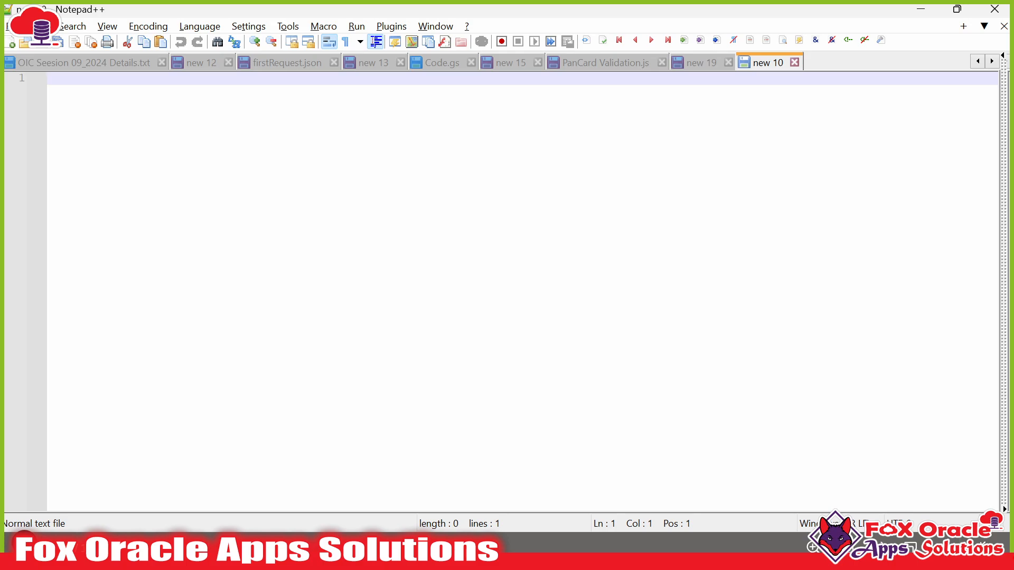
- Type the requirement 'Req: Create integration to get employee details as request payload and generate a csv file based on this employee data and send over the email.'
key(Return)
key(Return)
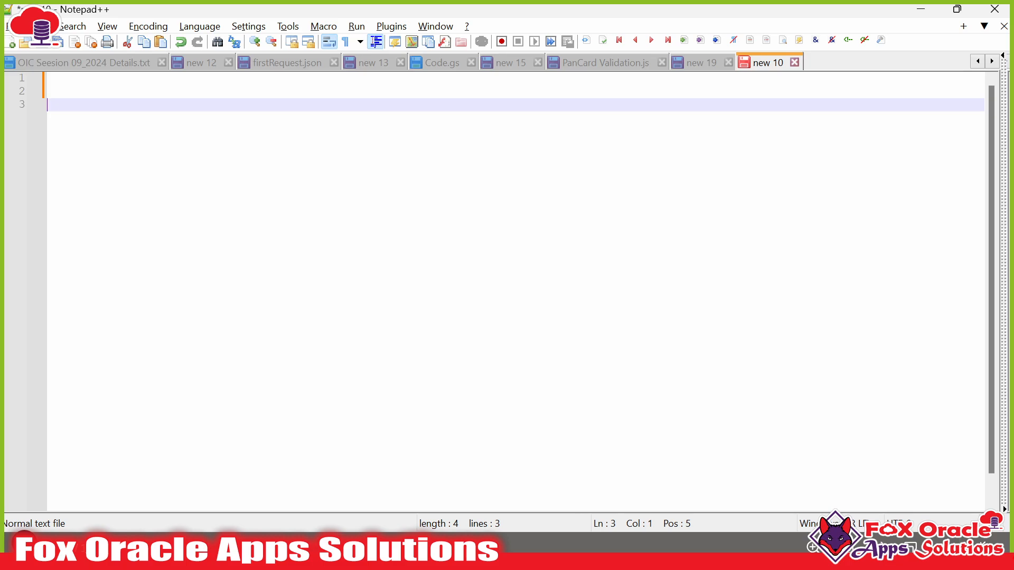
key(ctrl+a)
key(BackSpace)
text(Req)
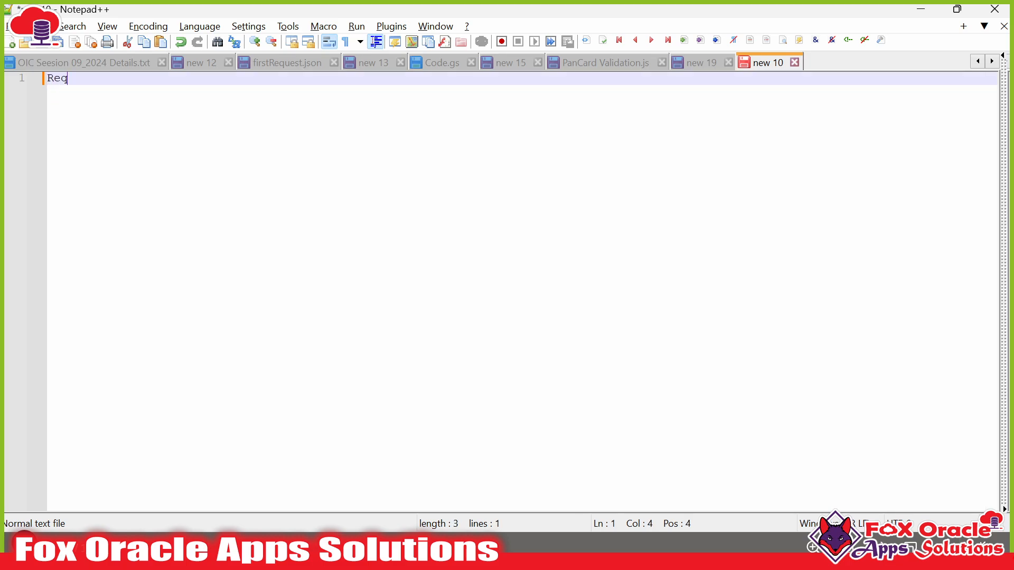
text(: Create )
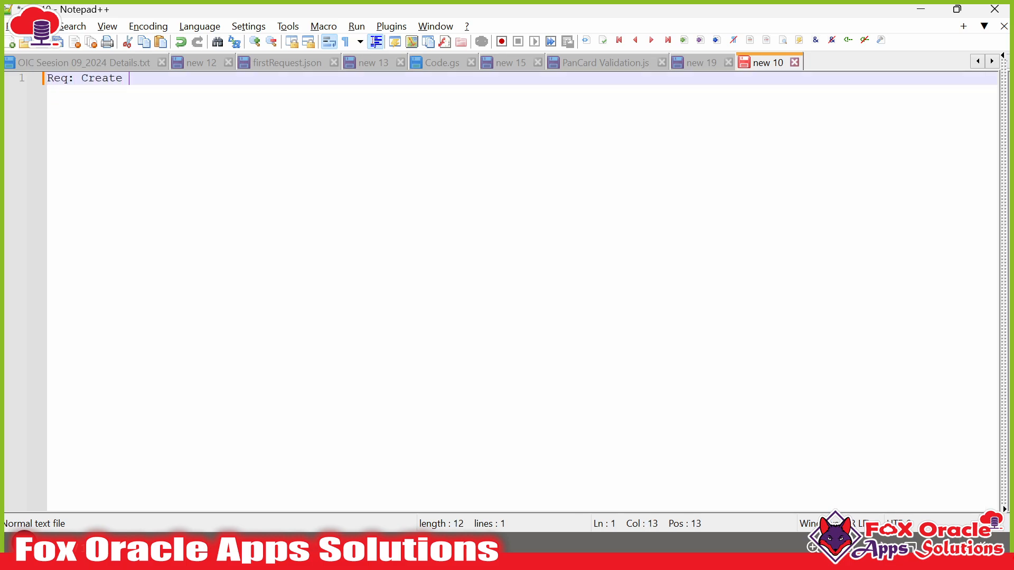
text(integration to )
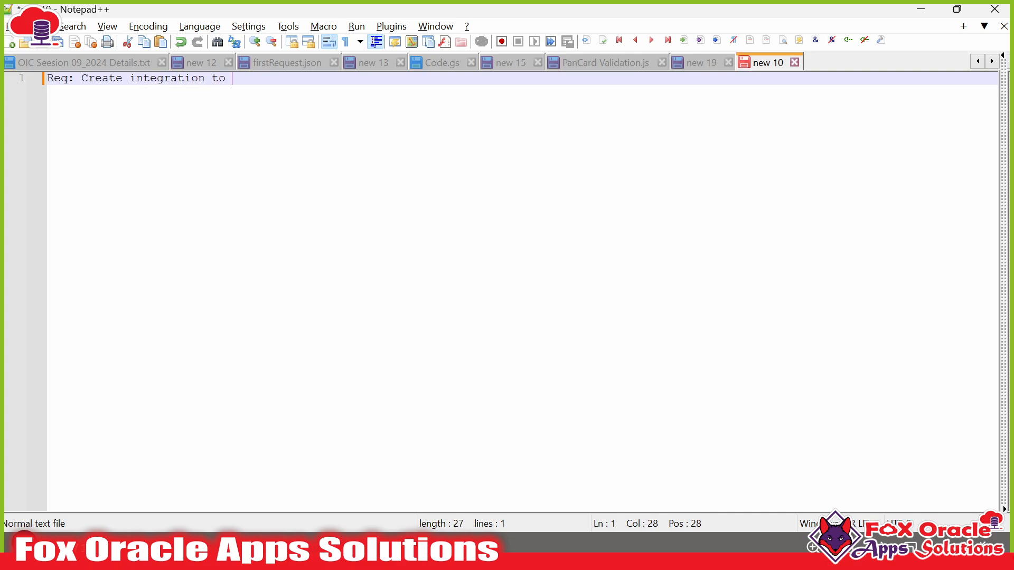
text(get employee detail)
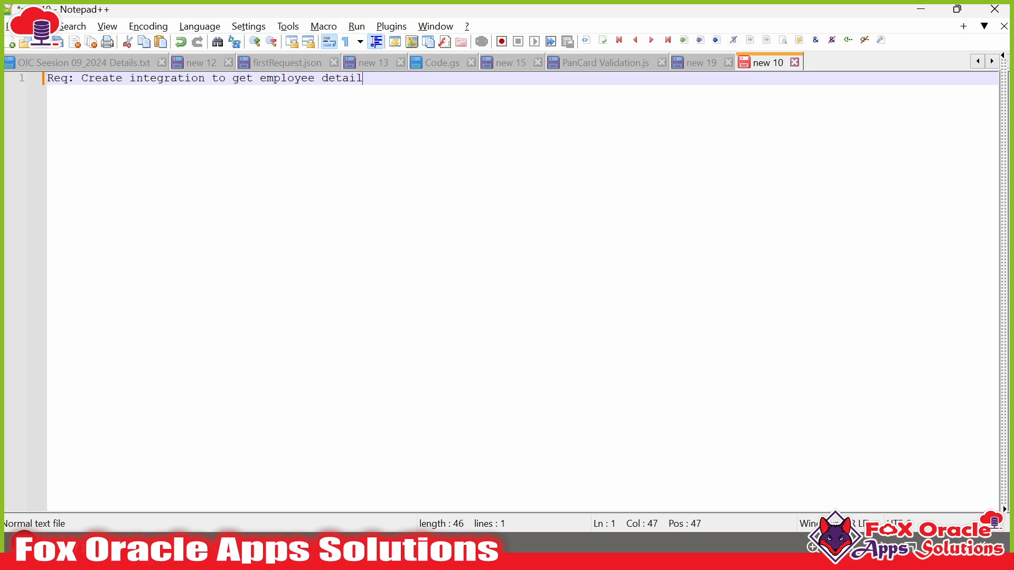
text(s as request payload and )
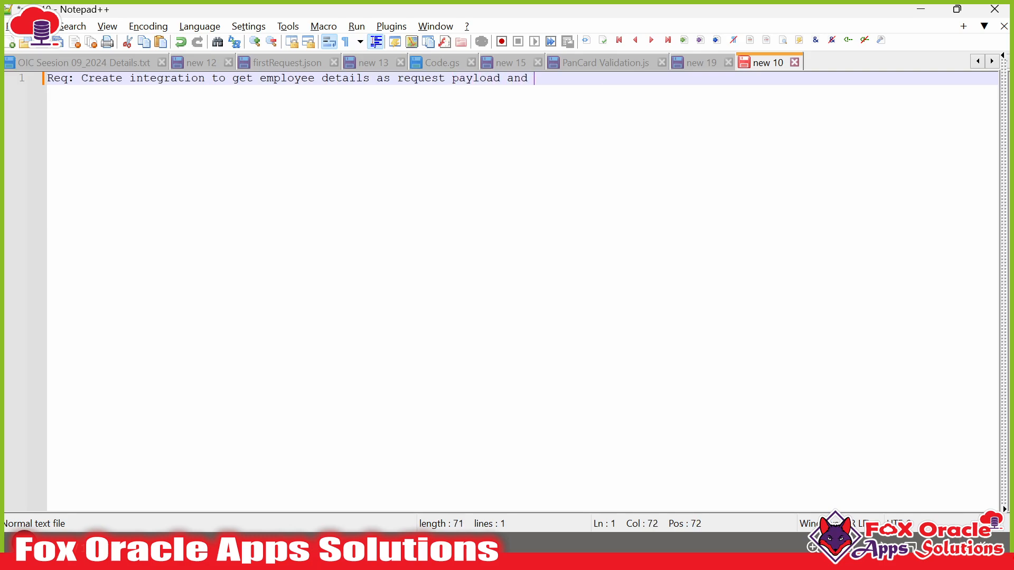
text(generate a csv fil)
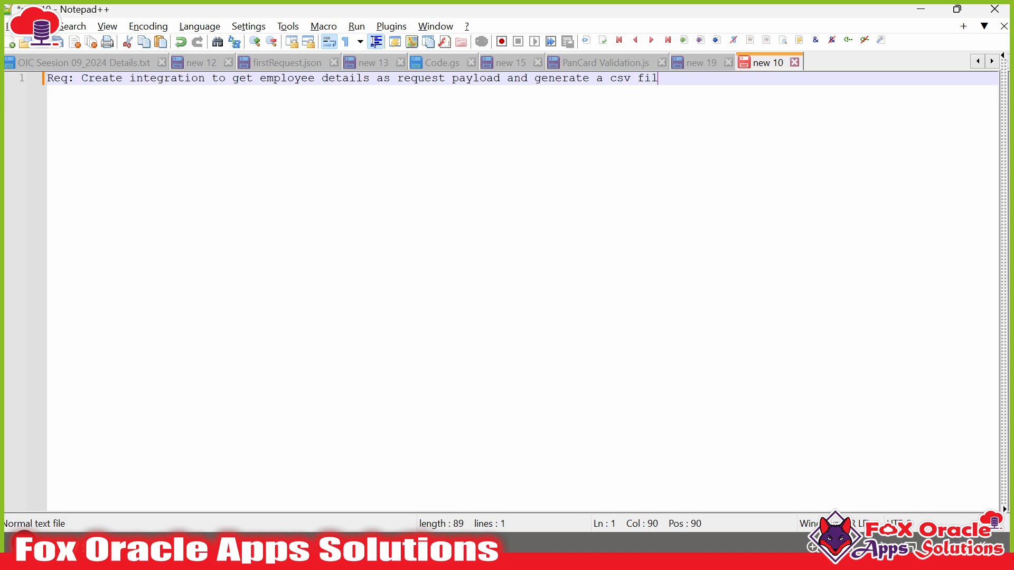
text(e based on this empoy)
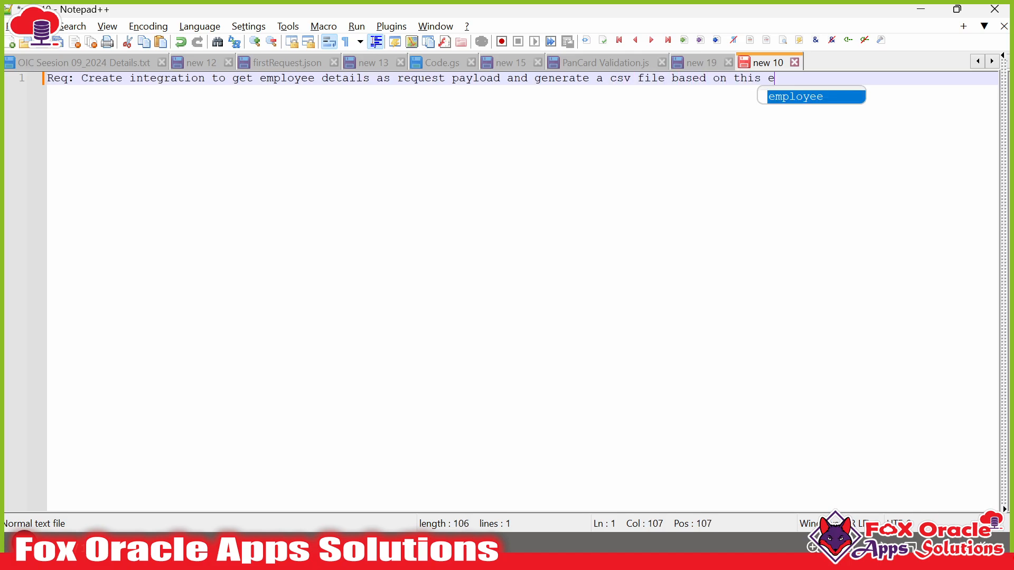
key(BackSpace)
key(BackSpace)
text(loyee data and send )
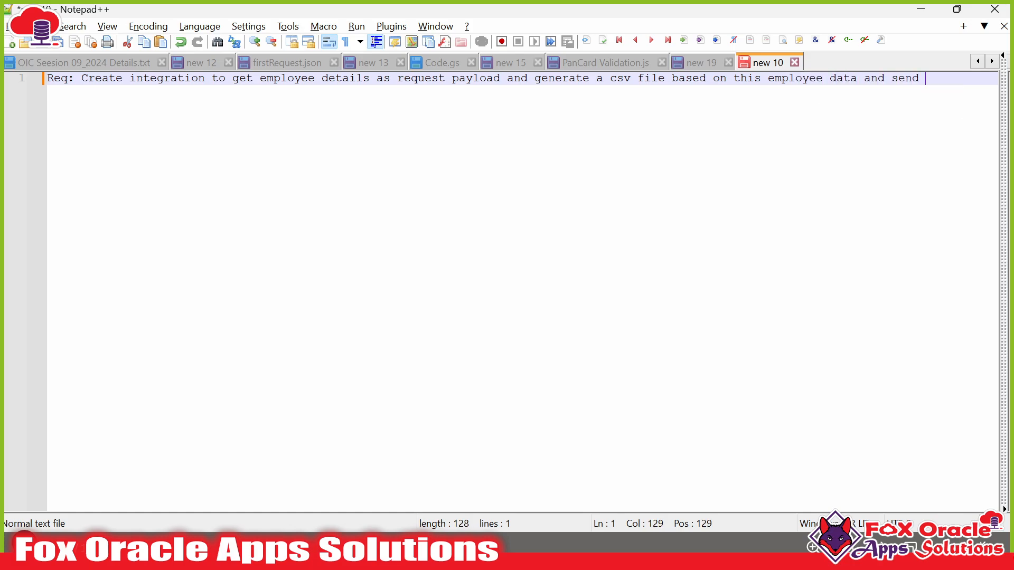
text(over the email)
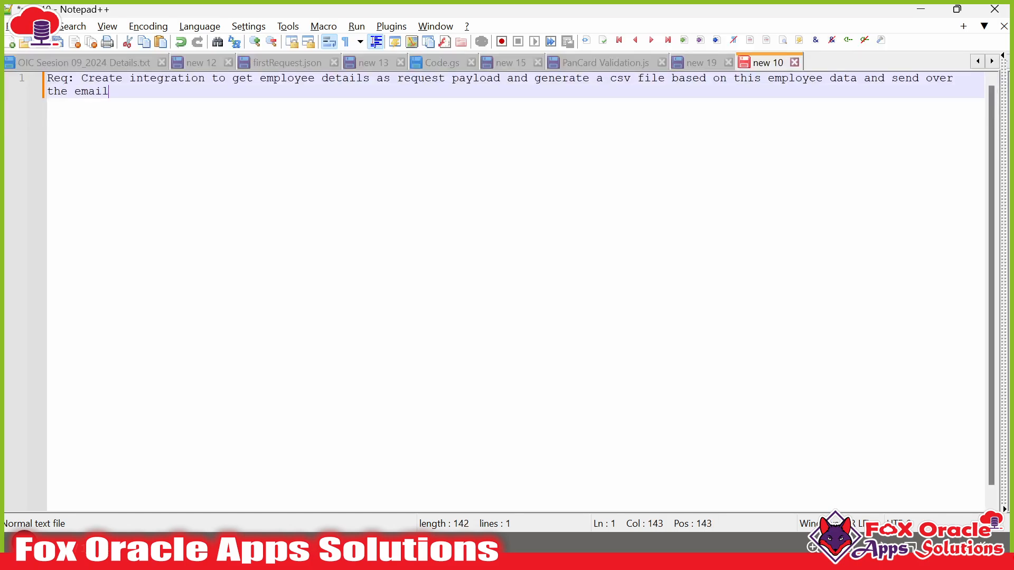
text(.)
key(Return)
key(Return)
key(Return)
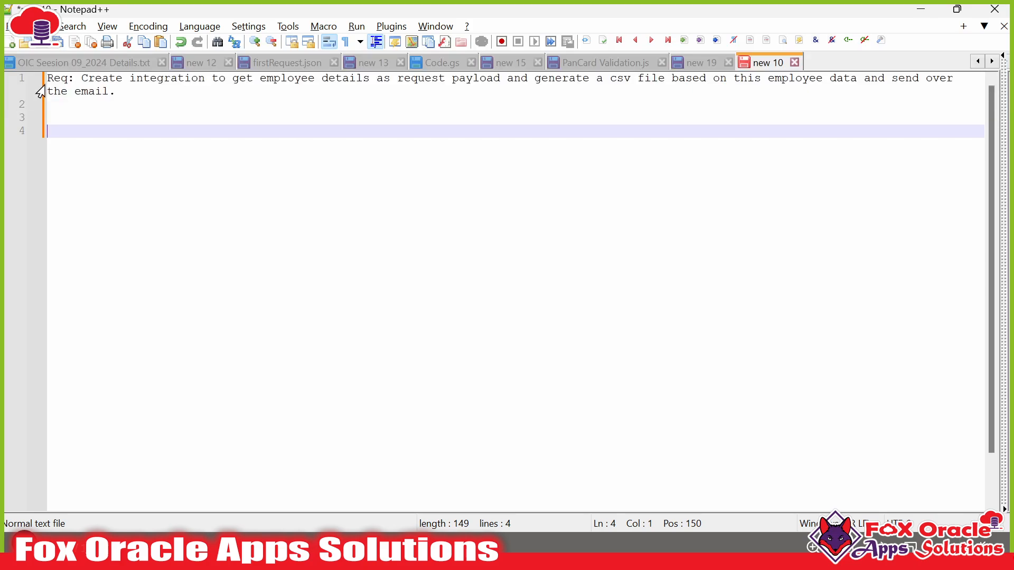
- Highlight key phrases in the requirement, such as 'request payload' and 'integration to get employee details'
click(81, 79)
drag(81, 79, 307, 78)
click(115, 92)
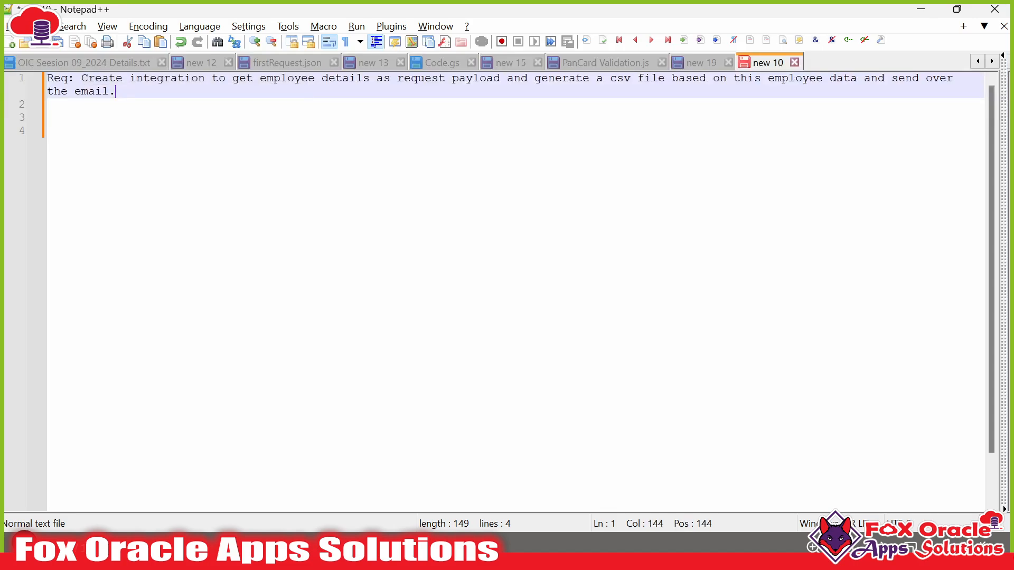
drag(398, 78, 507, 78)
drag(164, 78, 383, 78)
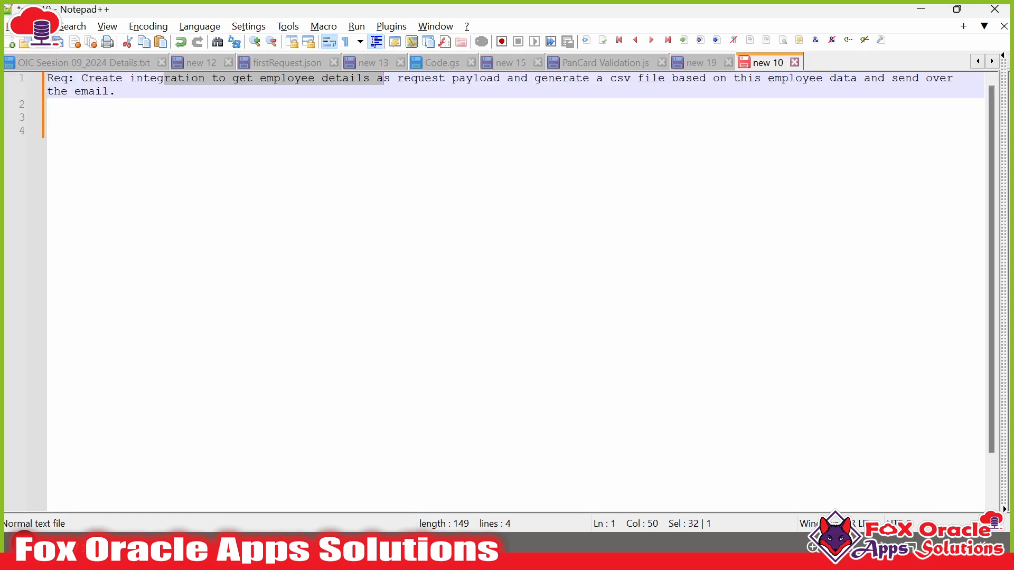
click(48, 131)
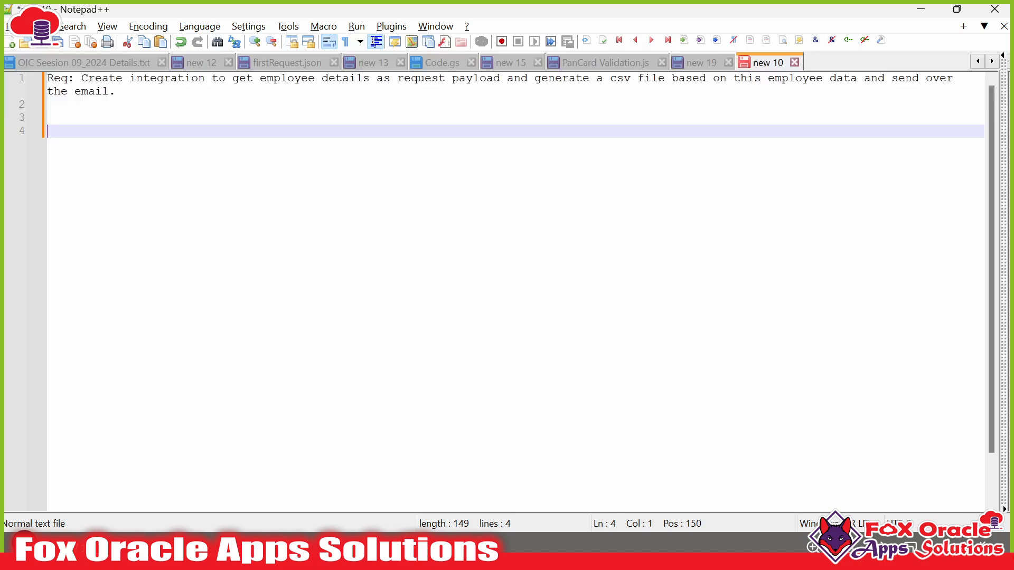
- Add the heading 'APP-DRIVEN Integration' below the requirement, correcting the 'Integratiion' typo
key(Return)
key(Return)
text(APP-D)
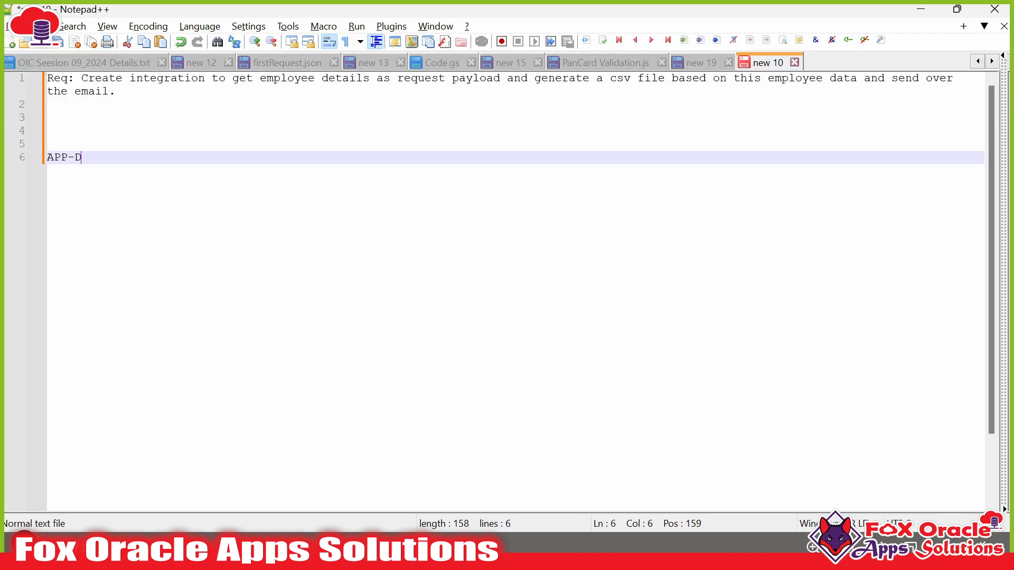
text(RIVEN Integratiion)
key(Return)
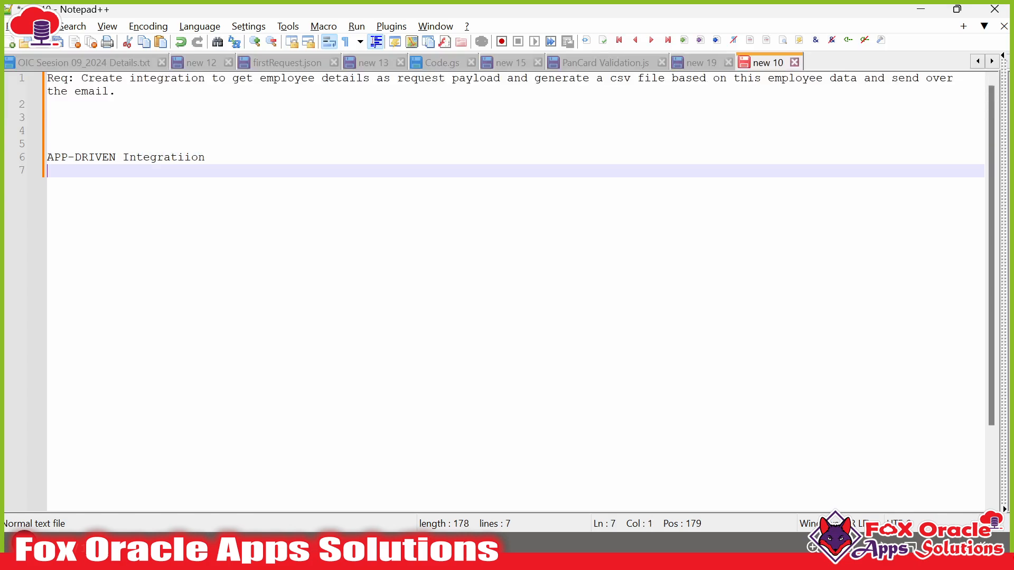
key(Left)
key(Left)
key(Left)
key(Left)
key(Left)
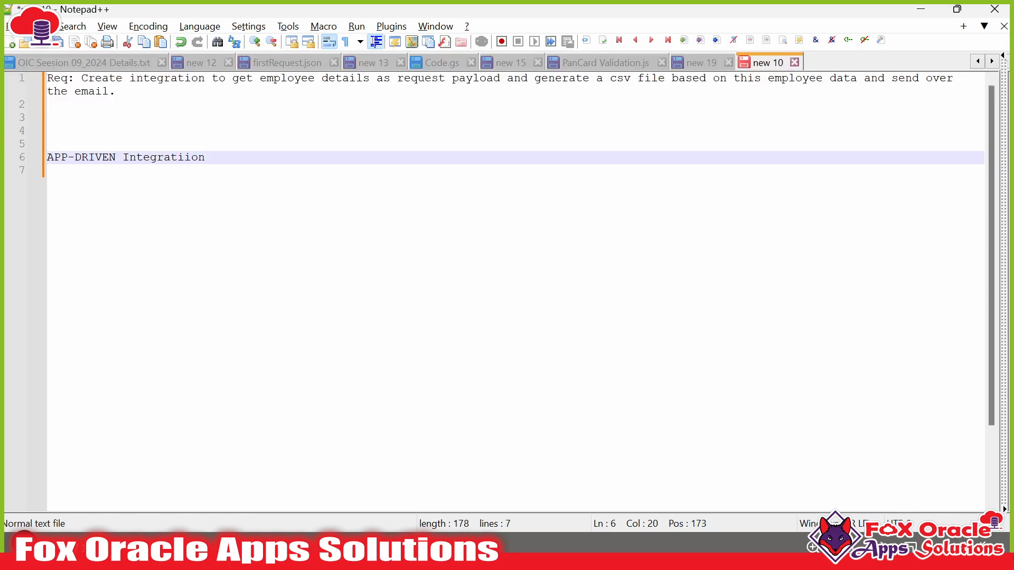
key(Delete)
click(47, 117)
drag(116, 91, 376, 78)
click(307, 78)
key(Left)
click(199, 157)
- List the indented steps 'Stage File - Create the File' and 'Notificaton - Send an email' under the heading
key(Return)
key(Tab)
text(Ad)
key(BackSpace)
key(BackSpace)
text(S)
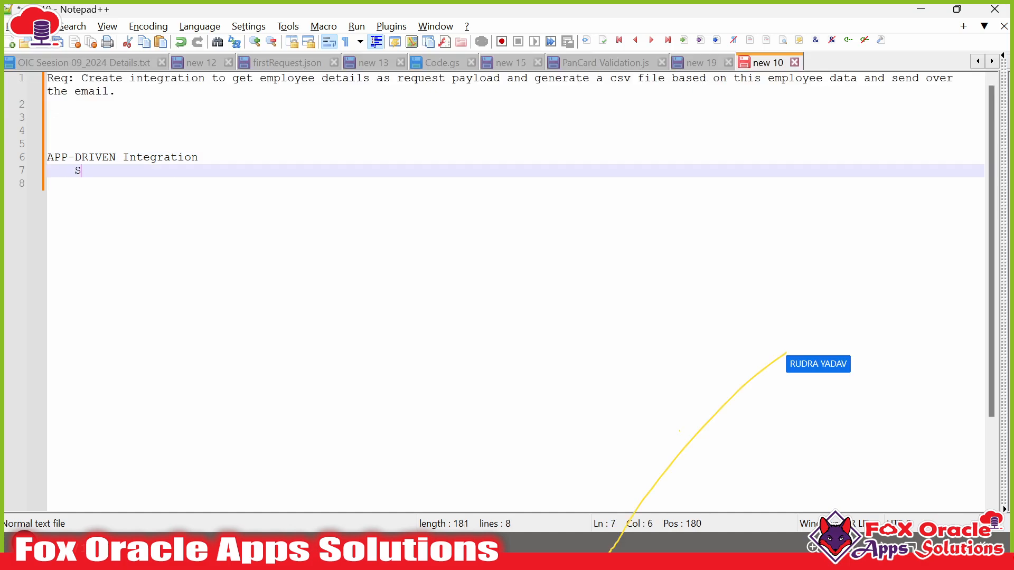
text(tage File )
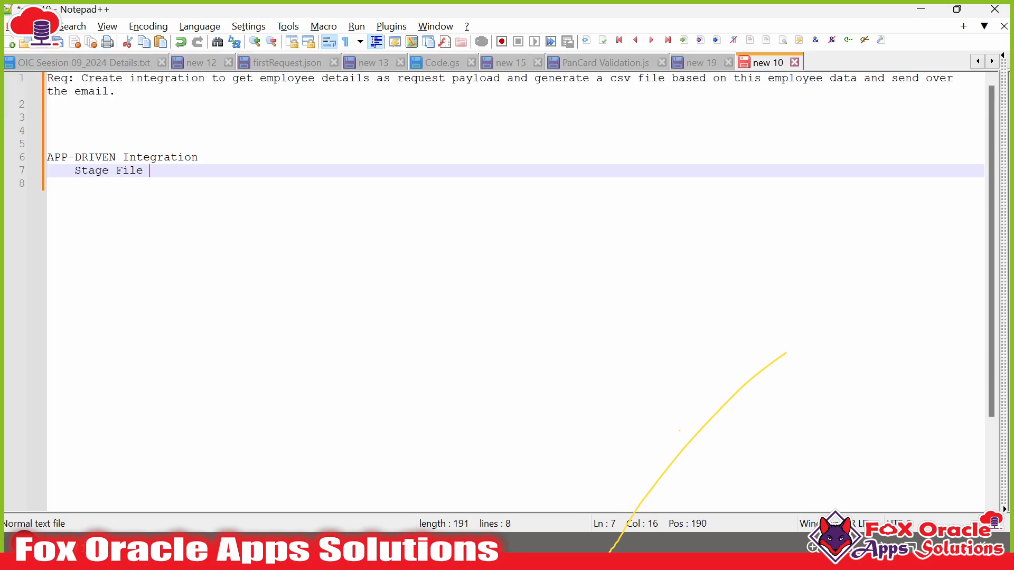
text(- Create the File)
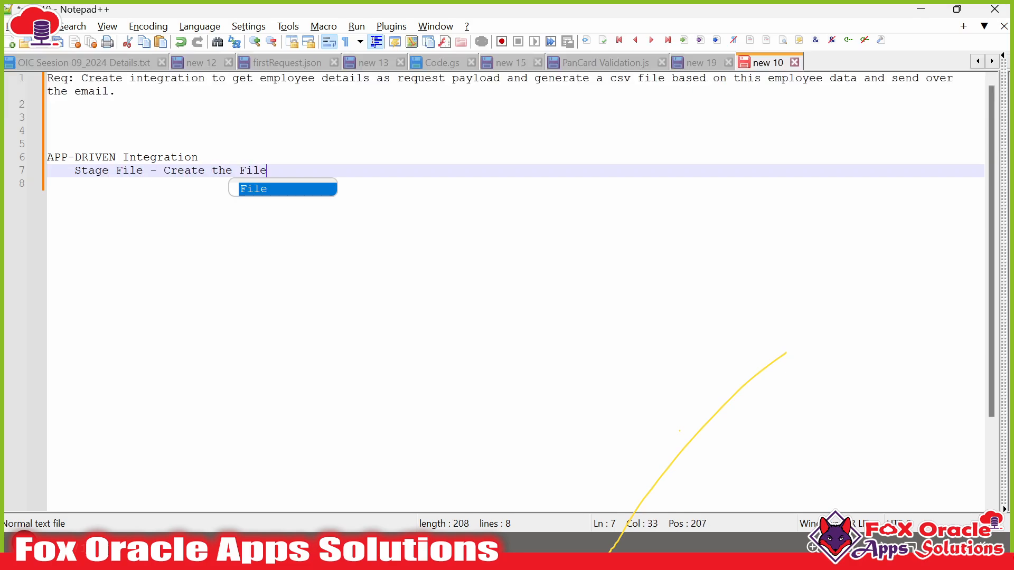
key(Return)
key(Return)
text(Notifica)
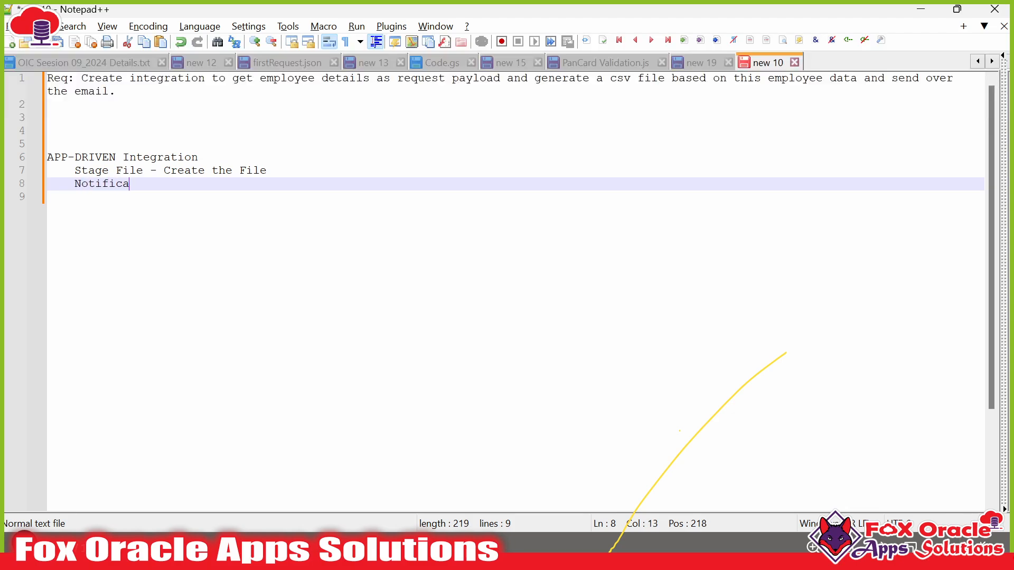
text(ton - Send an email)
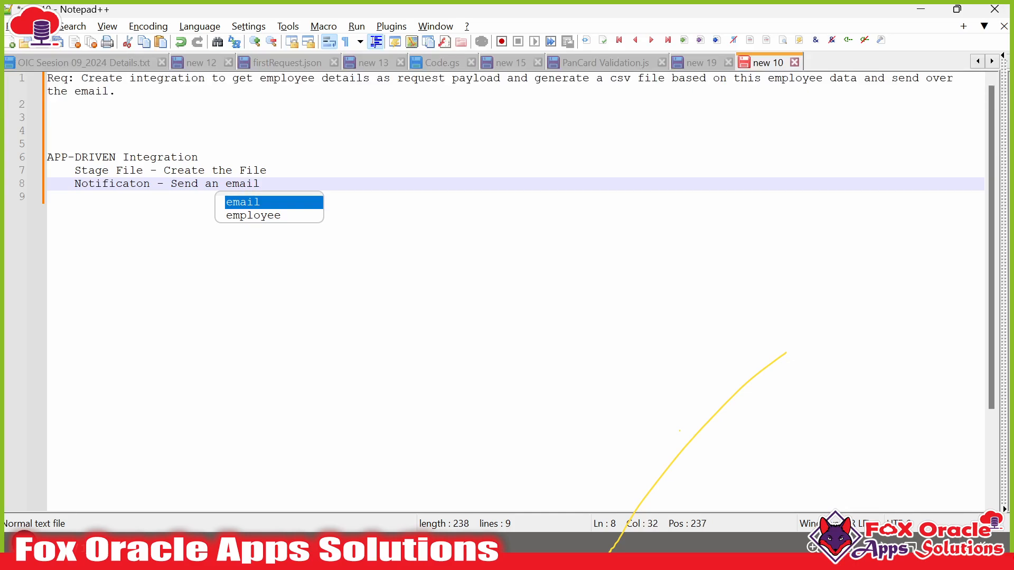
click(264, 184)
- Remove the extra blank line above the heading and add empty lines below the outline
drag(75, 170, 48, 170)
key(shift+Up)
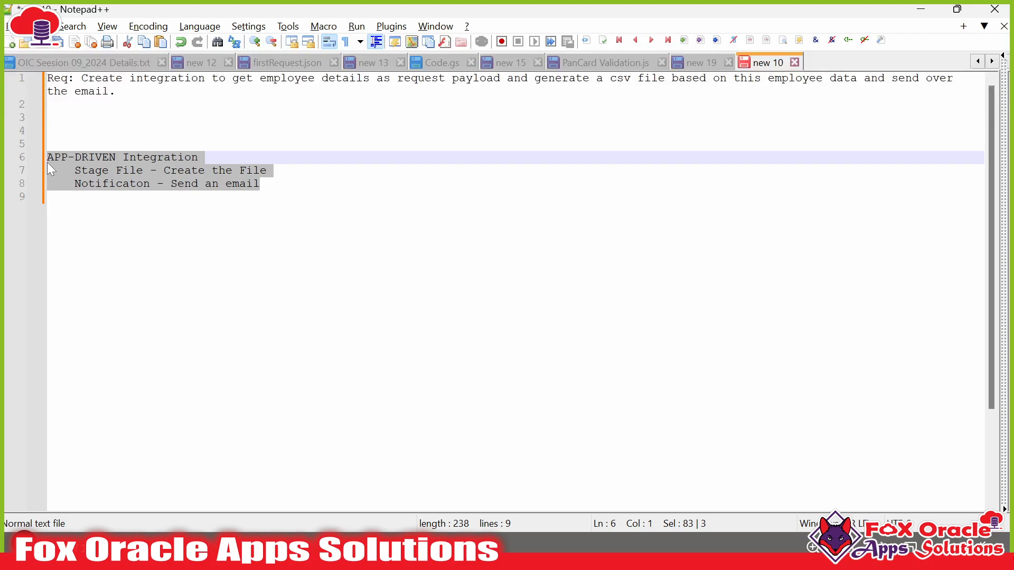
key(Up)
key(Up)
key(BackSpace)
key(BackSpace)
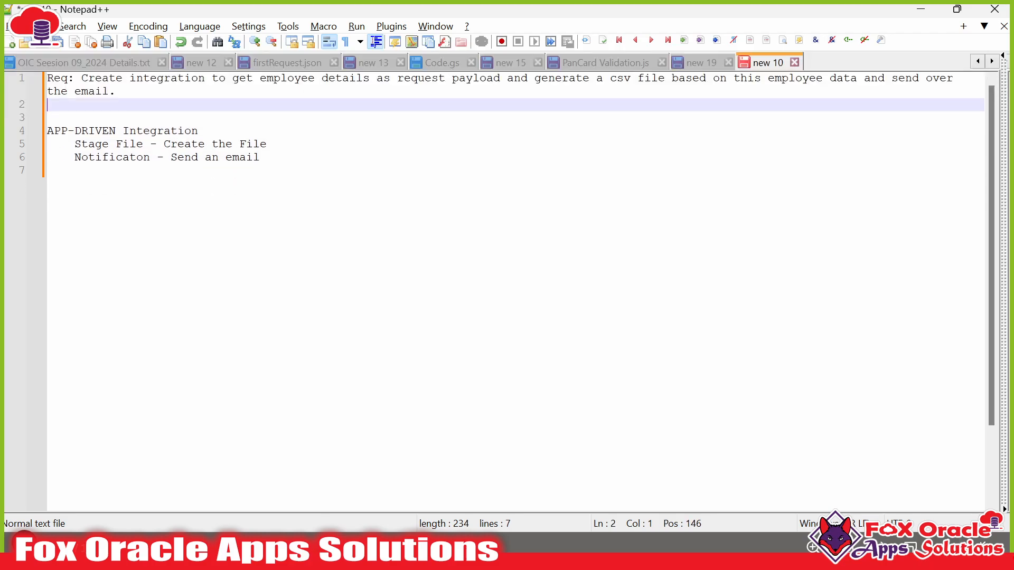
key(ctrl+End)
key(Return)
key(Return)
key(Return)
key(Return)
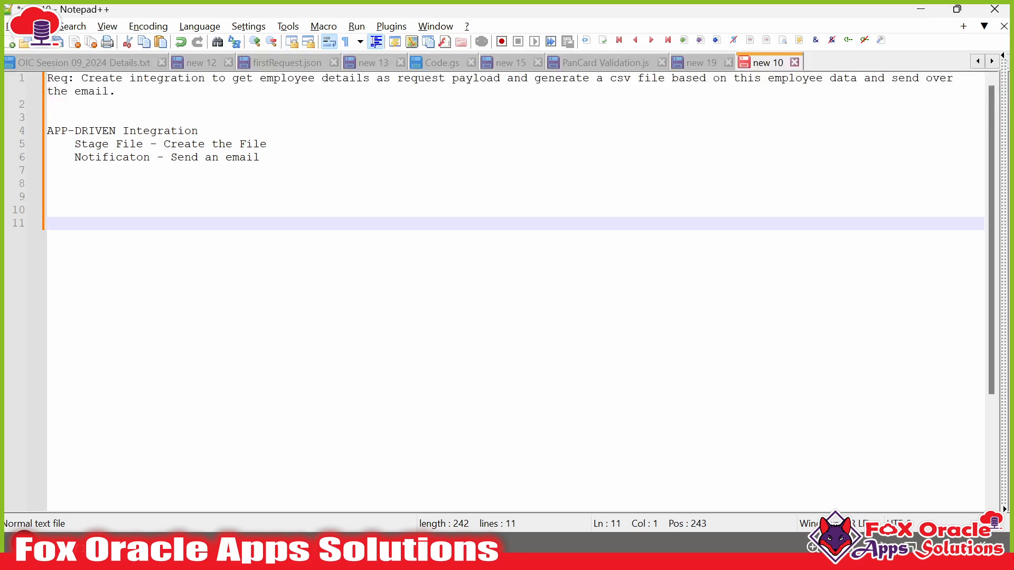
- Open a JSON object with a brace and add an indented Name field with a sample employee name
text({)
key(Return)
key(Tab)
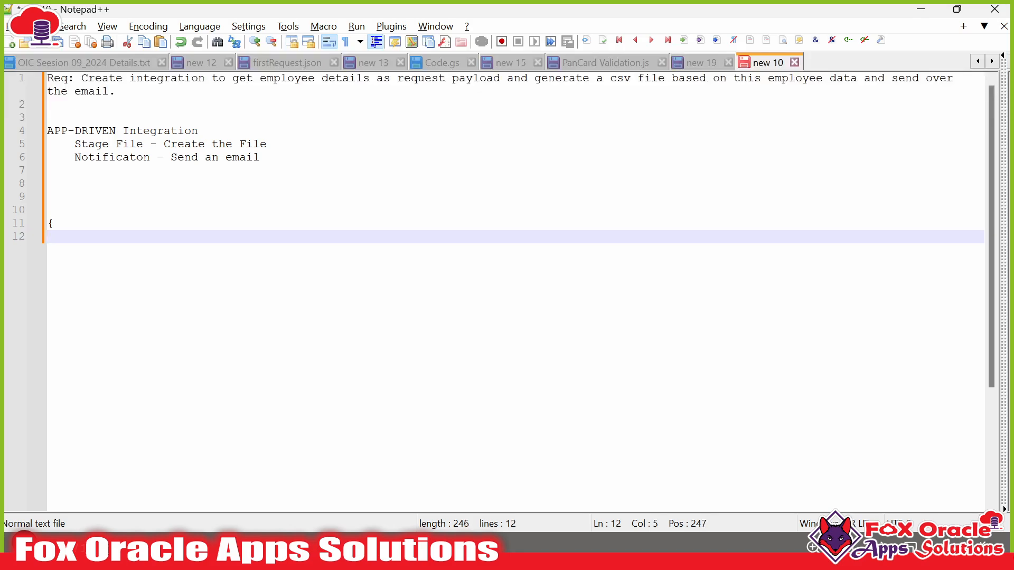
drag(48, 224, 53, 224)
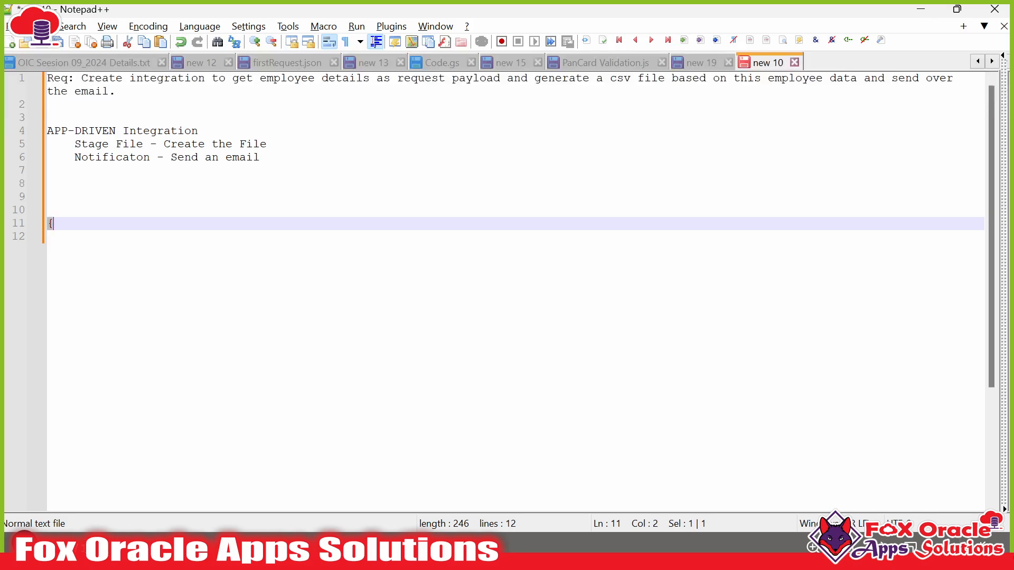
click(78, 237)
text(")
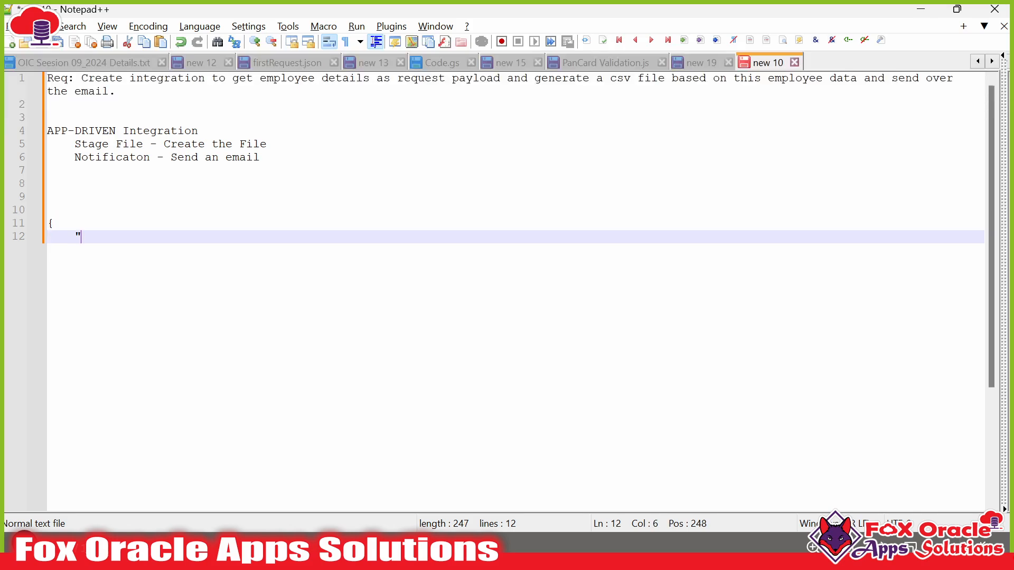
text(N)
key(BackSpace)
text(Name": "Alex)
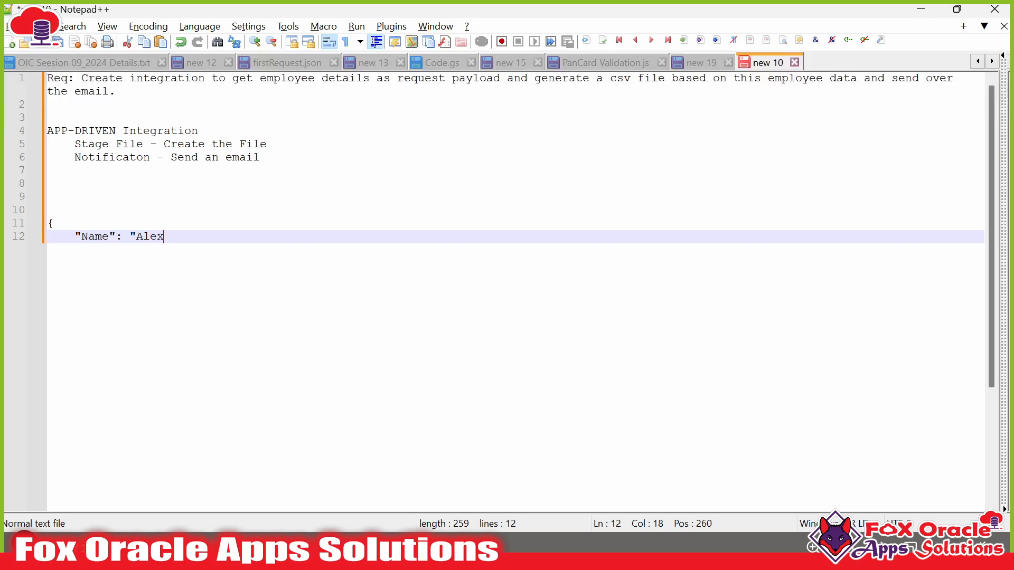
text(",)
key(Return)
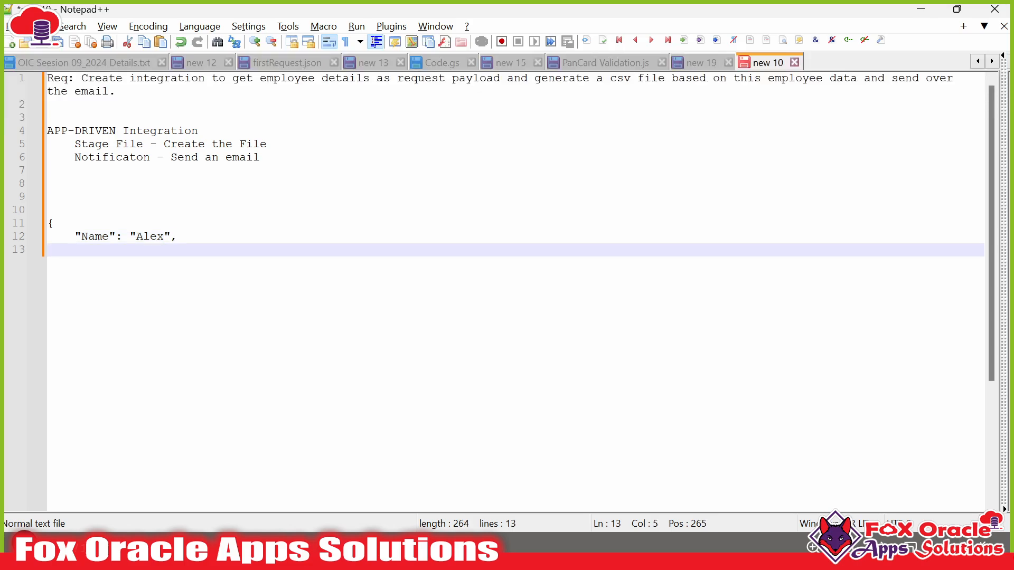
- Add the DOB field '01-01-2000', aligning the Name and DOB colons with tabs
text("DOB":)
key(BackSpace)
key(BackSpace)
key(Tab)
text(:)
click(116, 236)
key(Tab)
click(144, 250)
click(156, 237)
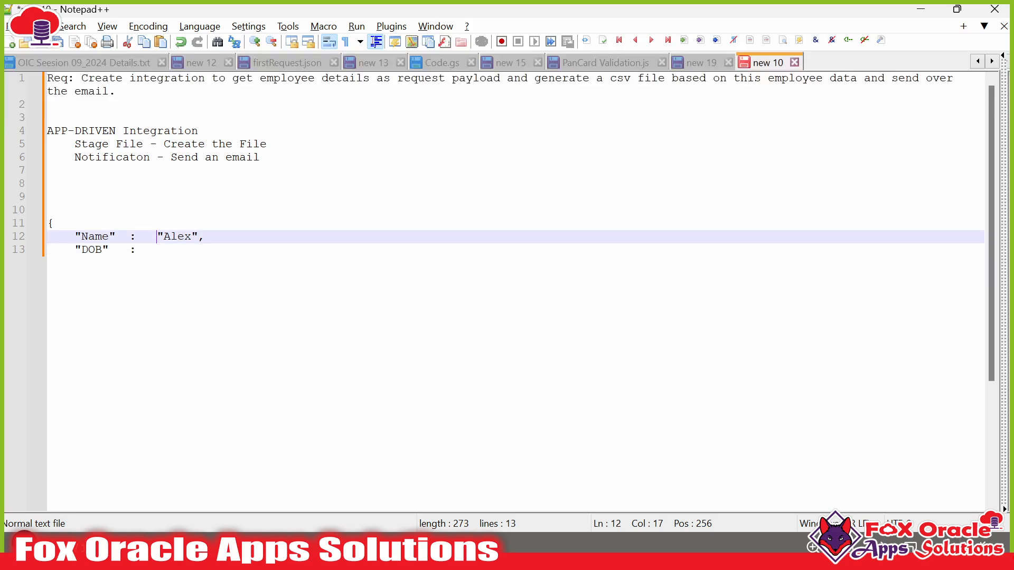
key(BackSpace)
key(Down)
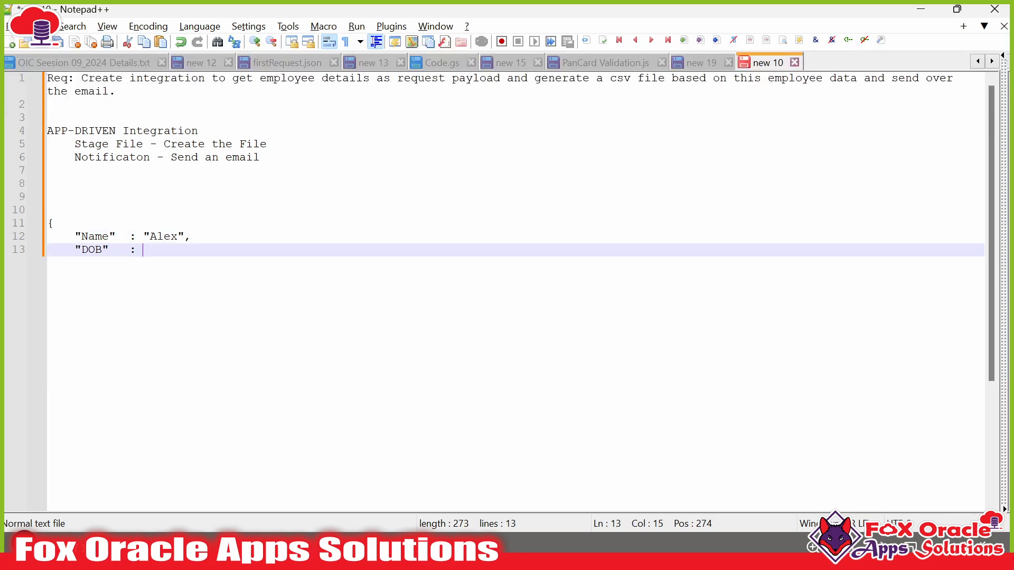
text("01-01-202)
key(BackSpace)
text(00",)
key(Return)
- Add the Role field with value 'IT-Security', its colon tab-aligned
text(")
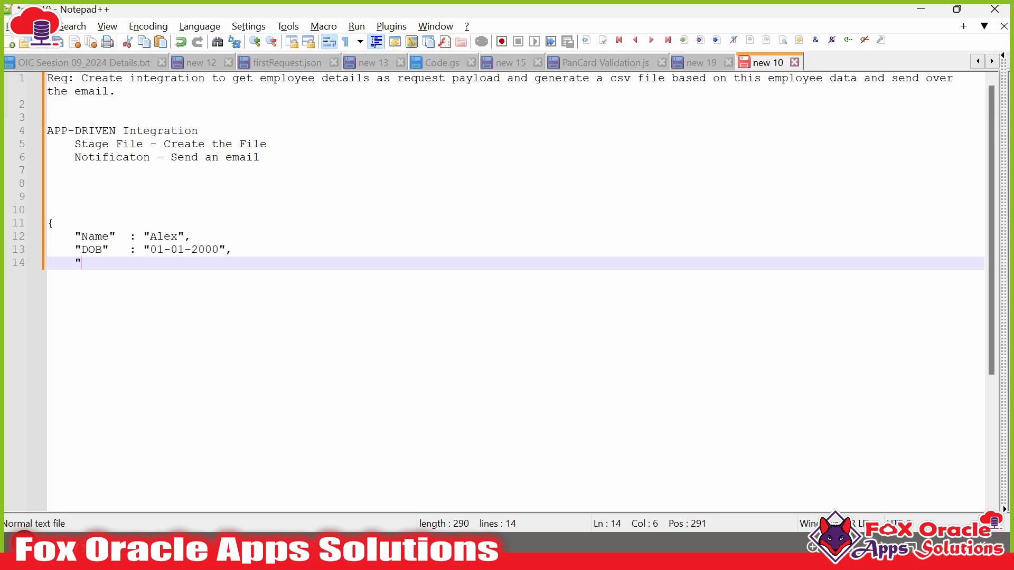
text(Role")
key(Tab)
text(: "IT-)
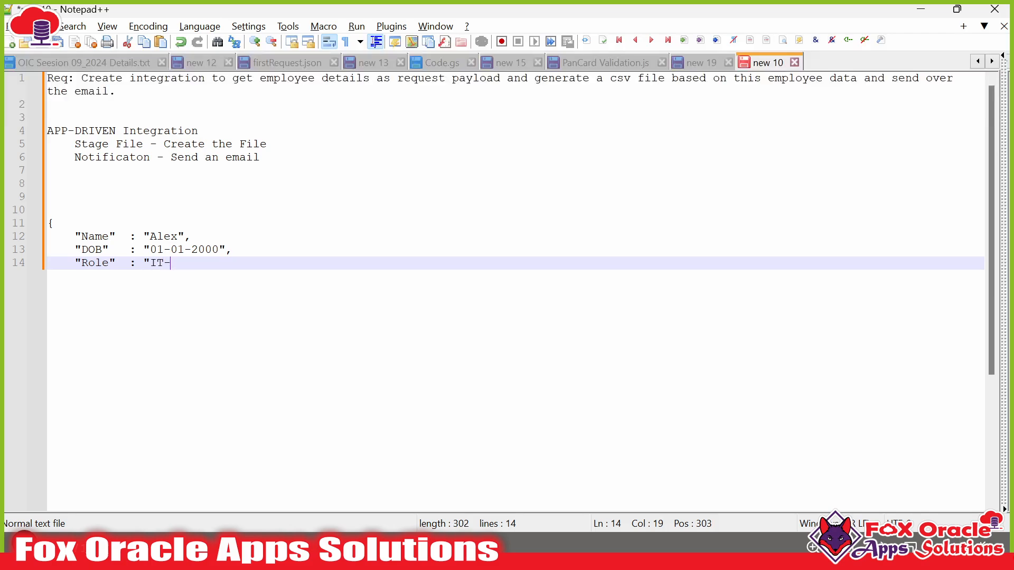
text(Security",)
key(Return)
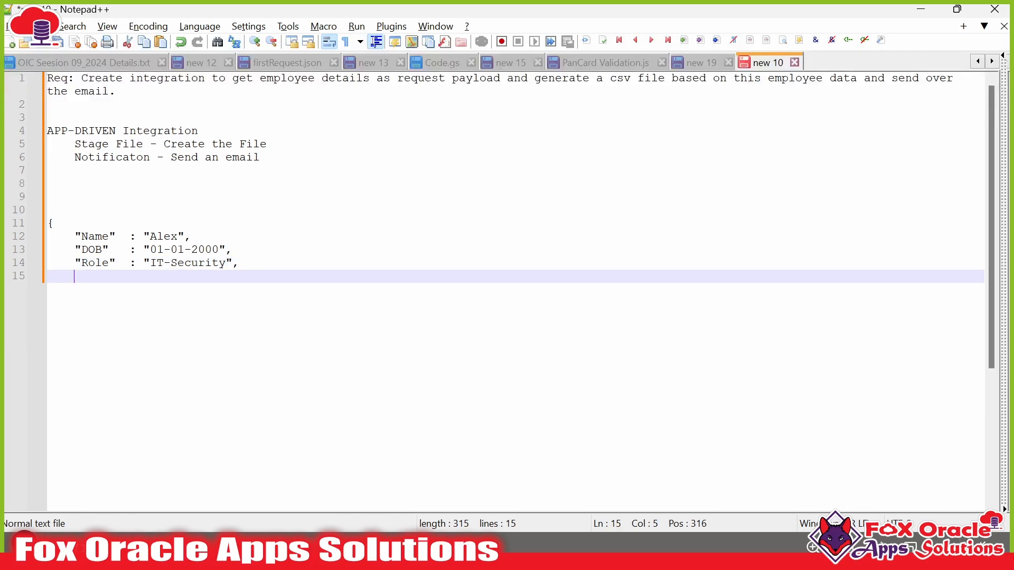
- Add the DOJ field '05-11-2024' and close the object with a brace
text("DOJ")
key(Tab)
text(:')
key(BackSpace)
text("01)
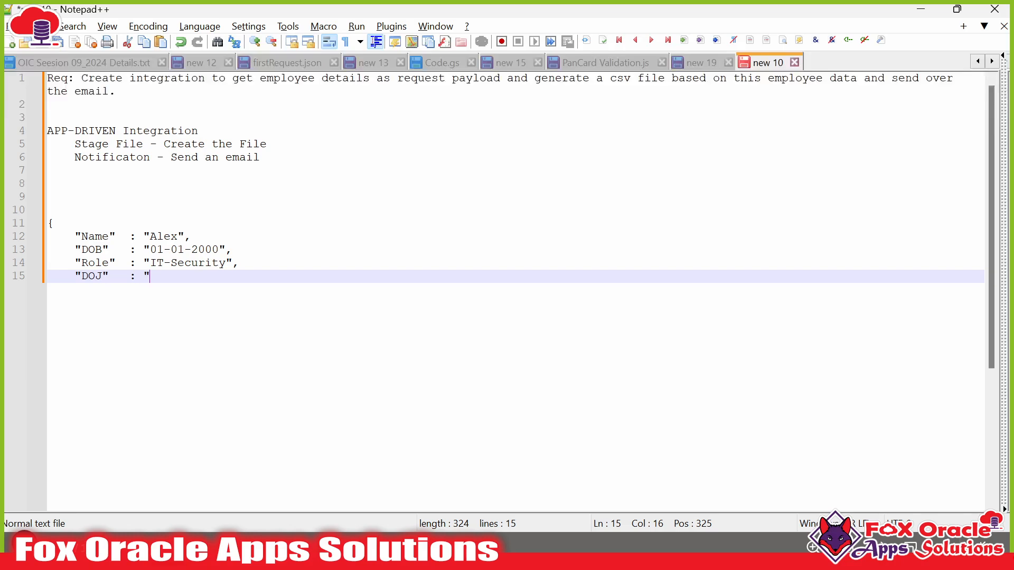
key(BackSpace)
key(BackSpace)
text(14-)
key(BackSpace)
key(BackSpace)
key(BackSpace)
text(05-11-2024")
key(Return)
text(})
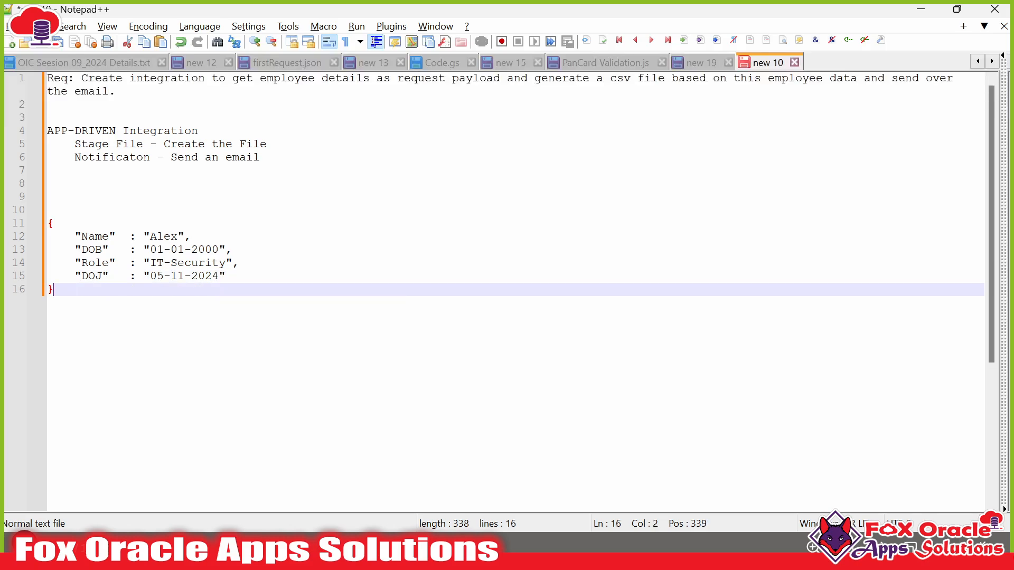
- Select the finished employee object to check it, then deselect it
click(87, 236)
drag(88, 236, 47, 224)
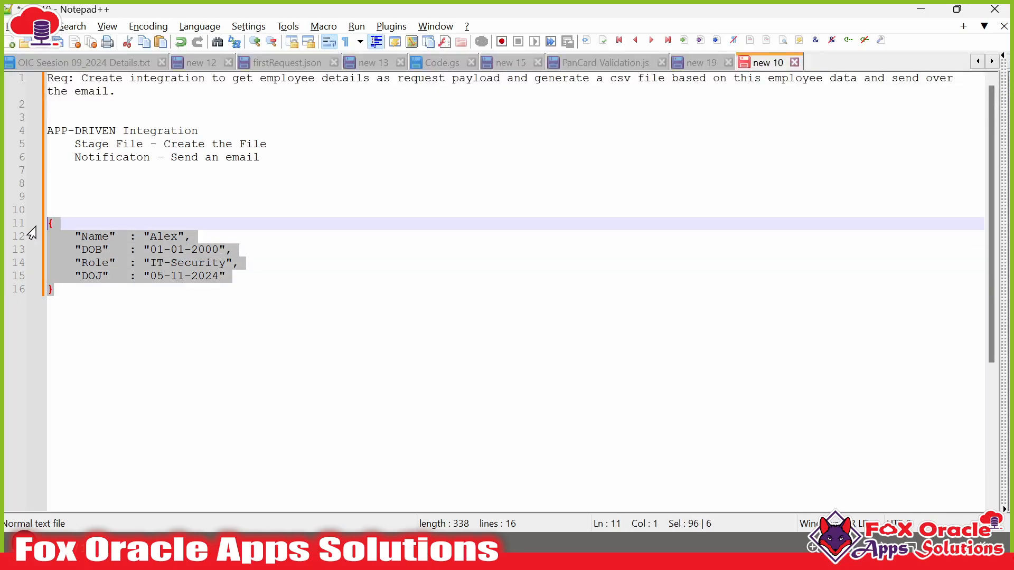
click(53, 223)
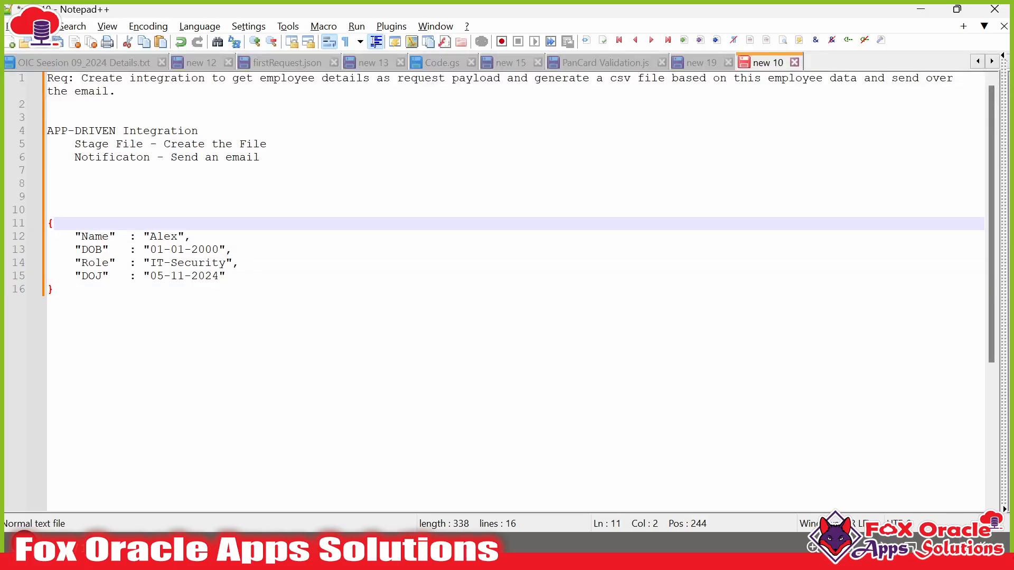
drag(55, 289, 47, 223)
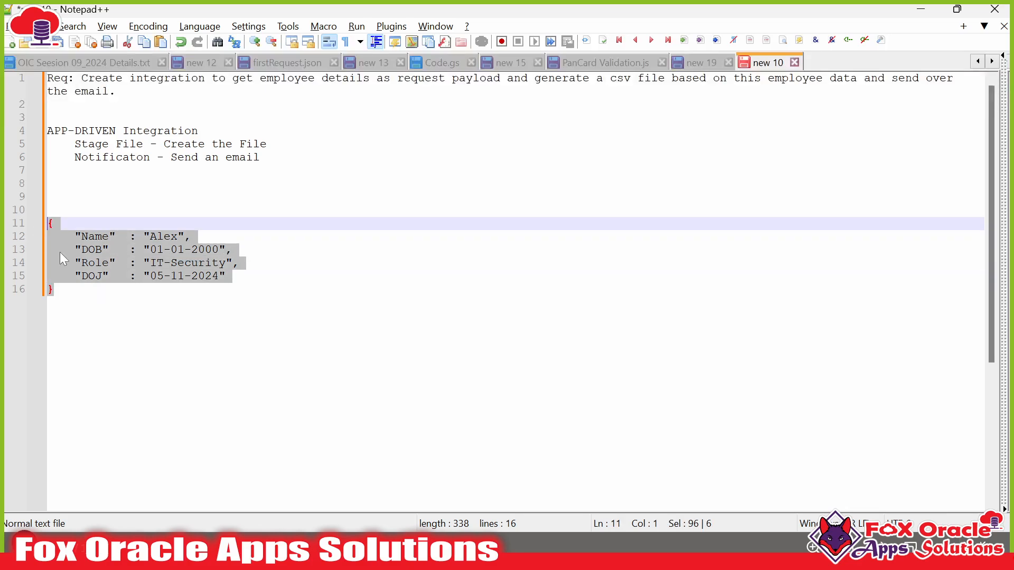
mouse_move(62, 284)
mouse_down()
mouse_move(48, 210)
mouse_move(54, 289)
mouse_up()
click(55, 239)
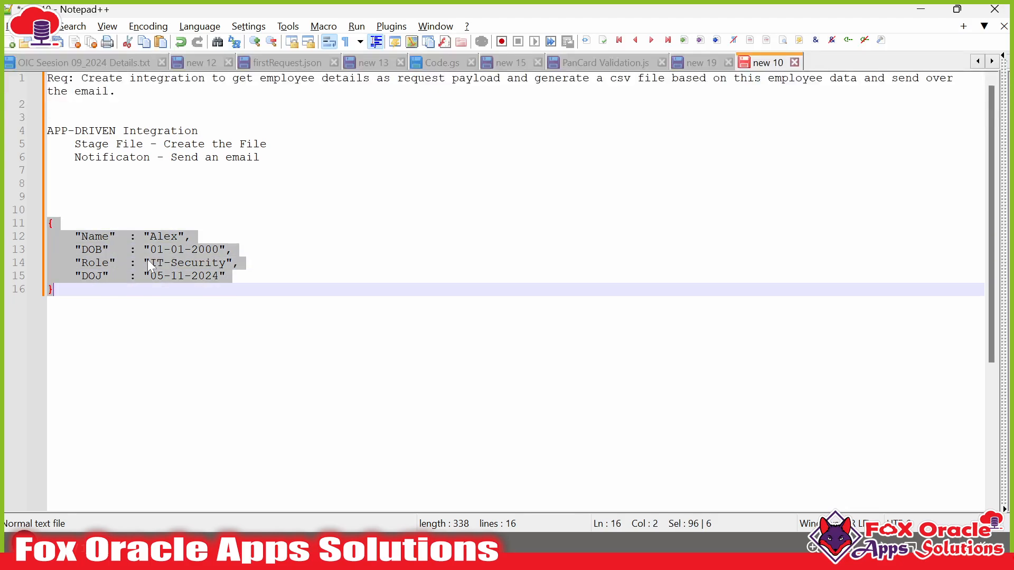
click(130, 275)
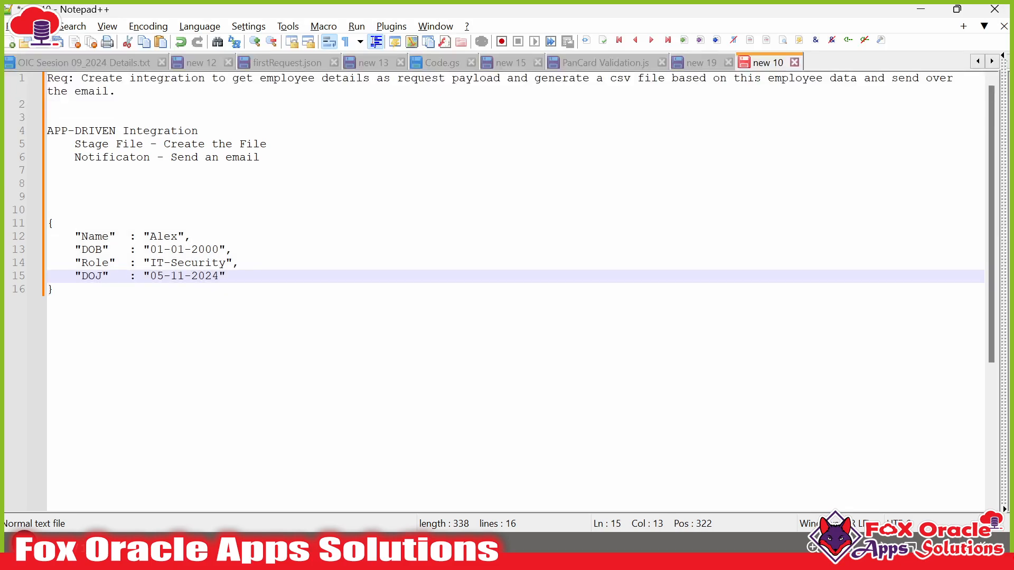
- Add a comma after the employee object and paste a duplicate copy below it
click(54, 289)
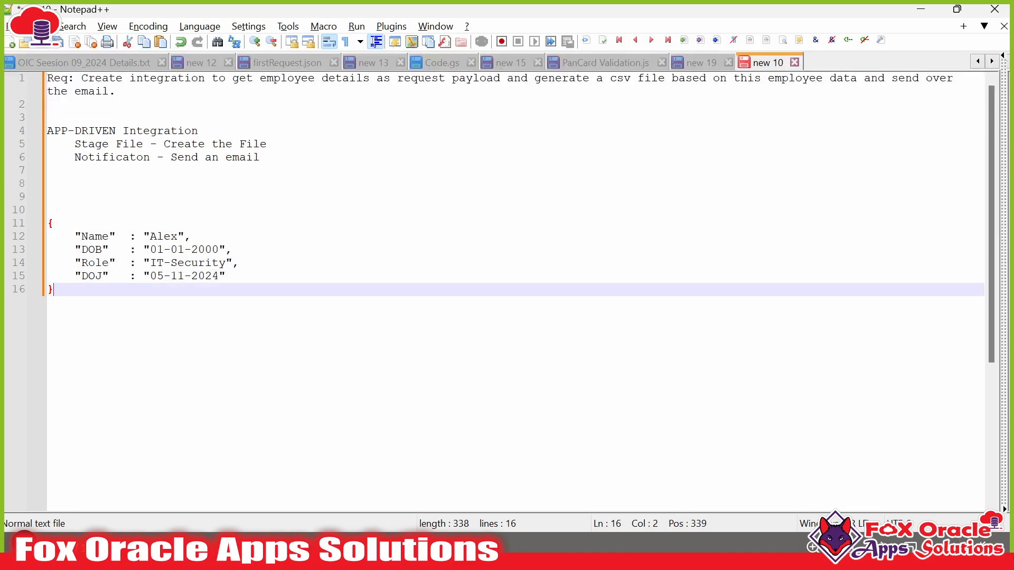
drag(48, 223, 54, 289)
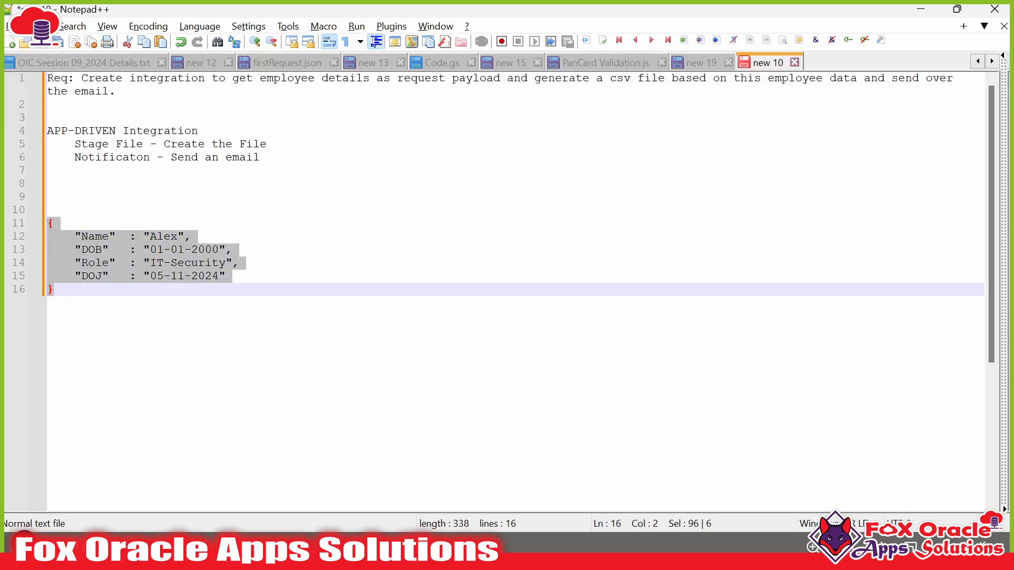
click(54, 289)
text(,)
key(Return)
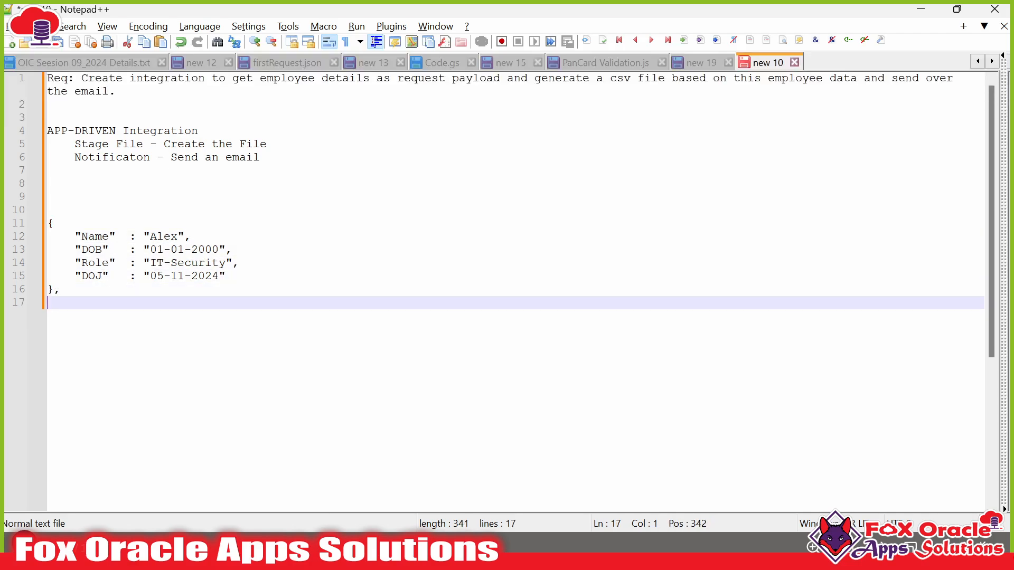
key(shift+Up)
key(shift+Up)
key(shift+Up)
key(shift+Up)
key(shift+Up)
key(shift+Up)
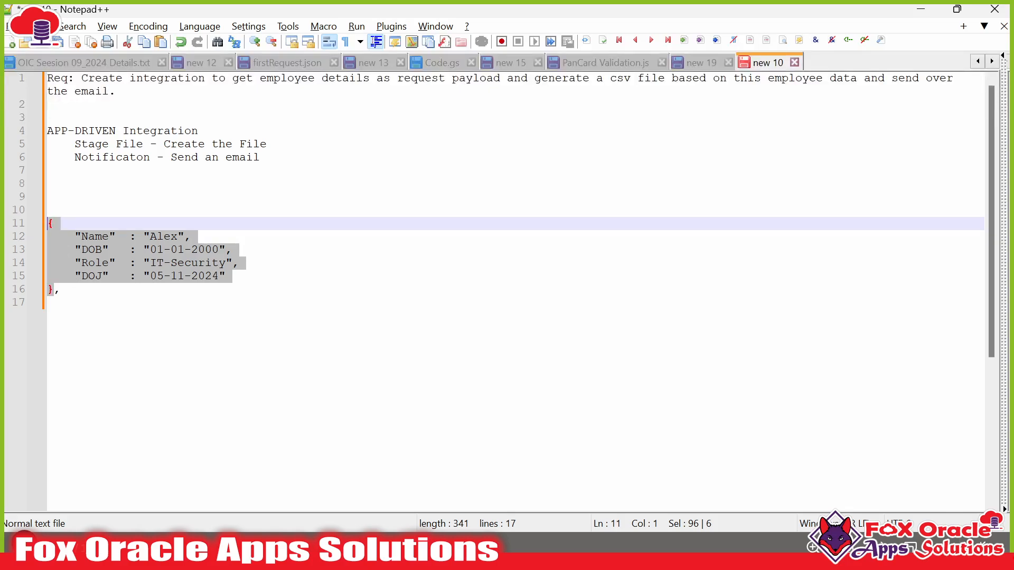
key(ctrl+c)
key(ctrl+End)
key(ctrl+v)
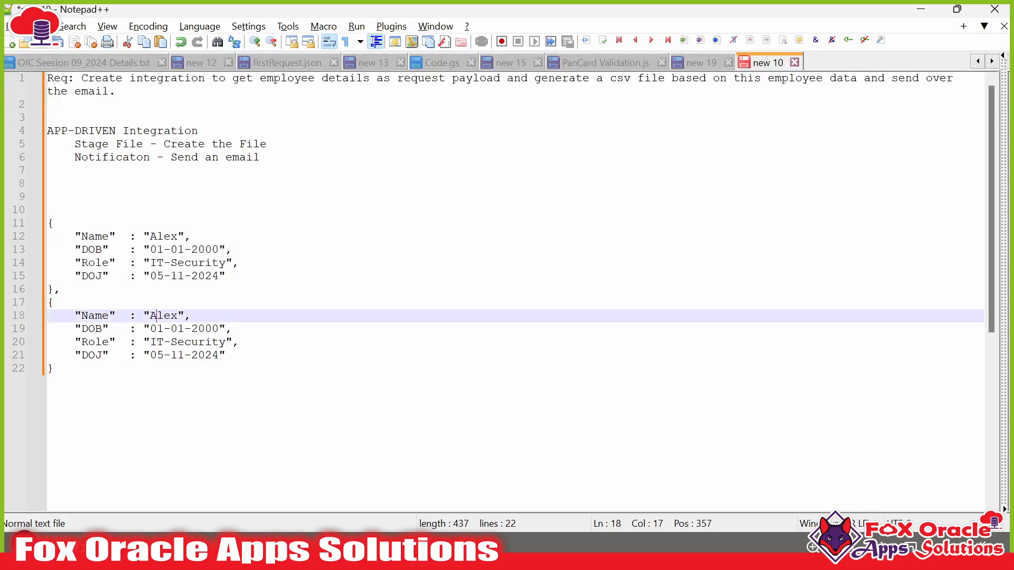
- Give the copied object a different employee name and Role 'OIC Developer'
double_click(157, 315)
text(Sam)
click(157, 342)
key(Left)
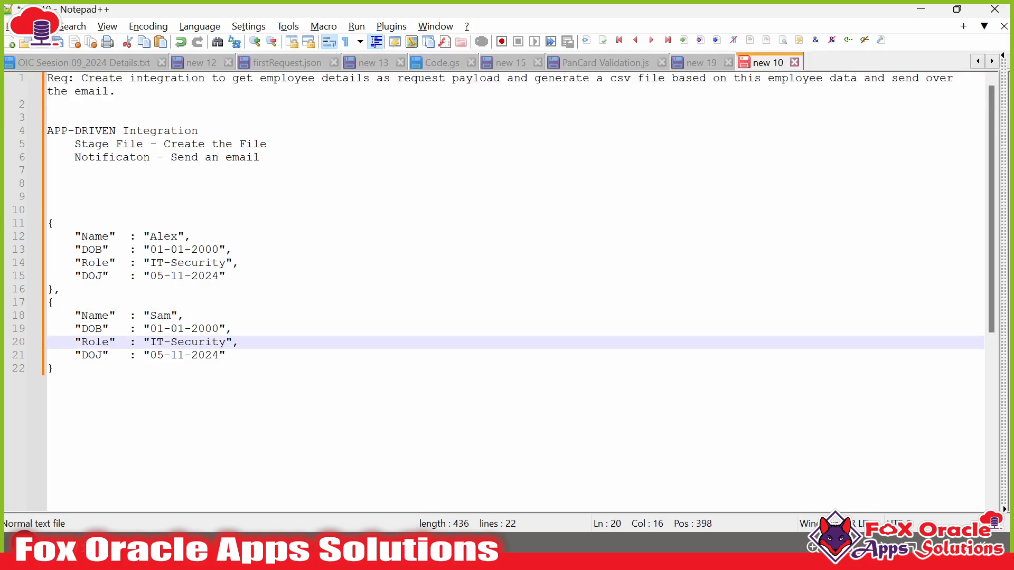
key(ctrl+shift+Right)
key(ctrl+shift+Right)
key(ctrl+shift+Right)
text(C Developer)
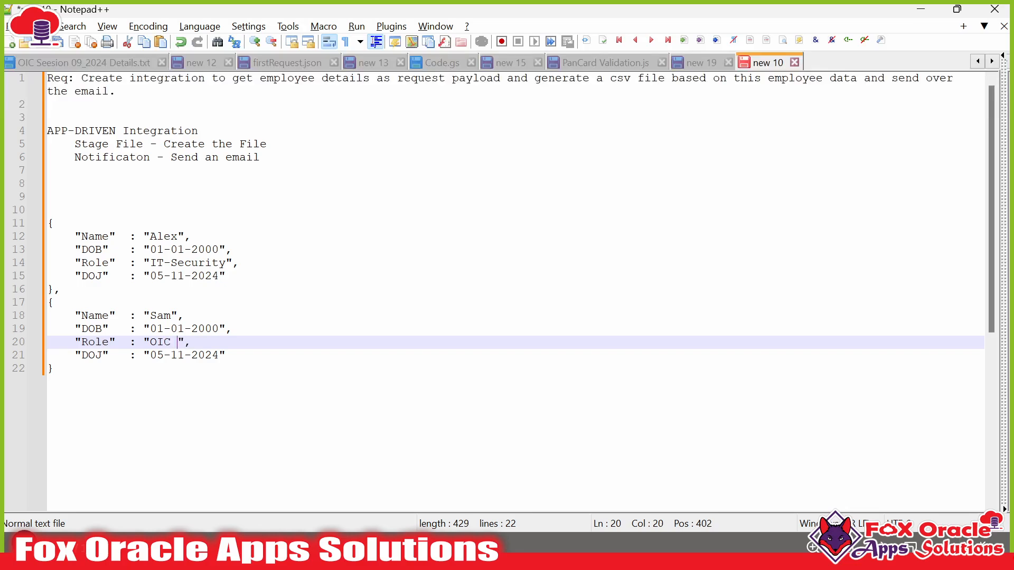
key(Right)
key(Right)
key(Right)
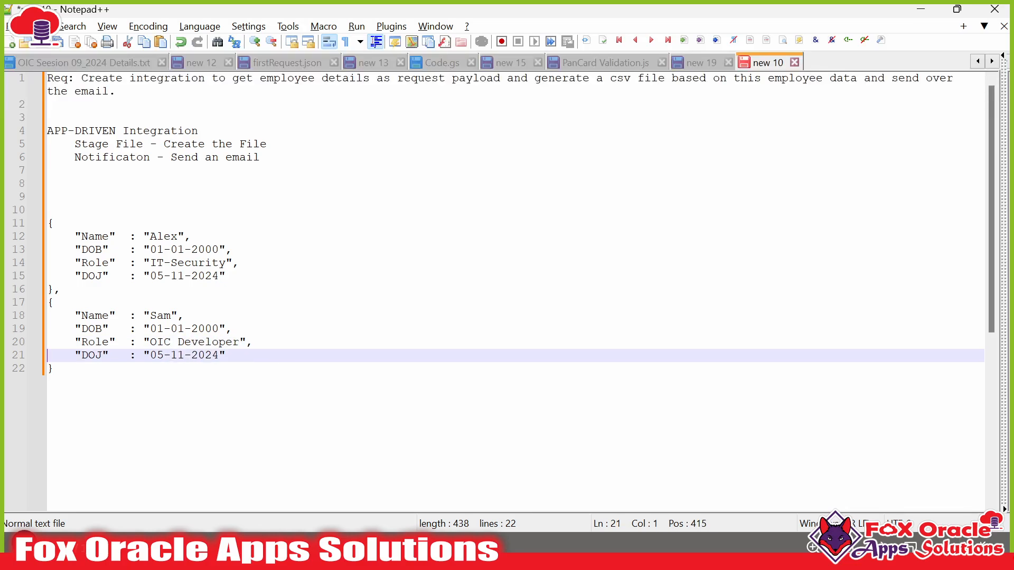
key(Down)
key(Right)
- Wrap both objects in square brackets, each bracket on its own line
click(49, 210)
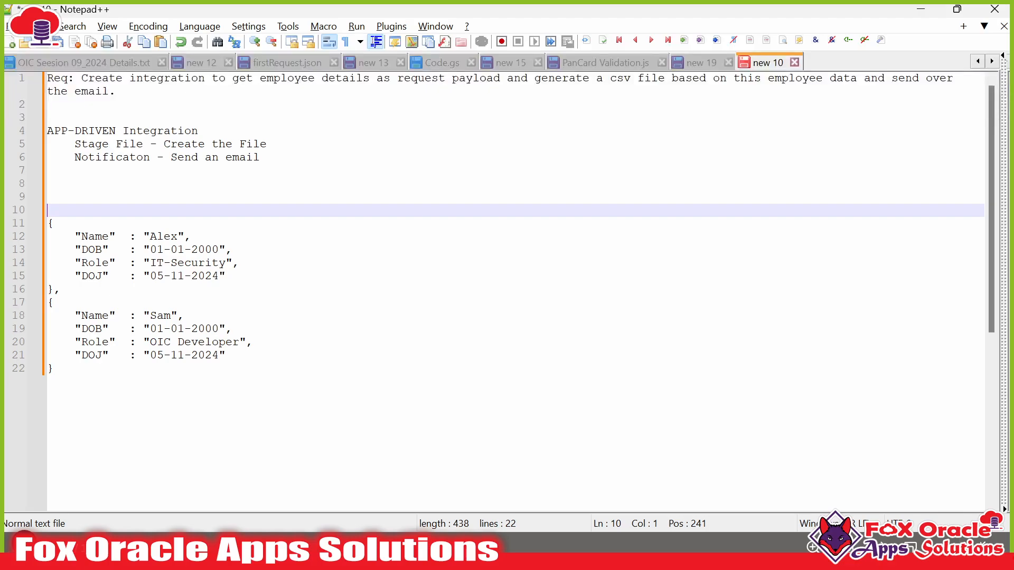
click(48, 224)
text([)
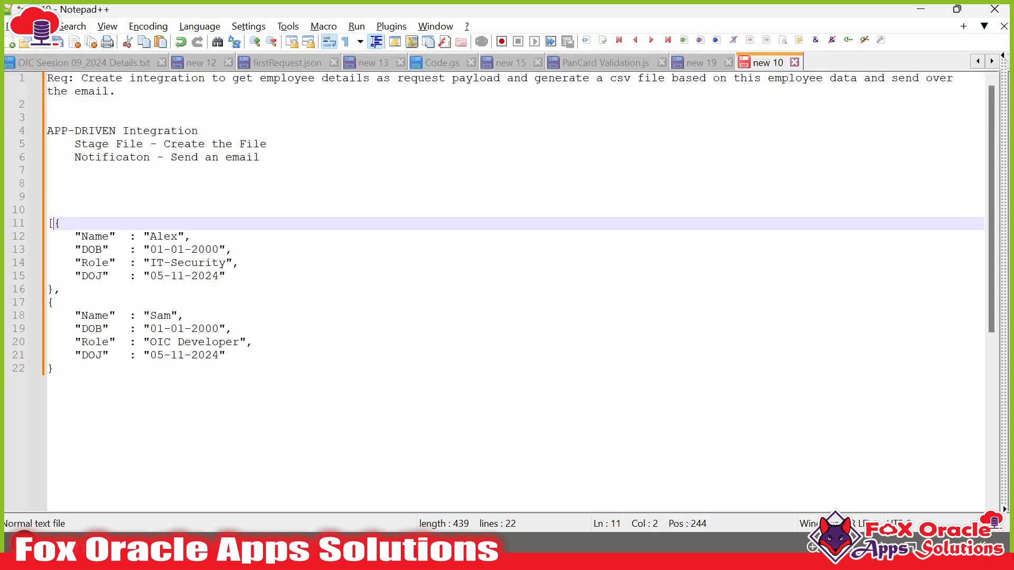
click(74, 357)
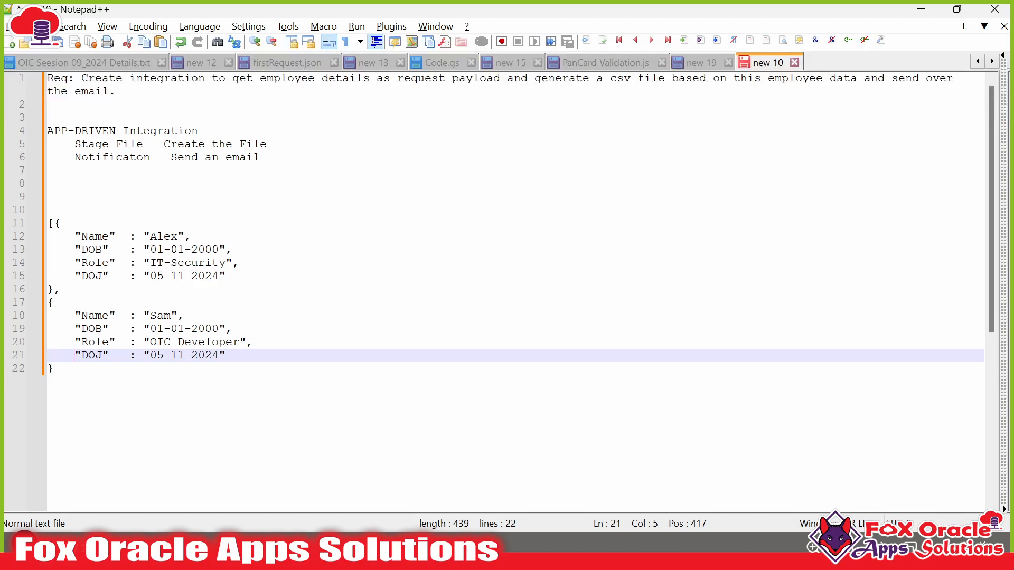
click(54, 368)
text(])
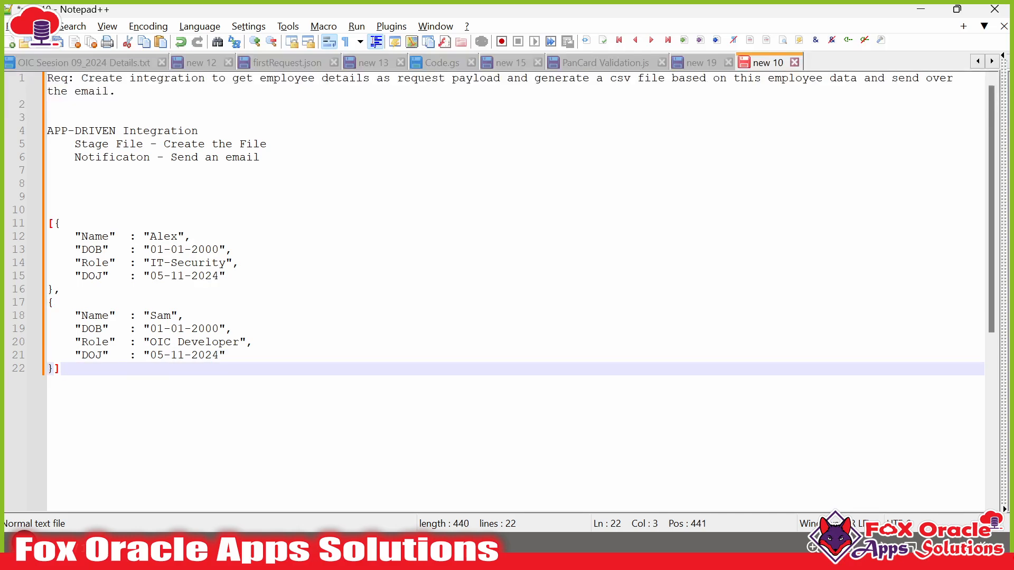
click(48, 356)
click(54, 368)
key(Return)
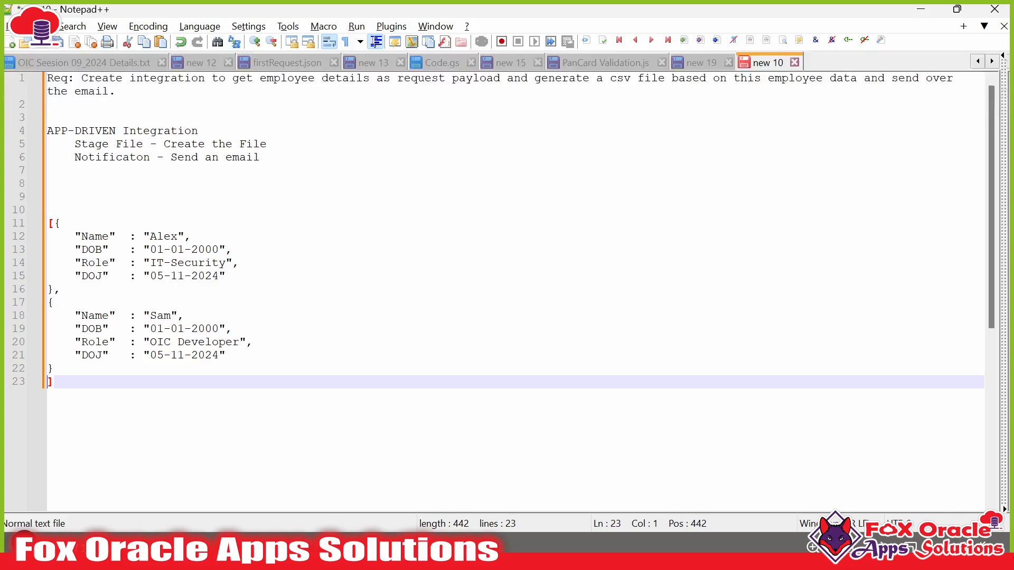
click(53, 224)
key(Return)
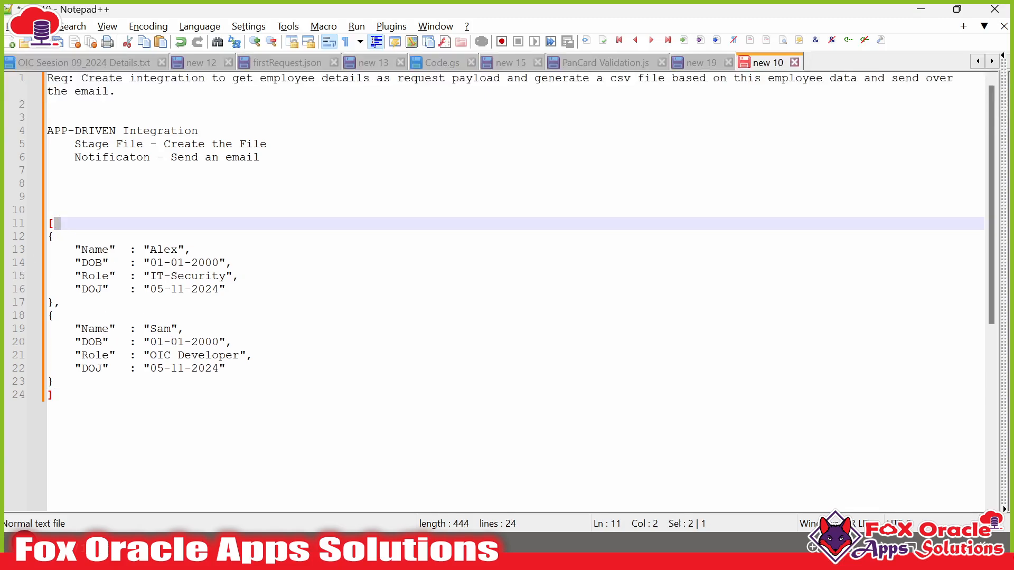
- Indent the two employee objects one level inside the array
click(48, 237)
drag(48, 236, 53, 382)
key(Tab)
click(54, 395)
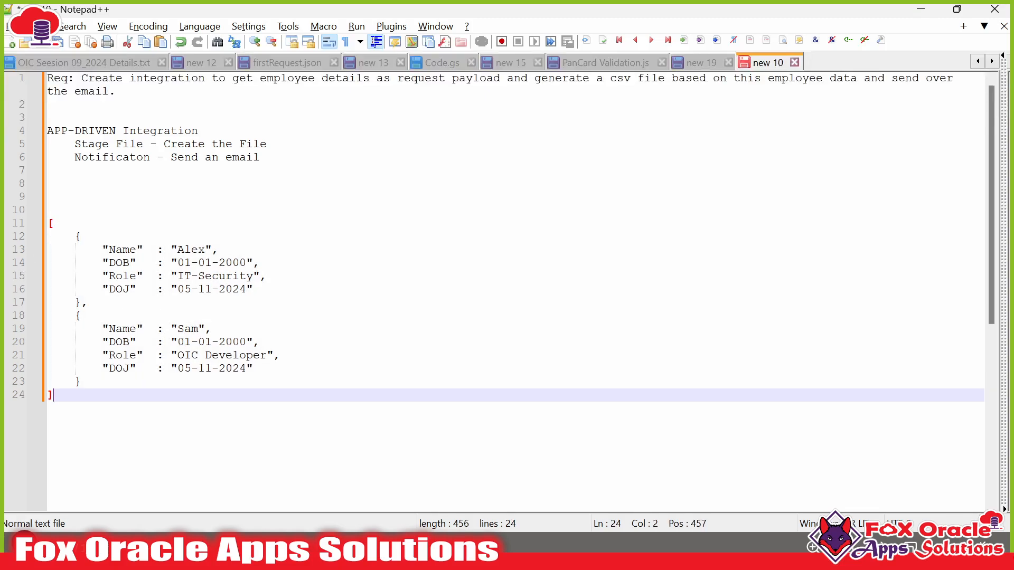
drag(48, 223, 54, 395)
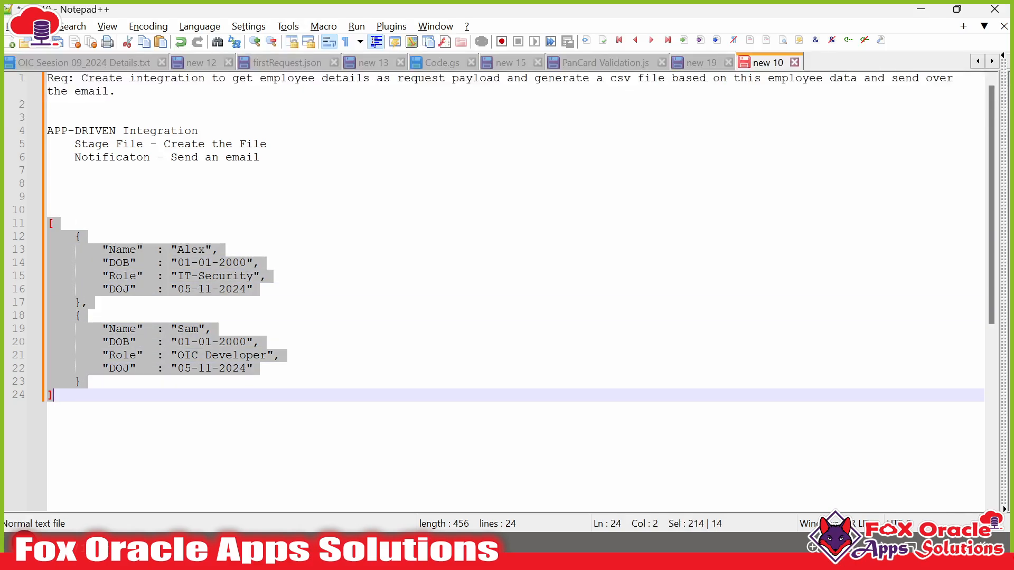
click(74, 227)
drag(48, 223, 54, 395)
- Add an opening brace and an indented "RequestData": key above the array
click(48, 210)
text({)
key(Return)
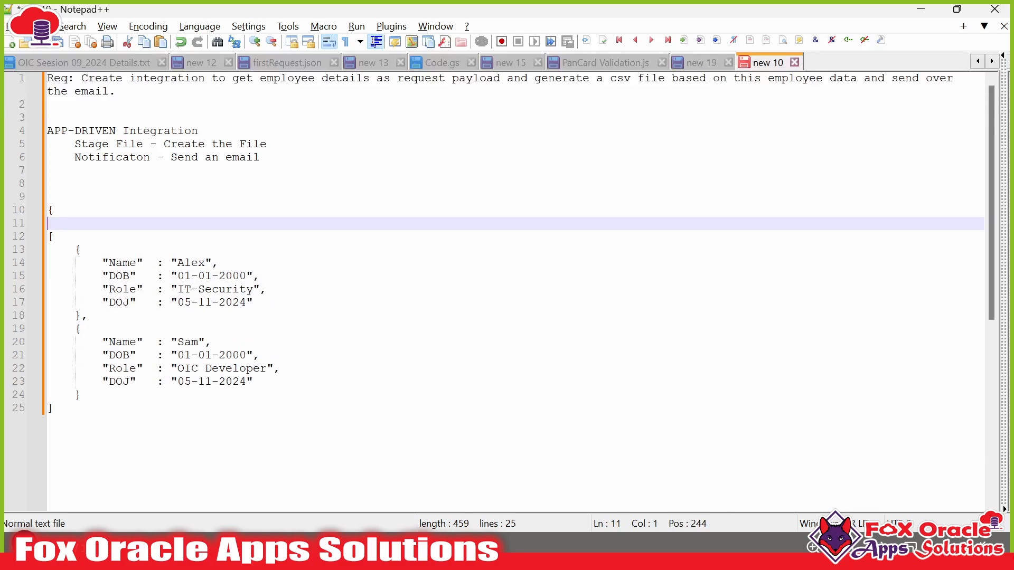
key(Tab)
text("RequestData")
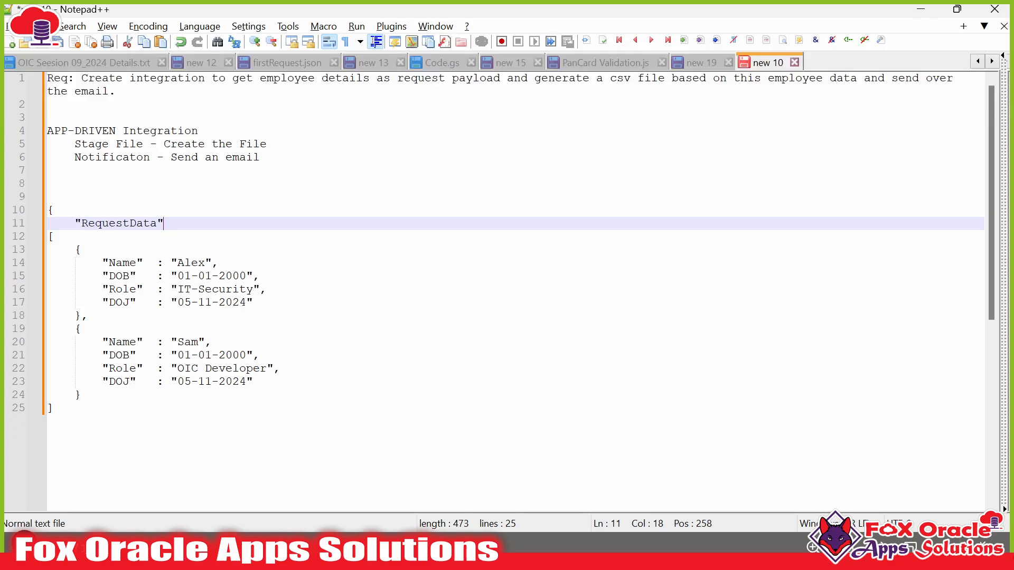
text(:)
key(Return)
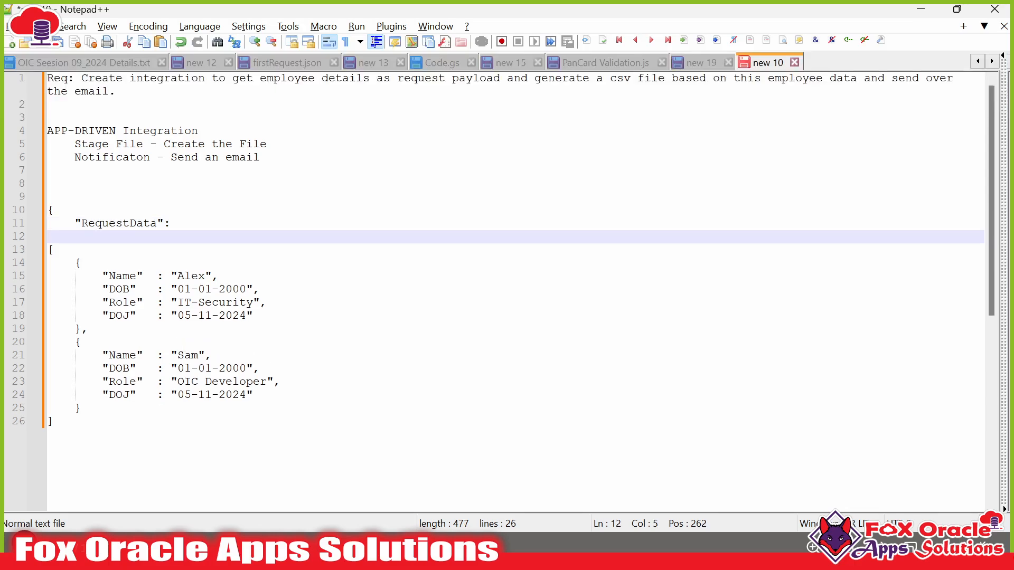
- Indent the employee array under RequestData and remove the empty line after the key
click(48, 249)
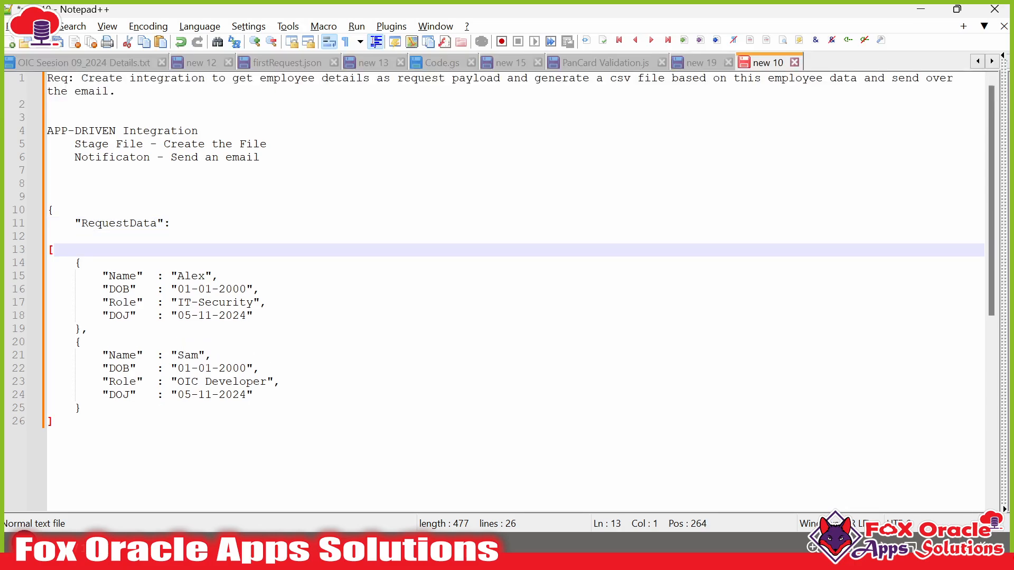
key(ctrl+shift+End)
key(Tab)
click(125, 237)
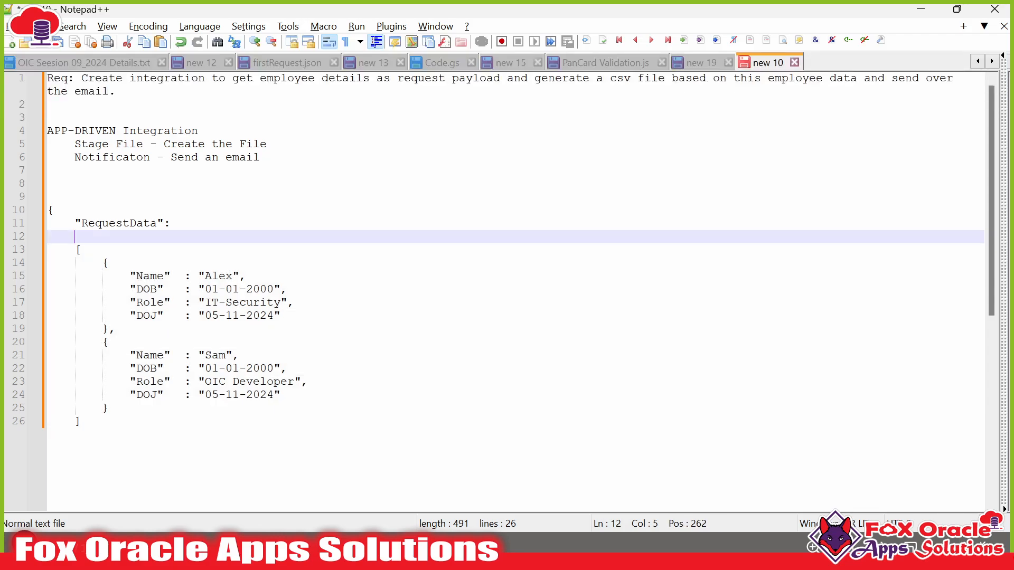
key(BackSpace)
key(BackSpace)
- Close the JSON object with a final brace at the end of the document
key(ctrl+End)
key(Return)
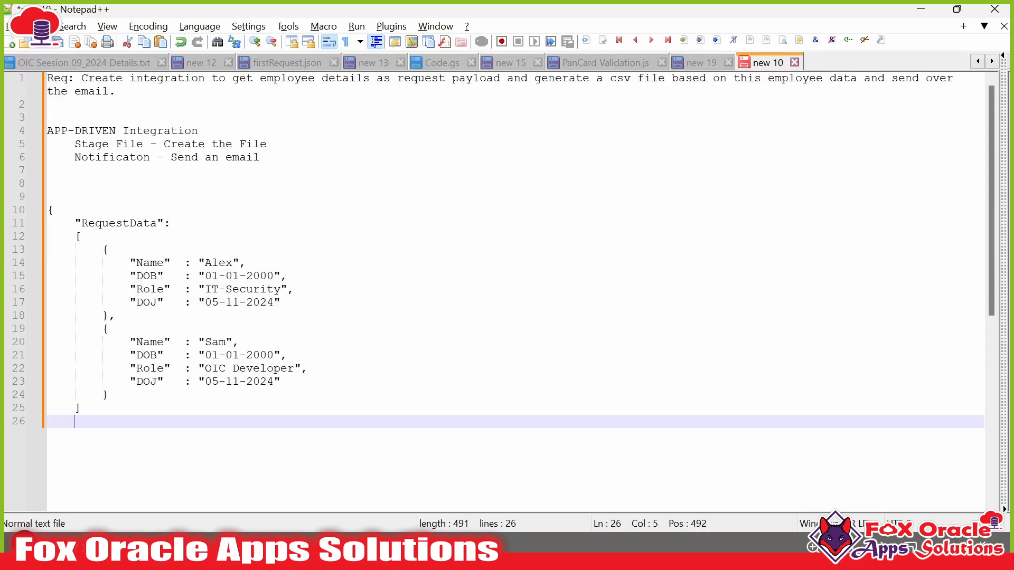
key(BackSpace)
text(})
drag(48, 211, 54, 421)
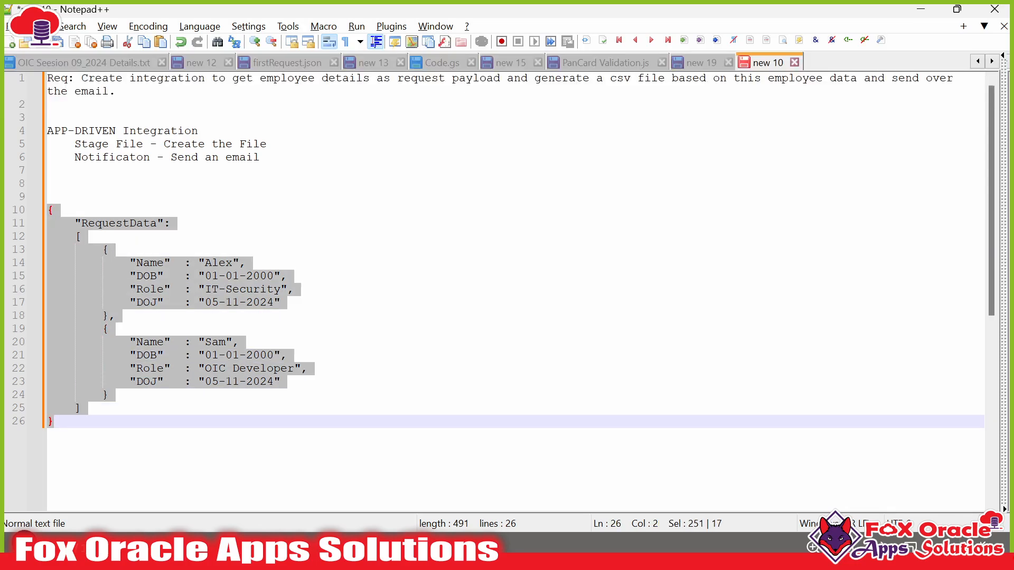
click(54, 421)
- Start an '======== Integration' heading line above the JSON
click(58, 196)
key(Return)
key(Return)
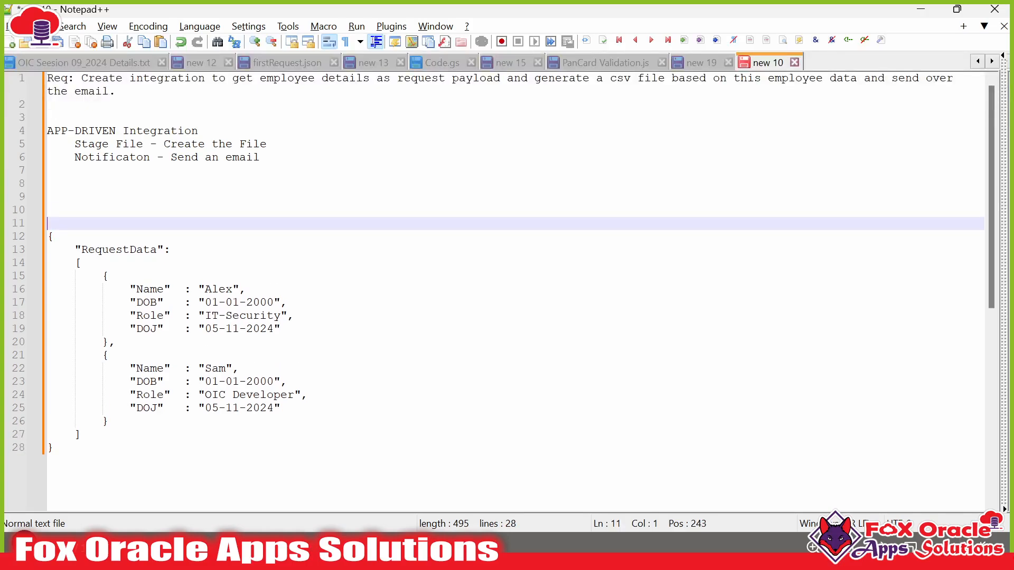
text(======== Integrato)
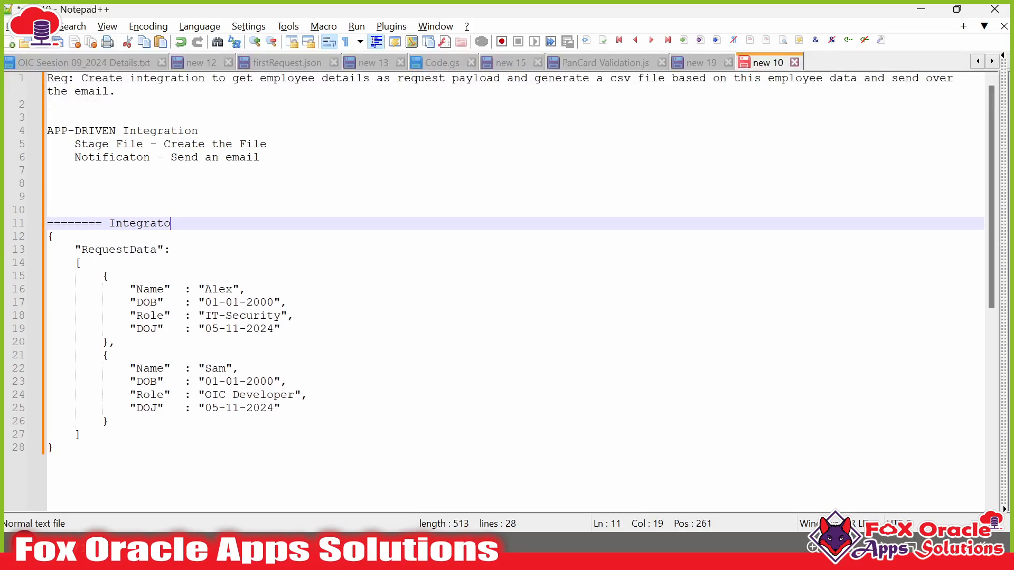
- Finish the '======== Integration Request Payload ==========' heading and copy Alex's four field lines into new tab new 40
key(BackSpace)
text(ion Request Payload)
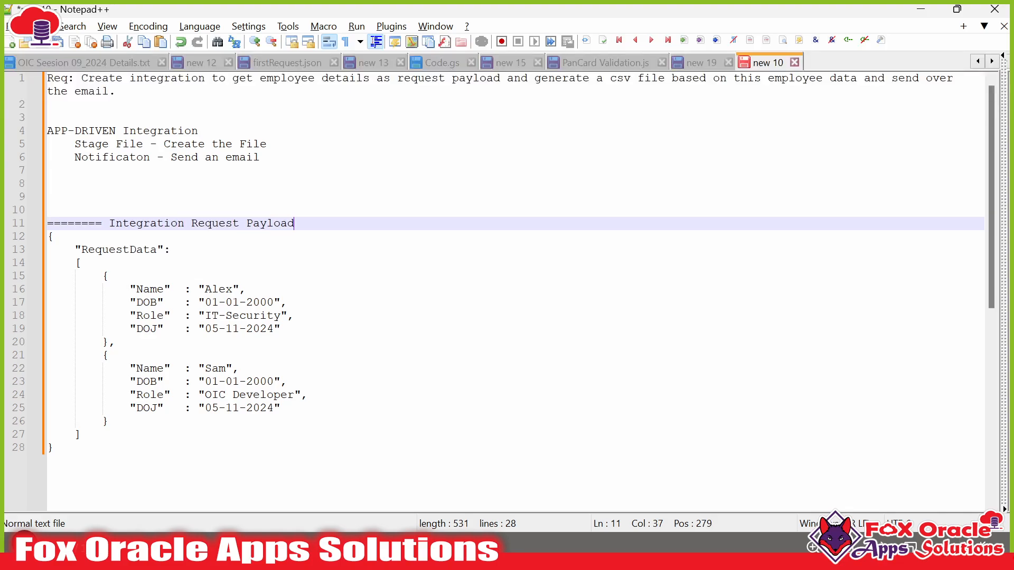
text( ==========)
mouse_move(137, 289)
mouse_down()
mouse_move(163, 329)
mouse_move(130, 289)
mouse_up()
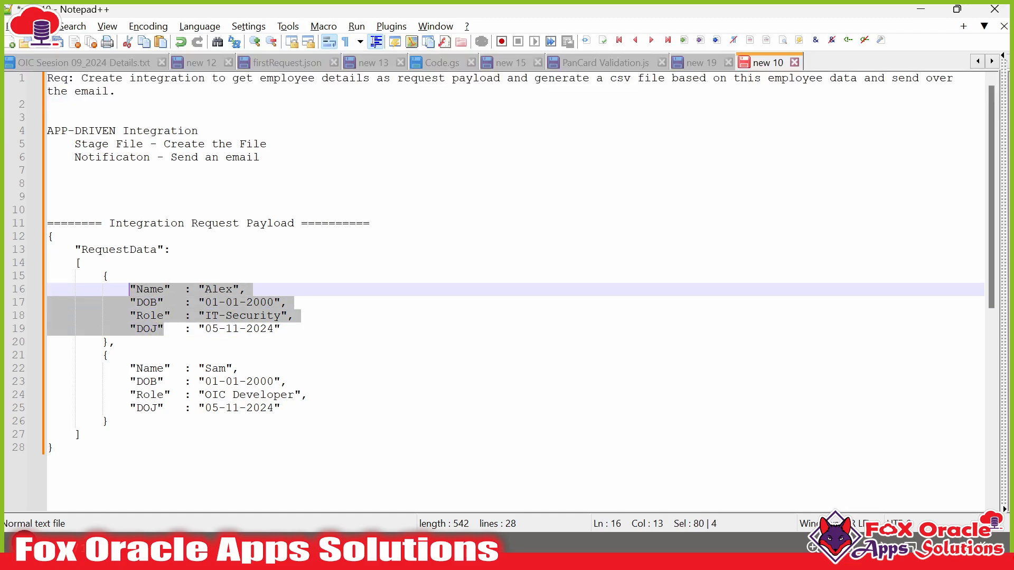
key(ctrl+c)
key(ctrl+n)
key(ctrl+v)
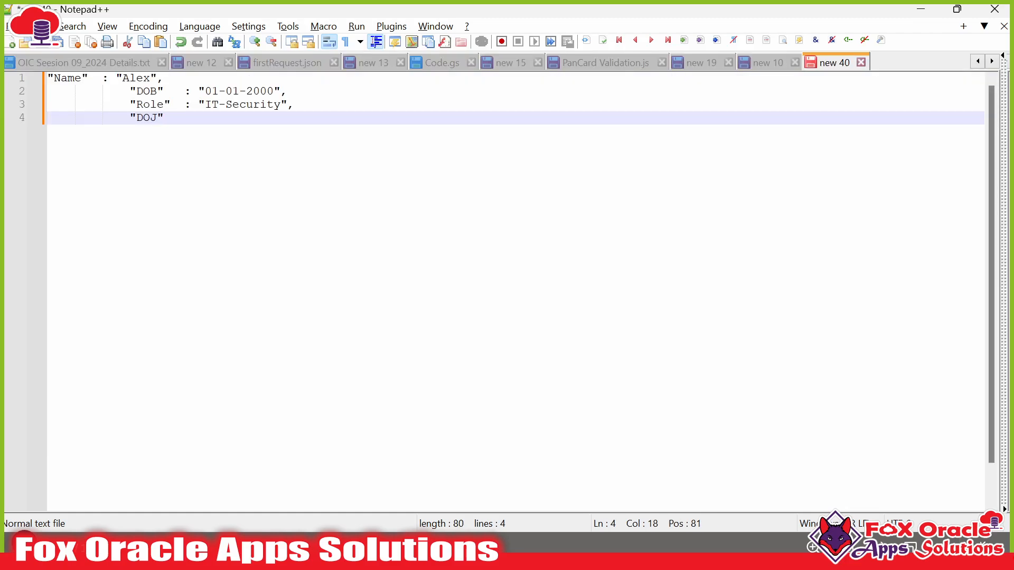
- Turn the pasted Name, DOB, Role and DOJ lines into one comma-separated header line
click(53, 78)
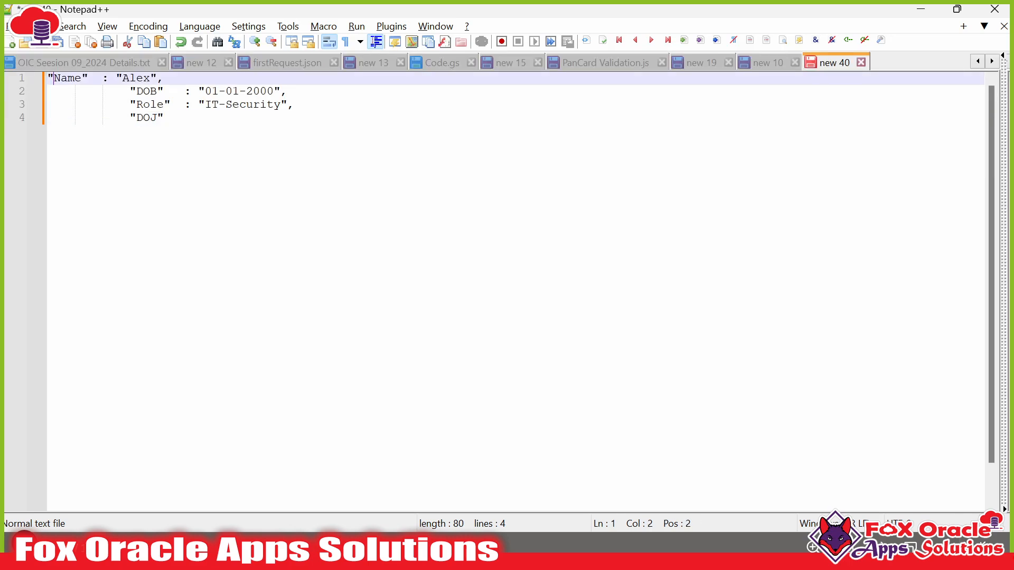
key(BackSpace)
drag(74, 78, 123, 78)
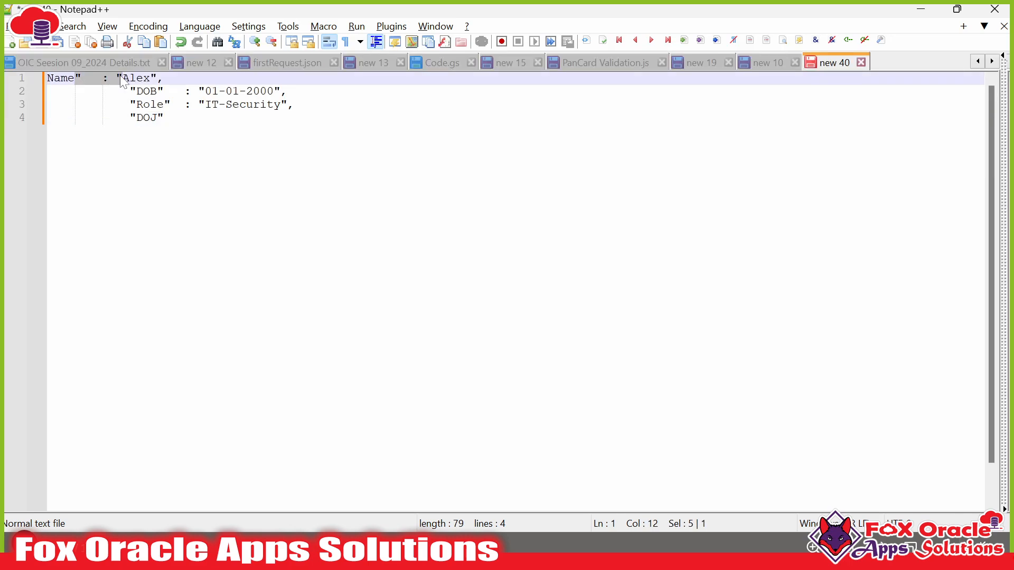
key(BackSpace)
text(,)
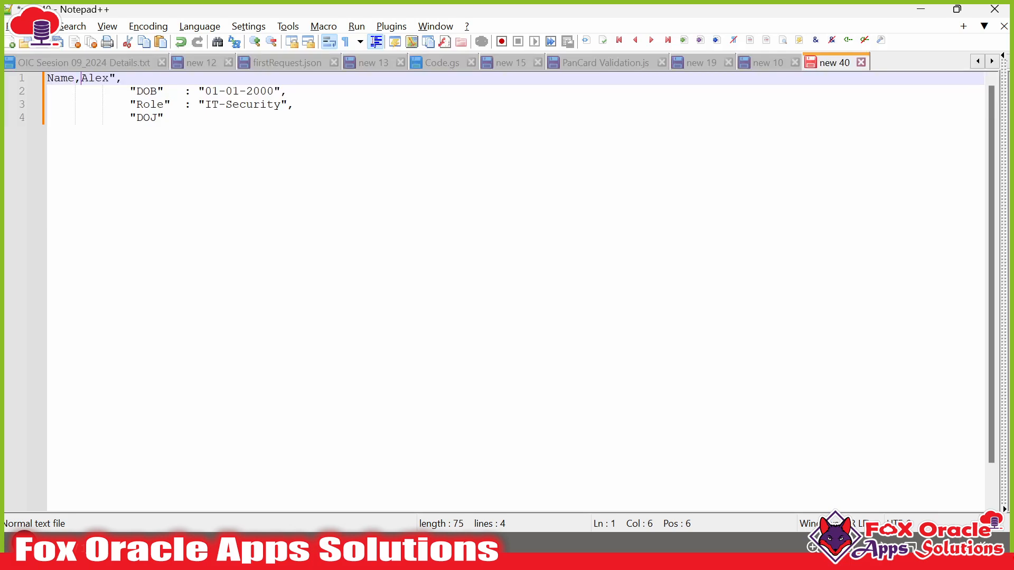
drag(82, 78, 133, 94)
text(,)
key(BackSpace)
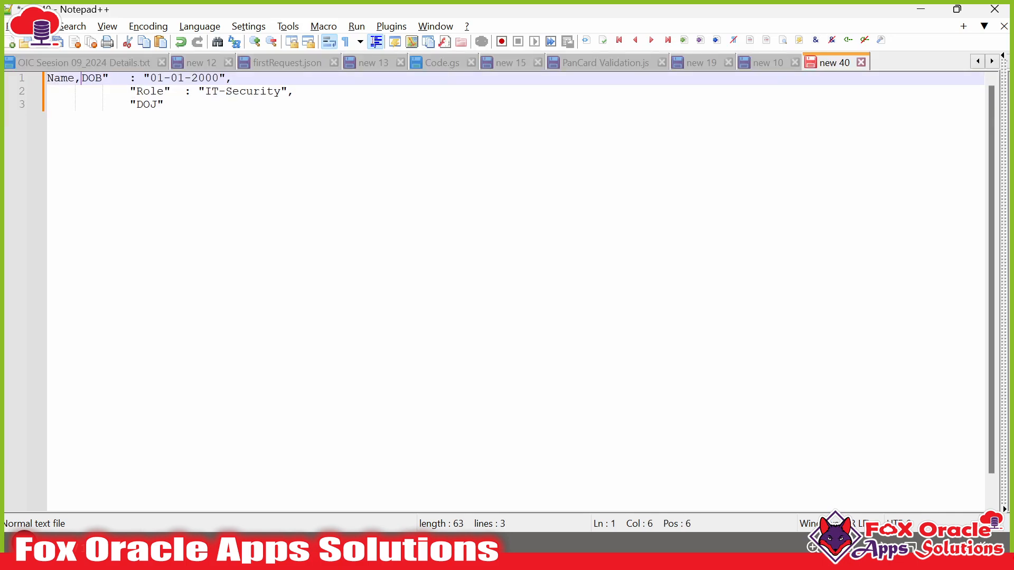
drag(102, 79, 137, 92)
text(,DOB)
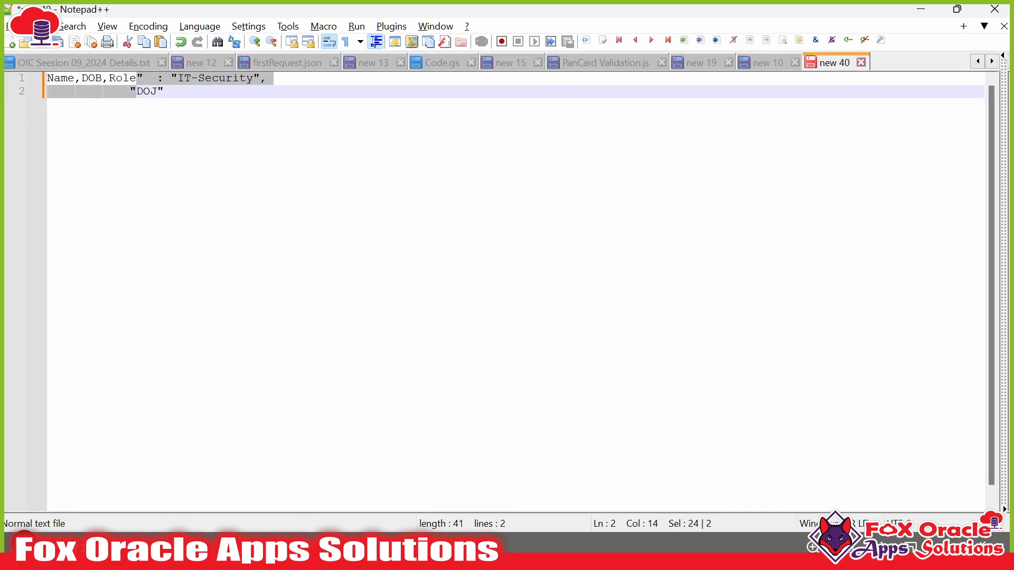
text(,)
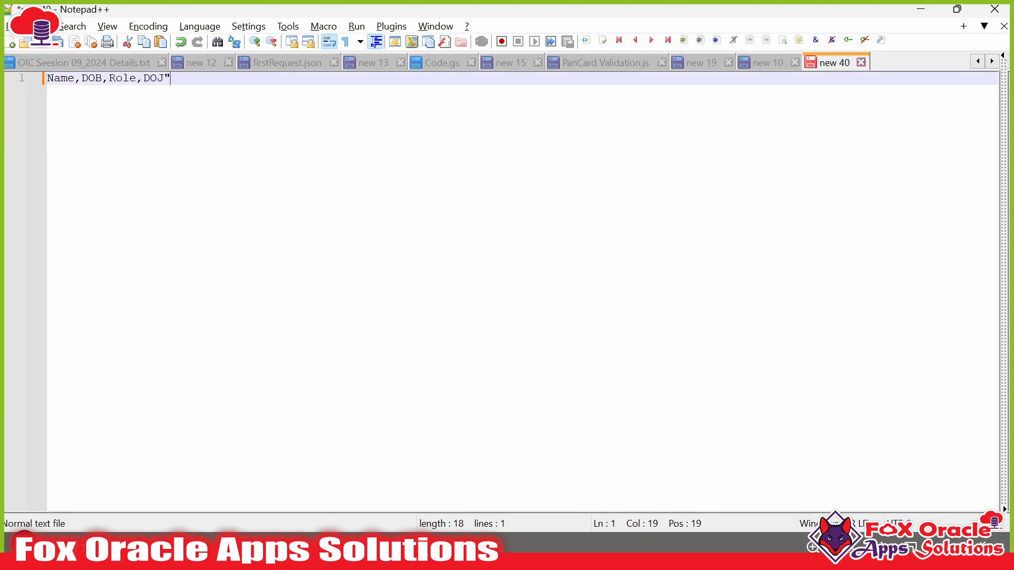
key(BackSpace)
text(,)
- Append CreationDate, CreatedBy and IntegrationName columns to the header
text(CreatioinDat)
key(BackSpace)
key(BackSpace)
key(BackSpace)
key(BackSpace)
key(BackSpace)
text(i)
key(BackSpace)
text(in)
key(BackSpace)
key(BackSpace)
text(nDate,)
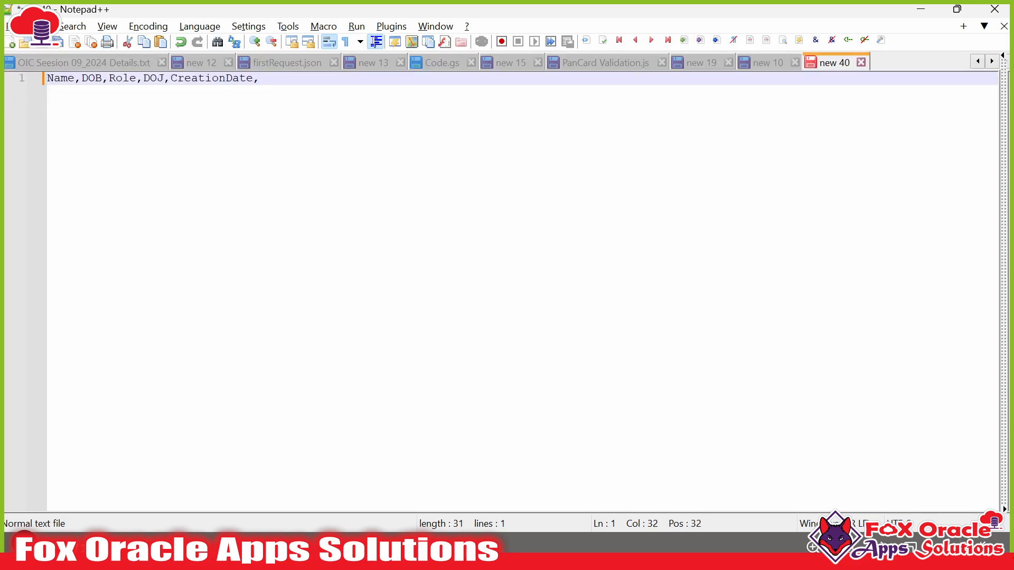
text(CreatedBy,IntegrationName)
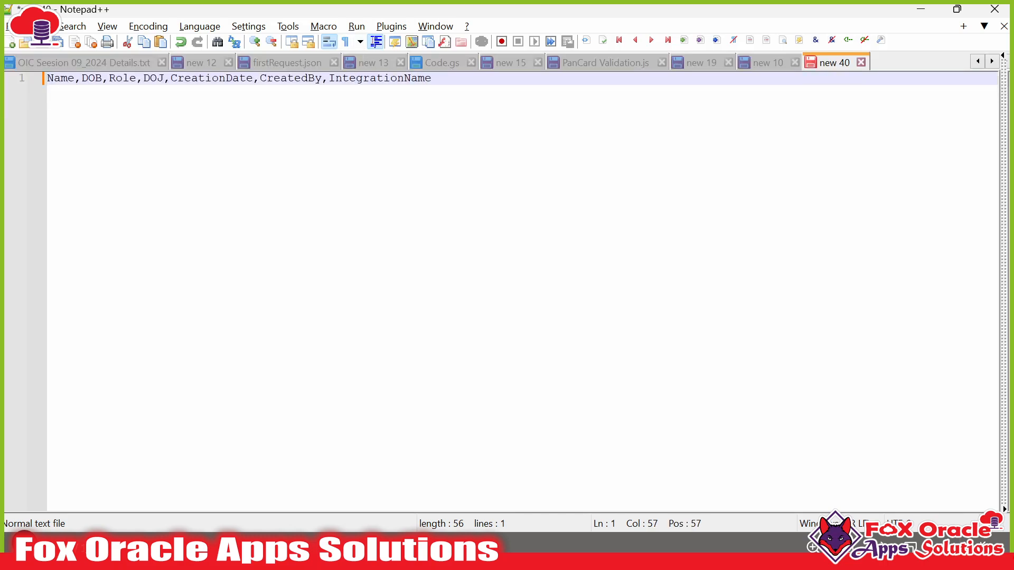
key(shift+Home)
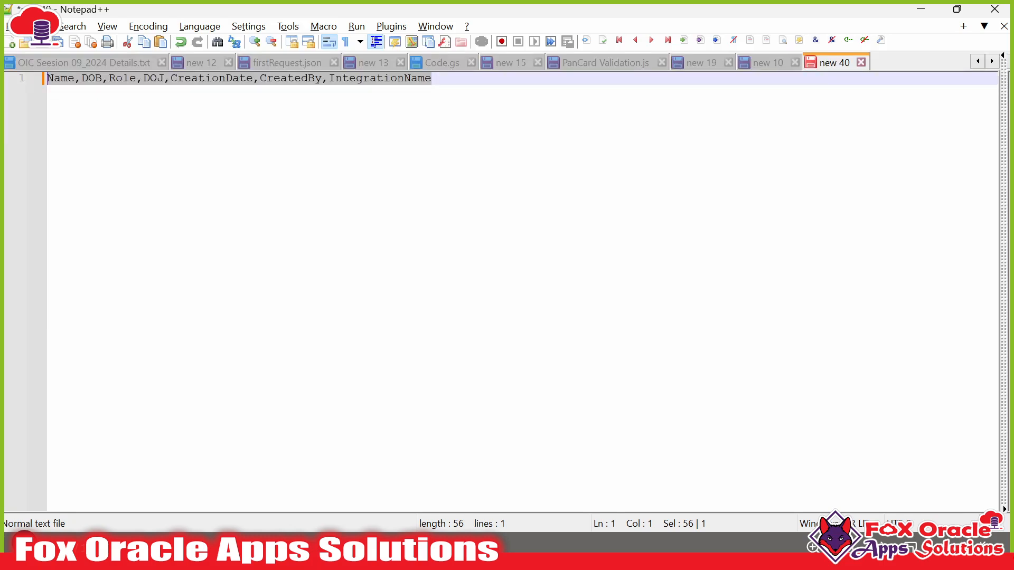
key(End)
- Start the data row with Alex,01-10-2024,IT,01-10-2024
key(Return)
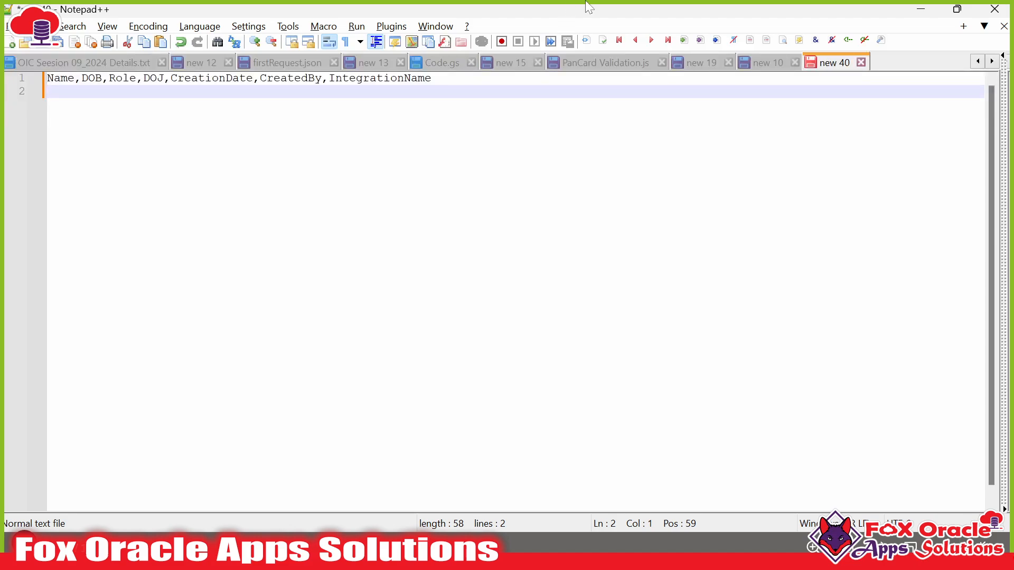
text(Alex,01-10-202)
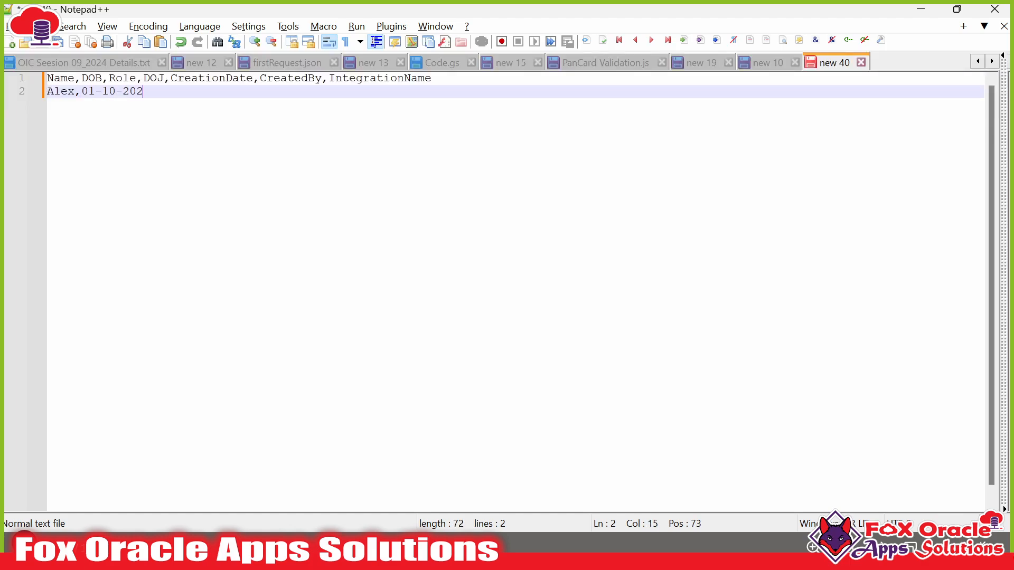
text(4,IT,)
drag(82, 91, 149, 90)
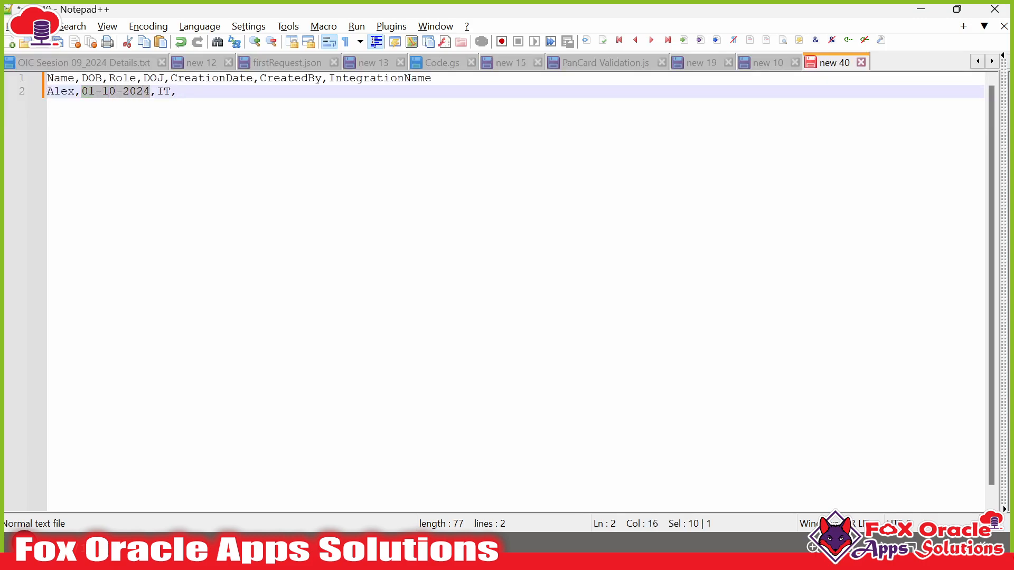
key(ctrl+c)
key(End)
key(ctrl+v)
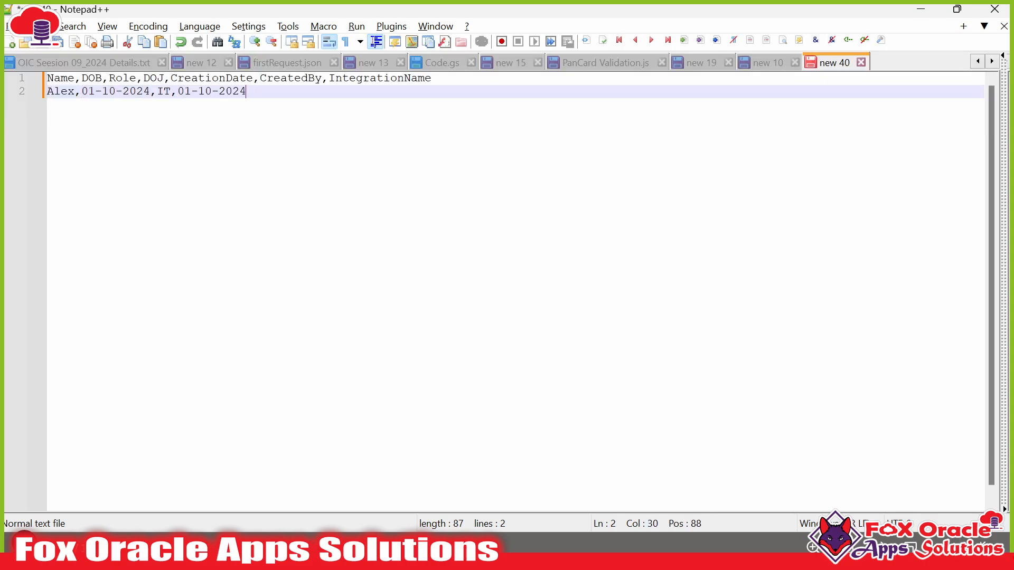
text(,)
- Complete the row with 01-10-2024,XYZ,XYZ for CreationDate, CreatedBy and IntegrationName
click(232, 78)
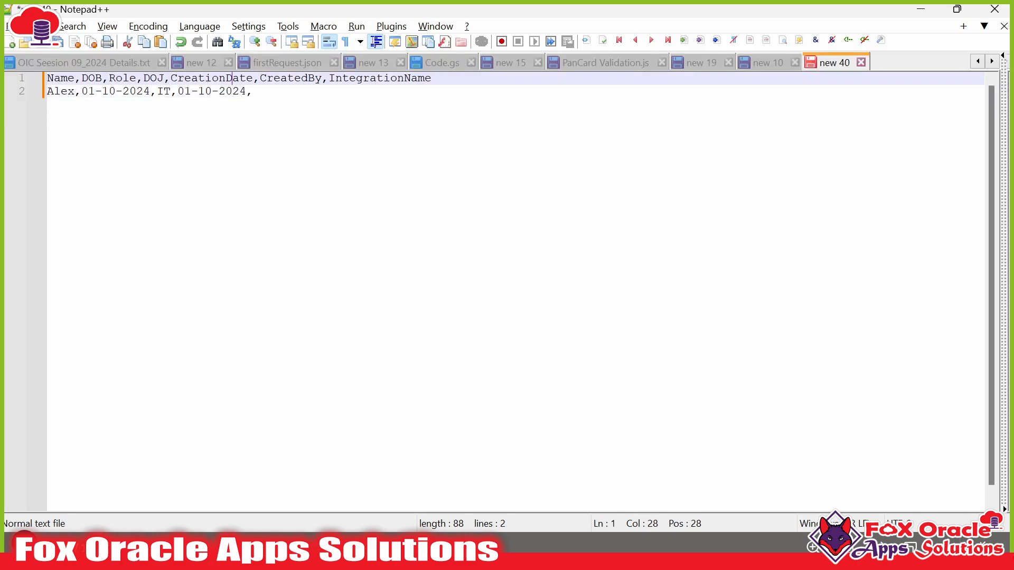
click(254, 92)
key(ctrl+v)
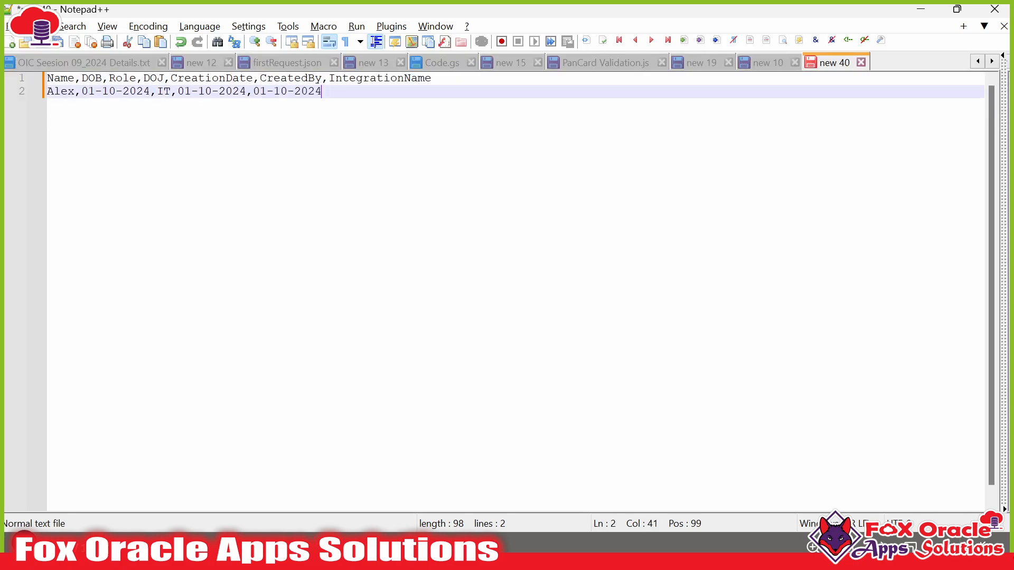
text(,XYZ,X)
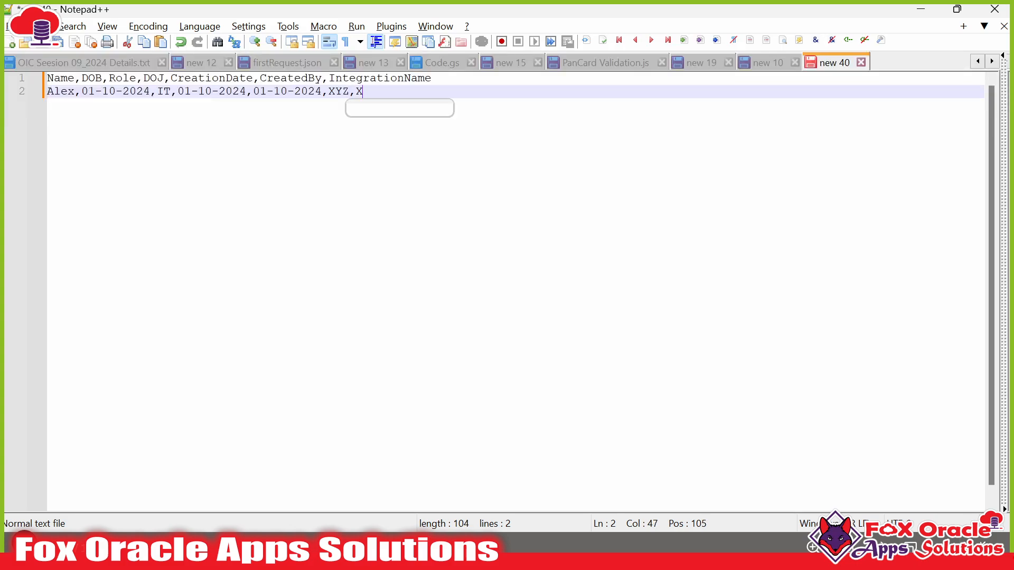
text(YZ)
key(Escape)
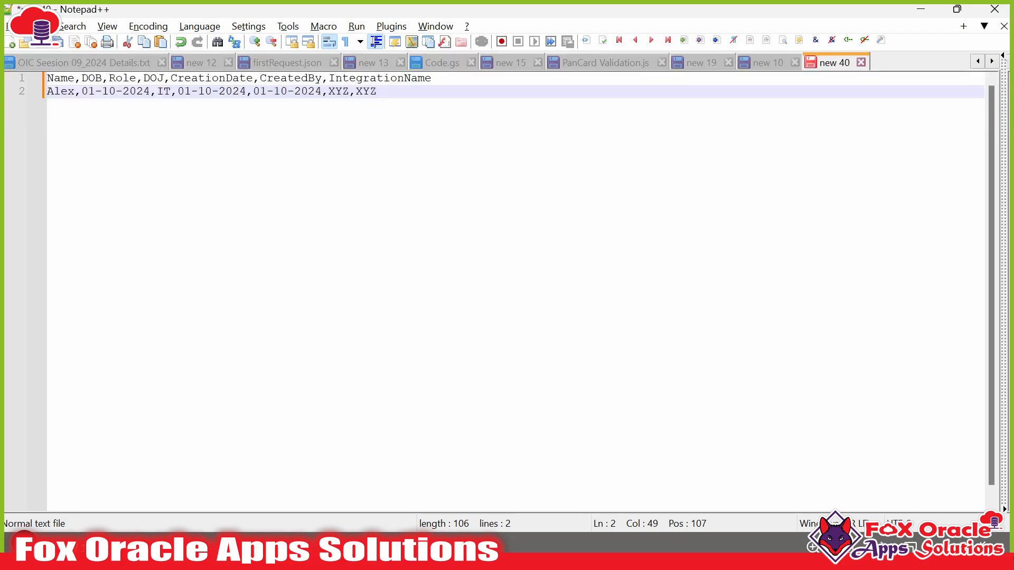
- Review the CSV text and start saving the document
key(ctrl+a)
click(373, 165)
key(ctrl+s)
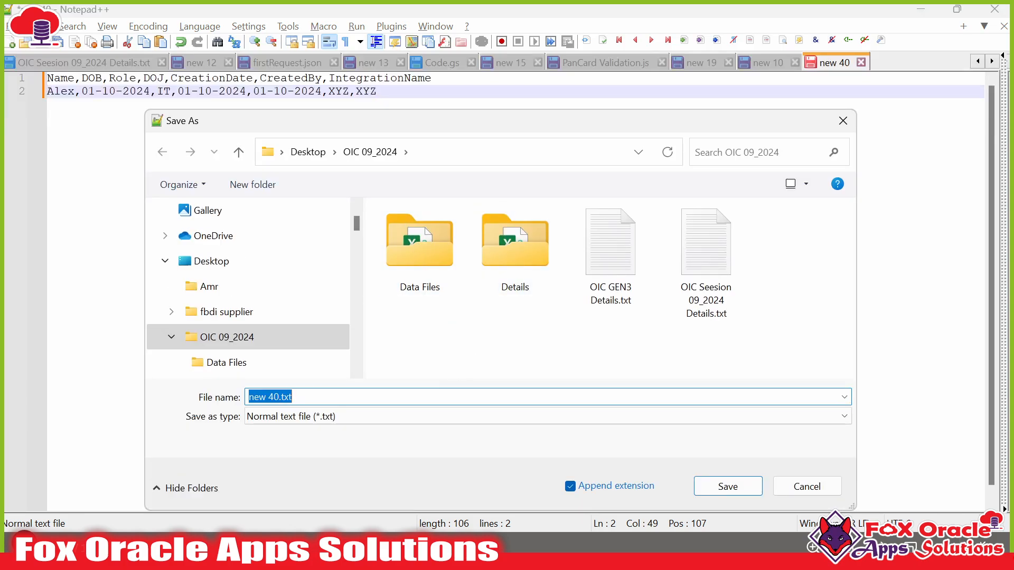
- Save the file as SampleEmloyeeFile.csv with type All types (*.*) in OIC 09_2024
text(Sample)
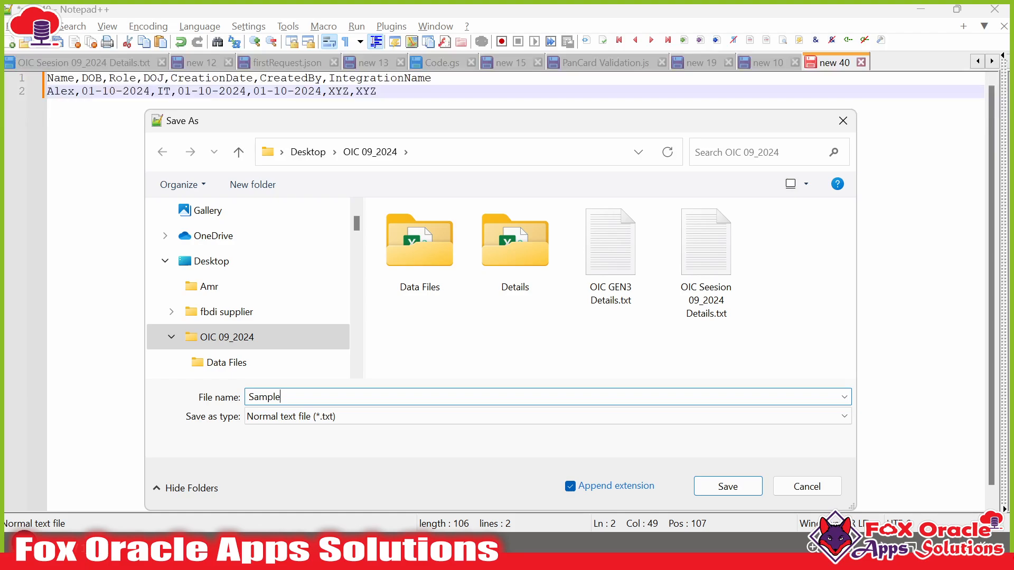
text(EmloyeeFile.csv)
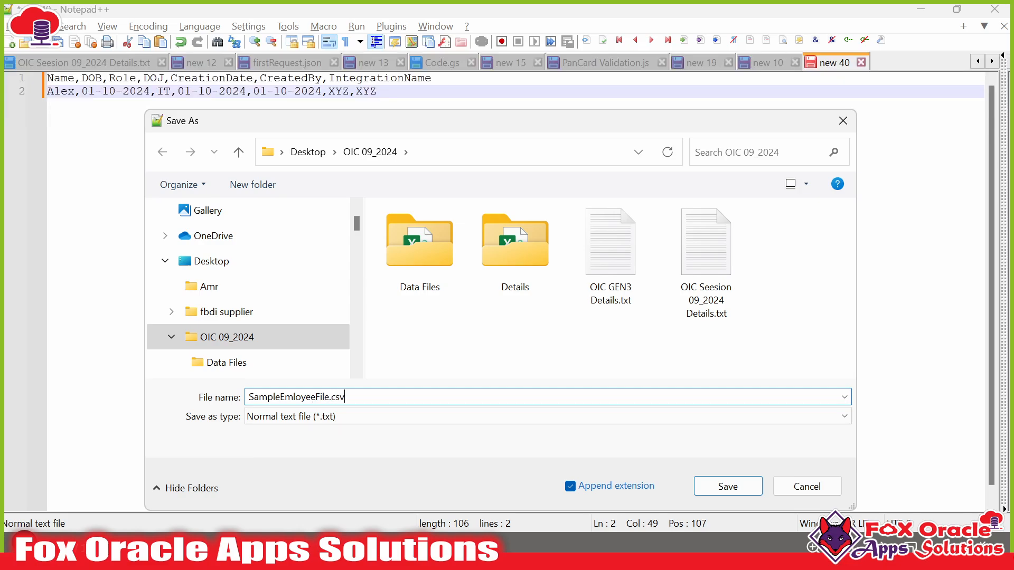
click(396, 416)
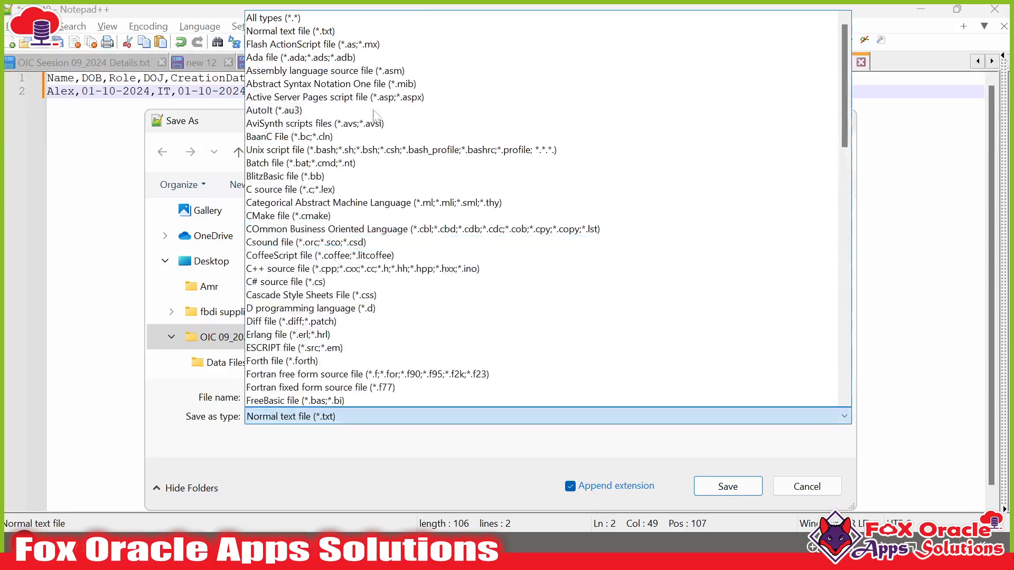
click(332, 18)
scroll(301, 355, up, 2)
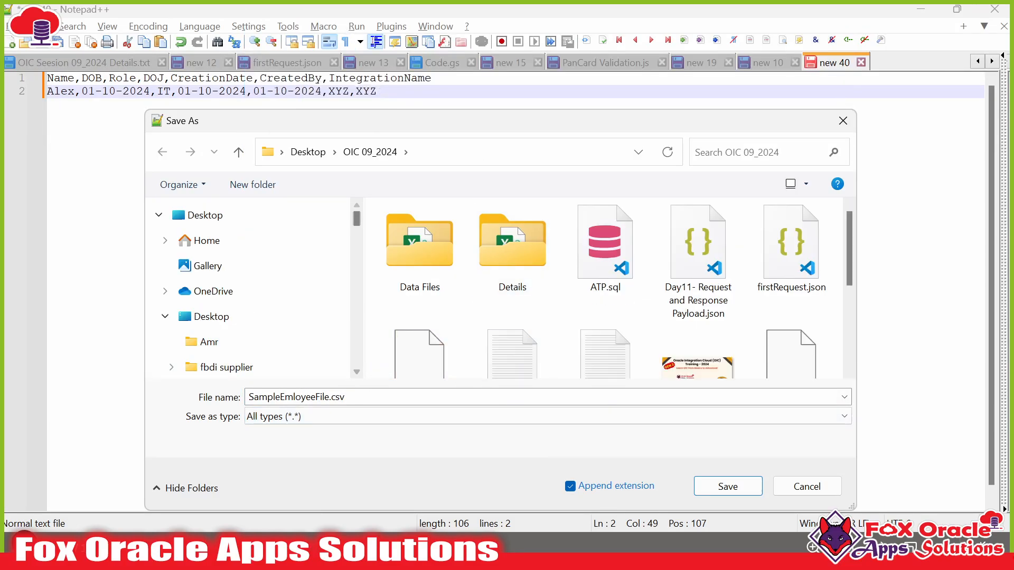
click(716, 490)
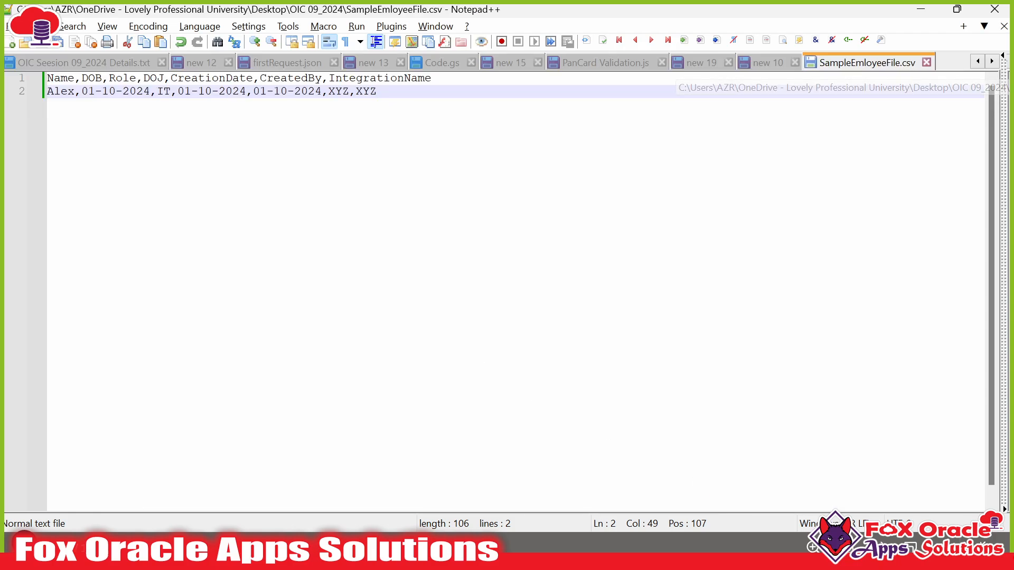
key(alt+Tab)
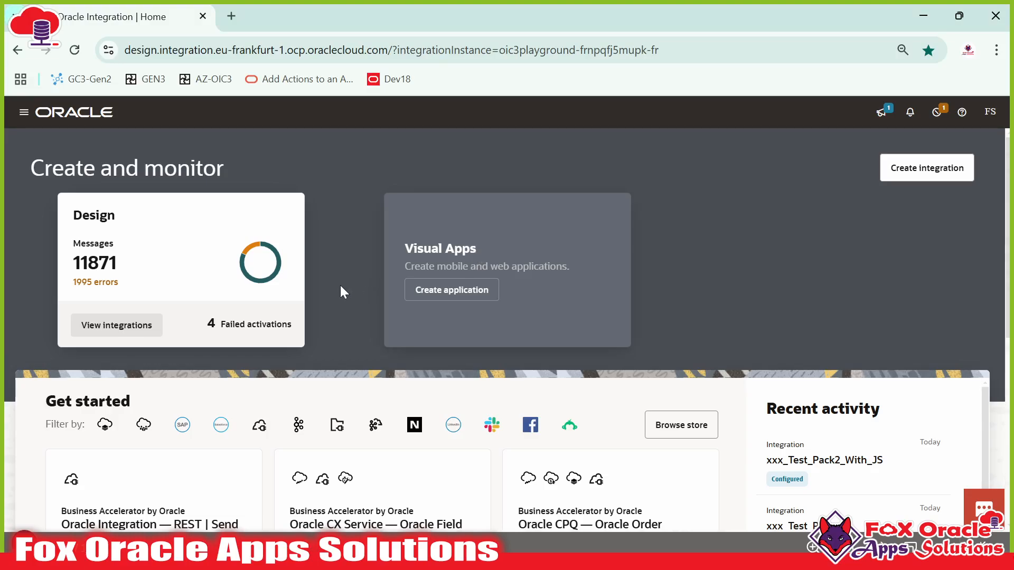
- Go to Design > Integrations and open the Create integration panel
click(24, 112)
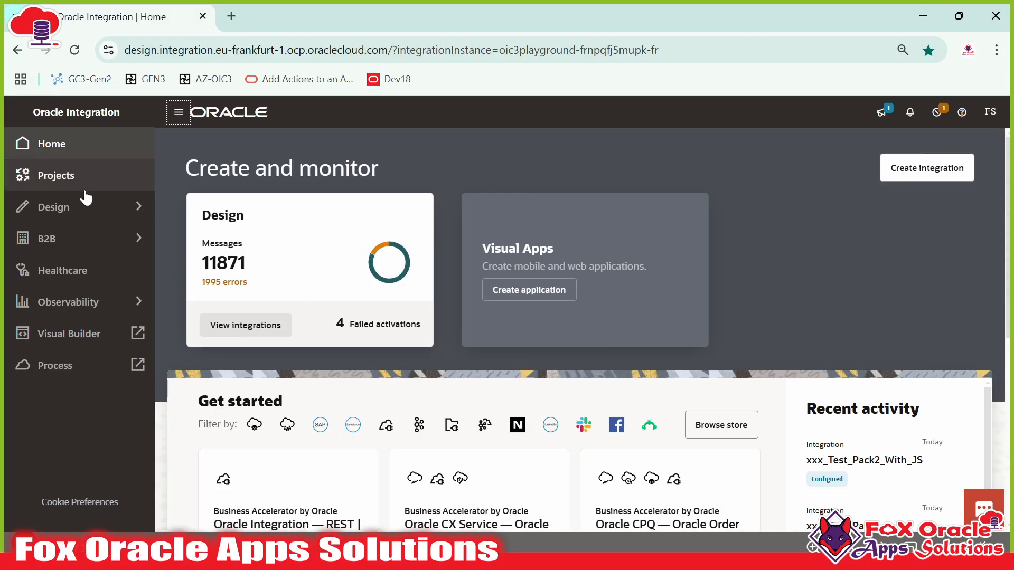
click(79, 204)
click(79, 148)
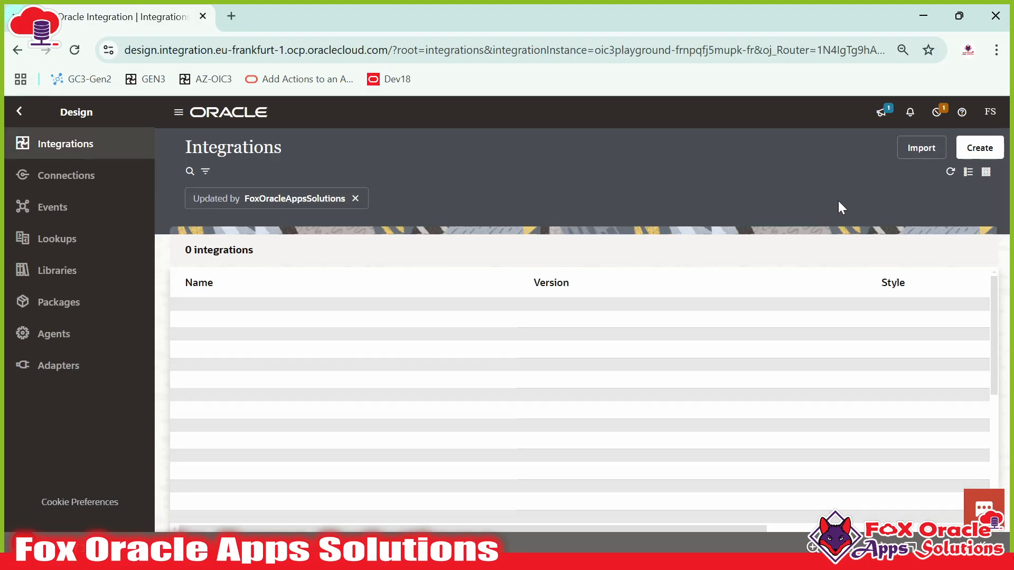
click(974, 150)
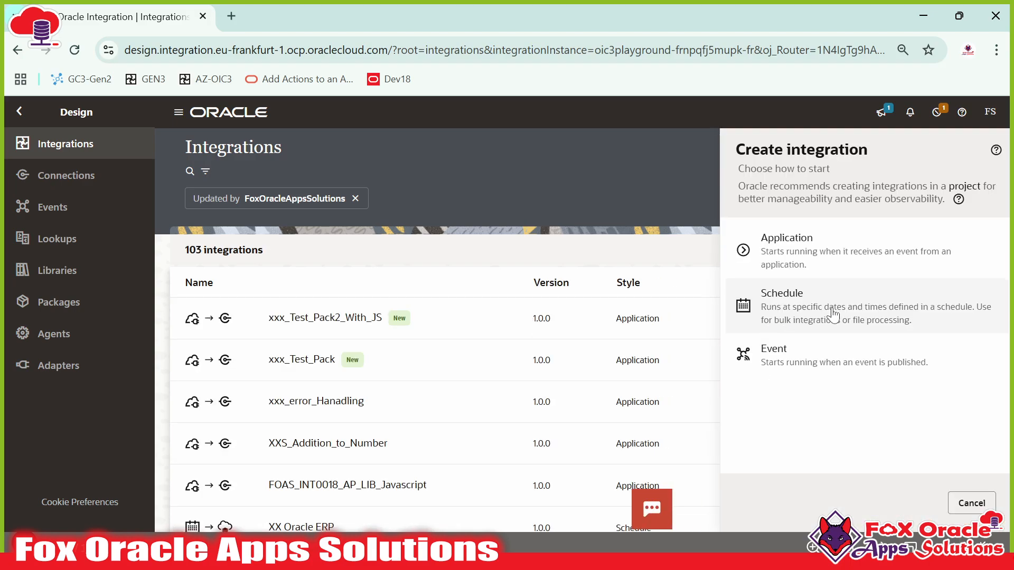
key(alt+Tab)
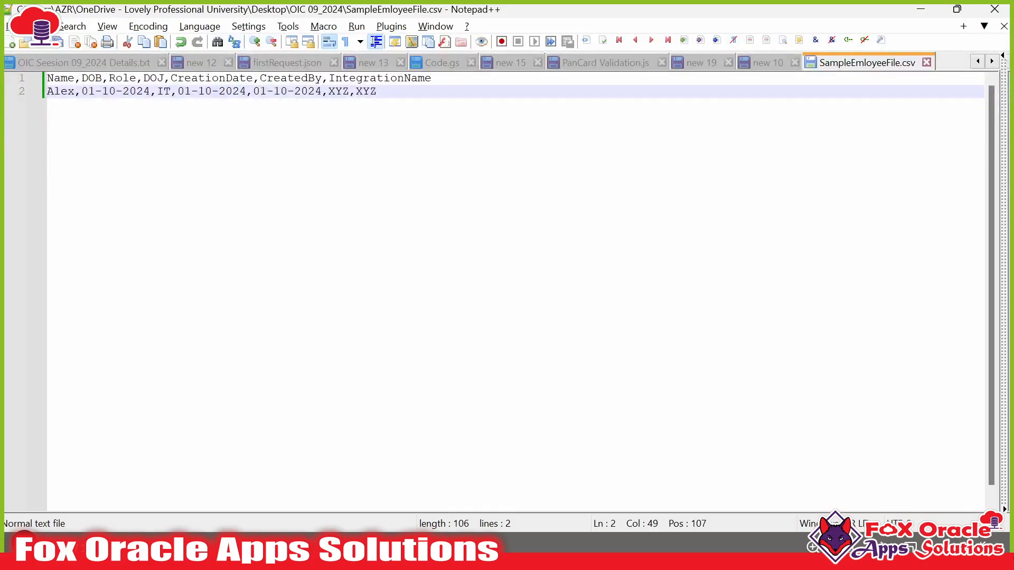
- Add a '======= Response Payload ===========' heading below the request payload in new 10
click(758, 61)
key(Down)
key(Down)
key(Down)
key(Down)
key(Down)
key(Down)
key(Down)
key(Down)
key(Down)
key(Down)
key(Down)
key(Down)
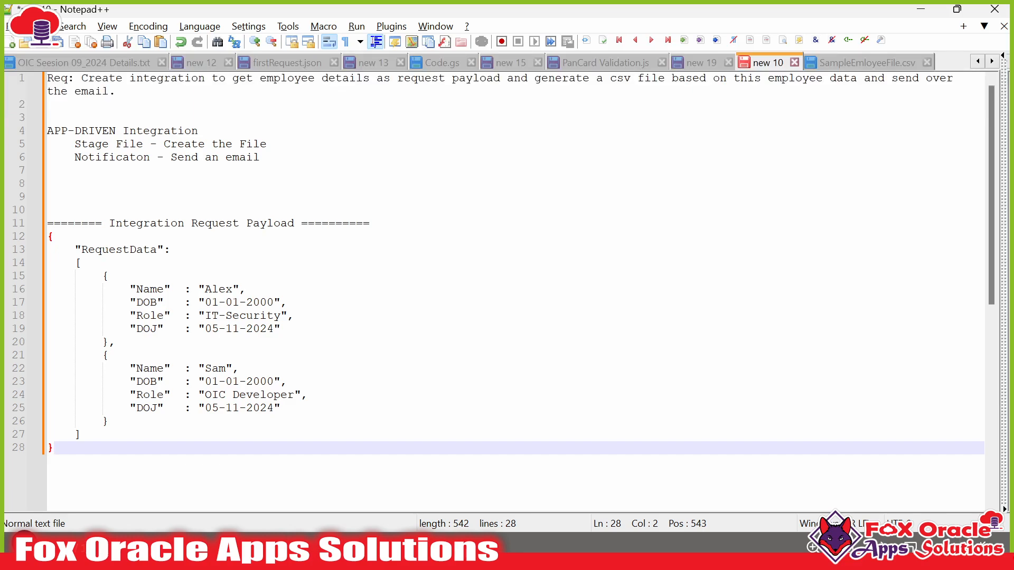
key(Return)
key(Return)
key(Return)
key(Return)
text(=====)
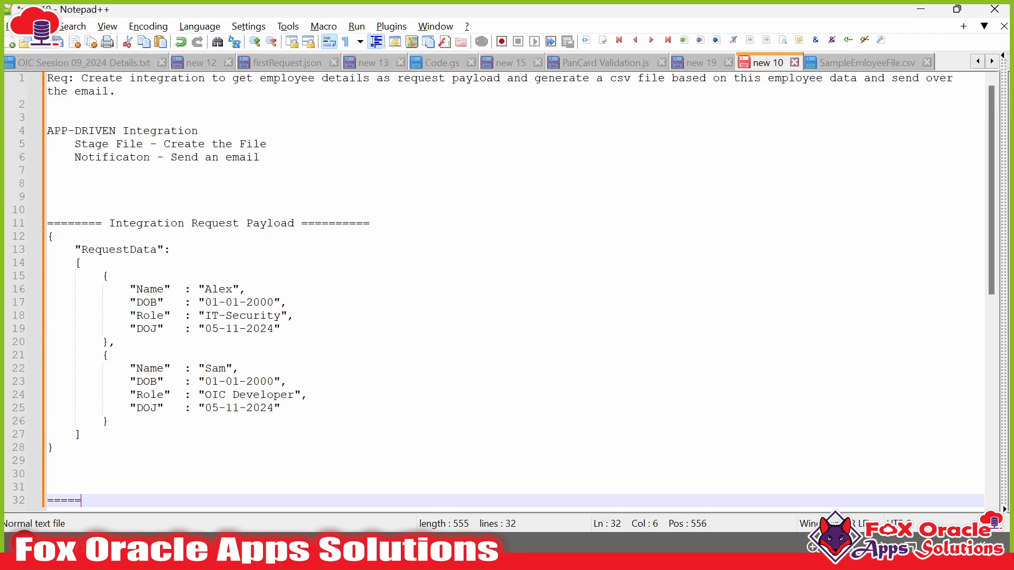
text(== Respon)
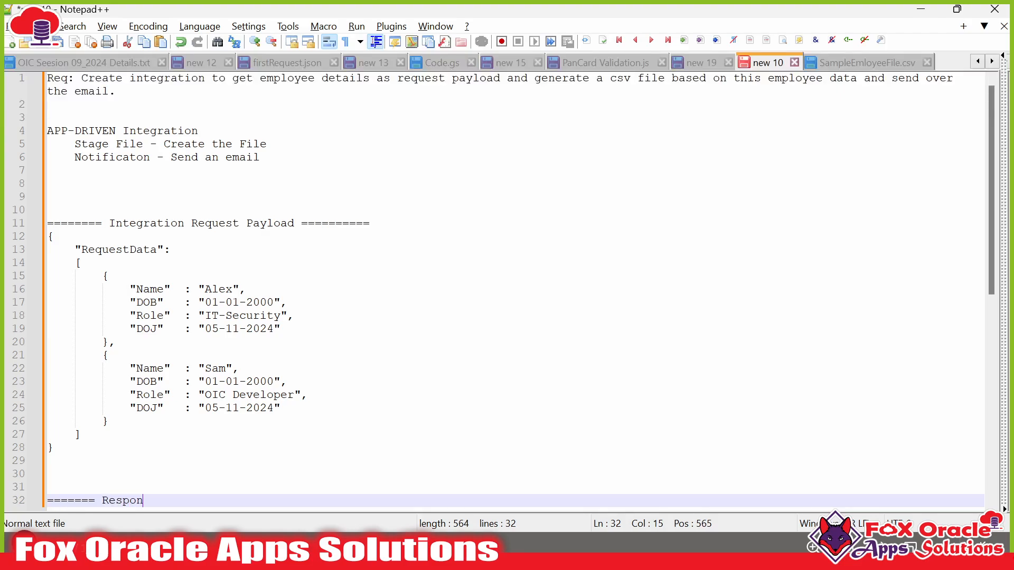
text(se Payload ===========)
key(Return)
scroll(507, 290, down, 2)
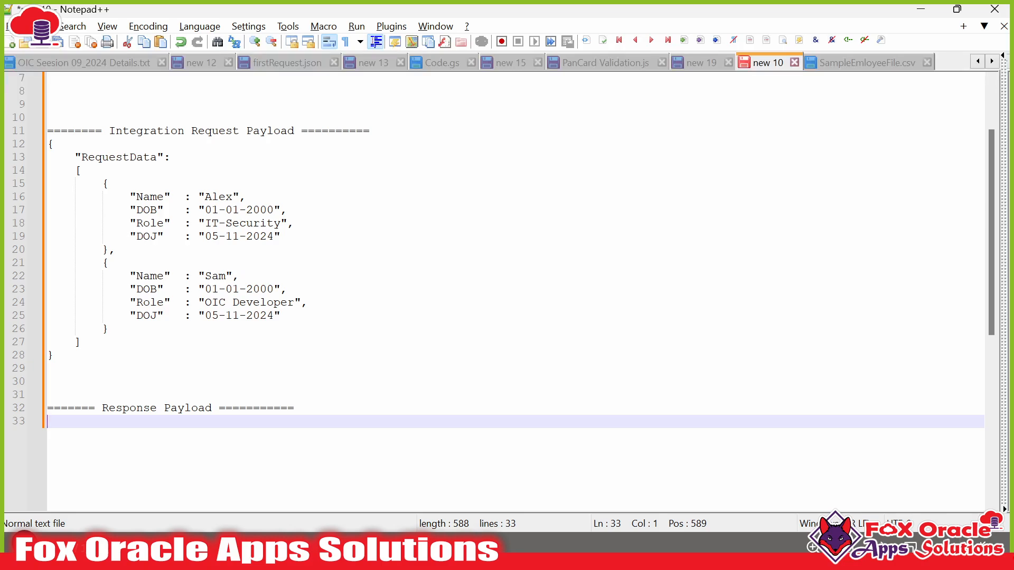
- Open the response JSON with an indented "Status":"Success/Error" entry
text({)
key(Return)
key(Tab)
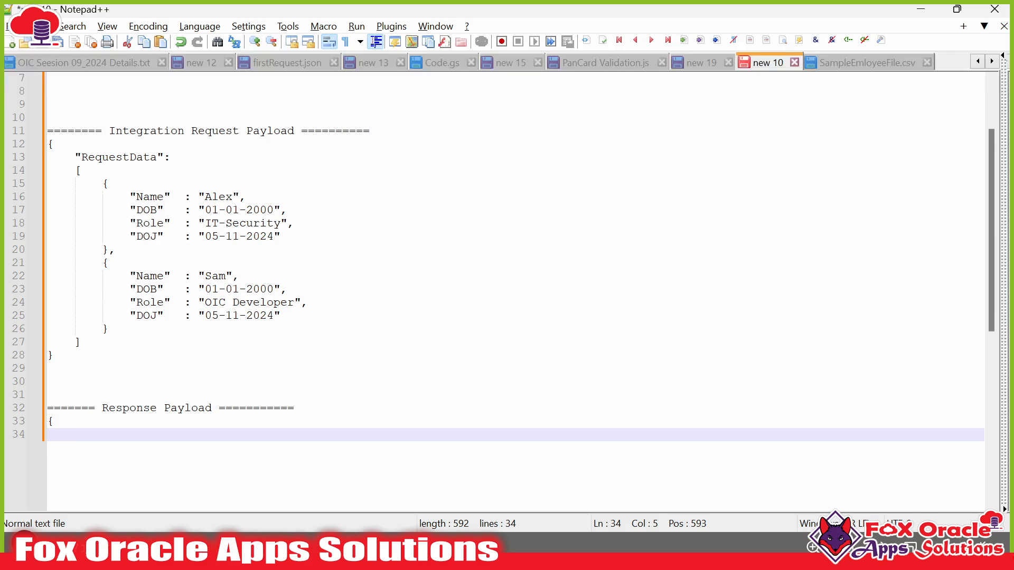
text("St)
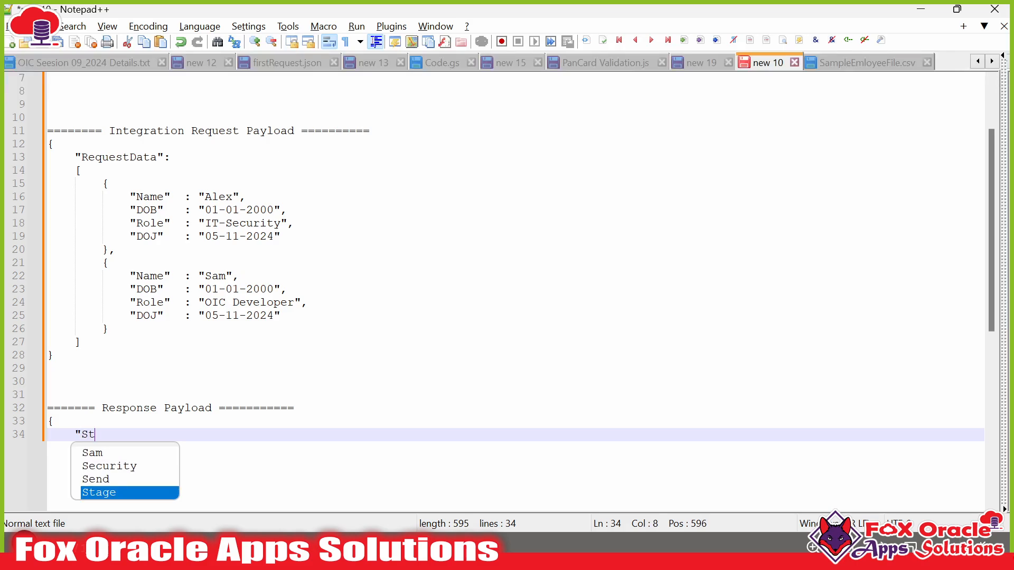
text(atus"::)
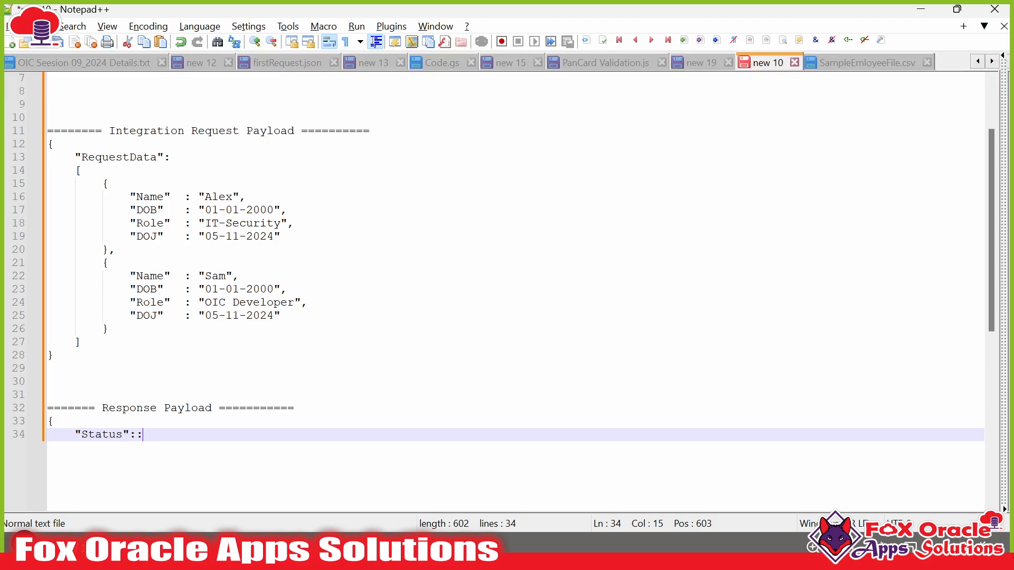
key(BackSpace)
text("Sus)
key(BackSpace)
text(ccess/Error",)
key(Return)
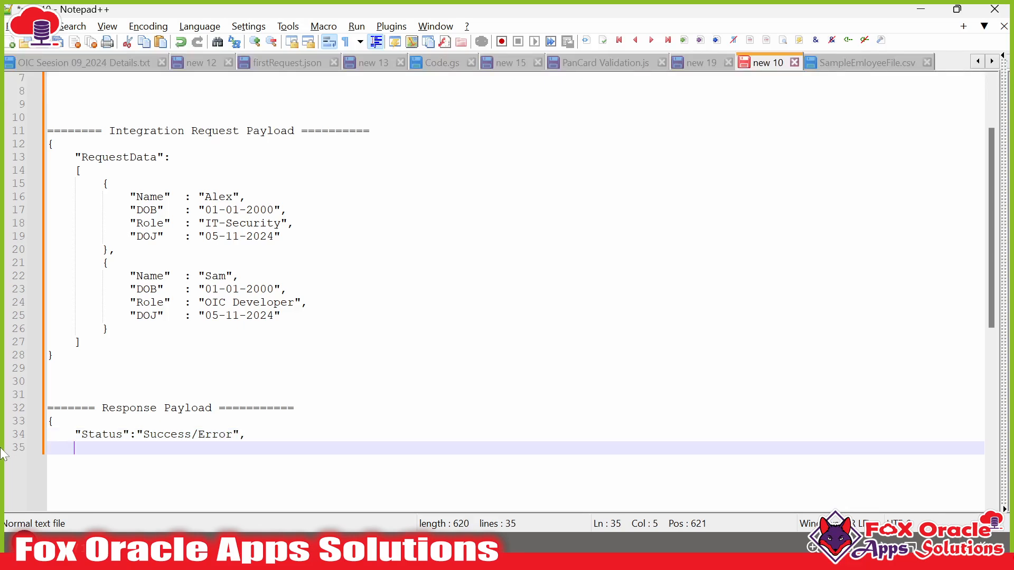
key(Up)
key(Right)
key(Right)
key(Right)
key(Right)
key(Right)
key(Right)
key(Right)
key(Right)
key(Right)
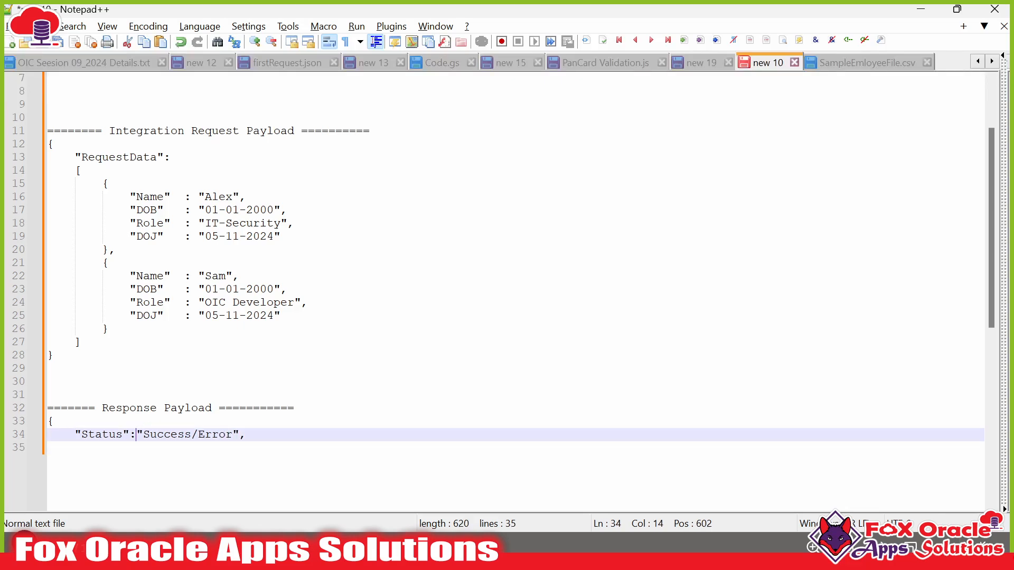
key(shift+Right)
key(shift+Right)
key(shift+Right)
key(shift+Right)
key(shift+Right)
key(shift+Right)
key(shift+Right)
key(shift+Right)
key(shift+Right)
key(shift+Right)
key(shift+Right)
key(shift+Right)
key(shift+Right)
key(shift+Right)
key(shift+Right)
key(Down)
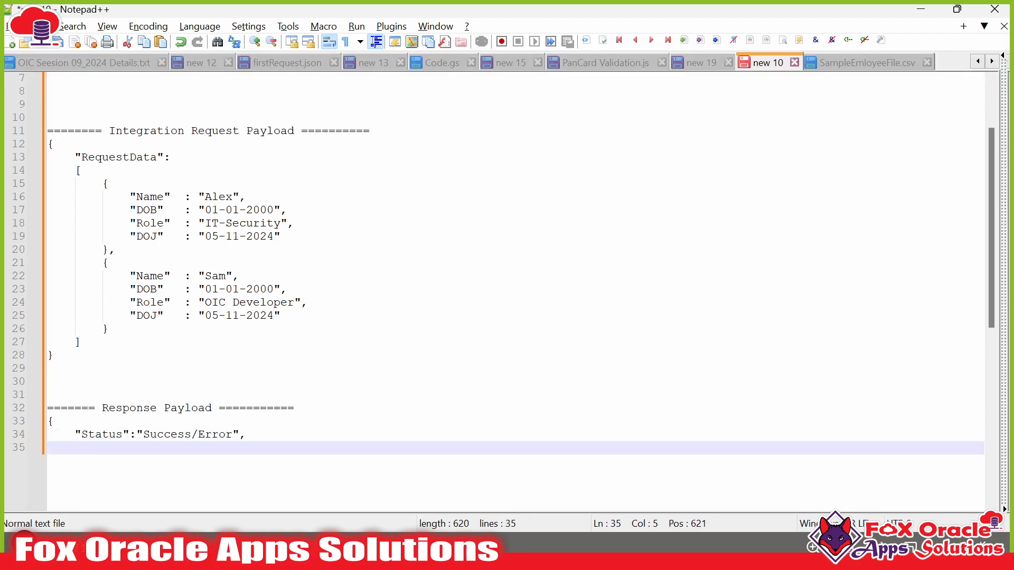
- Add "FileName":"xyz.csv" and close the response payload with a brace
text("FileName)
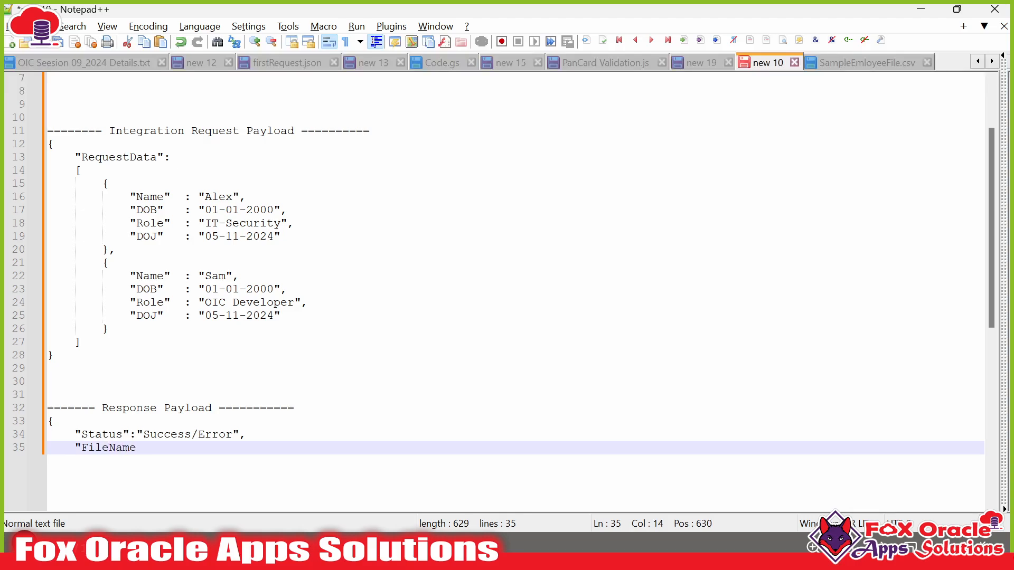
text(":"xyz.c)
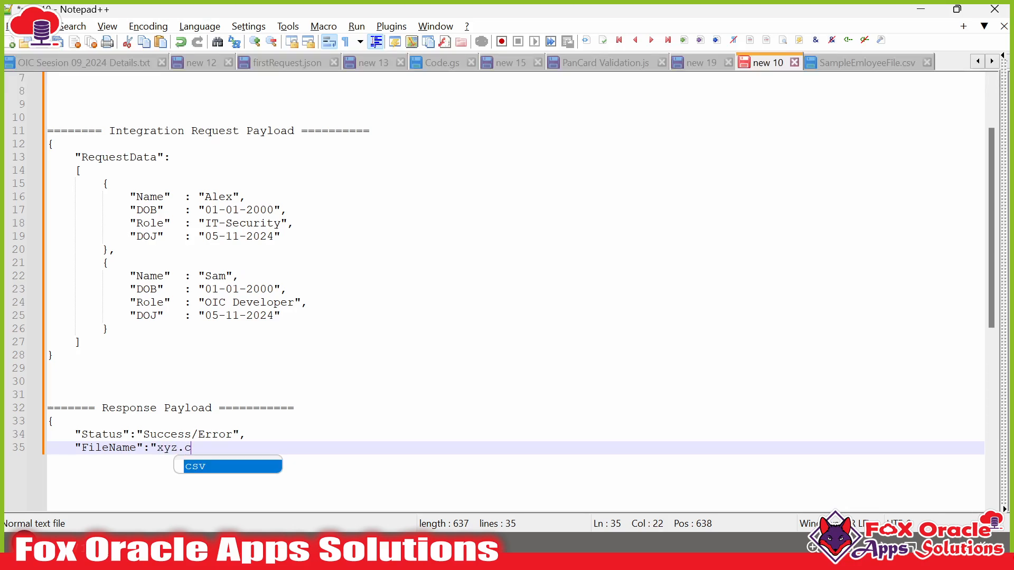
text(sv')
key(BackSpace)
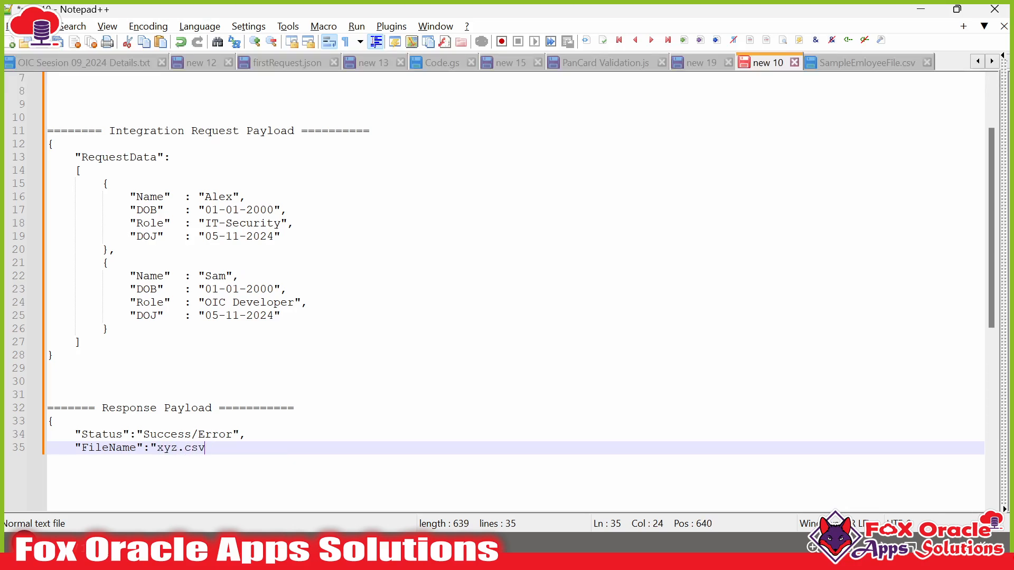
text(")
key(Return)
key(BackSpace)
key(BackSpace)
key(BackSpace)
key(BackSpace)
text(})
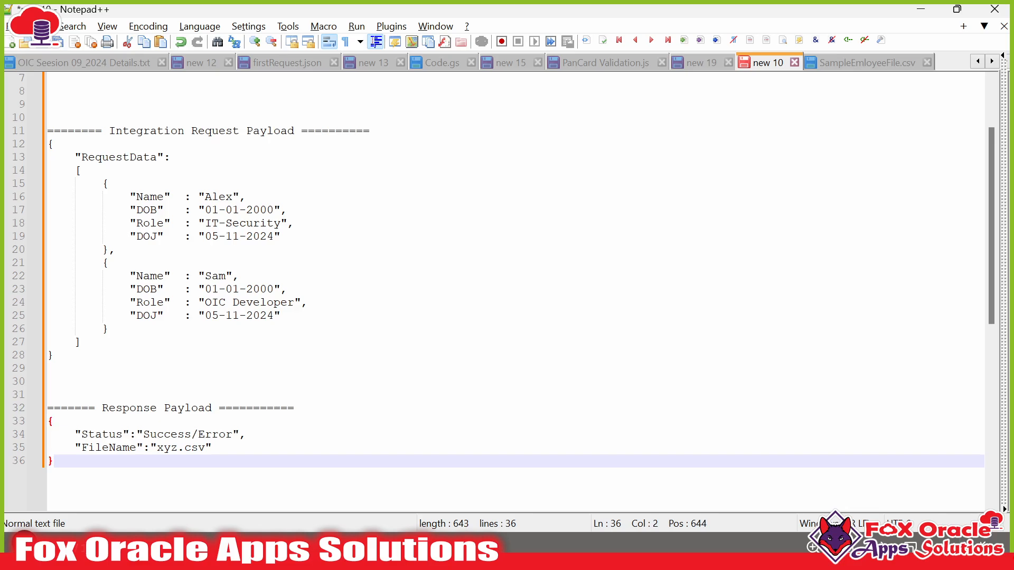
scroll(503, 271, down, 1)
drag(37, 421, 37, 388)
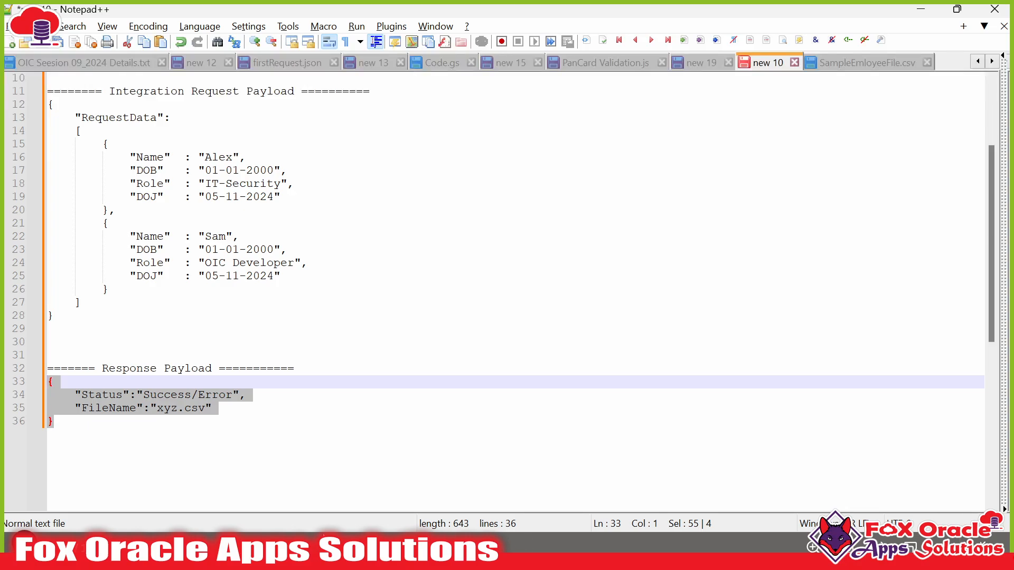
key(alt+Tab)
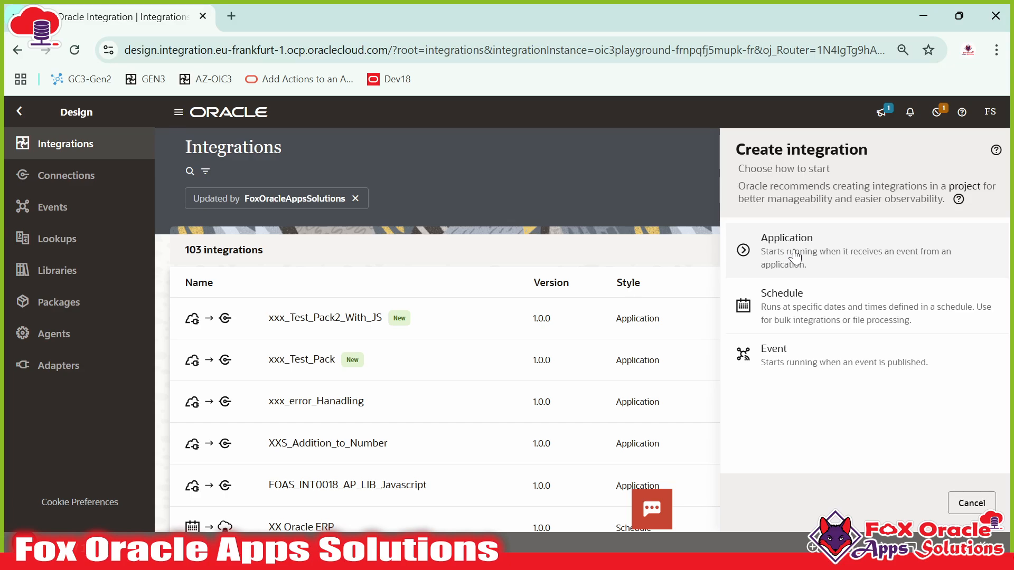
- Choose an Application integration and name it FOAS_INT001_STAGE_DEMO_01
click(794, 257)
click(794, 255)
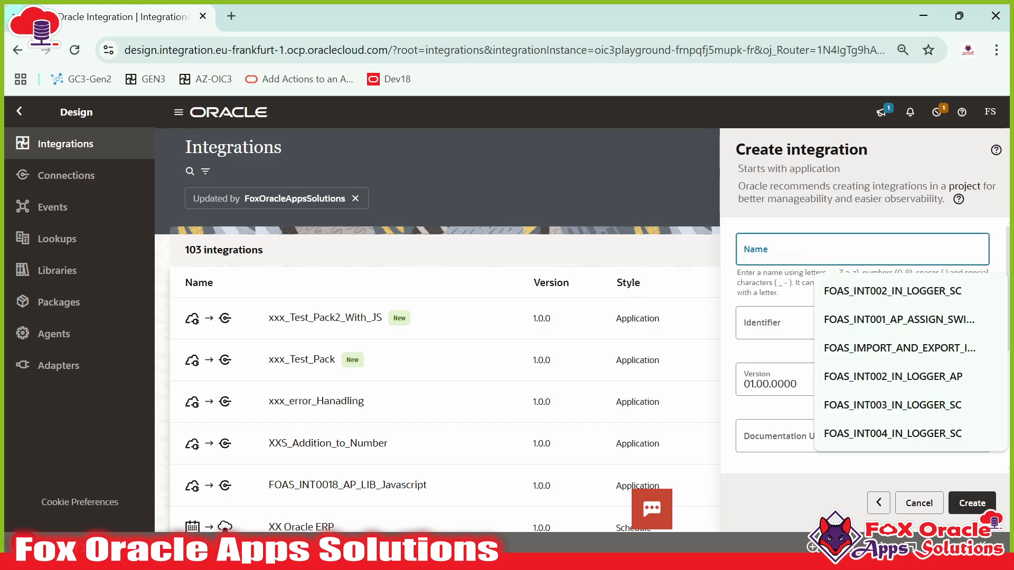
text(FOAS_)
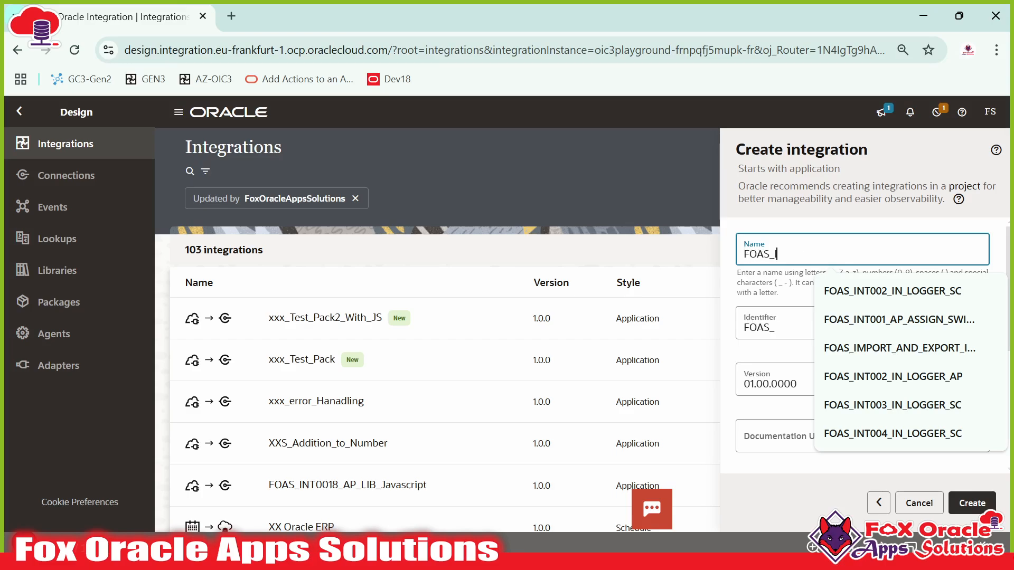
text(INT001_)
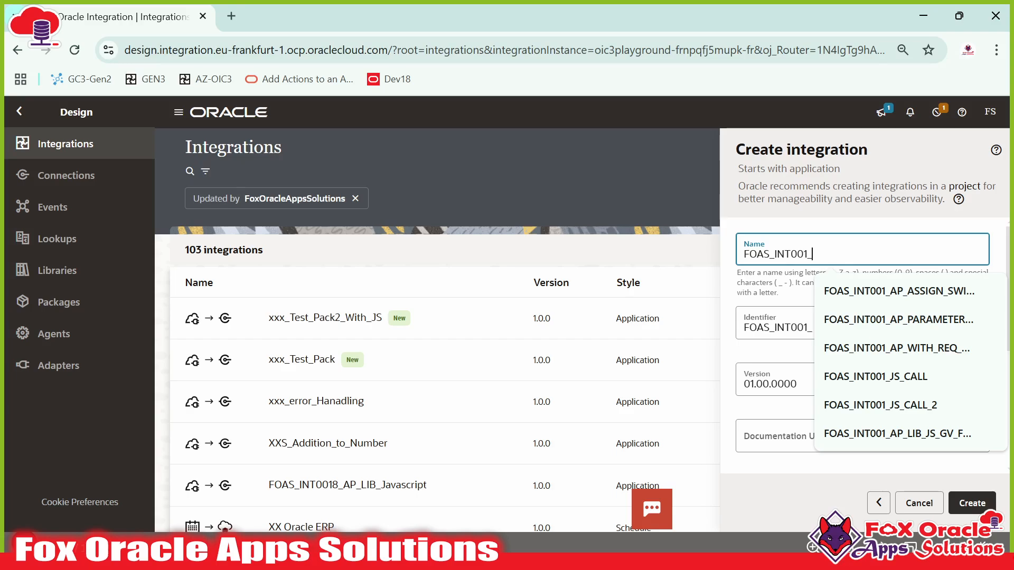
text(STAGE)
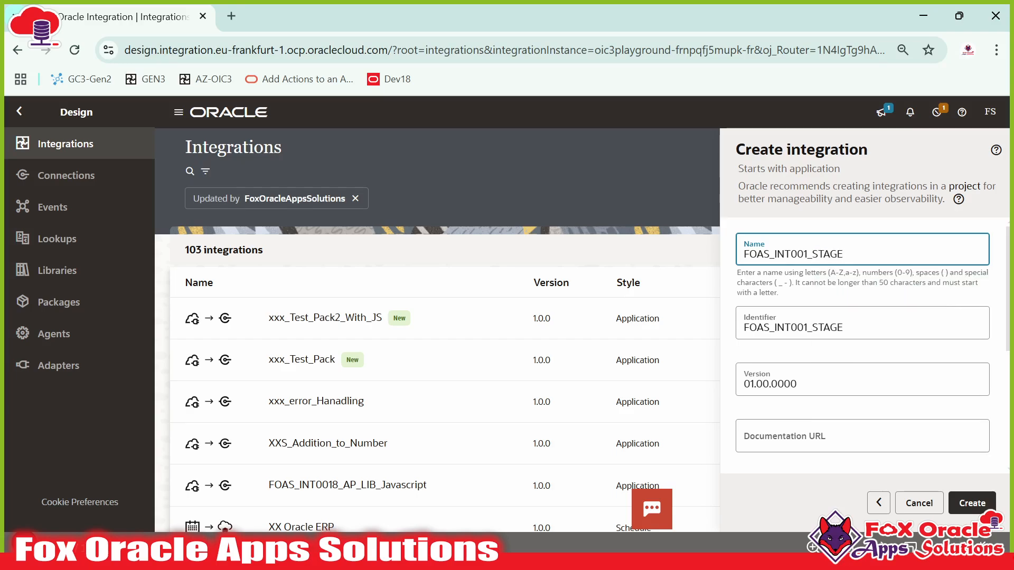
text(_DEMPO)
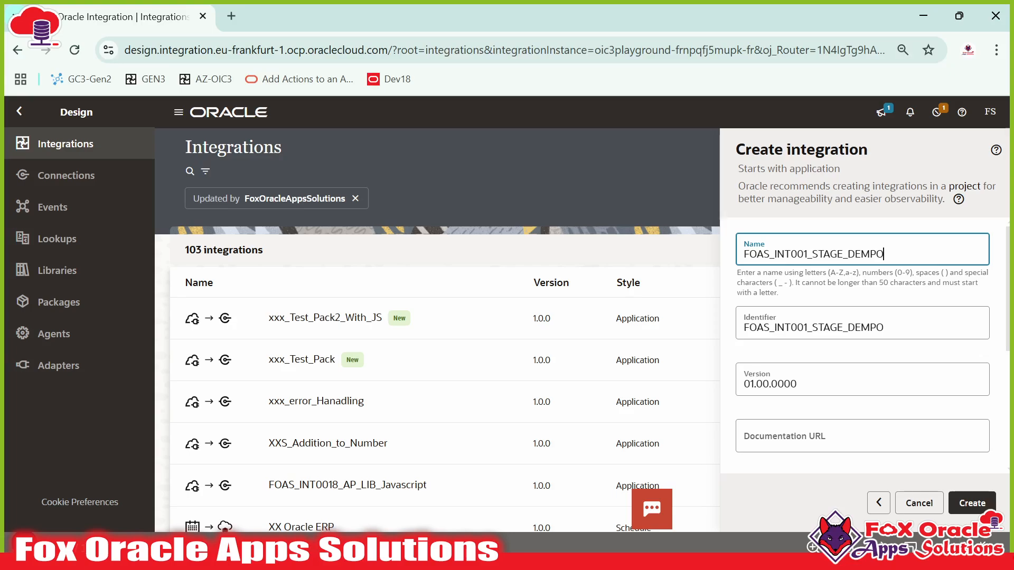
key(BackSpace)
key(BackSpace)
text(O01)
key(Left)
key(Left)
text(_)
click(896, 255)
key(Tab)
- Set the package to foas.stage and create the integration
scroll(849, 365, down, 2)
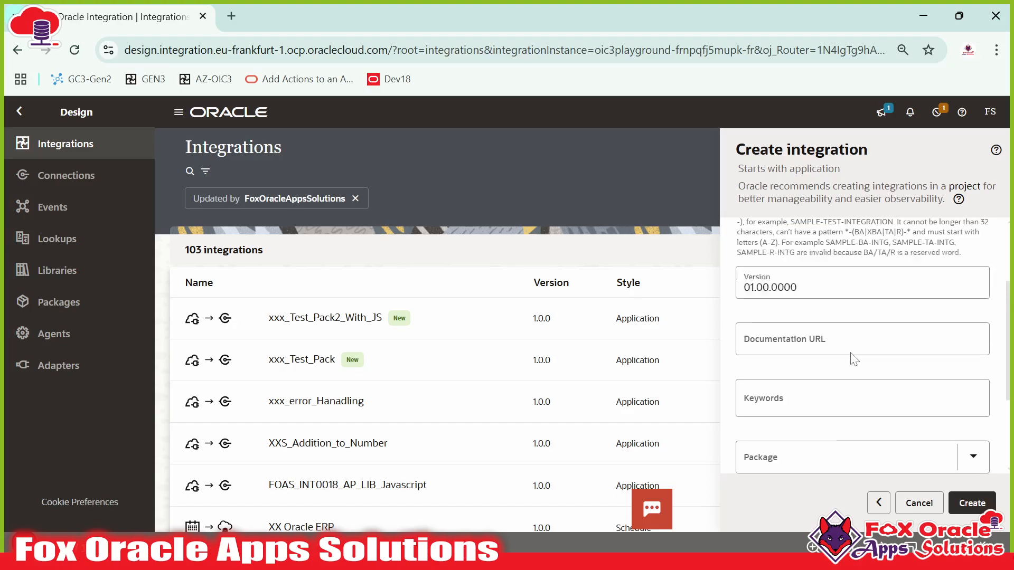
scroll(854, 359, up, 3)
scroll(900, 488, down, 2)
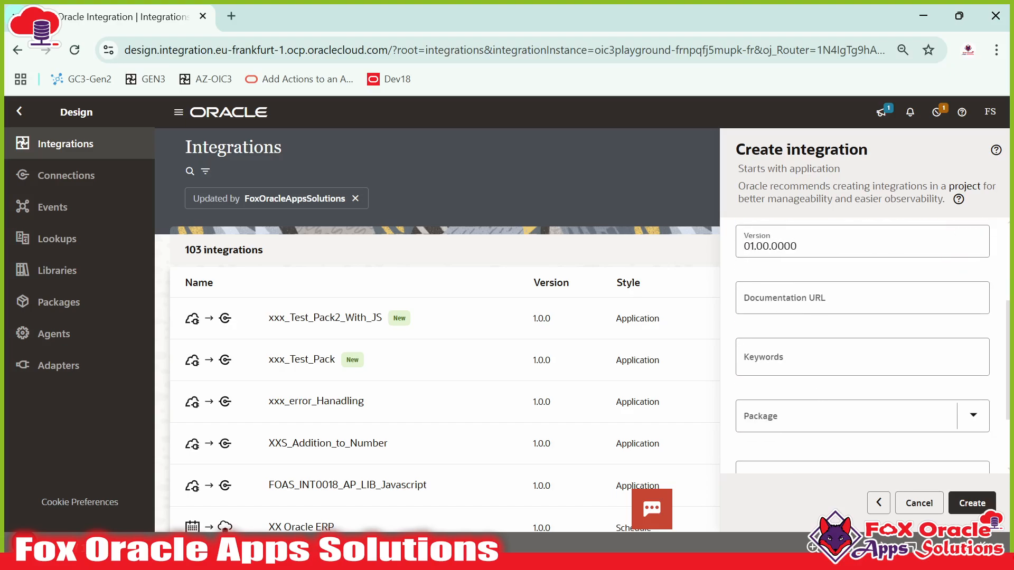
click(794, 420)
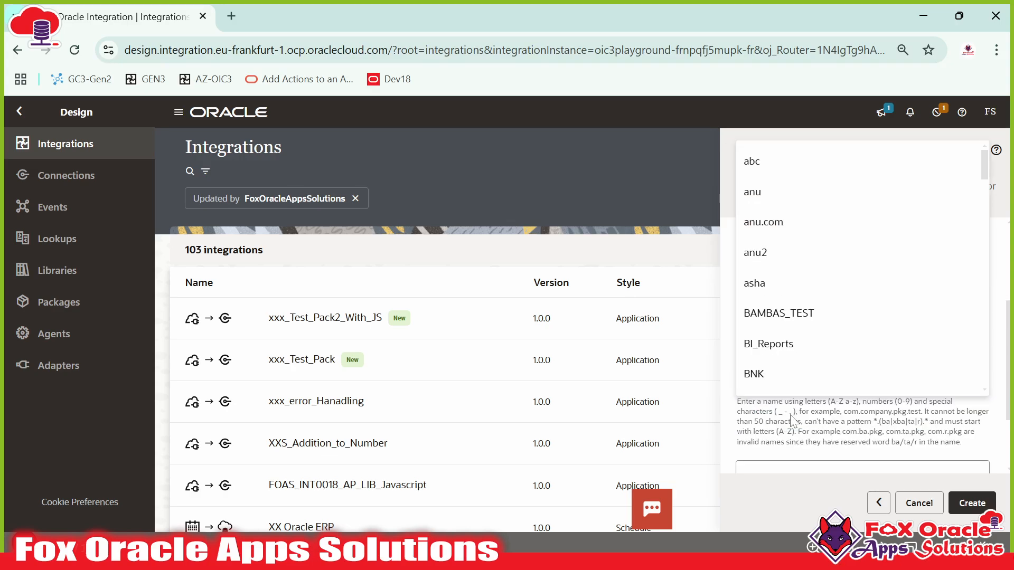
scroll(792, 421, up, 2)
text(fo)
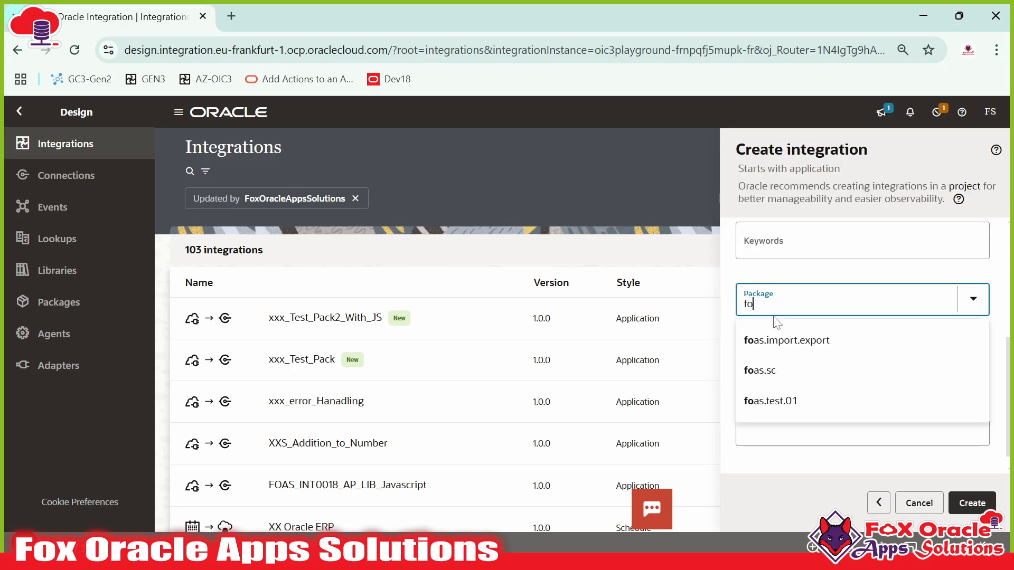
text(as.)
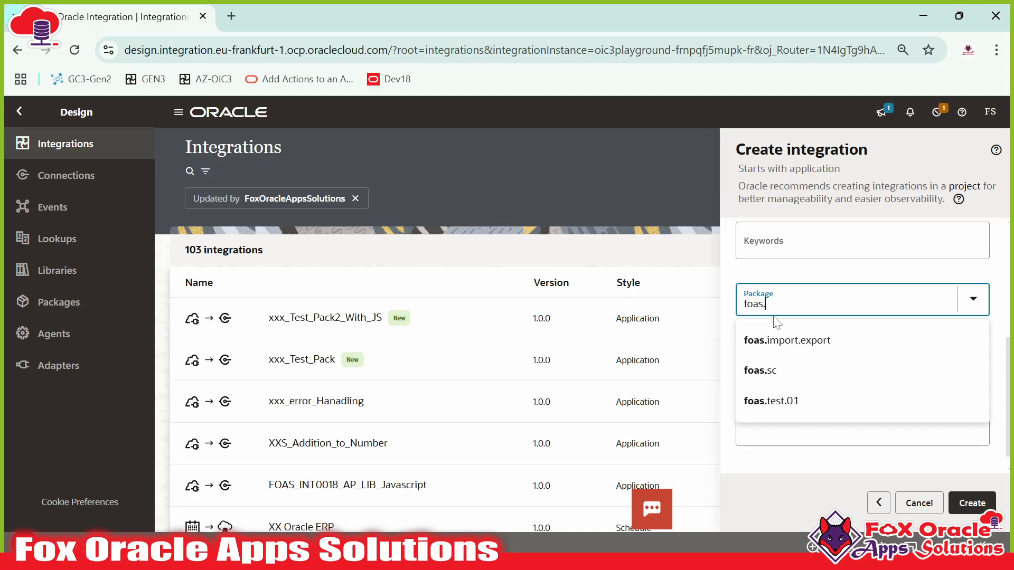
text(stage)
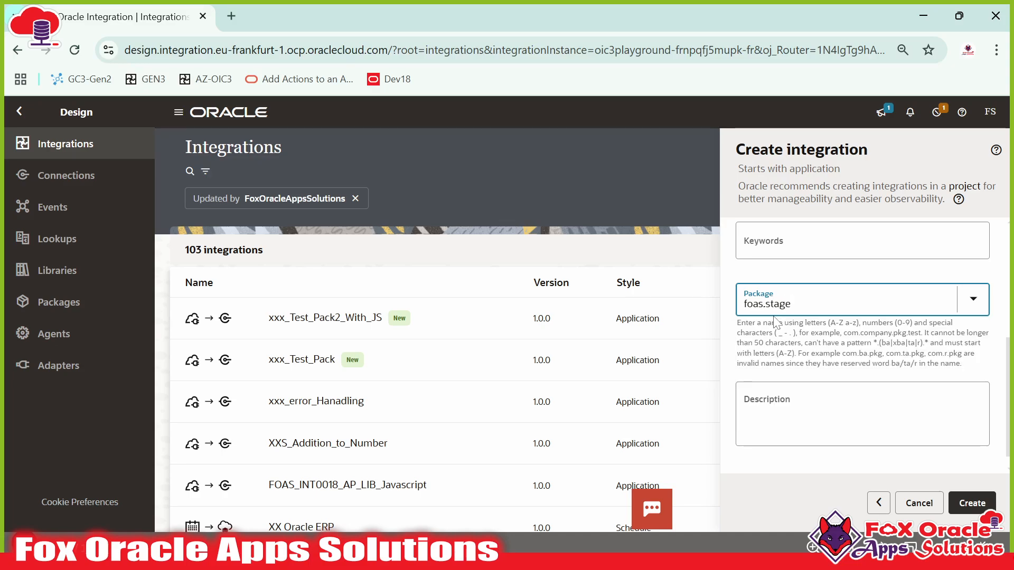
click(972, 504)
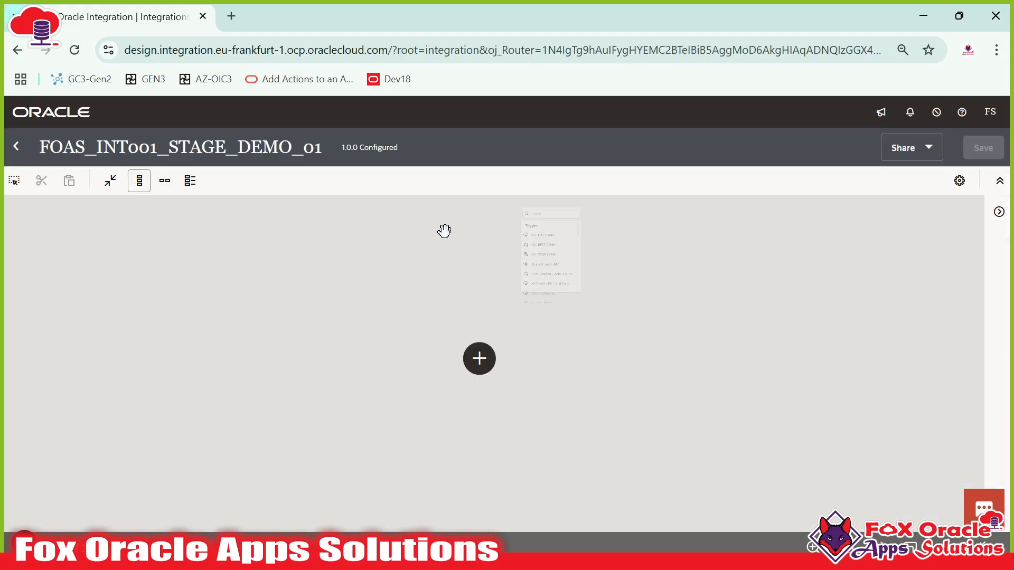
click(416, 283)
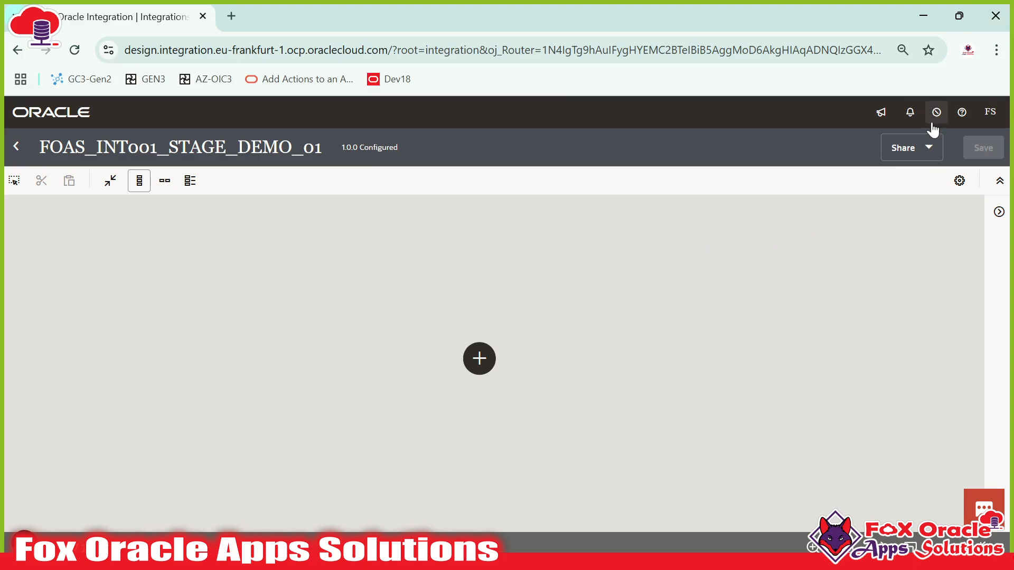
click(958, 182)
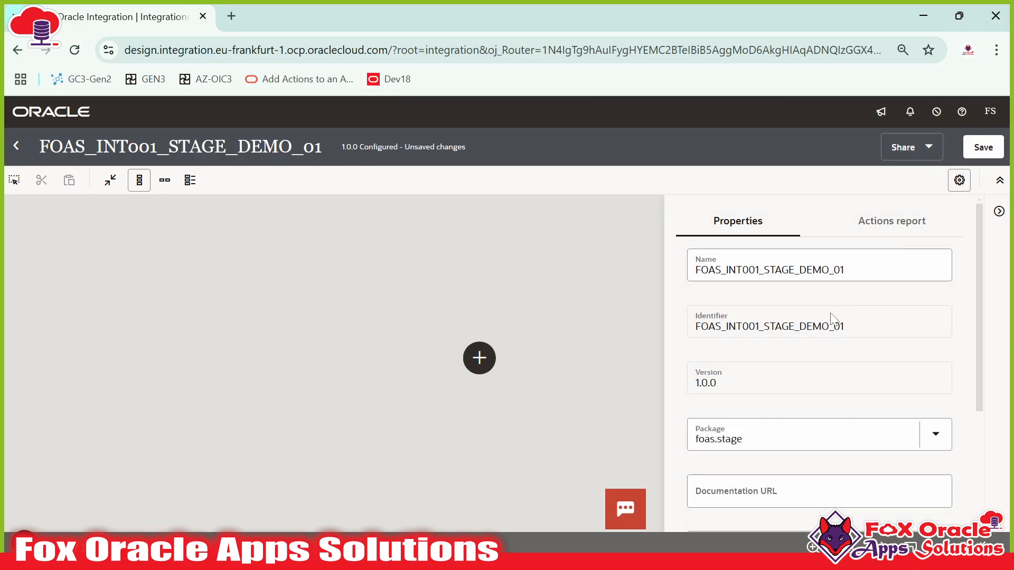
scroll(776, 385, down, 1)
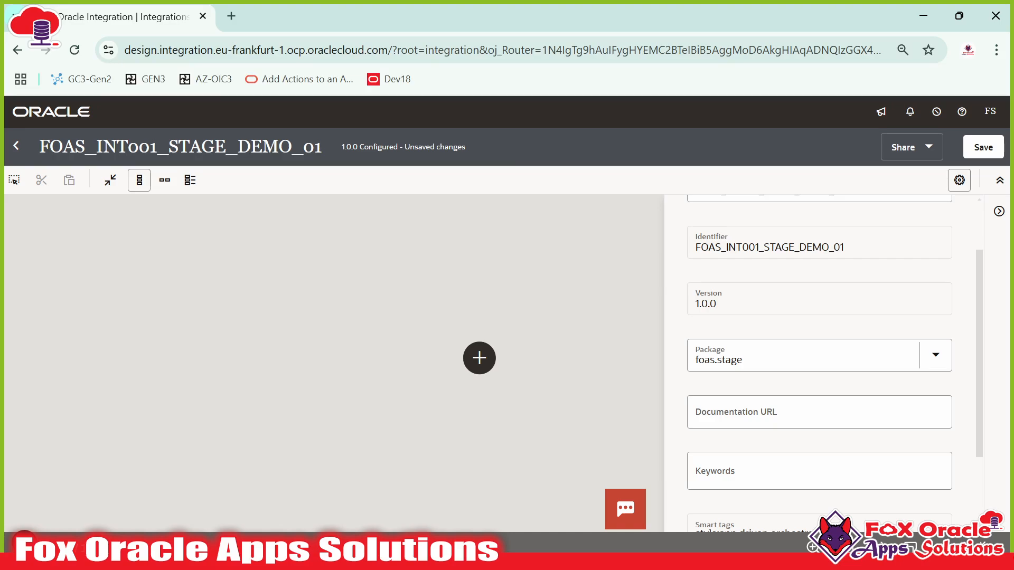
scroll(731, 264, up, 2)
scroll(729, 322, down, 3)
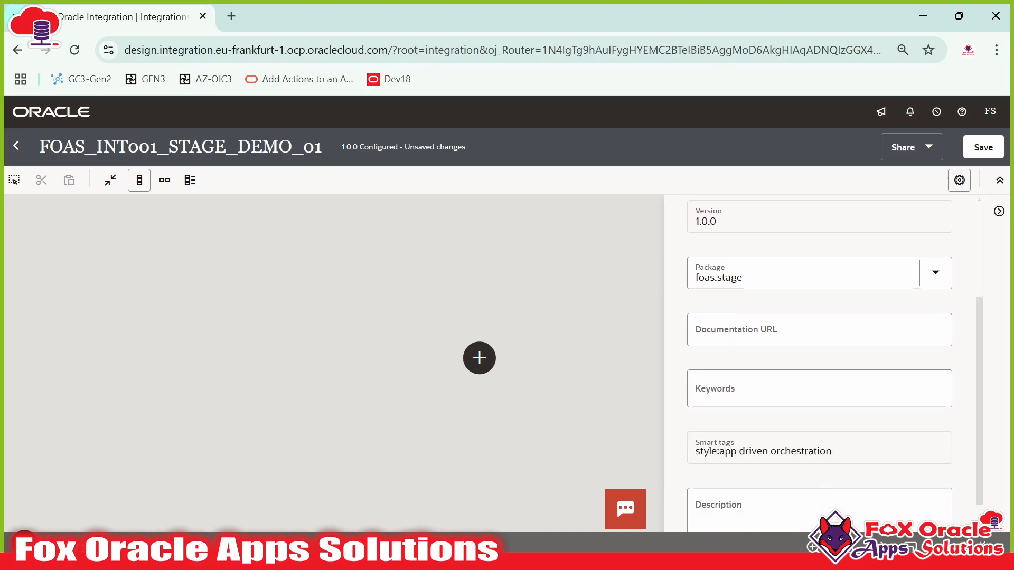
scroll(739, 396, down, 1)
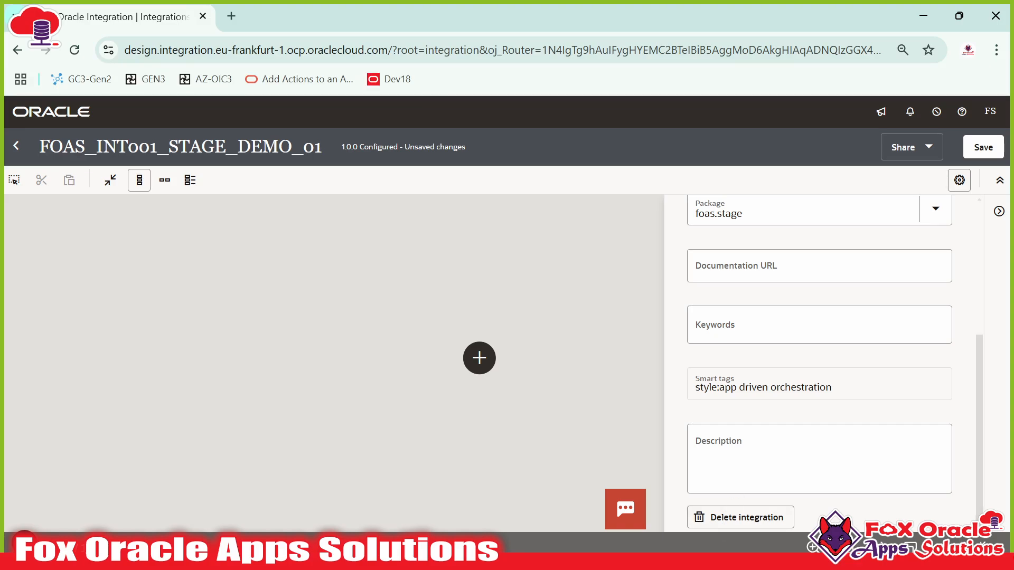
click(602, 303)
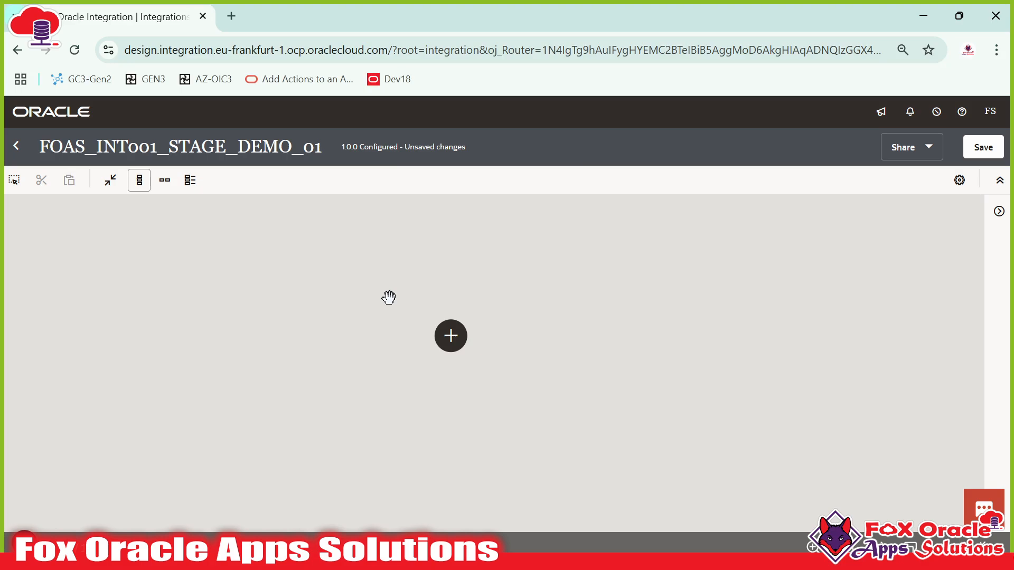
click(449, 336)
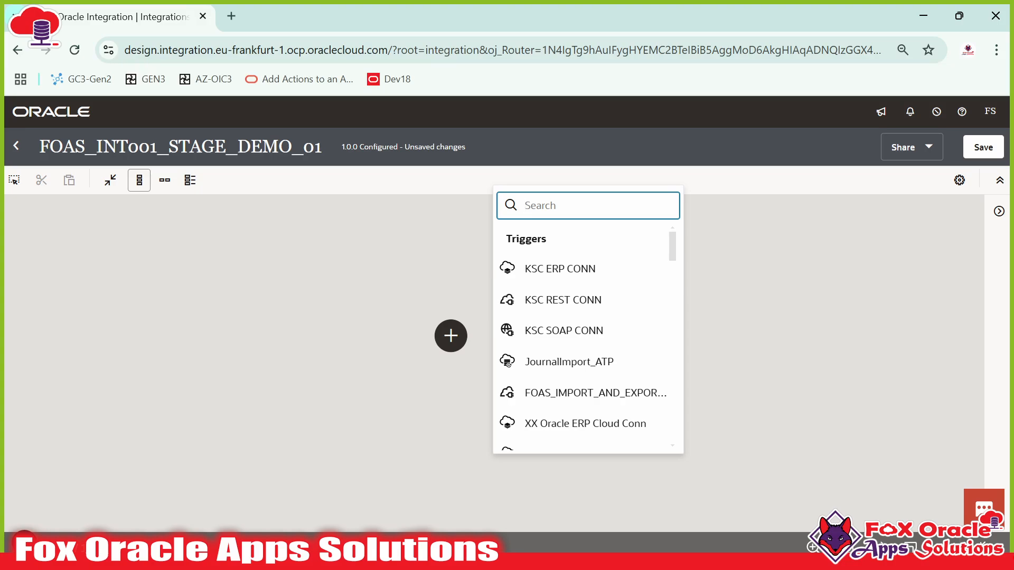
- Add FOAS_REST_TRI_CONN as the REST trigger with endpoint name startREST and continue
text(FOAS_)
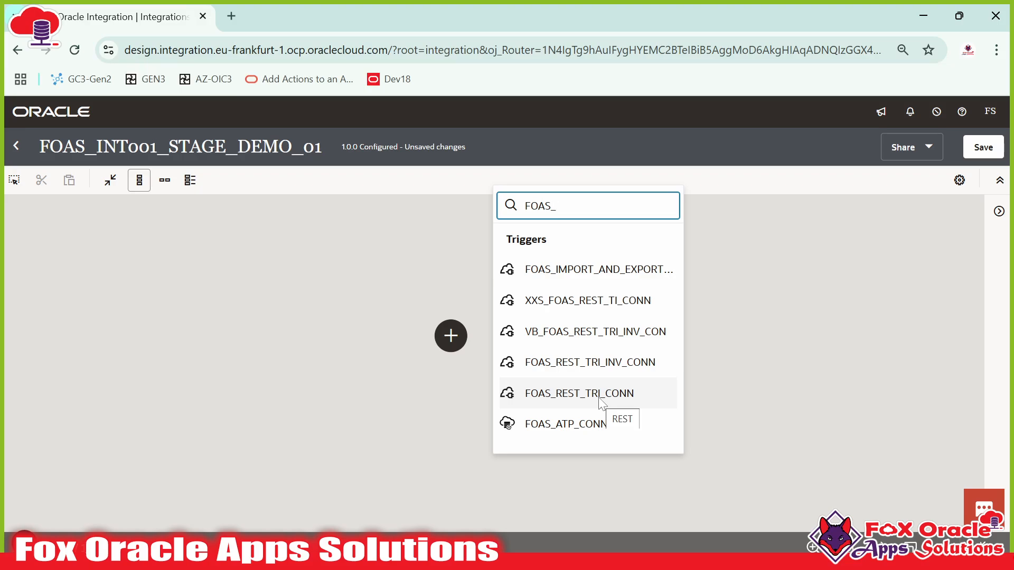
click(618, 400)
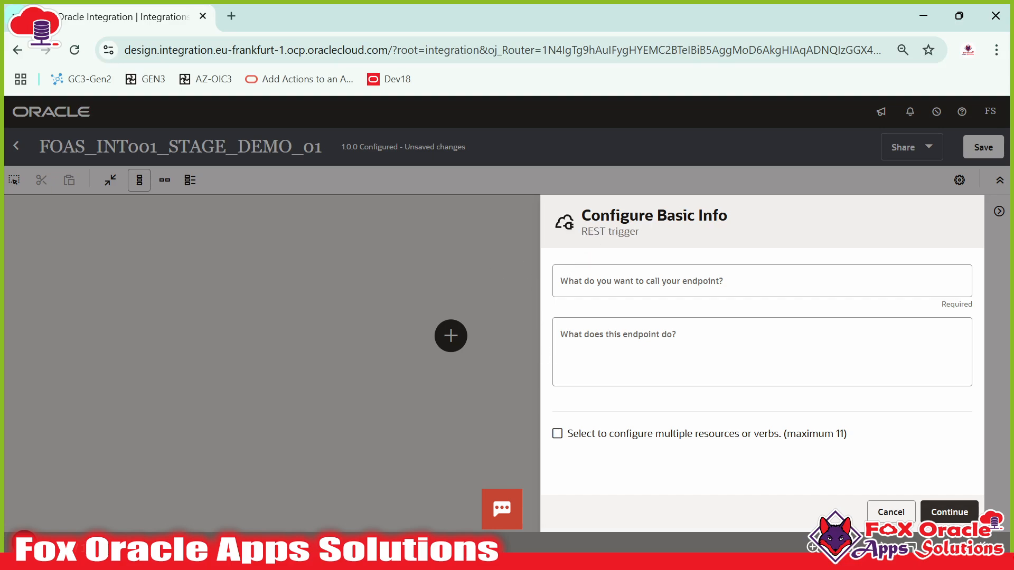
click(633, 289)
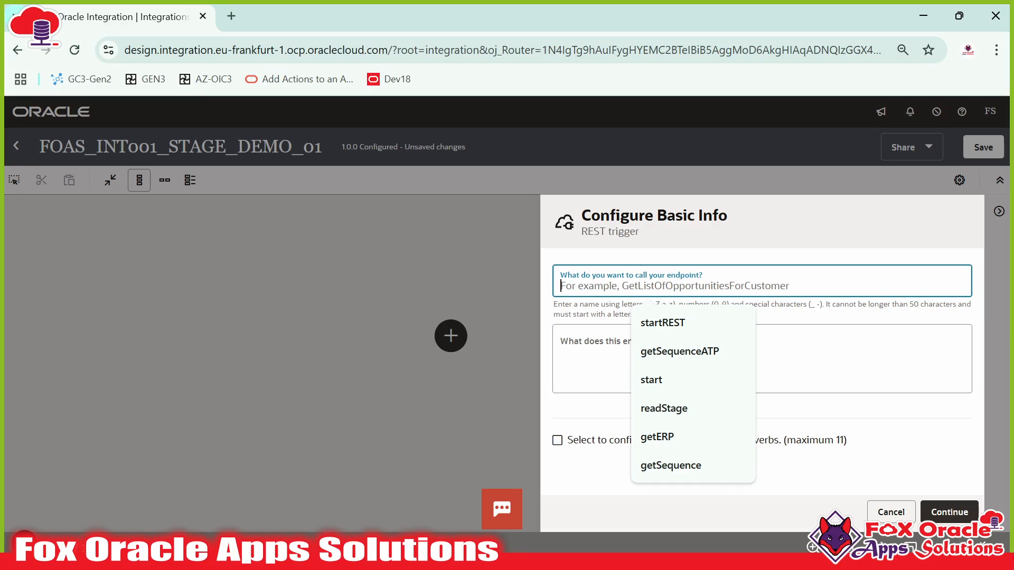
text(startRE)
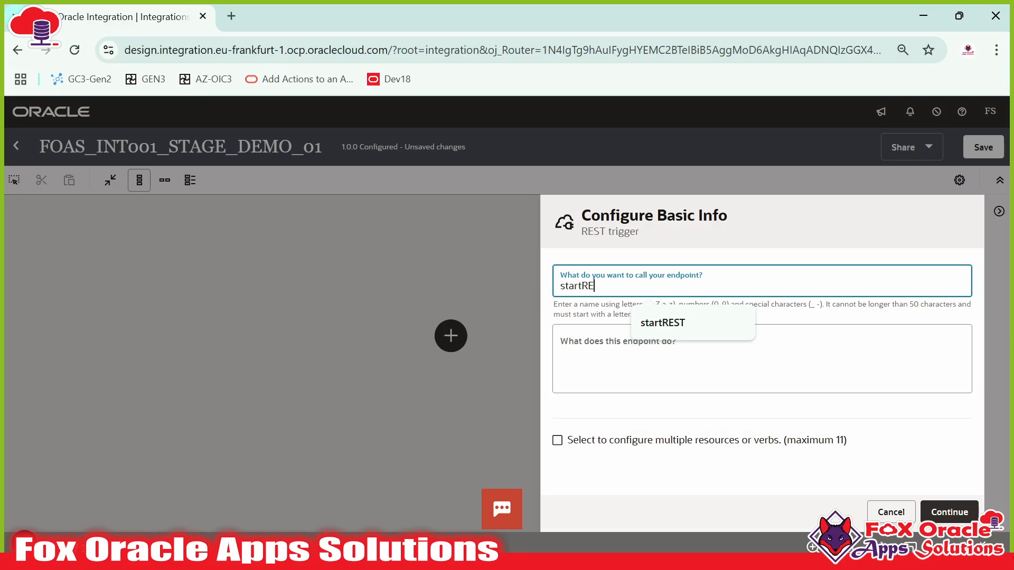
text(ST)
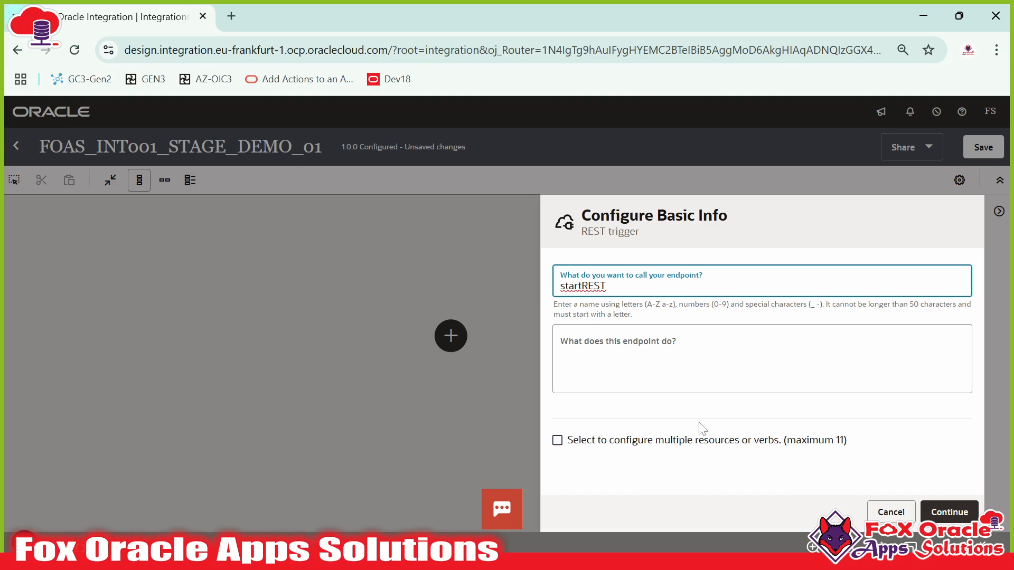
click(953, 515)
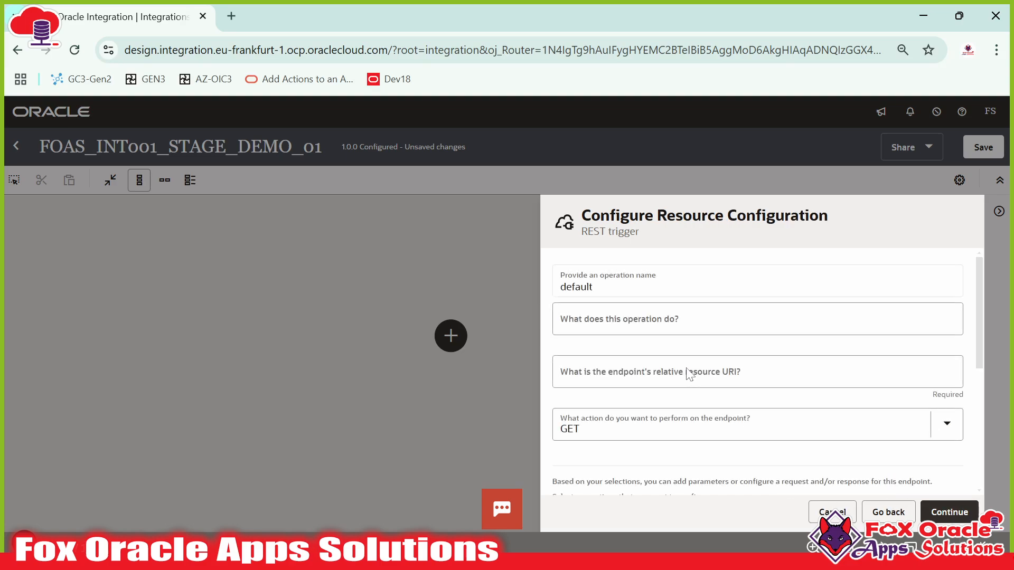
- Set the trigger's resource URI to /generateFile with the POST action
click(595, 376)
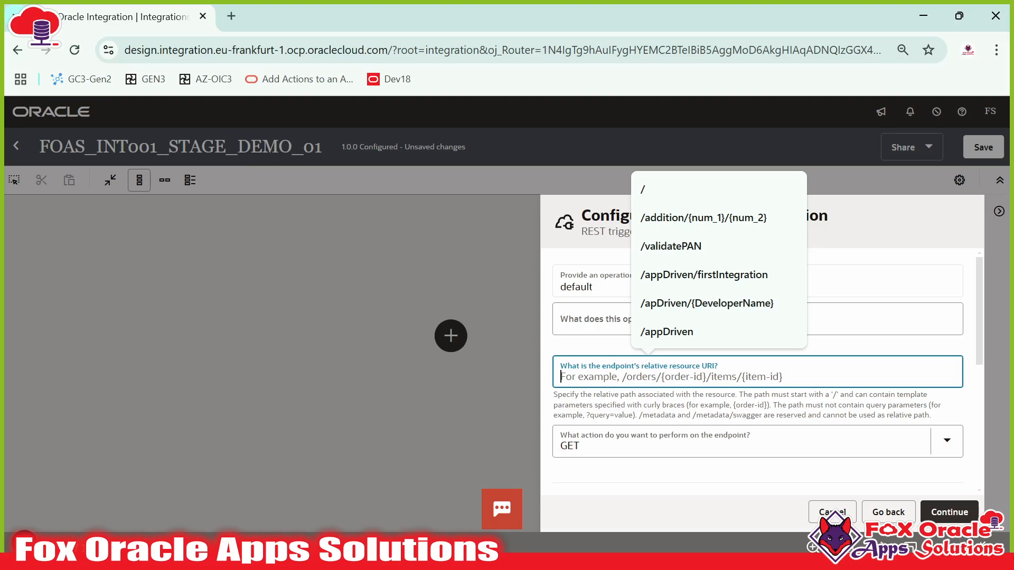
text(/)
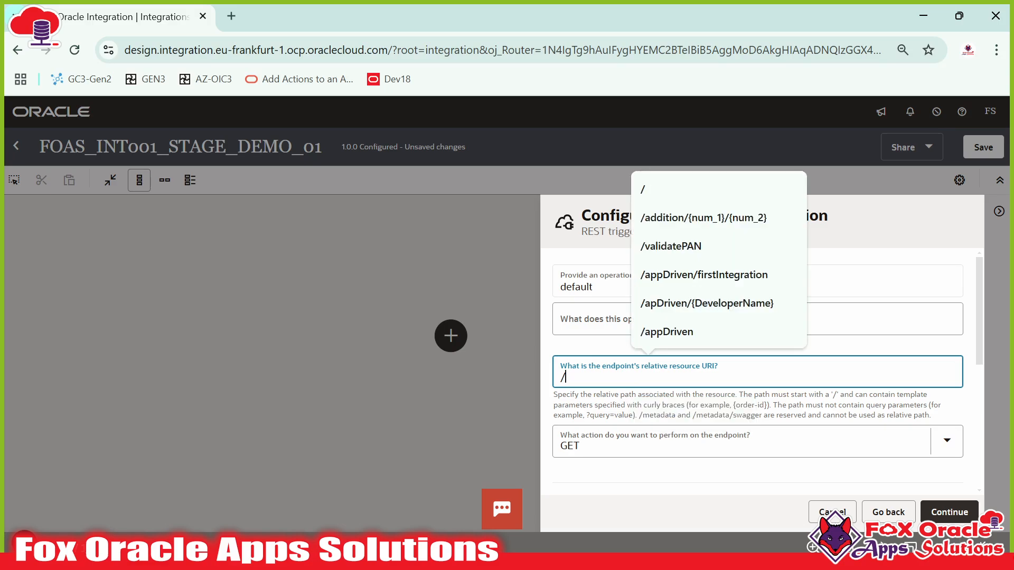
text(generate)
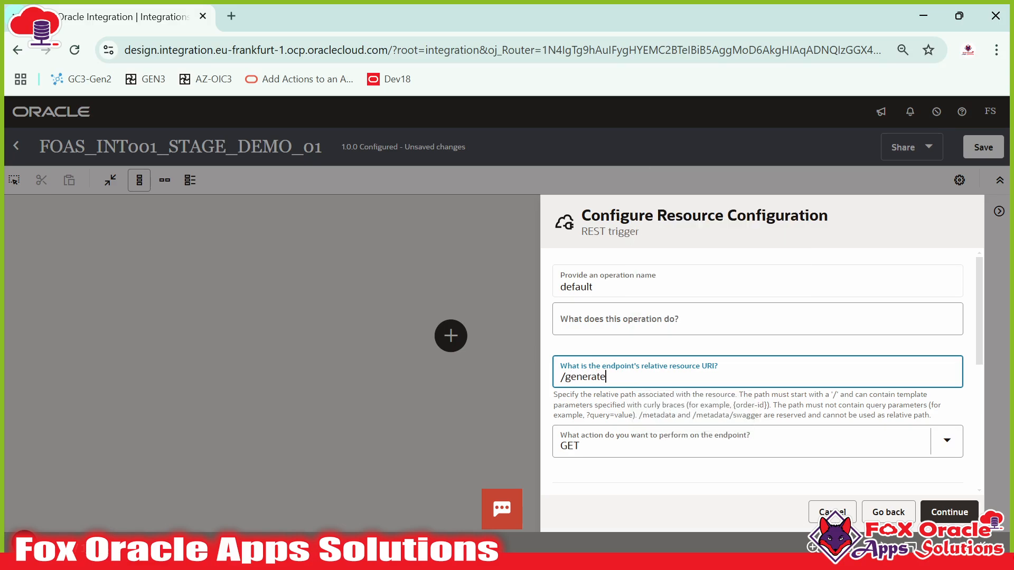
text(File)
scroll(615, 419, down, 1)
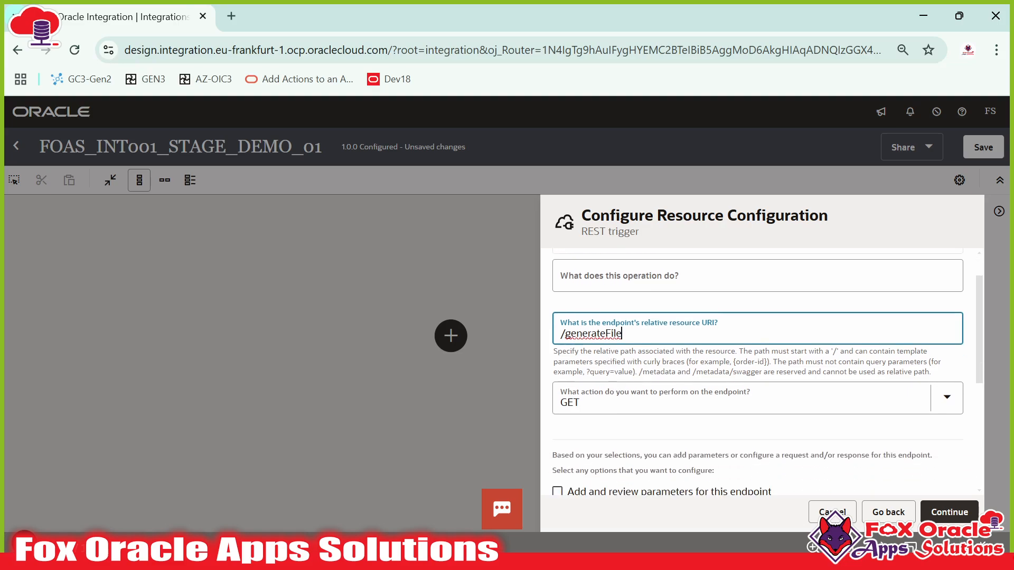
click(627, 364)
click(580, 266)
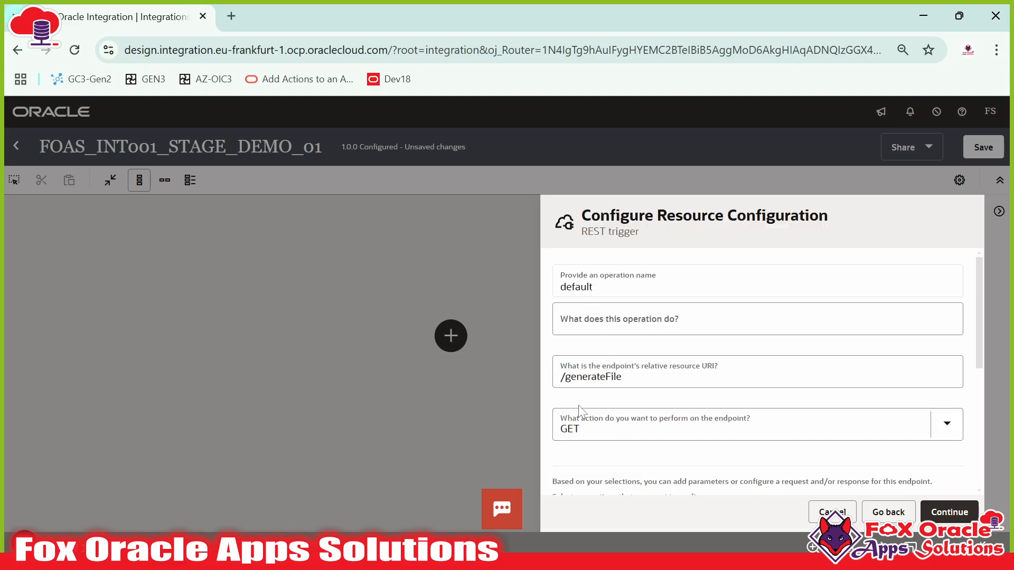
click(579, 424)
click(593, 328)
- Enable both a request payload and a response for the /generateFile endpoint
scroll(634, 385, down, 3)
click(607, 388)
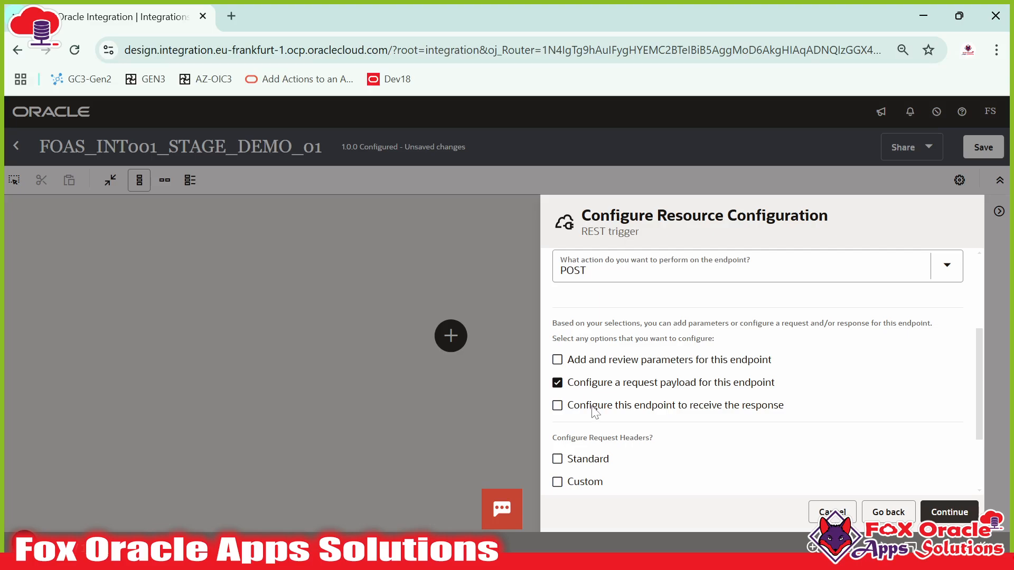
click(557, 407)
scroll(607, 390, down, 2)
scroll(628, 382, up, 2)
click(945, 513)
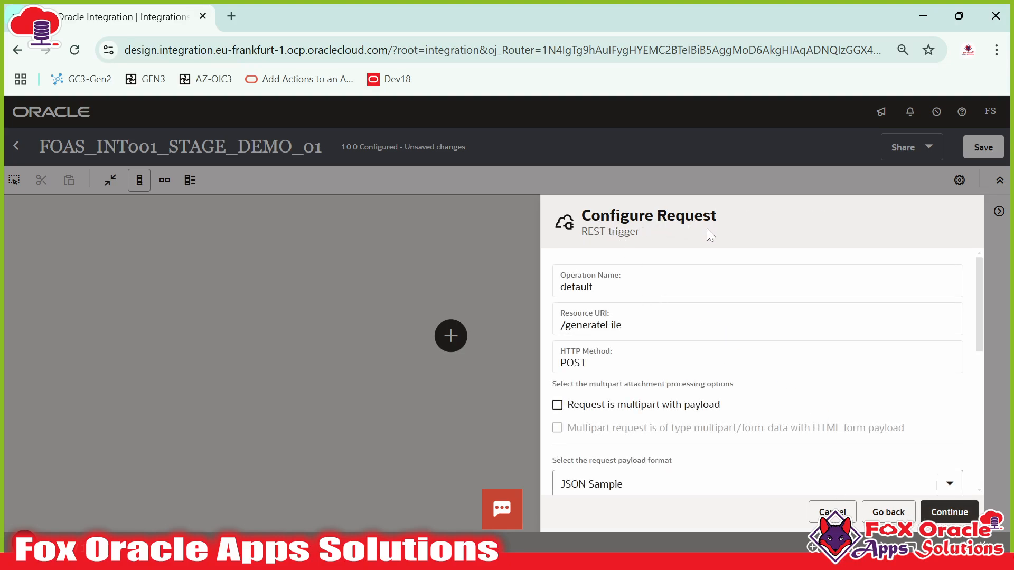
- Paste the RequestData JSON copied from Notepad++ as the request's sample JSON
scroll(676, 353, down, 5)
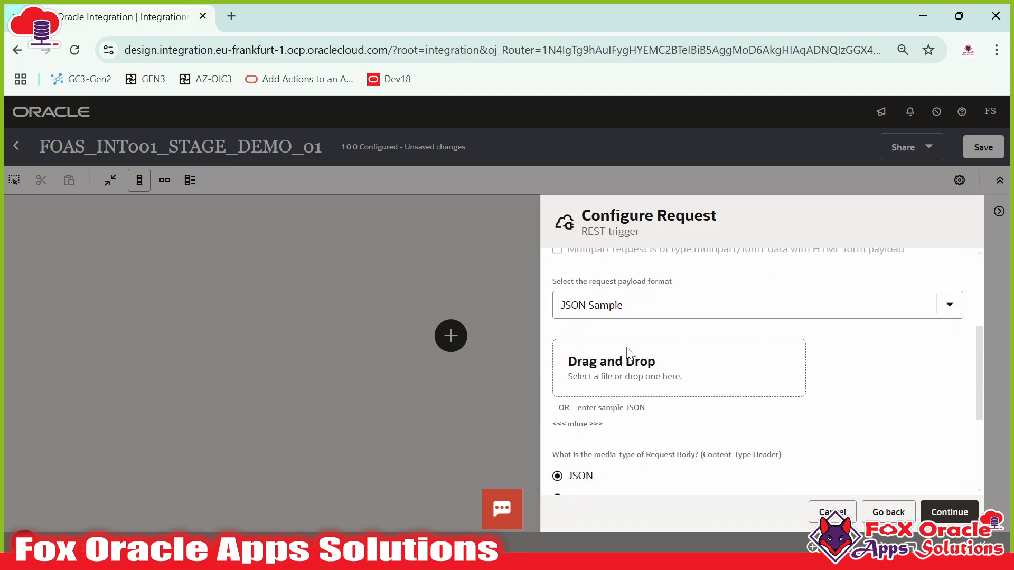
scroll(568, 327, up, 1)
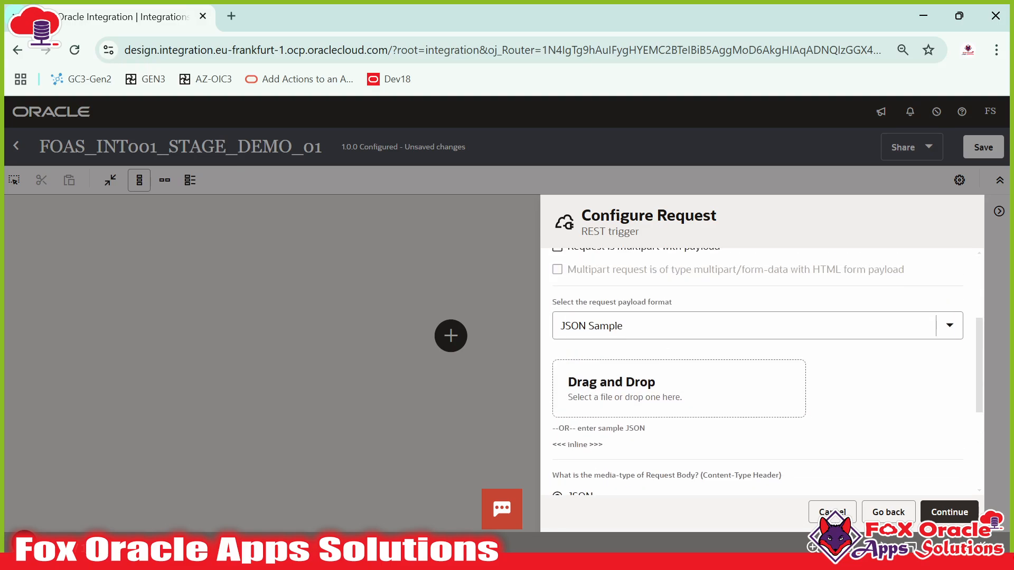
click(578, 446)
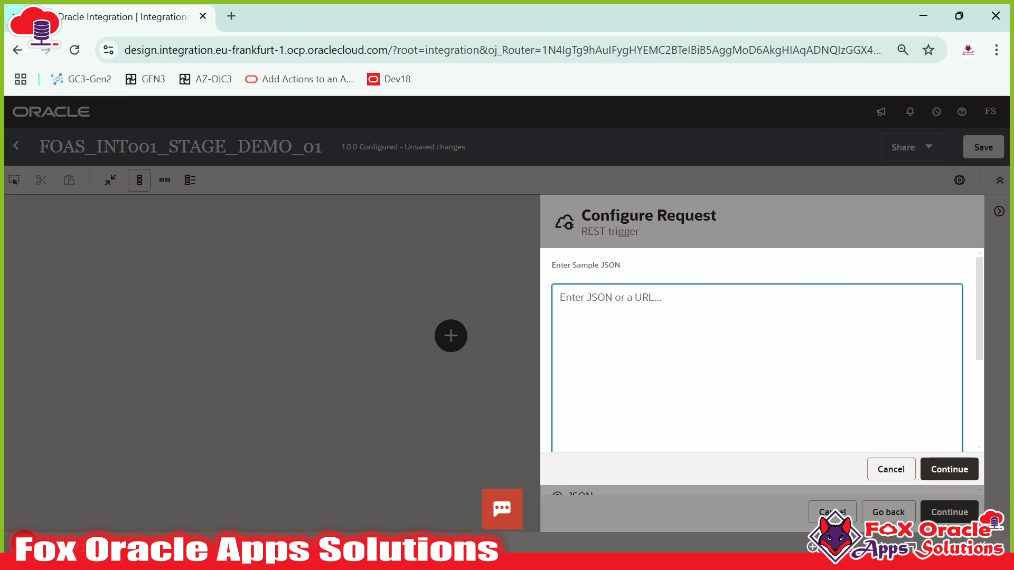
key(alt+Tab)
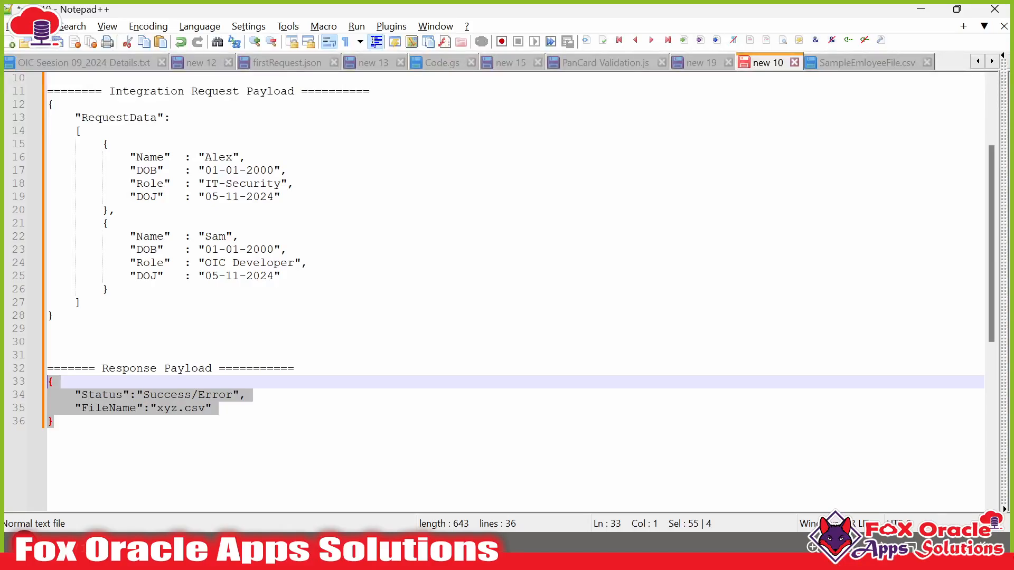
drag(54, 316, 48, 105)
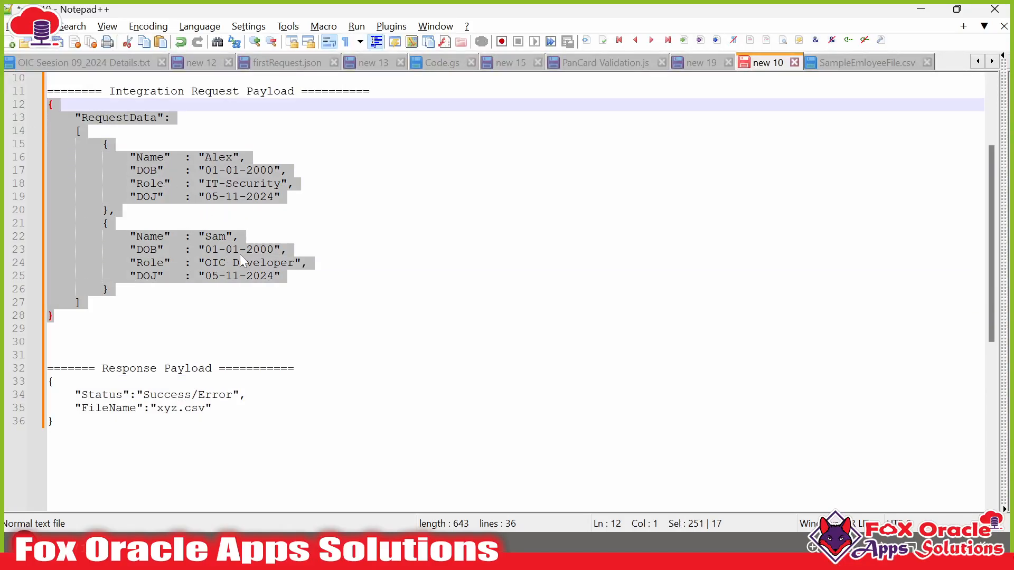
key(ctrl+c)
key(alt+Tab)
key(ctrl+v)
scroll(885, 458, down, 3)
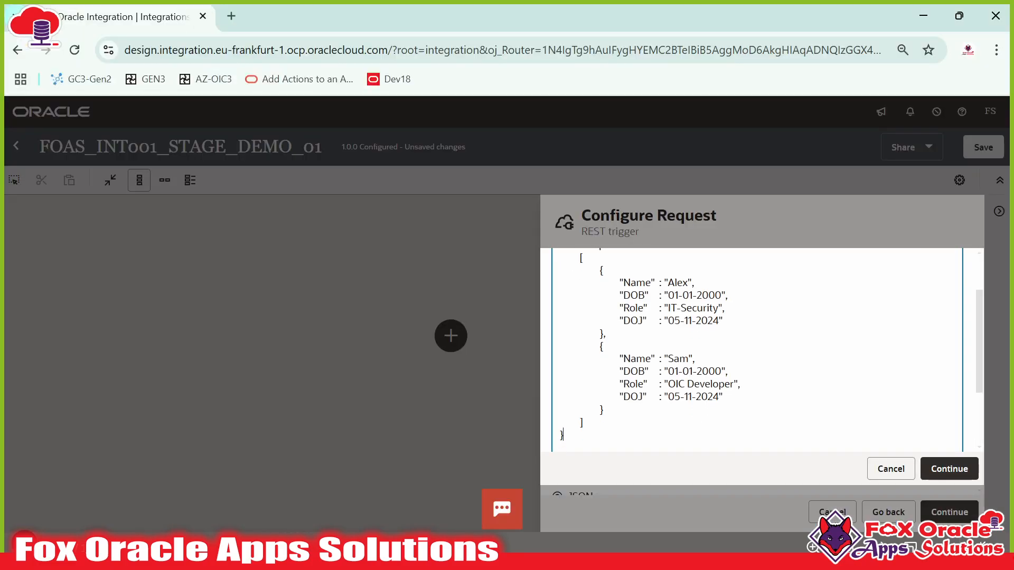
click(948, 468)
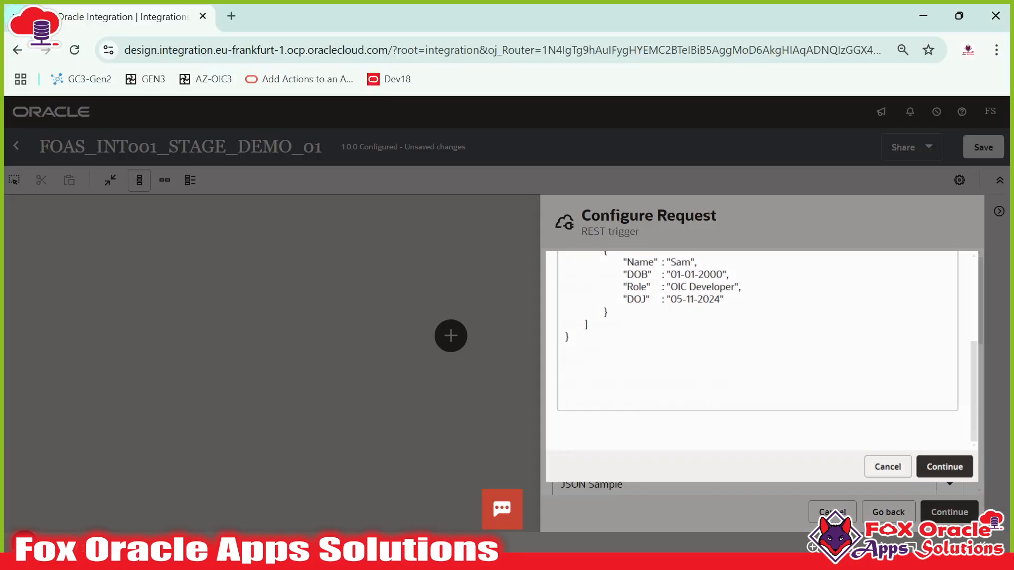
- Recheck the payload notes and keep JSON as the request media type
key(alt+Tab)
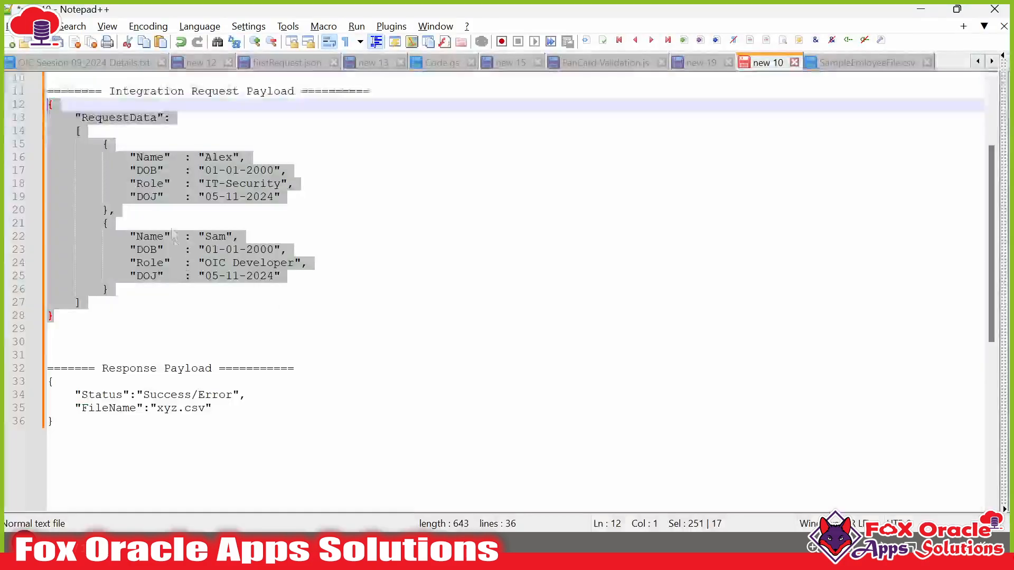
scroll(156, 258, up, 1)
key(alt+Tab)
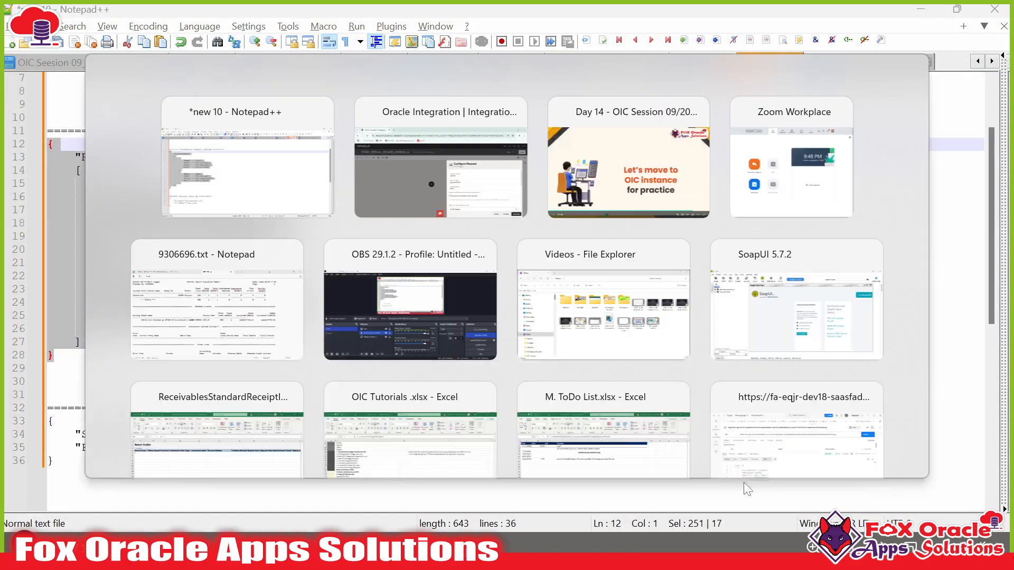
scroll(687, 379, down, 5)
scroll(686, 379, down, 3)
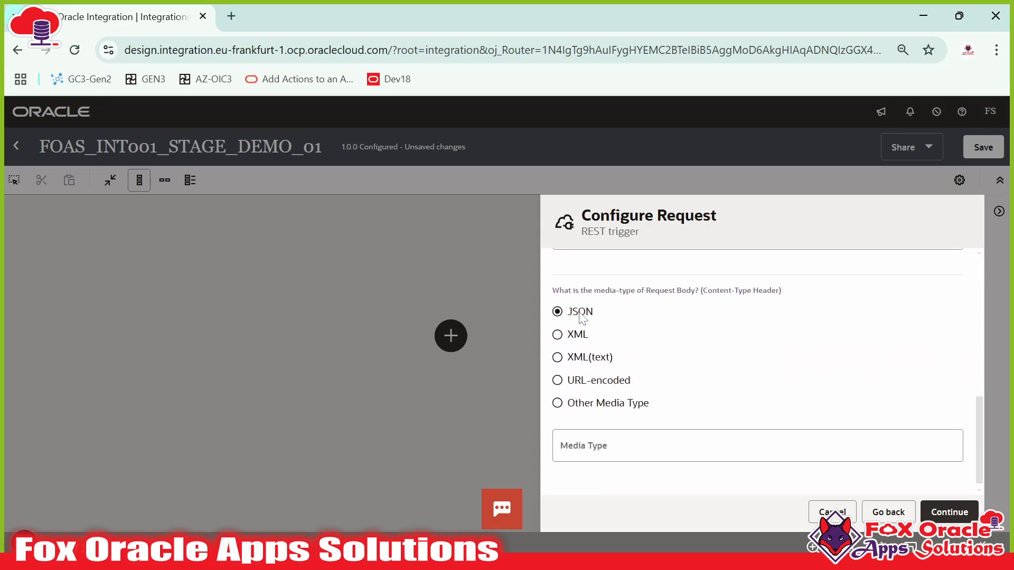
scroll(758, 362, down, 1)
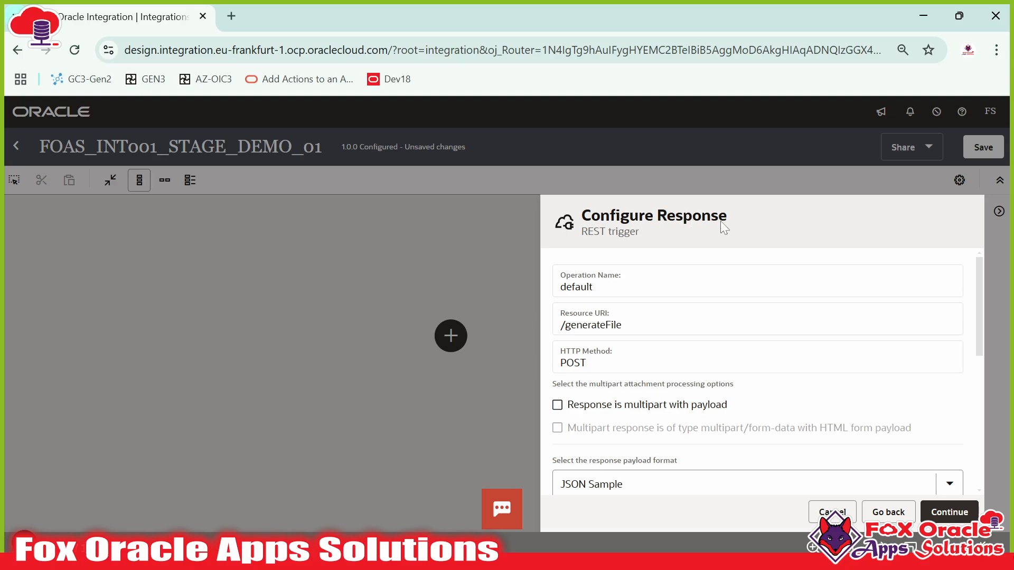
- Use the Status/FileName response JSON as the trigger's response sample
scroll(607, 359, down, 2)
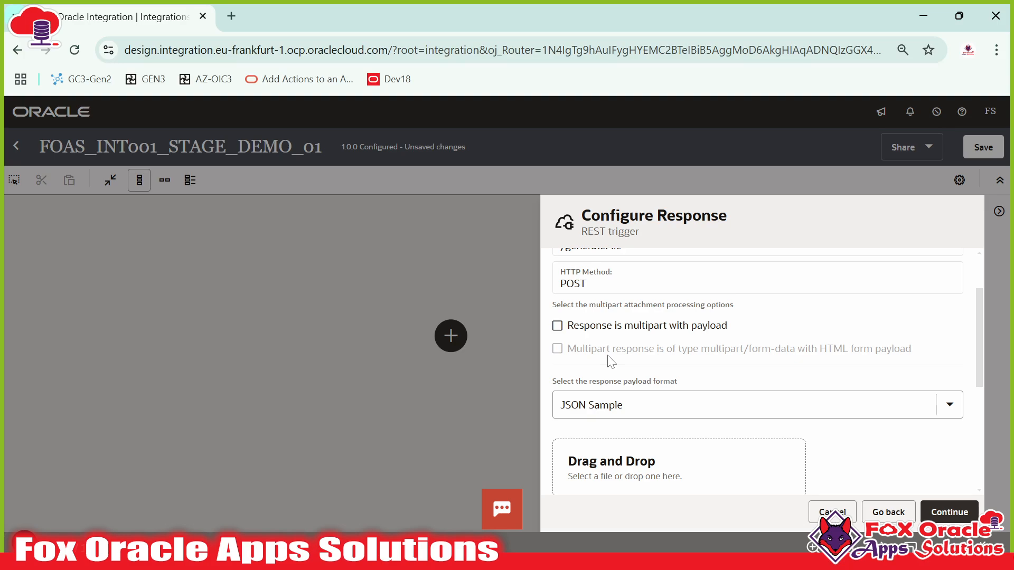
scroll(626, 365, down, 3)
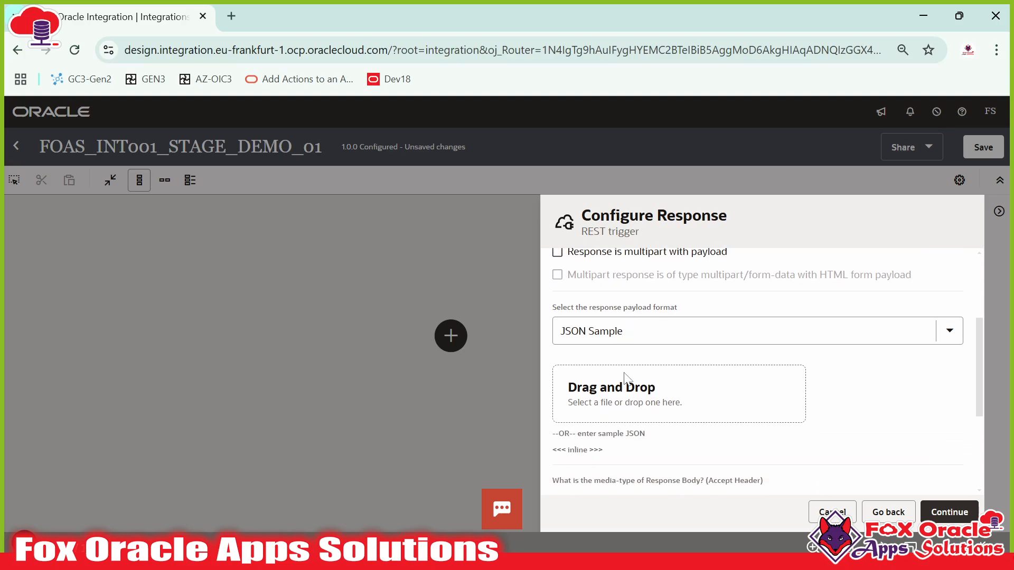
scroll(620, 349, up, 2)
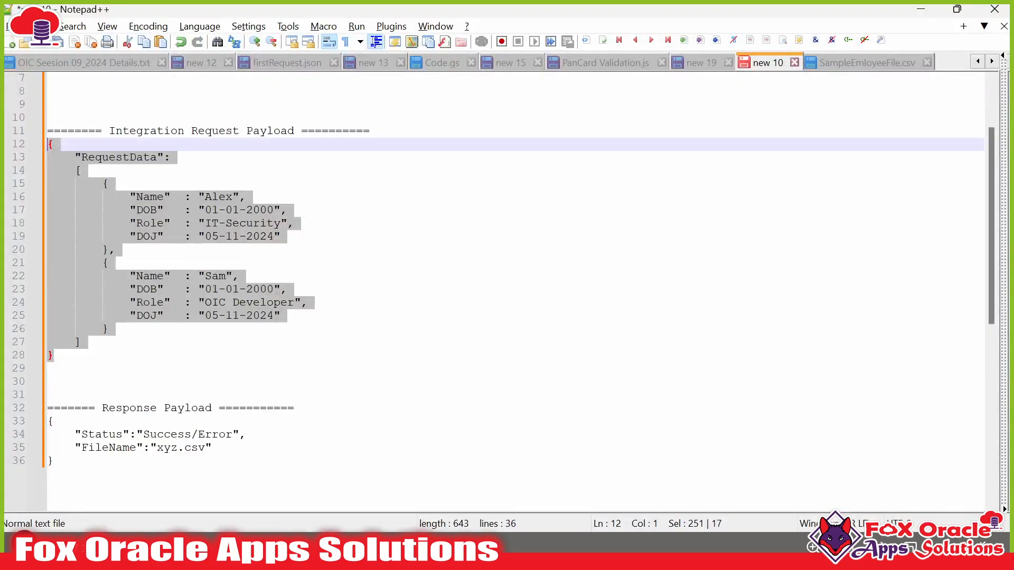
scroll(501, 264, down, 1)
click(52, 420)
drag(11, 421, 10, 388)
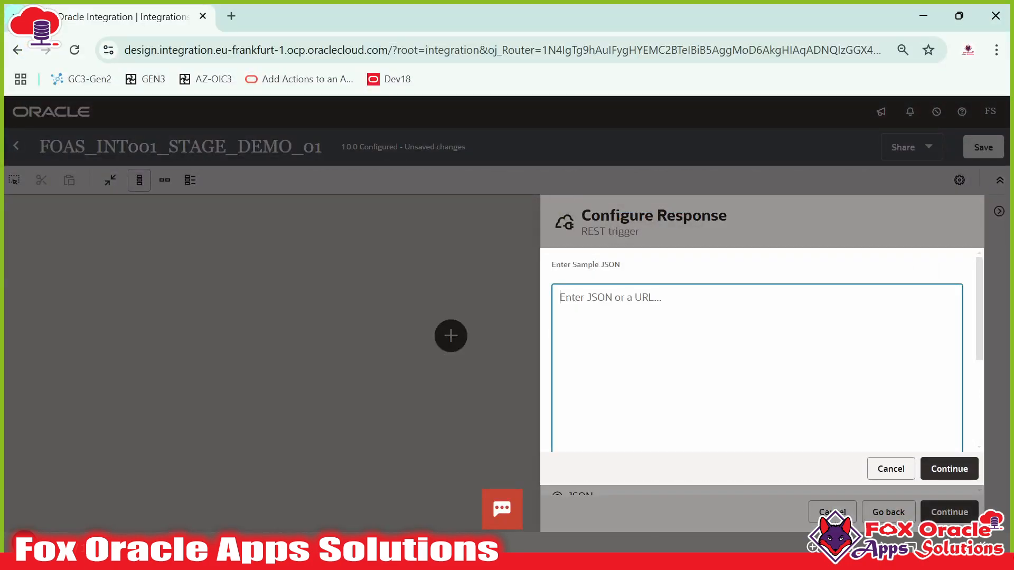
key(ctrl+v)
scroll(943, 449, down, 1)
click(949, 468)
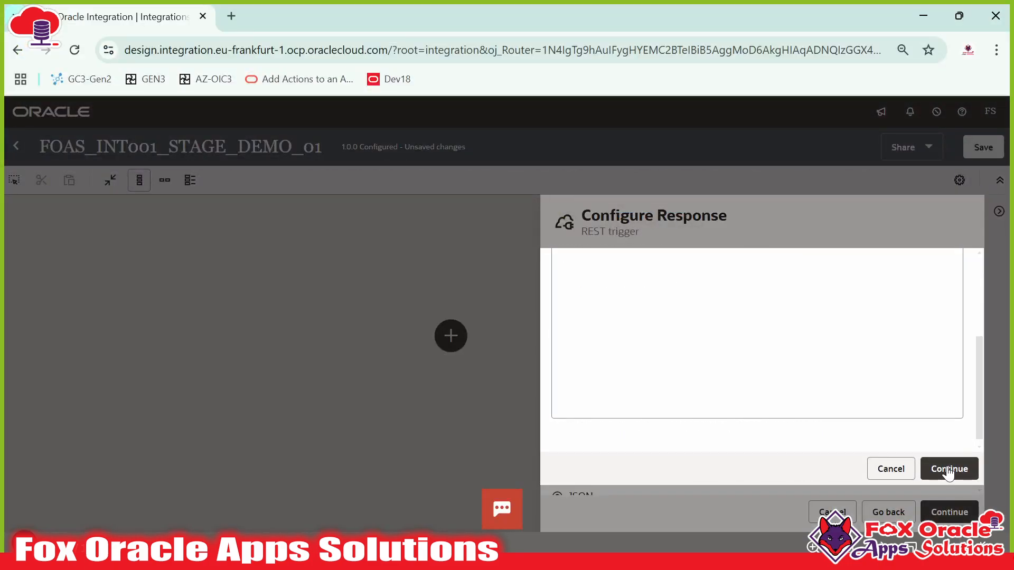
- Finish the startREST trigger from its Summary page and save the integration
scroll(810, 384, down, 6)
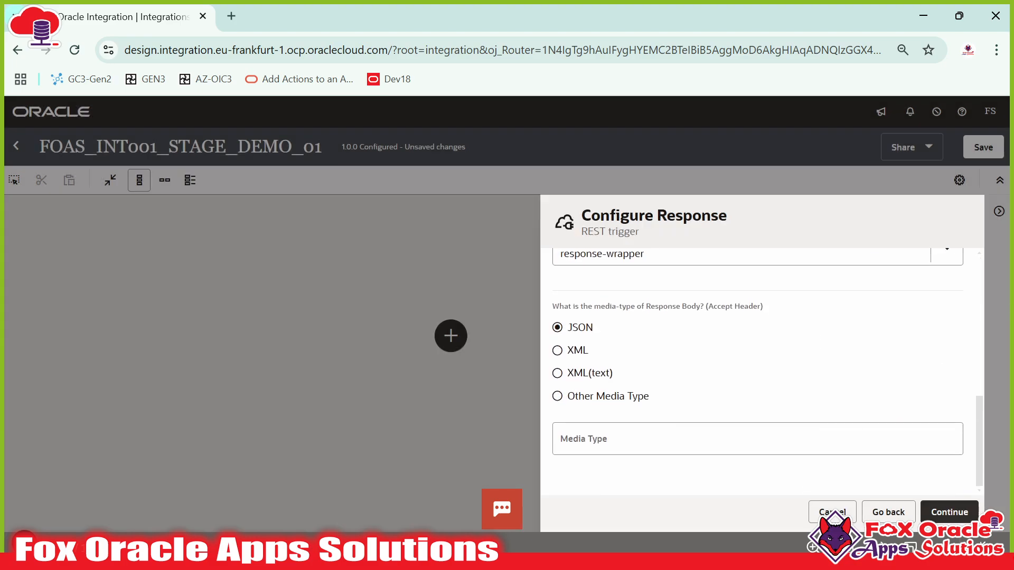
scroll(810, 385, up, 3)
click(939, 512)
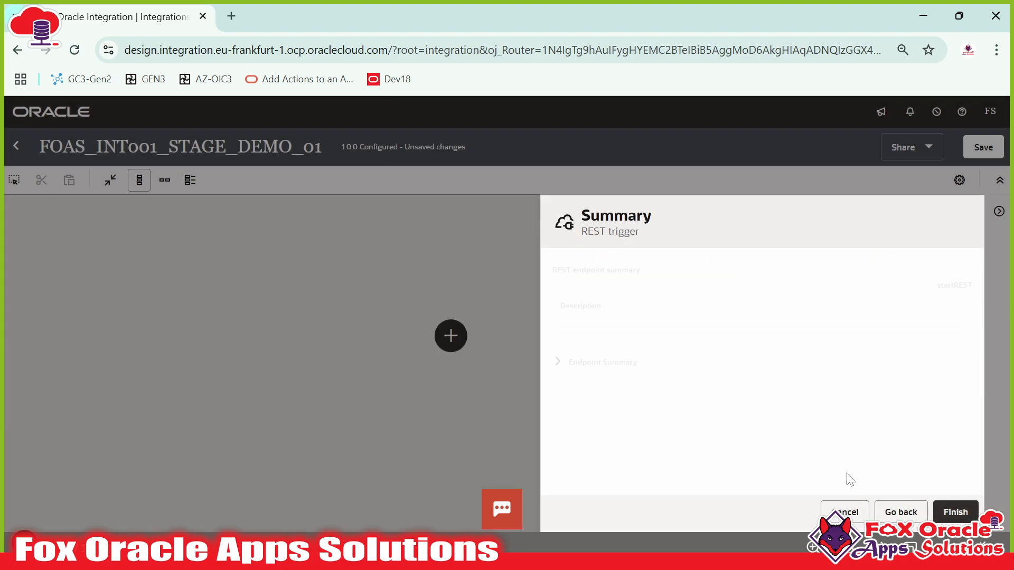
click(955, 512)
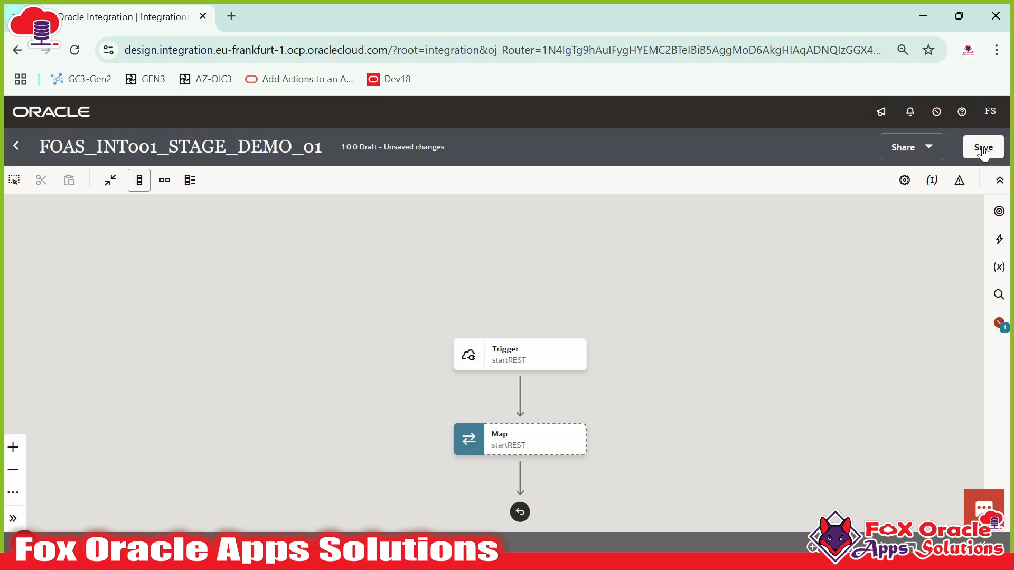
click(982, 148)
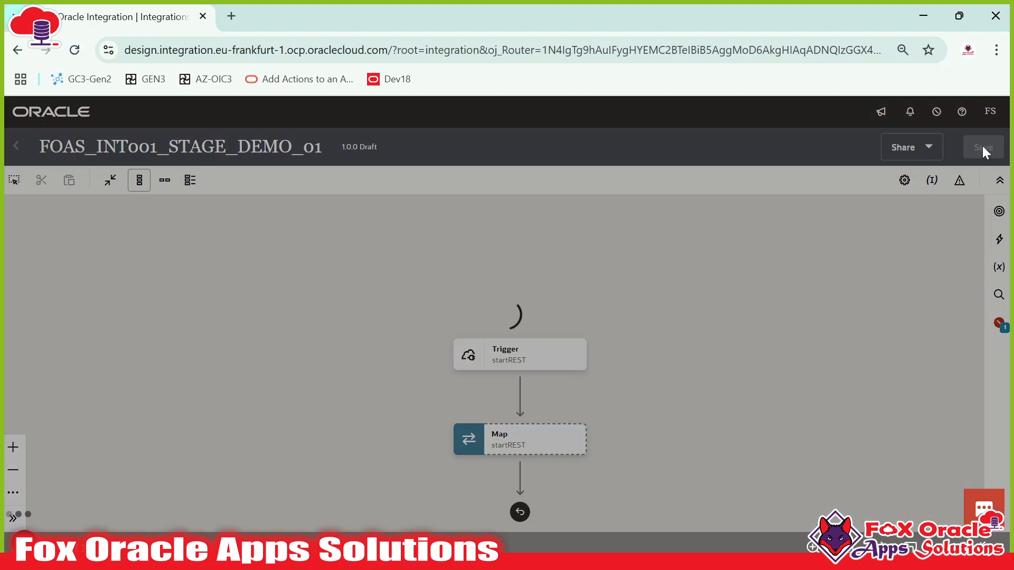
key(alt+Tab)
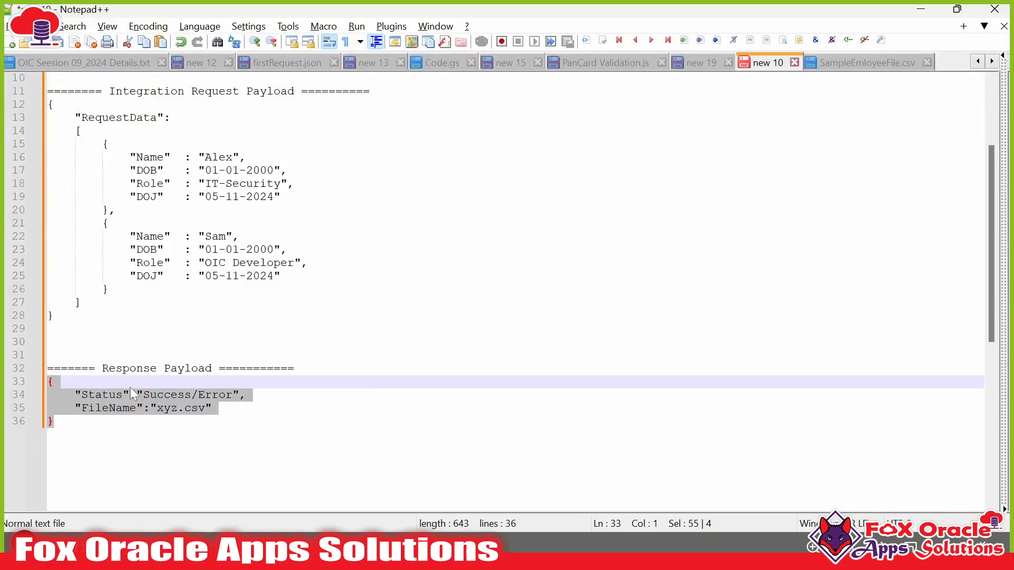
click(142, 396)
drag(184, 395, 54, 382)
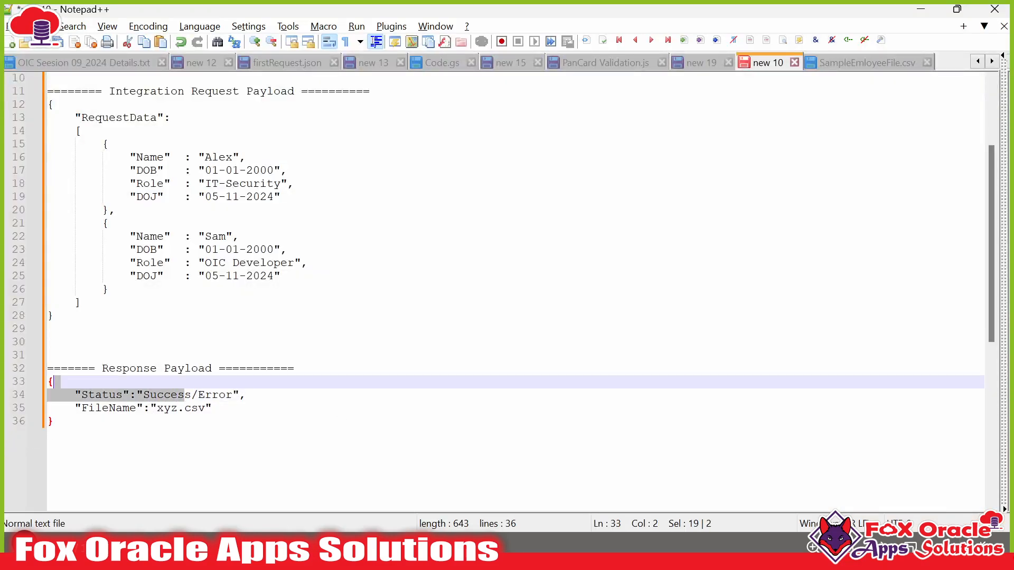
click(58, 420)
drag(157, 408, 191, 408)
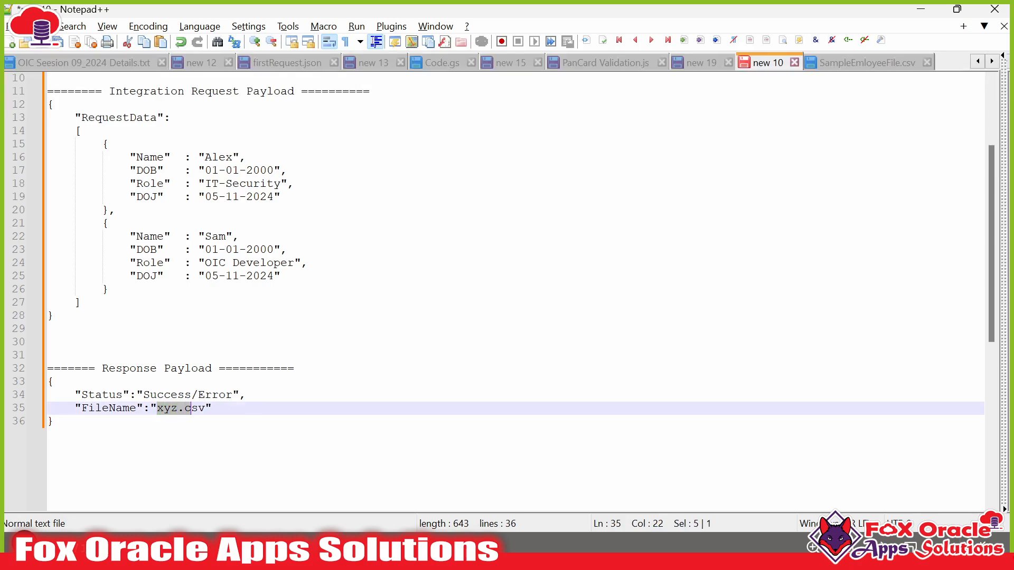
click(866, 63)
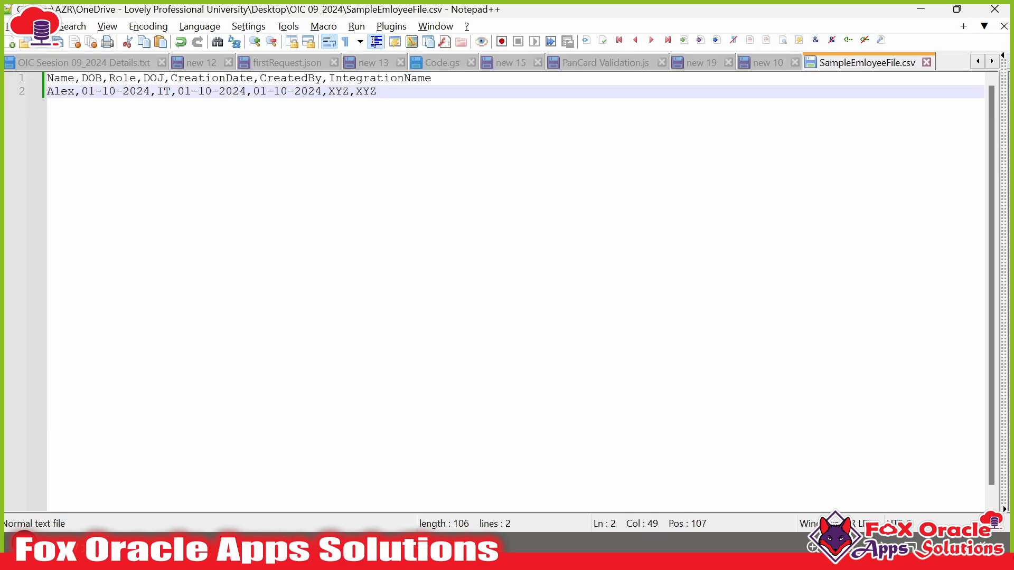
drag(376, 91, 51, 100)
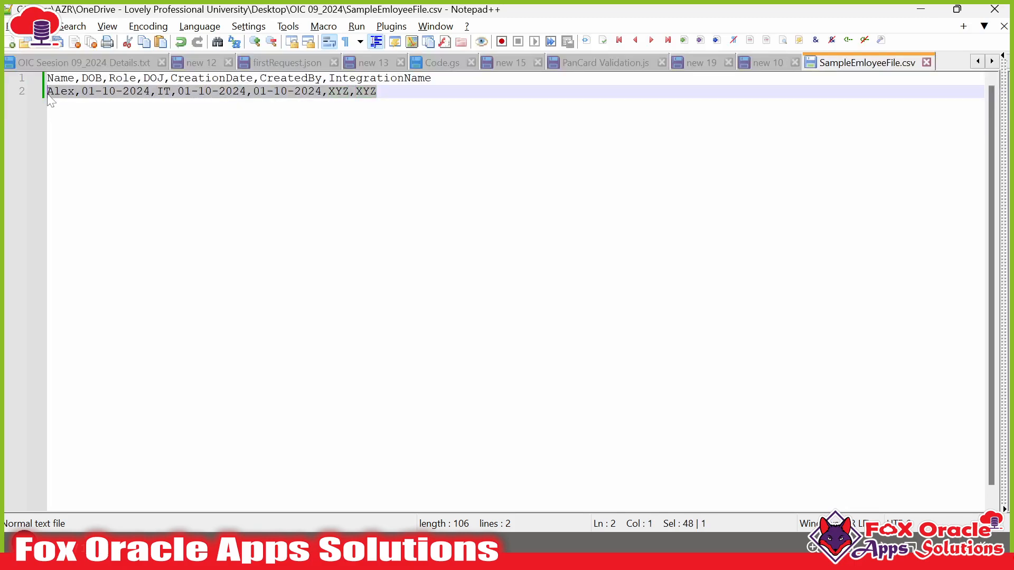
drag(378, 92, 47, 78)
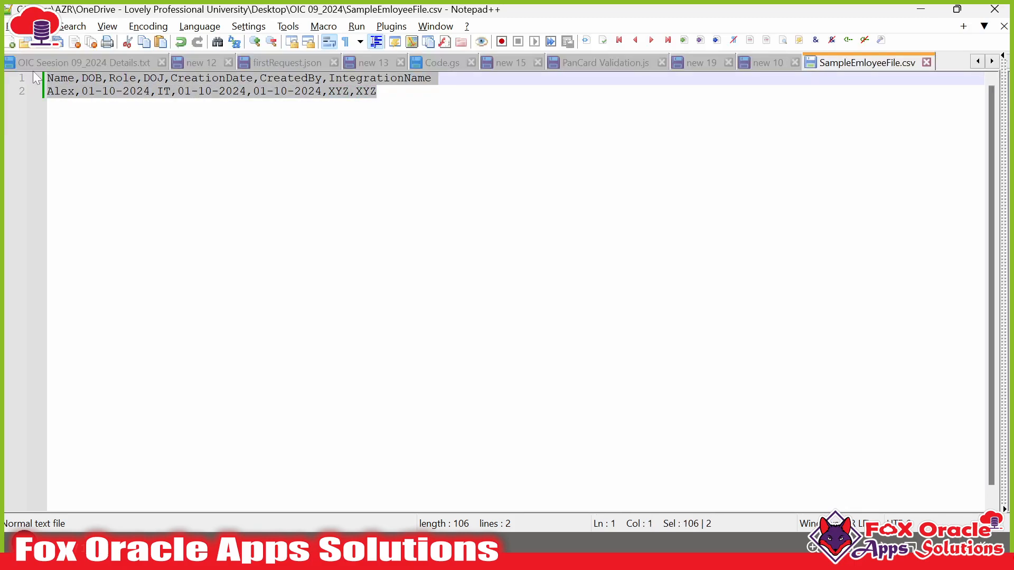
click(772, 64)
drag(48, 105, 83, 303)
click(240, 173)
drag(205, 157, 233, 157)
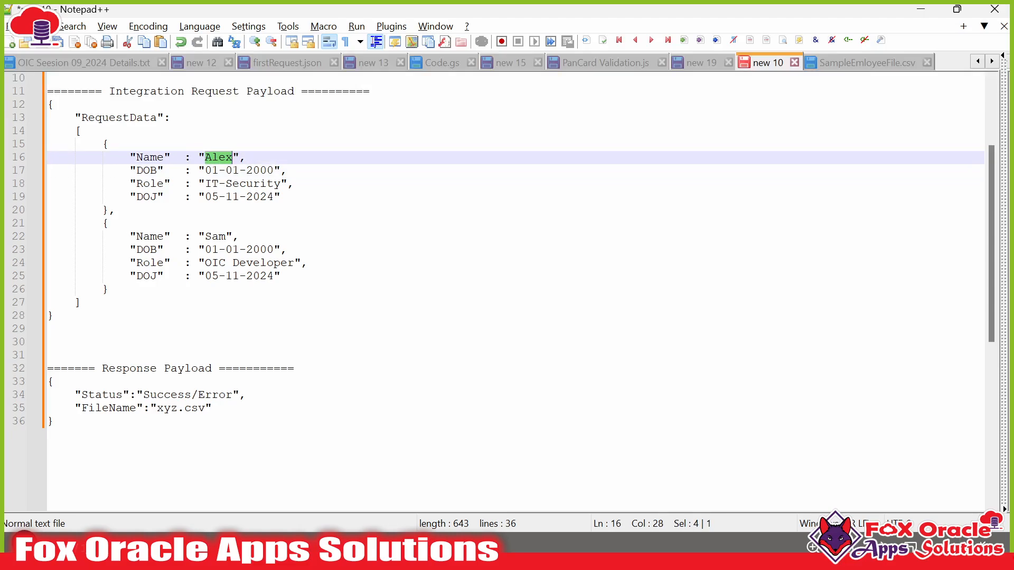
drag(102, 143, 115, 210)
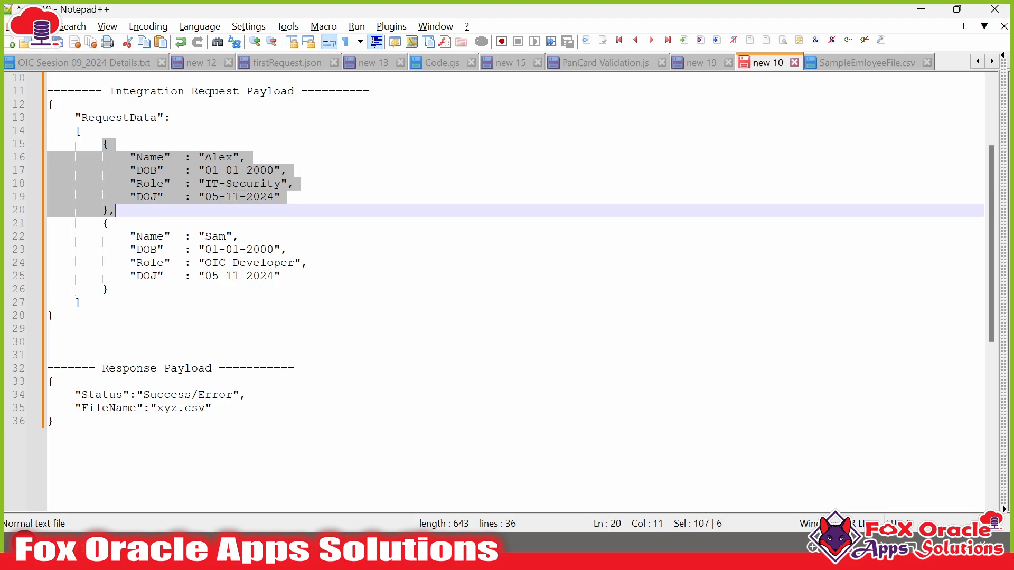
click(102, 276)
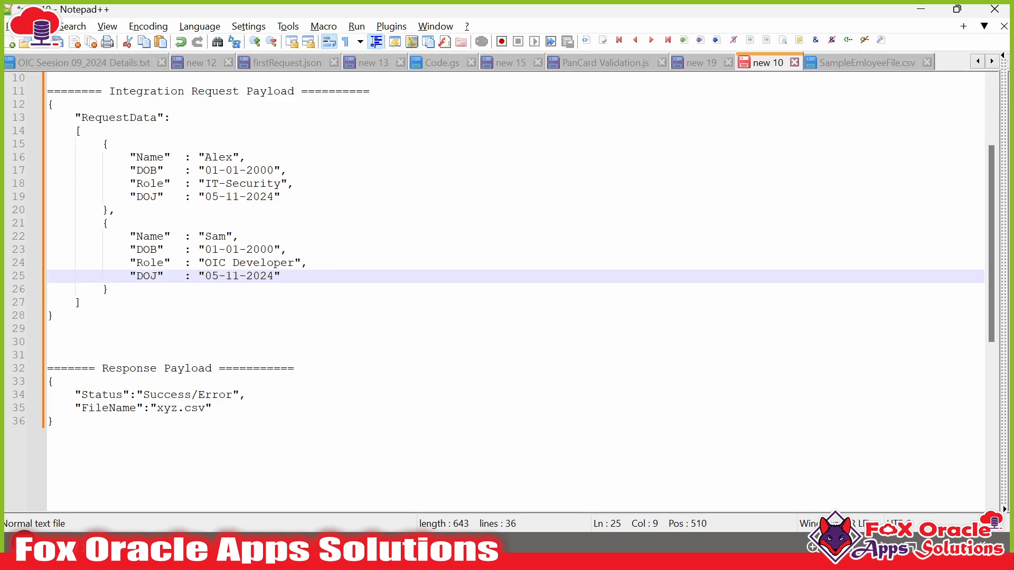
drag(205, 157, 235, 159)
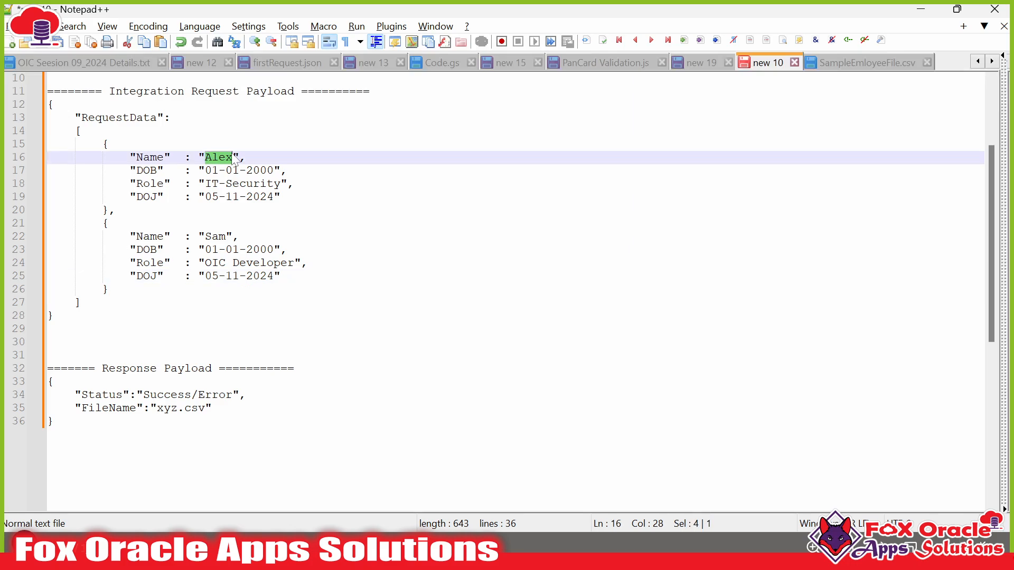
click(109, 290)
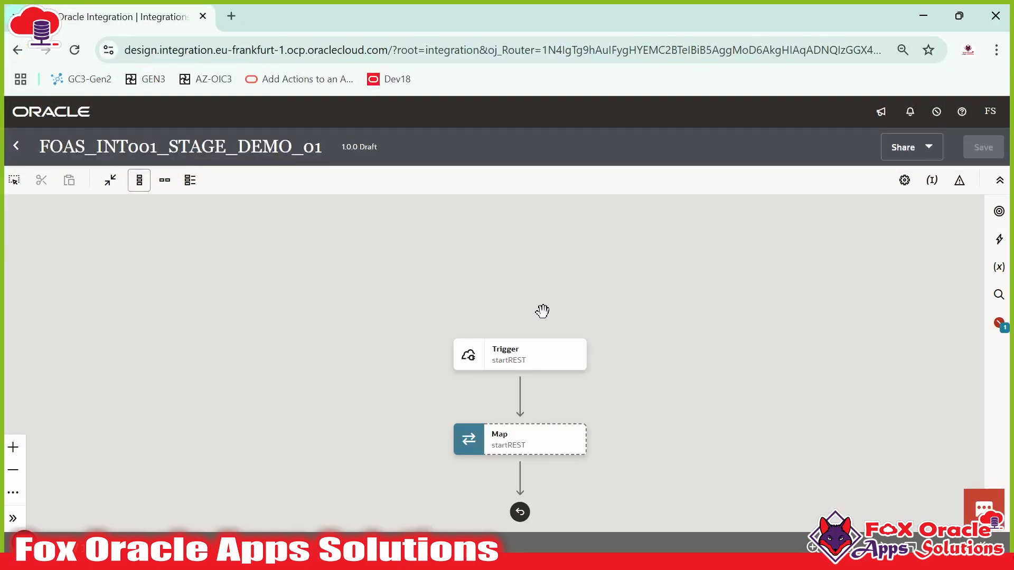
- Lay out the Trigger-to-Map flow left to right and bring up the actions palette
click(165, 180)
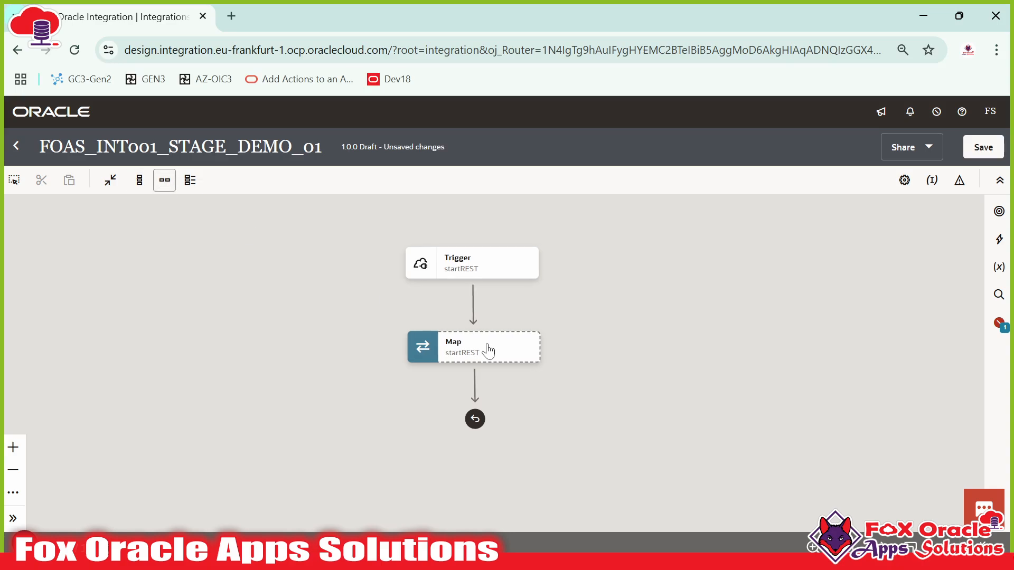
click(301, 347)
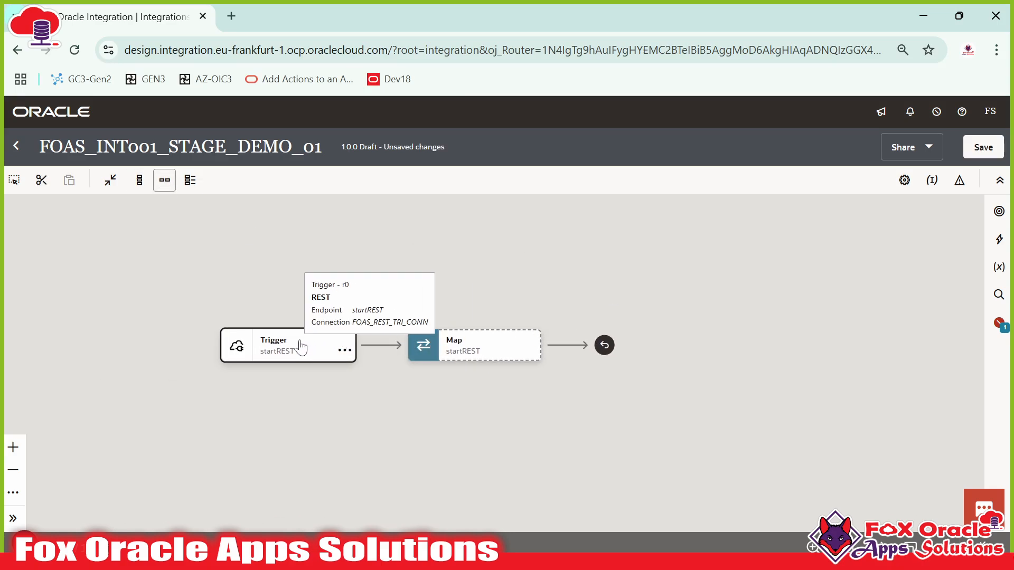
drag(498, 381, 545, 370)
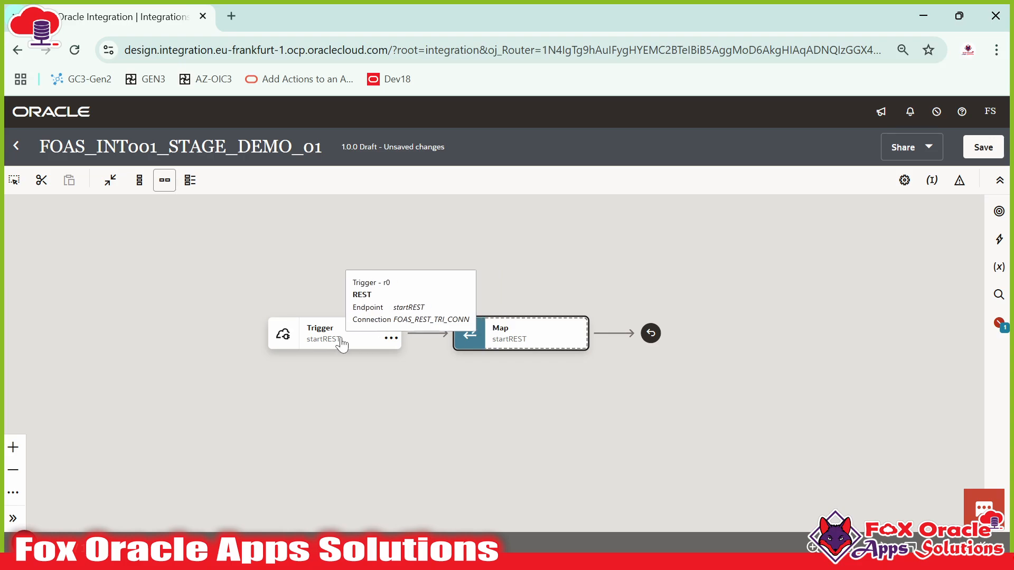
click(522, 333)
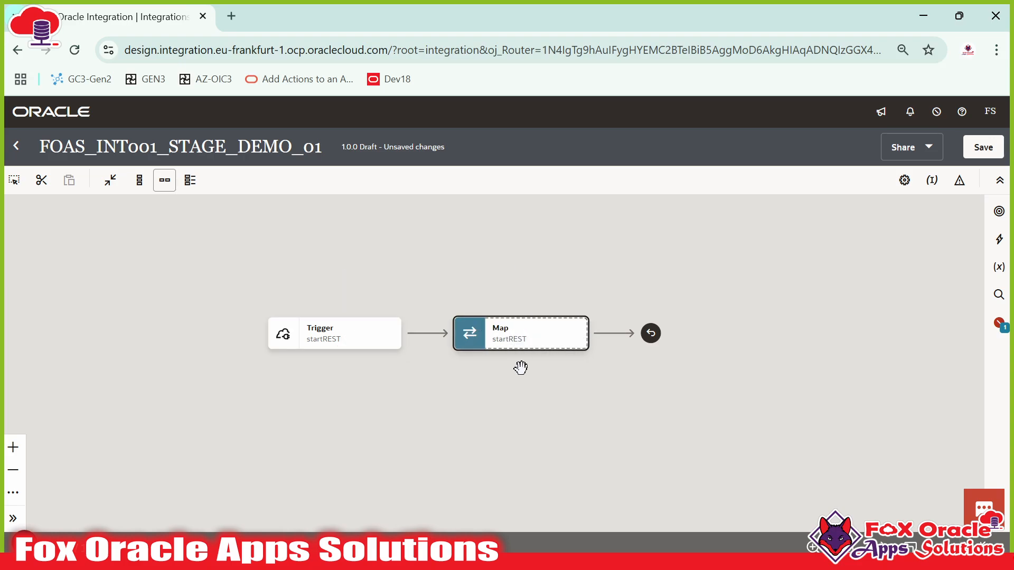
drag(520, 367, 542, 348)
click(446, 317)
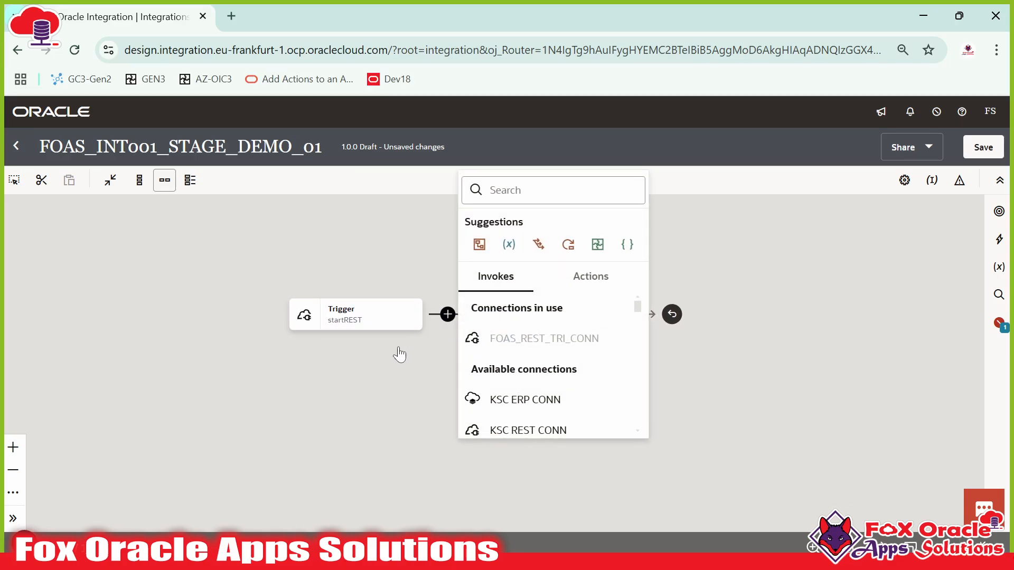
click(370, 321)
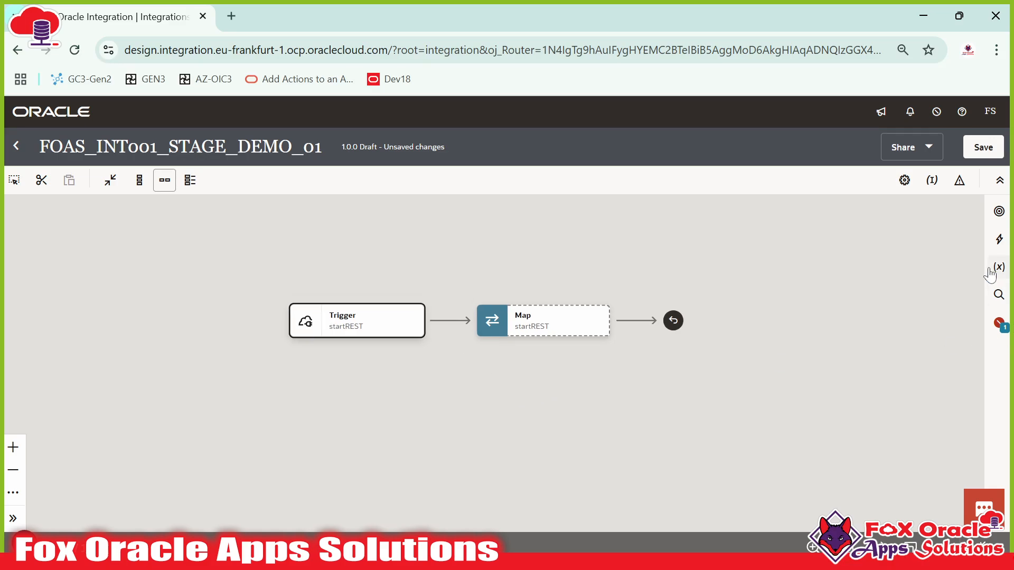
click(998, 239)
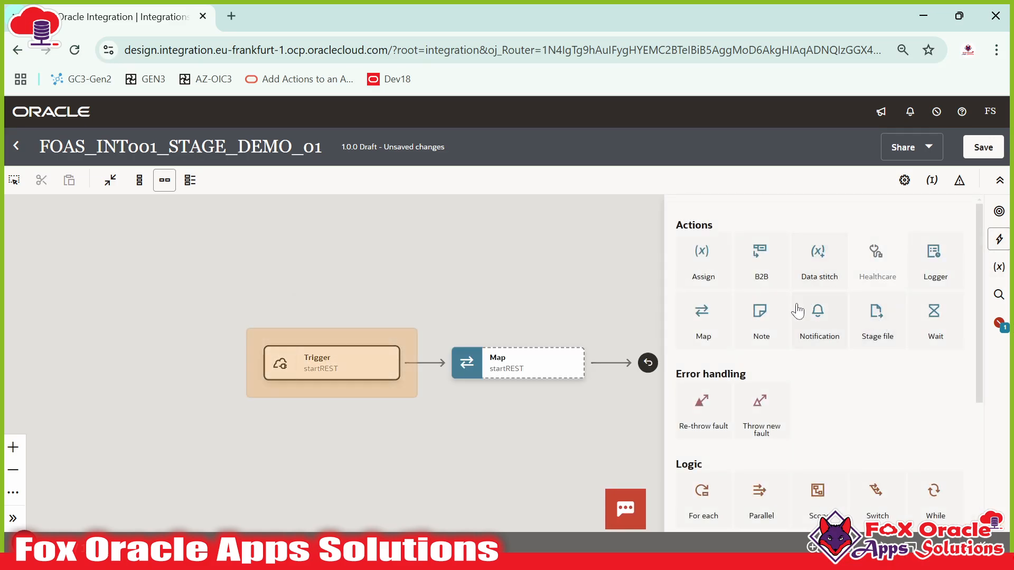
- Drop an Assign action onto the connector between Trigger and Map
scroll(811, 349, down, 1)
scroll(823, 356, up, 1)
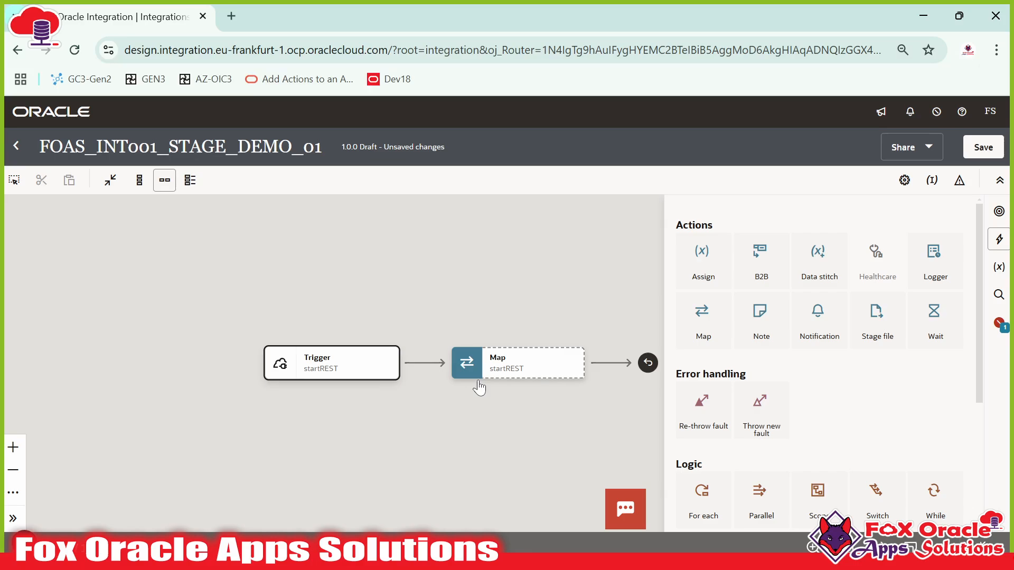
drag(700, 266, 425, 364)
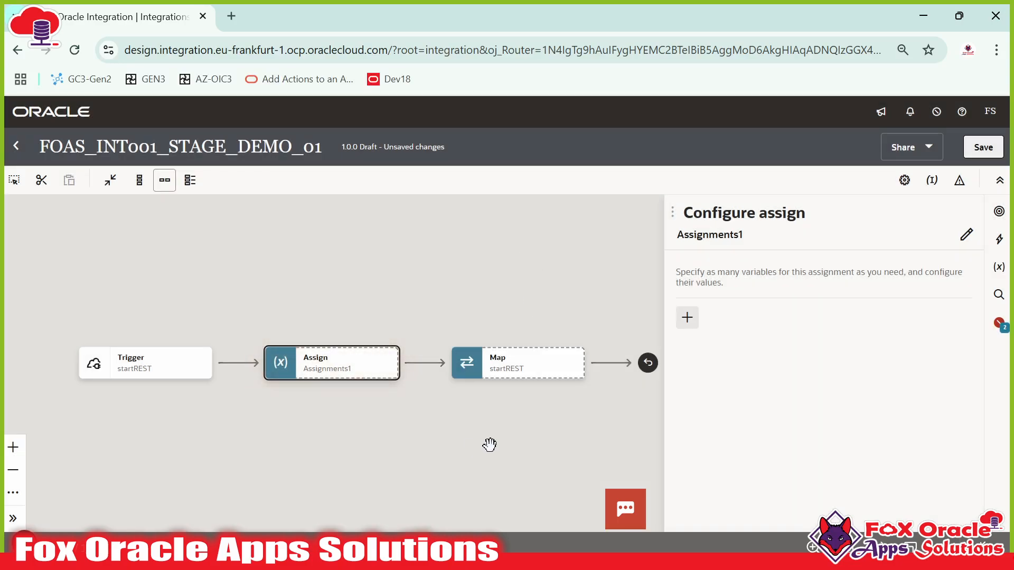
- Change the Assign action's name to defaultAssign
click(964, 232)
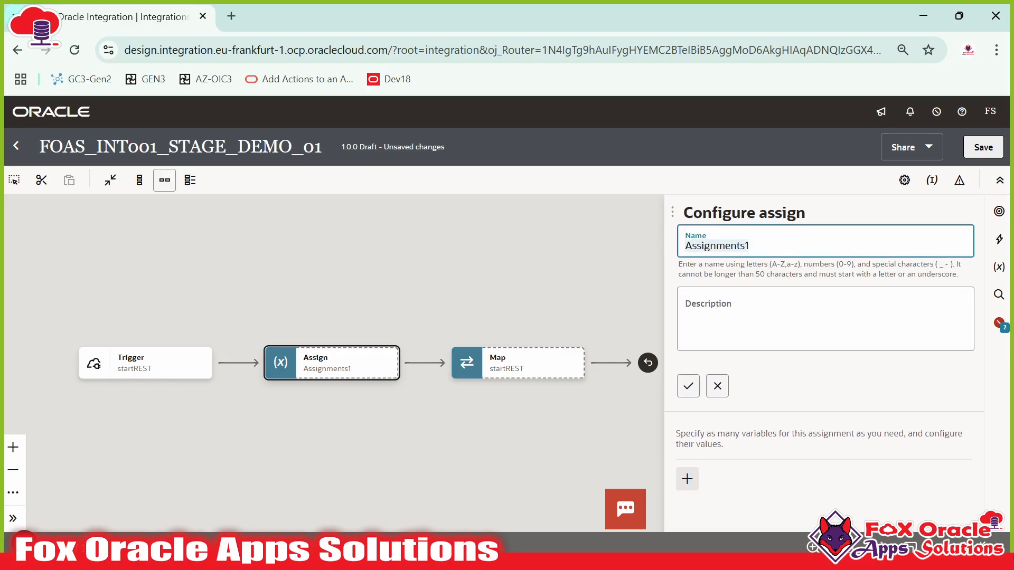
text(defaultVar)
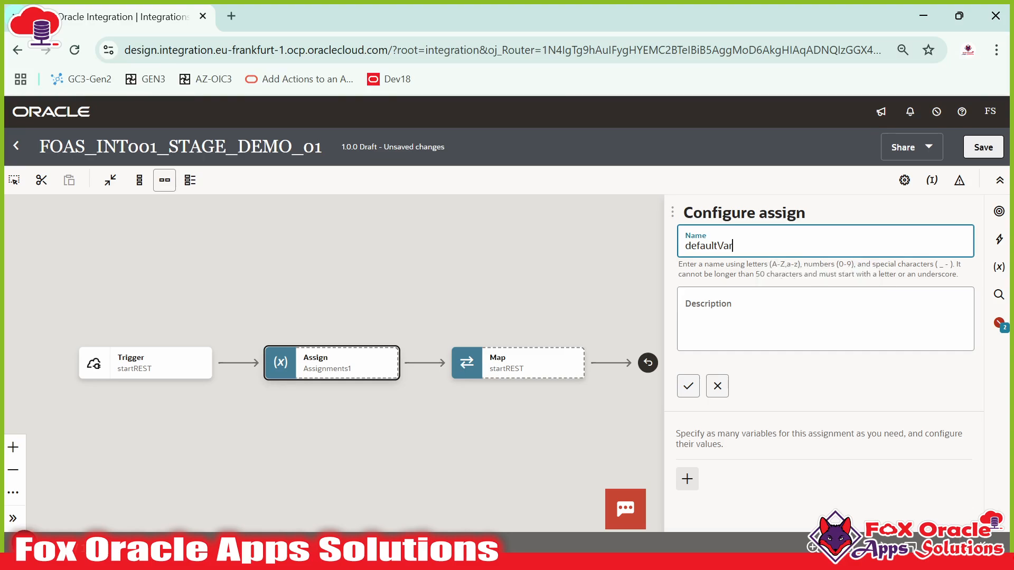
key(BackSpace)
key(BackSpace)
key(BackSpace)
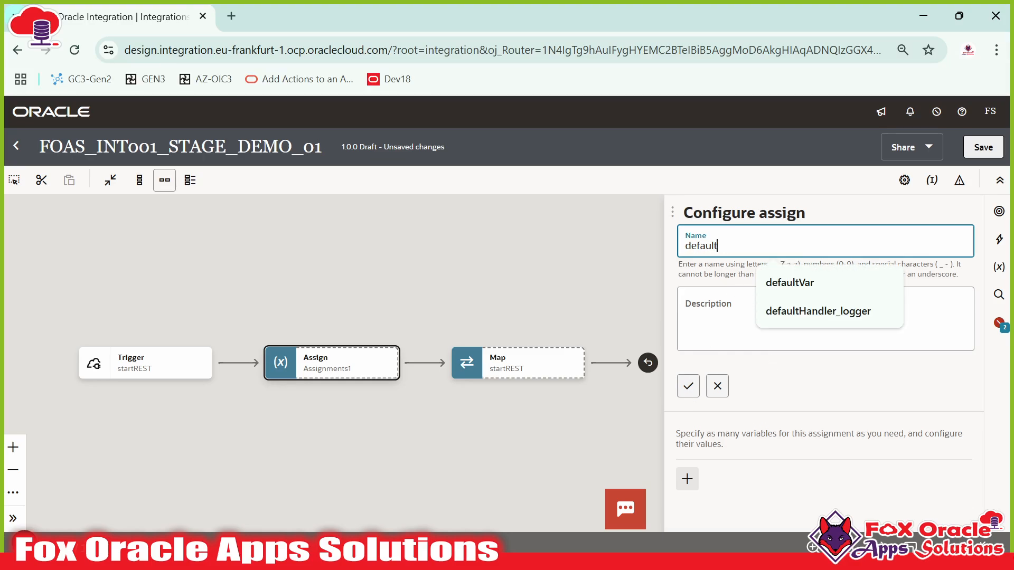
text(Assign)
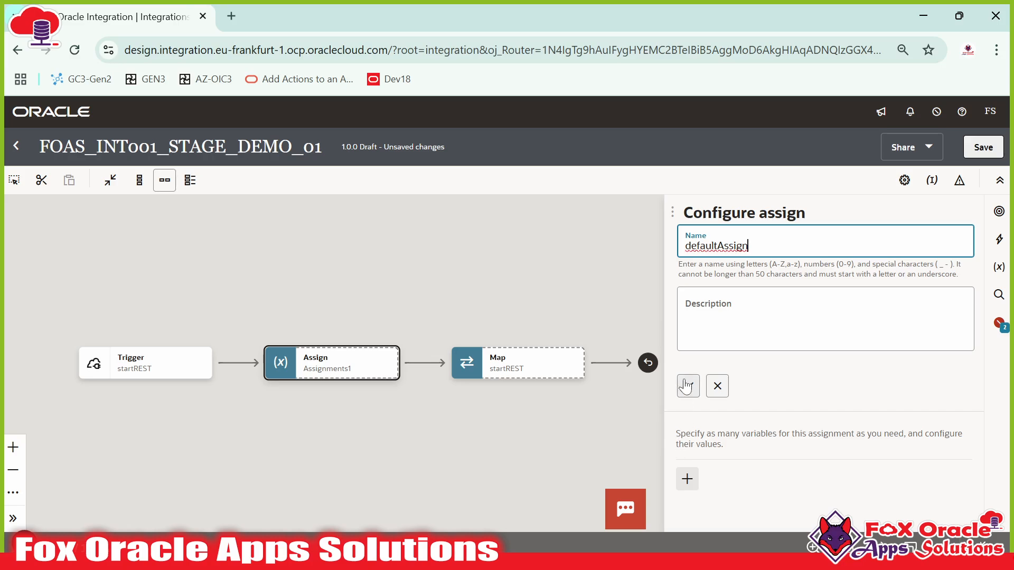
click(688, 386)
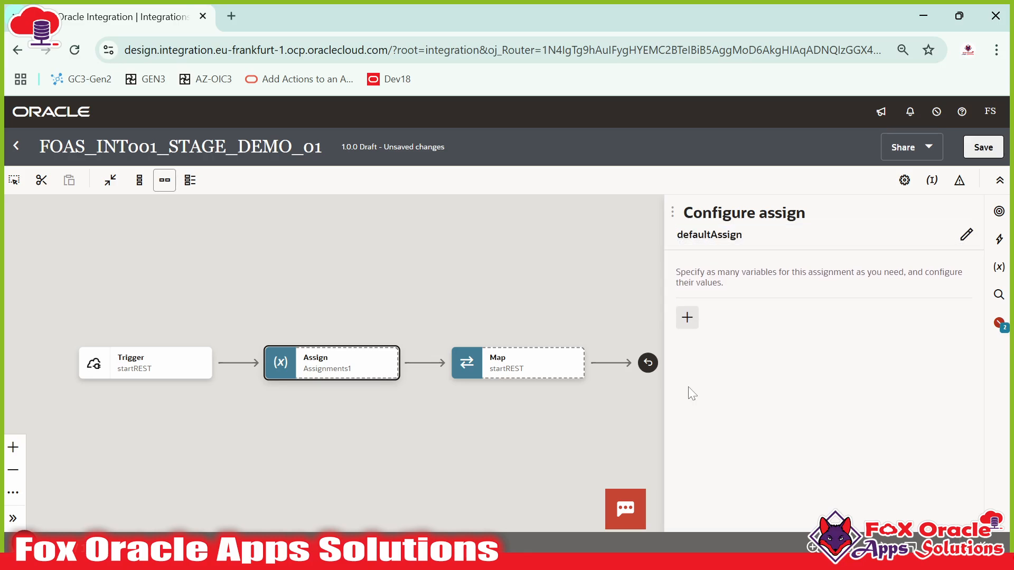
- Add a var_FileName assignment with value 'XX_EMP_001.csv' and close the assign panel
click(685, 317)
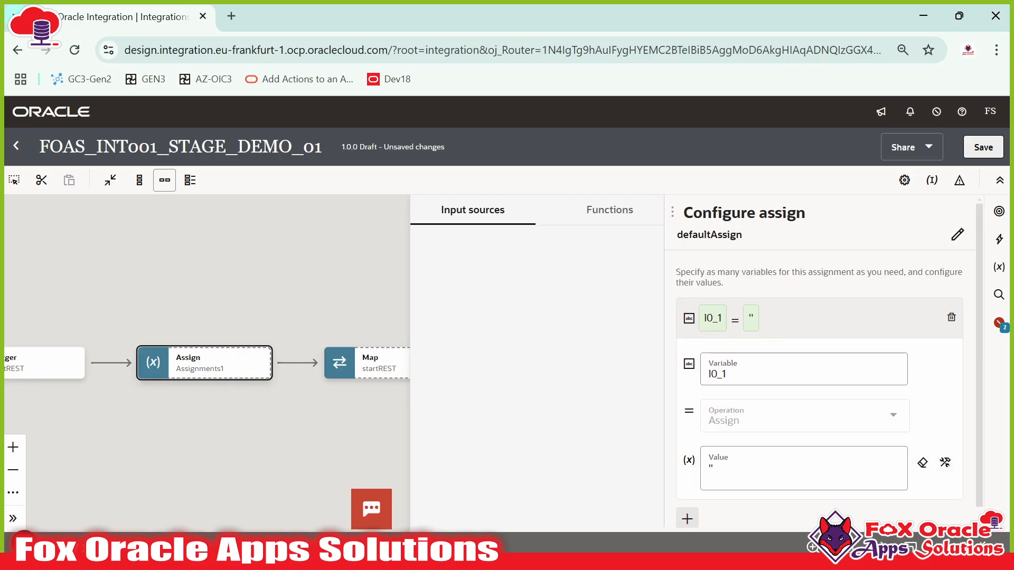
key(BackSpace)
key(BackSpace)
key(BackSpace)
key(BackSpace)
text(var)
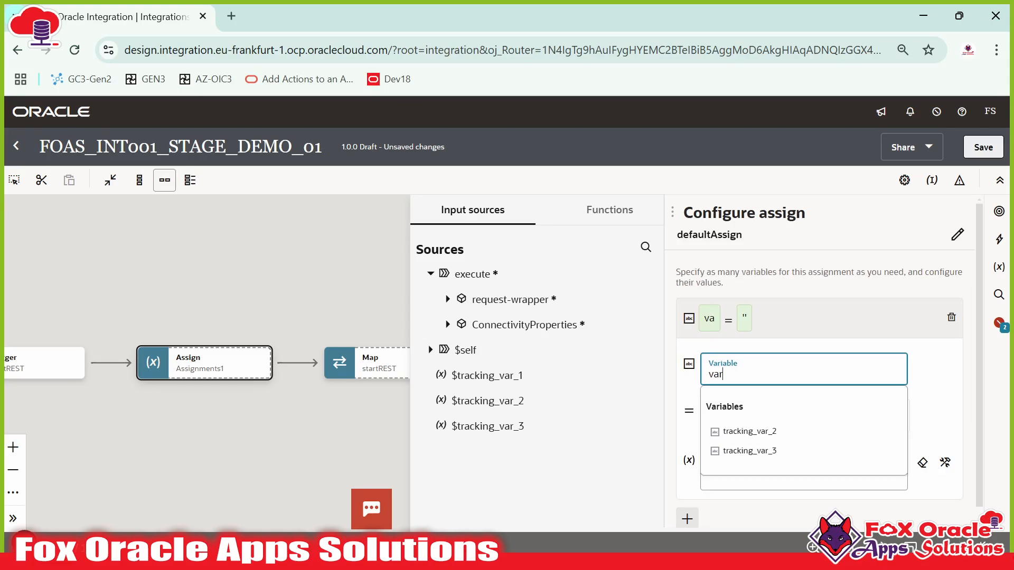
text(_FileName)
click(855, 328)
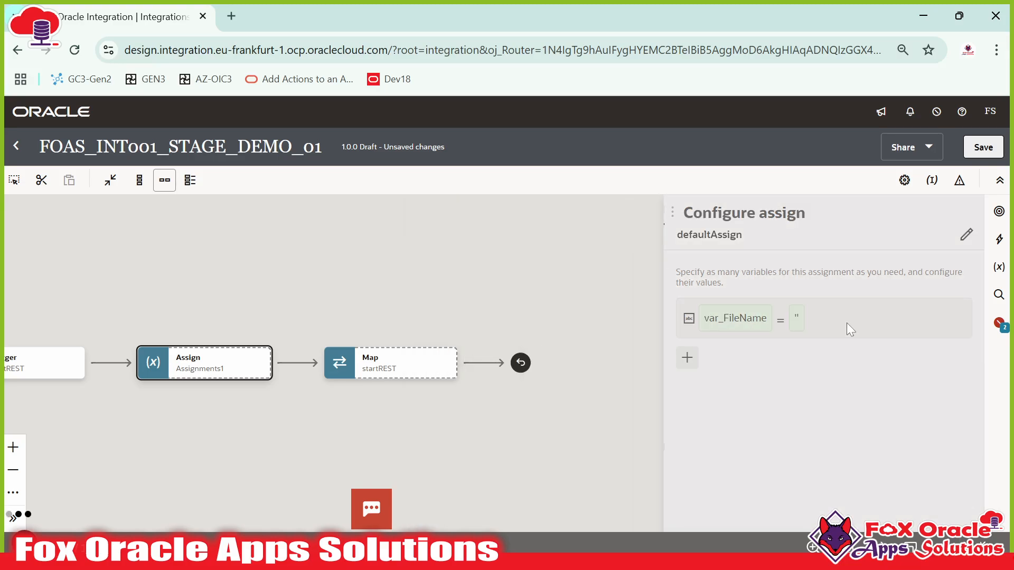
click(848, 324)
click(754, 453)
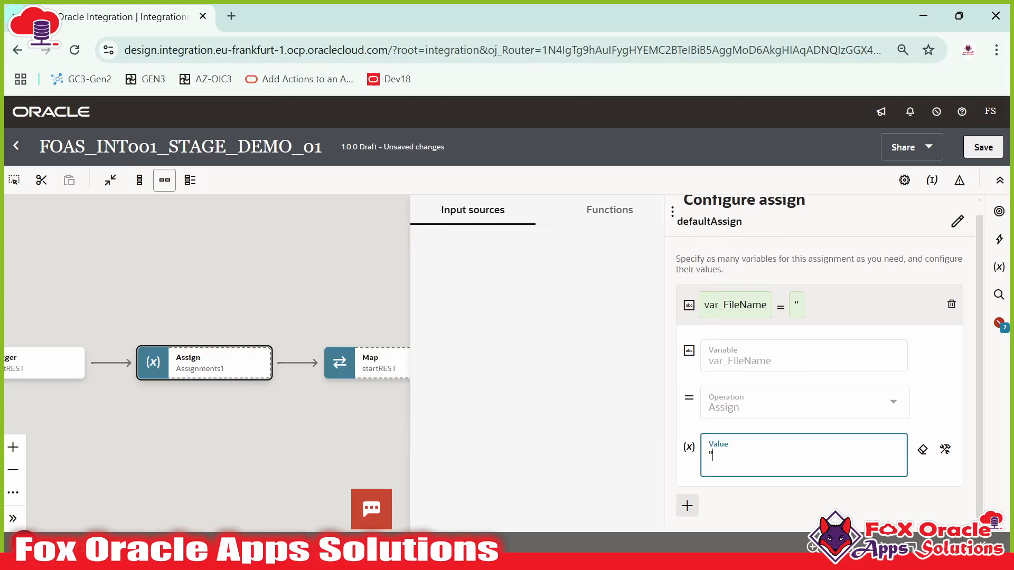
key(BackSpace)
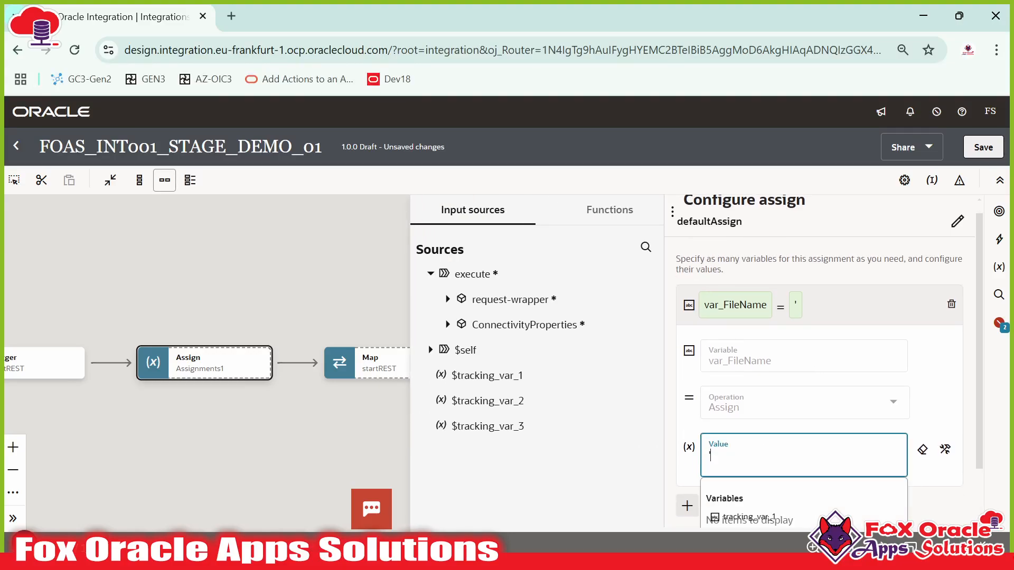
text(E)
text(R)
key(BackSpace)
key(BackSpace)
text(XX_EMP)
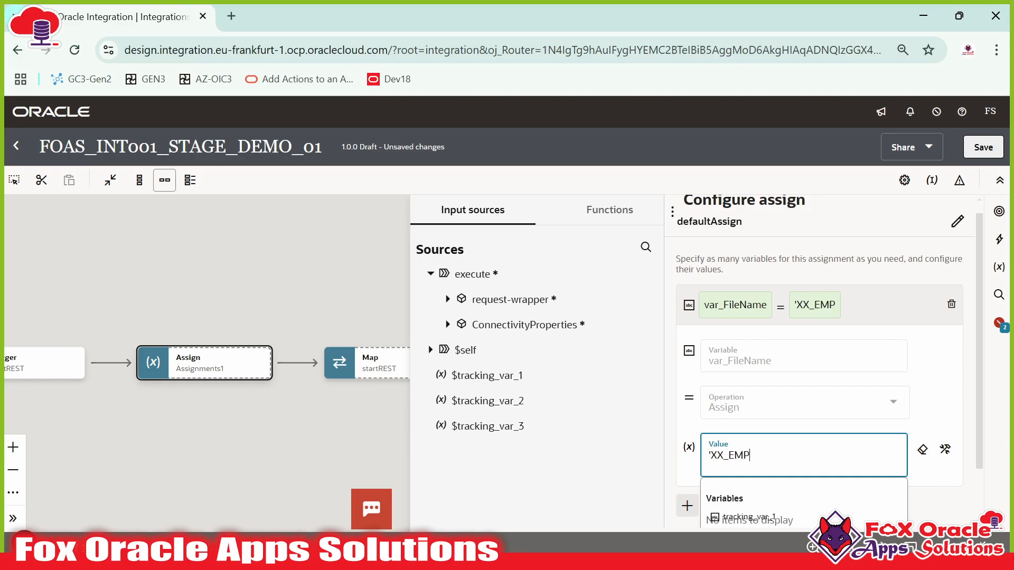
text(_001.csv')
click(891, 305)
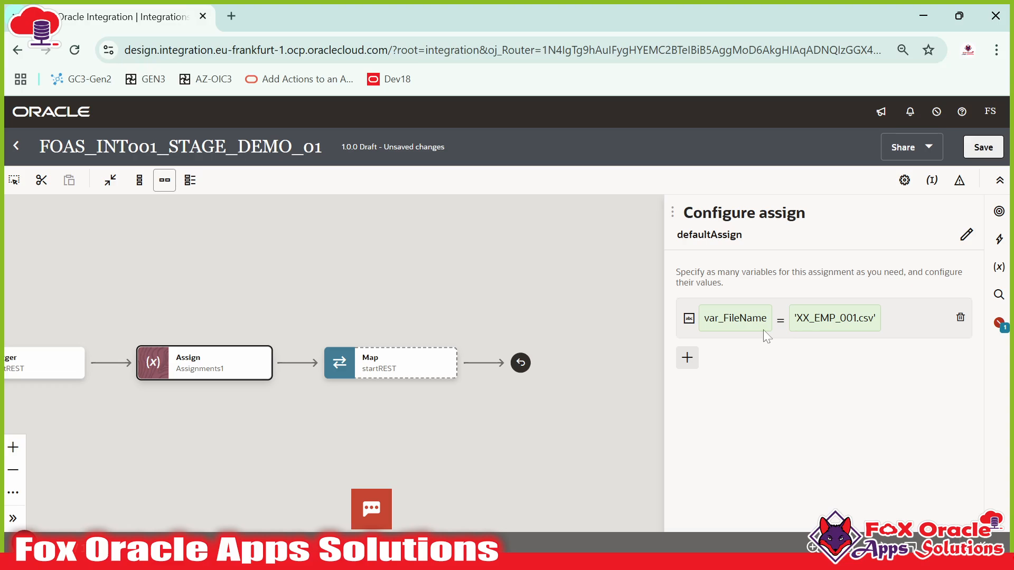
click(594, 273)
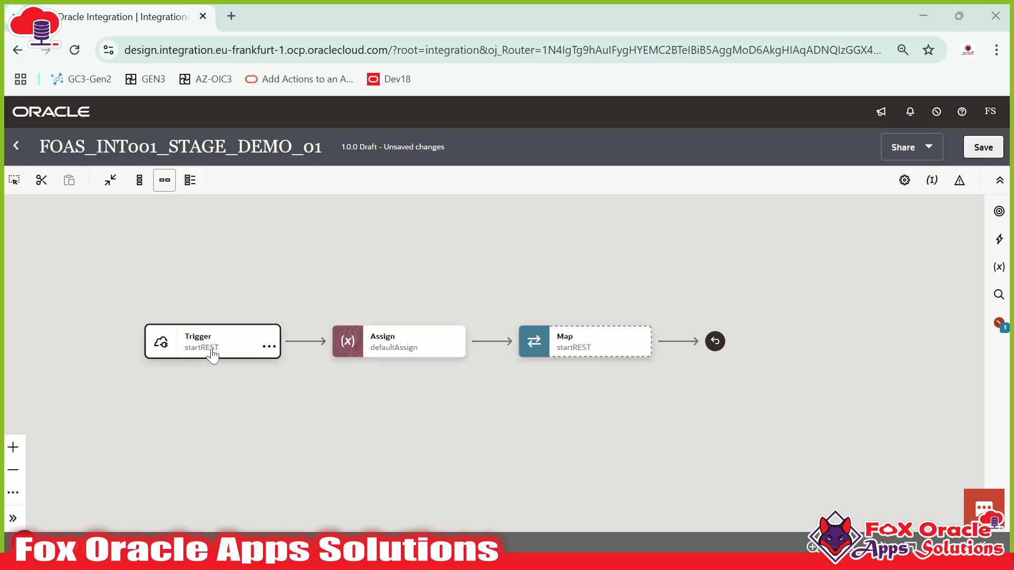
- Review the request payload and first employee record in Notepad++, then reopen the actions palette
key(alt+Tab)
drag(48, 104, 54, 315)
click(54, 316)
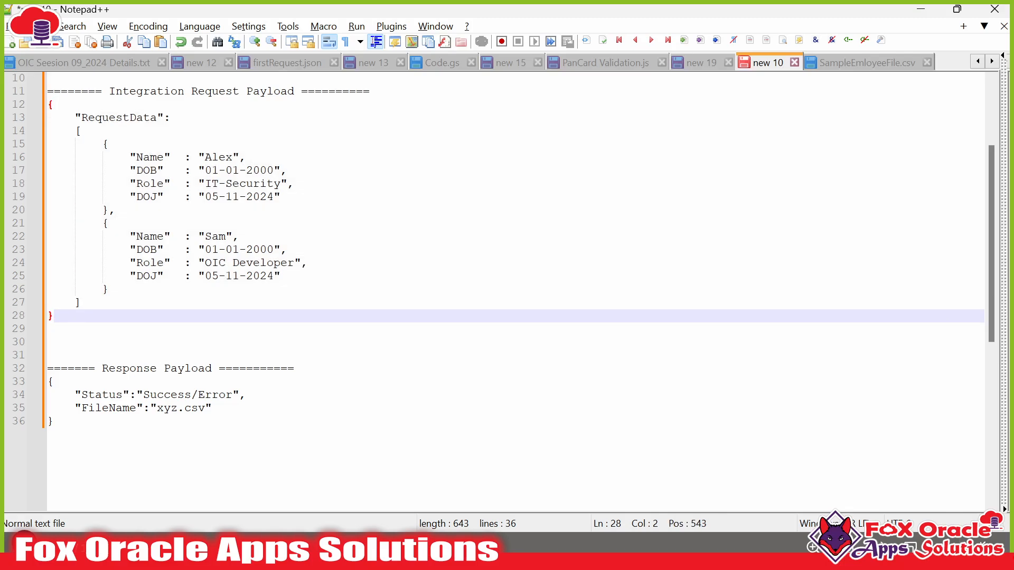
drag(103, 145, 116, 210)
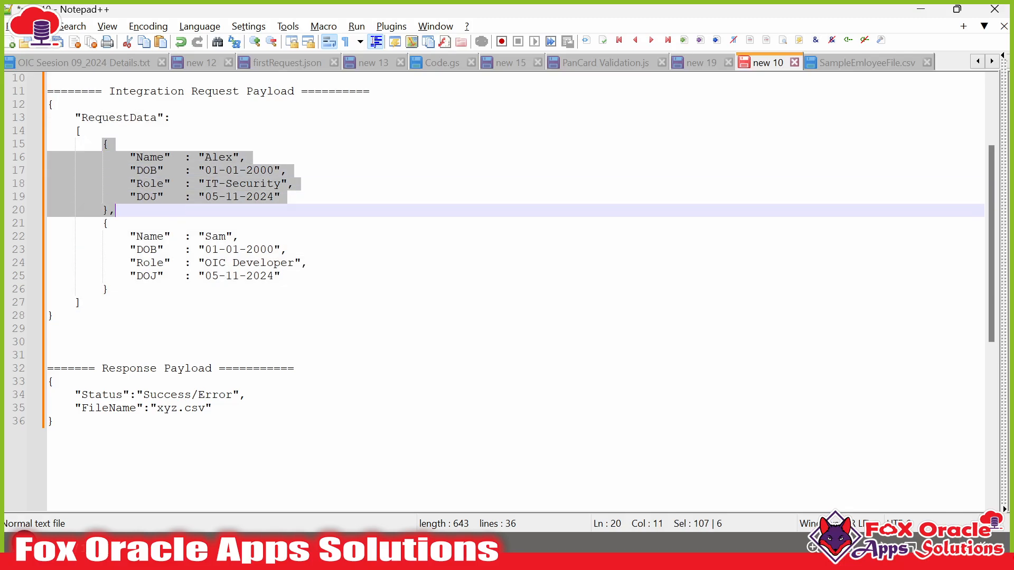
key(alt+Tab)
drag(539, 430, 522, 450)
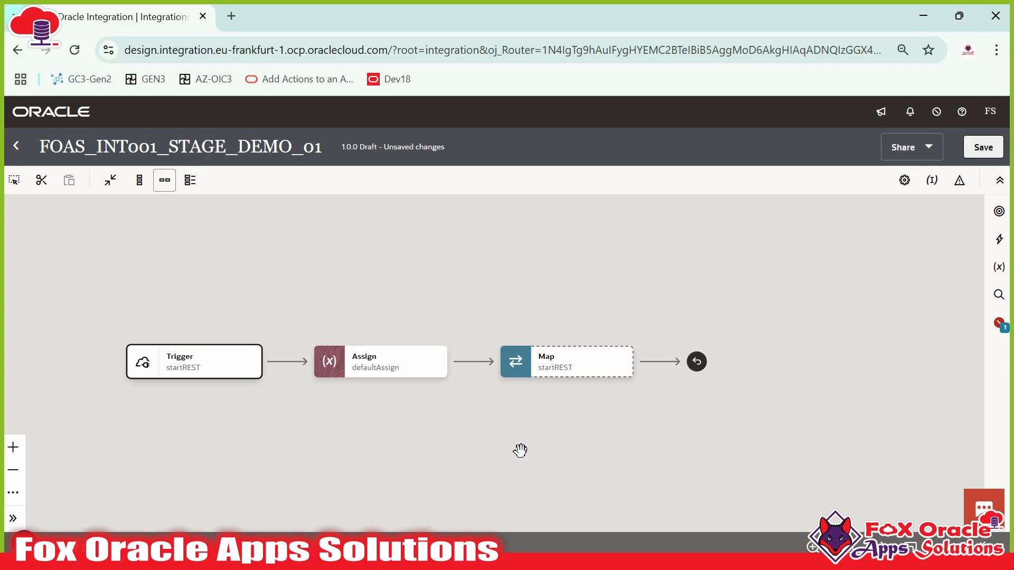
click(1005, 247)
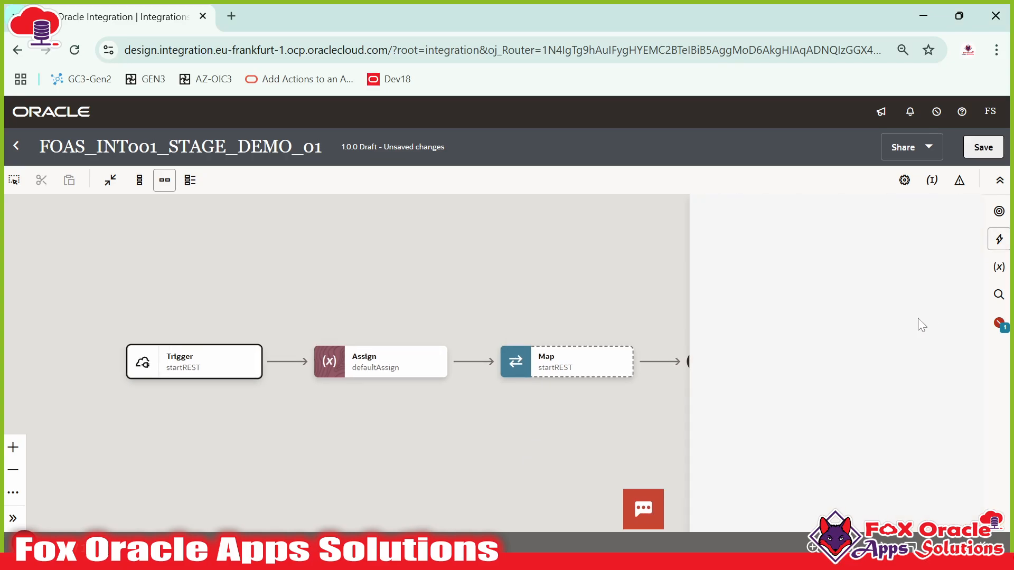
- Drop a Stage file action between defaultAssign and Map and begin naming it
drag(864, 316, 615, 374)
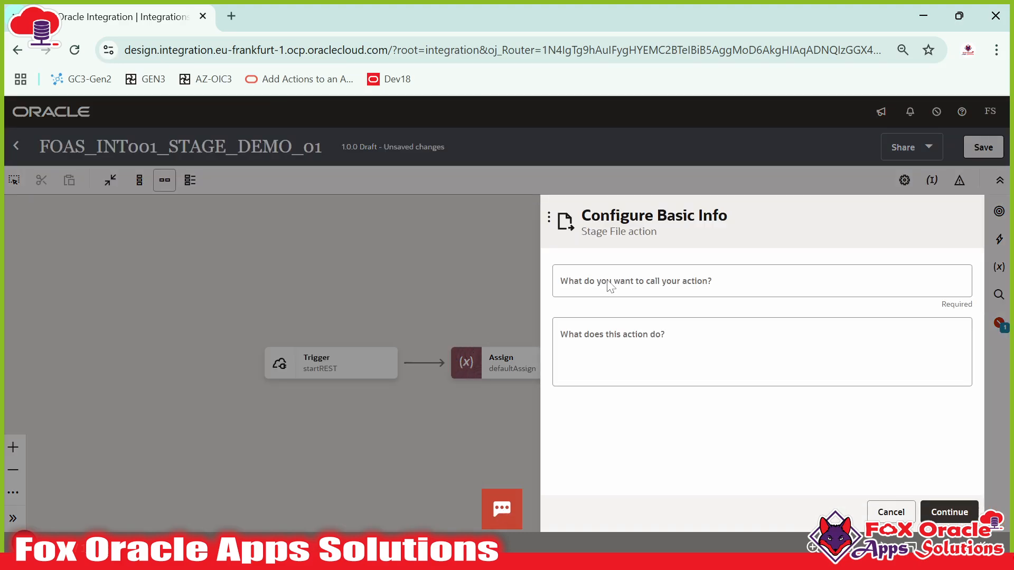
click(610, 285)
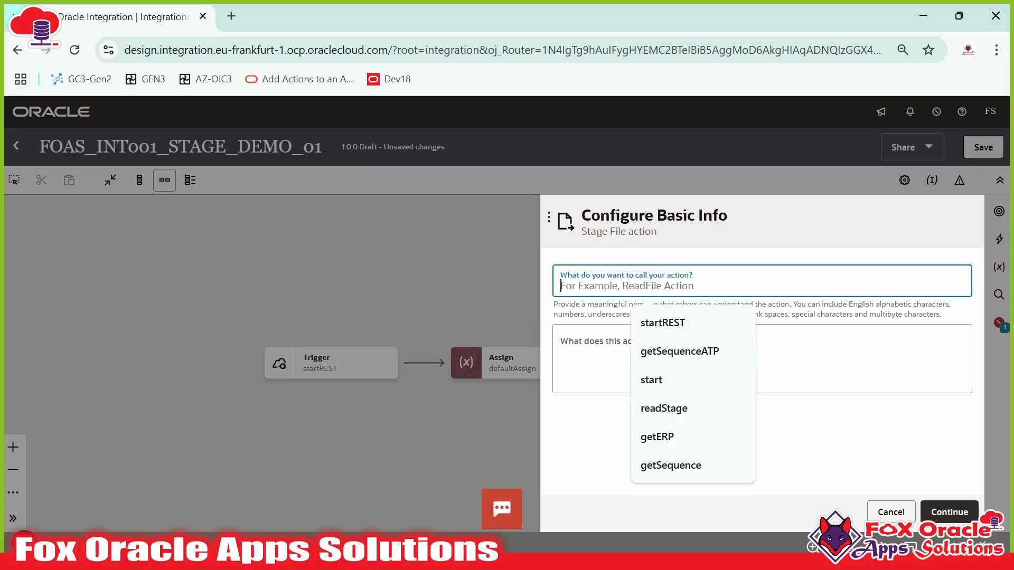
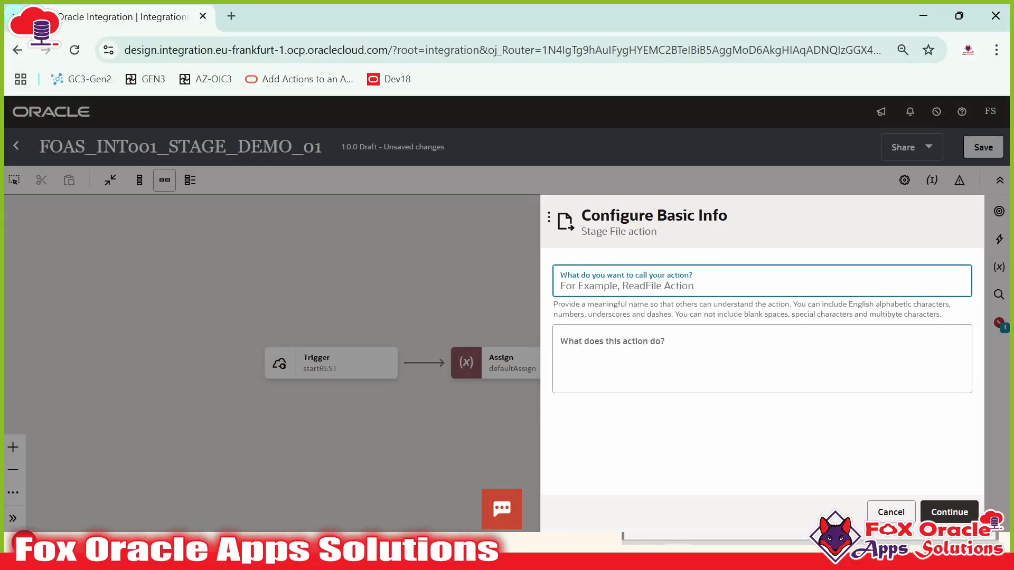
- Name the Stage File action writeFile_Stage and continue to Configure Operation
text(writeFile_)
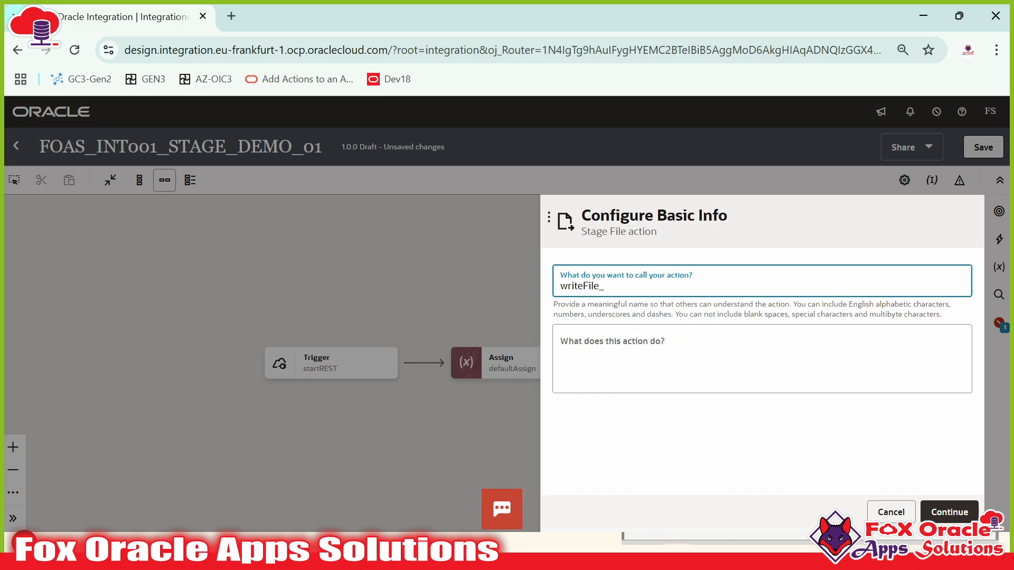
text(Stage)
click(947, 510)
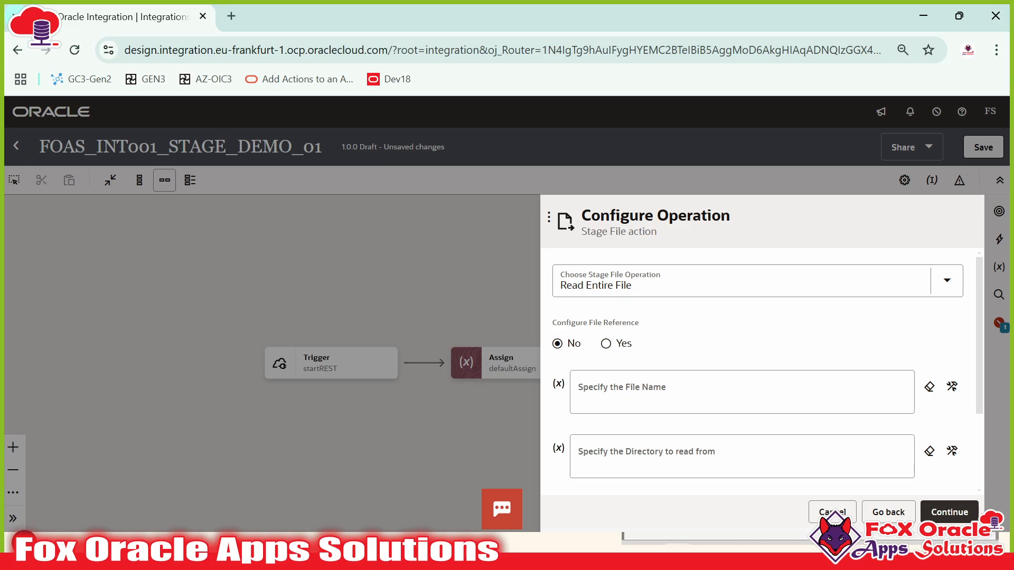
- Choose Write File as the Stage File operation
click(632, 285)
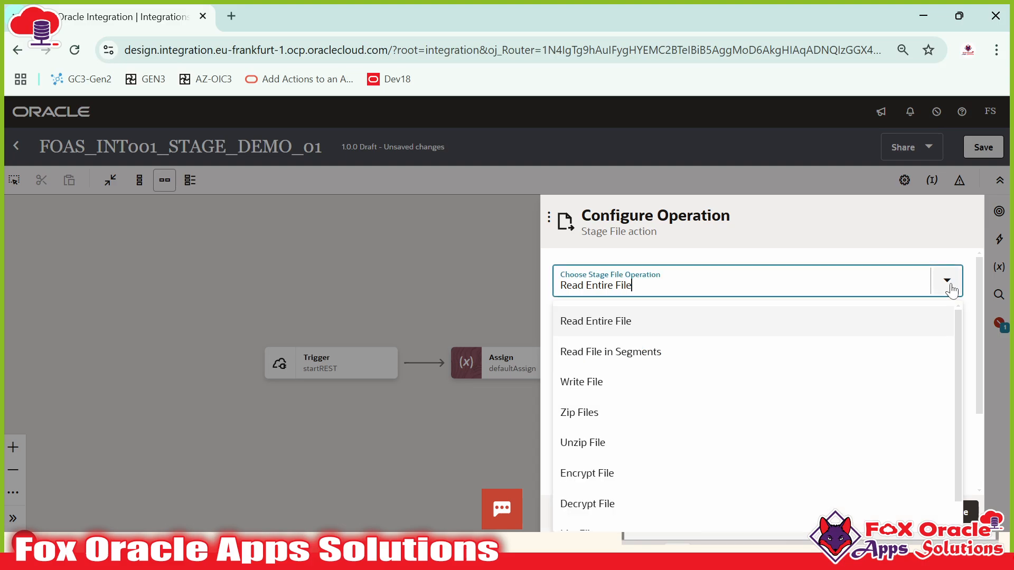
scroll(617, 497, down, 1)
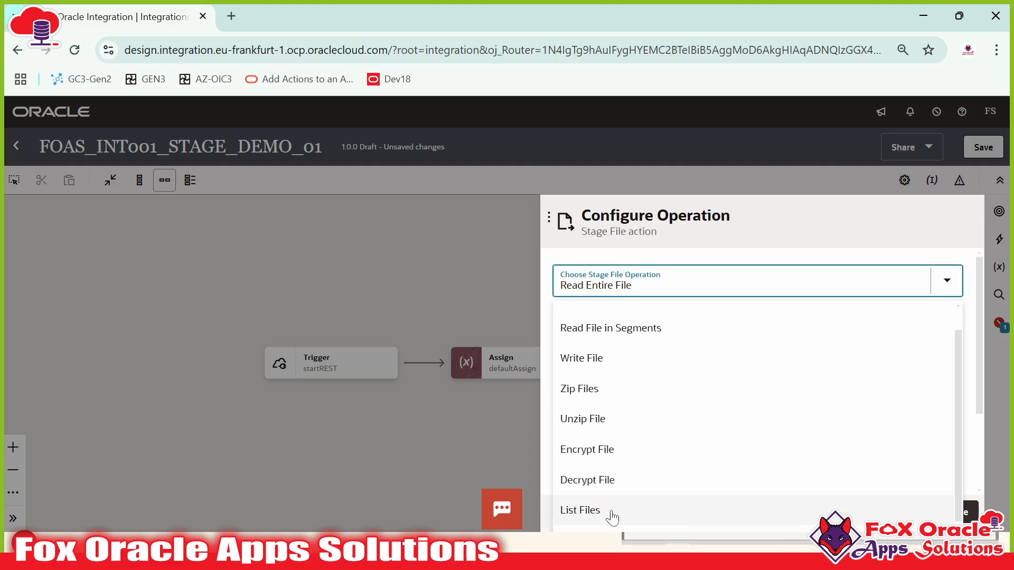
scroll(618, 414, up, 1)
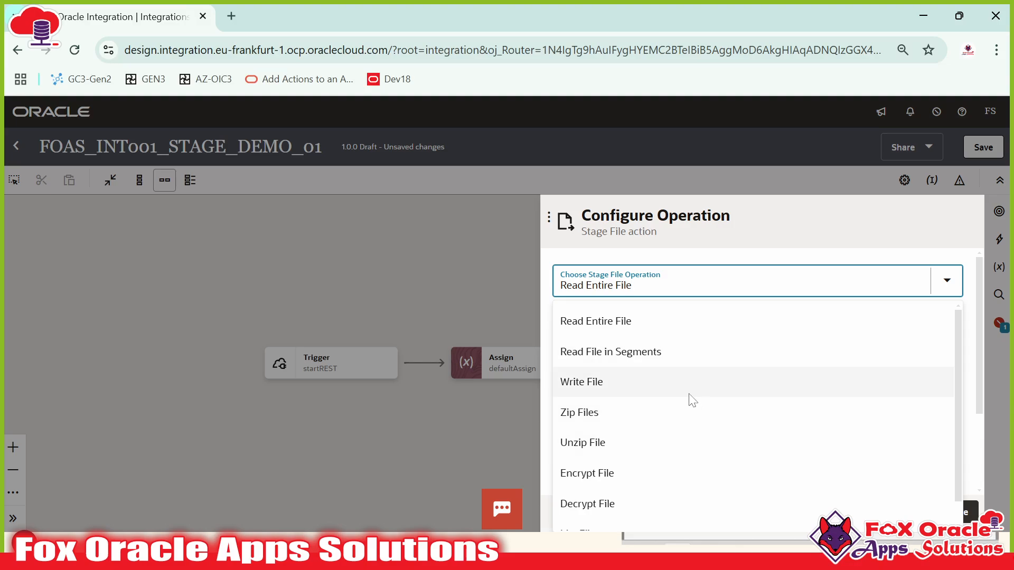
click(588, 391)
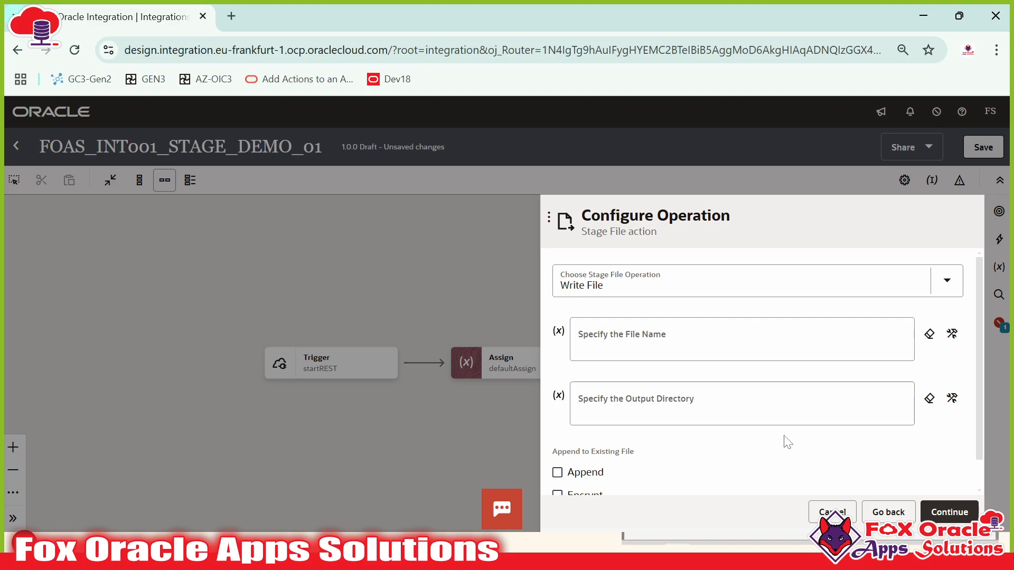
- Set the Write File name to $var_FileName and the output directory to '/temp'
click(664, 332)
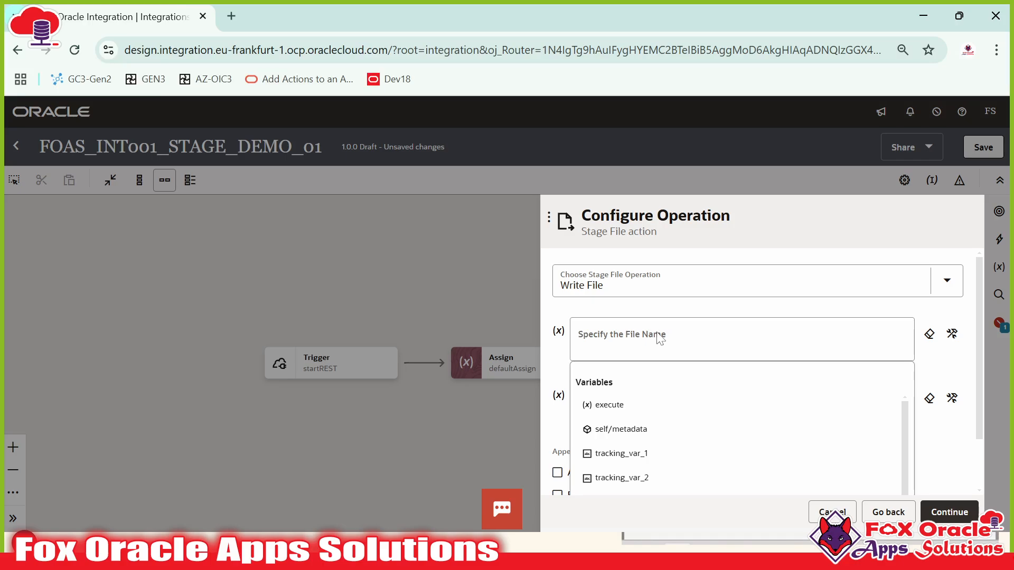
click(952, 334)
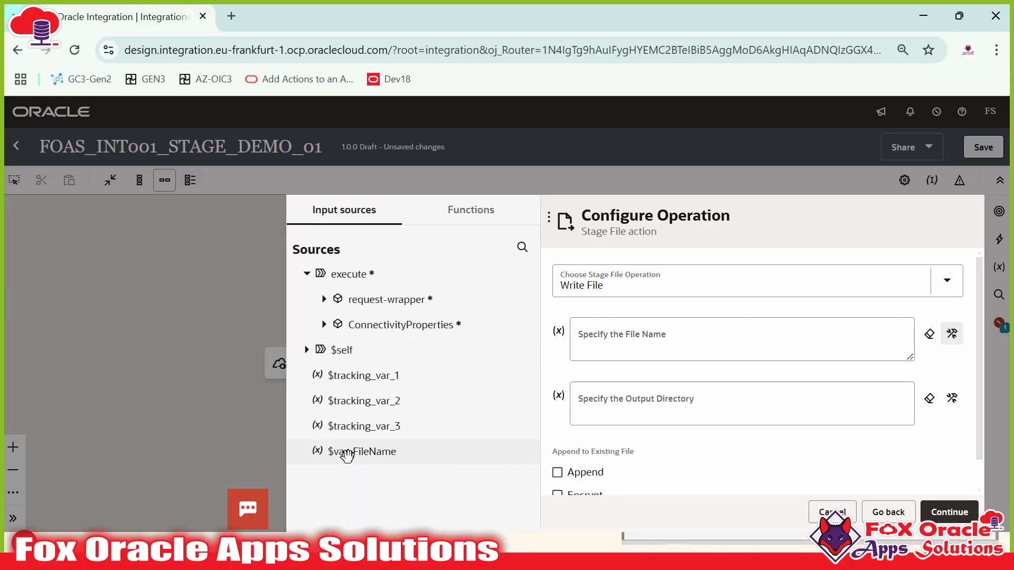
drag(357, 451, 612, 346)
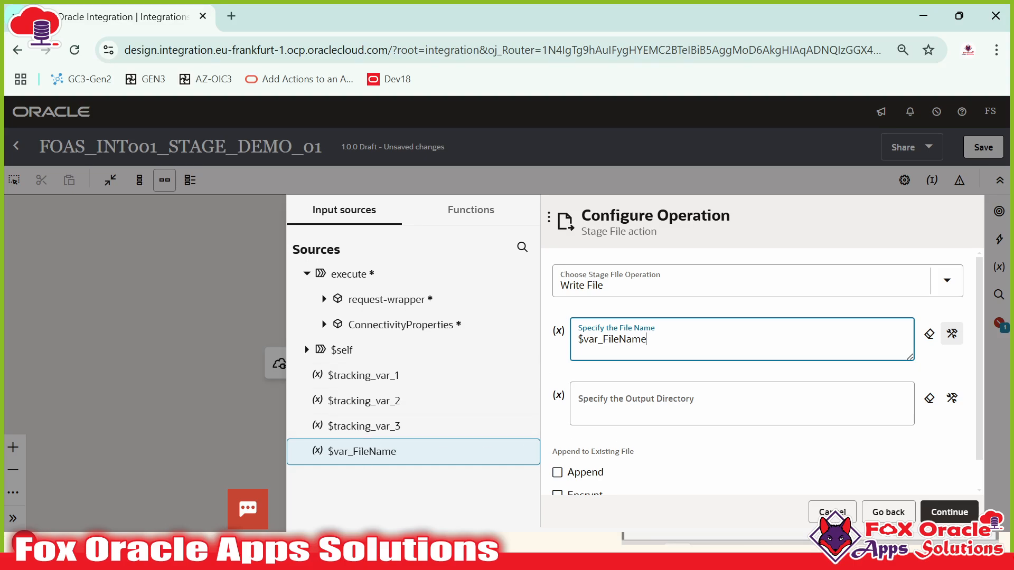
click(601, 407)
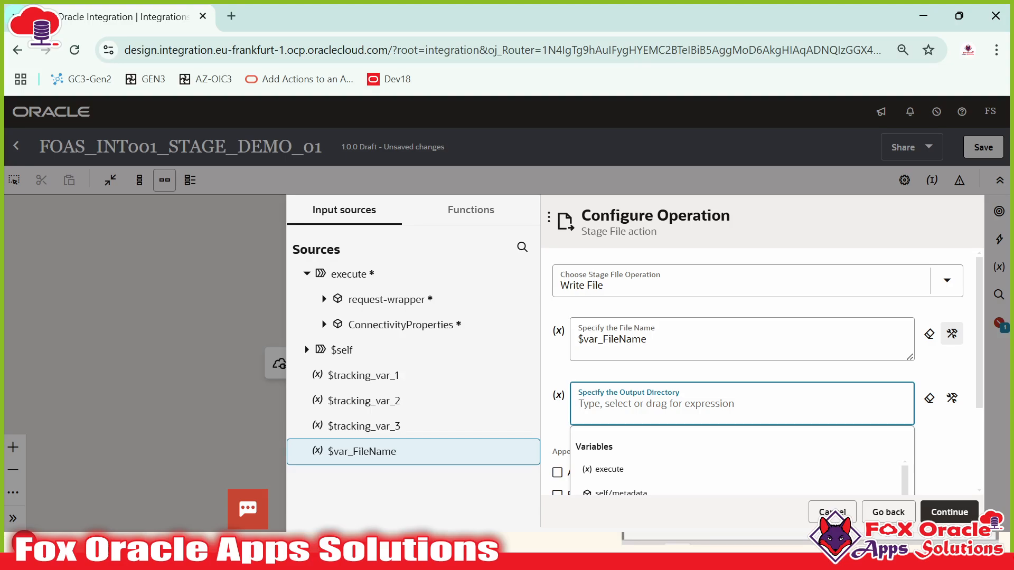
text(')
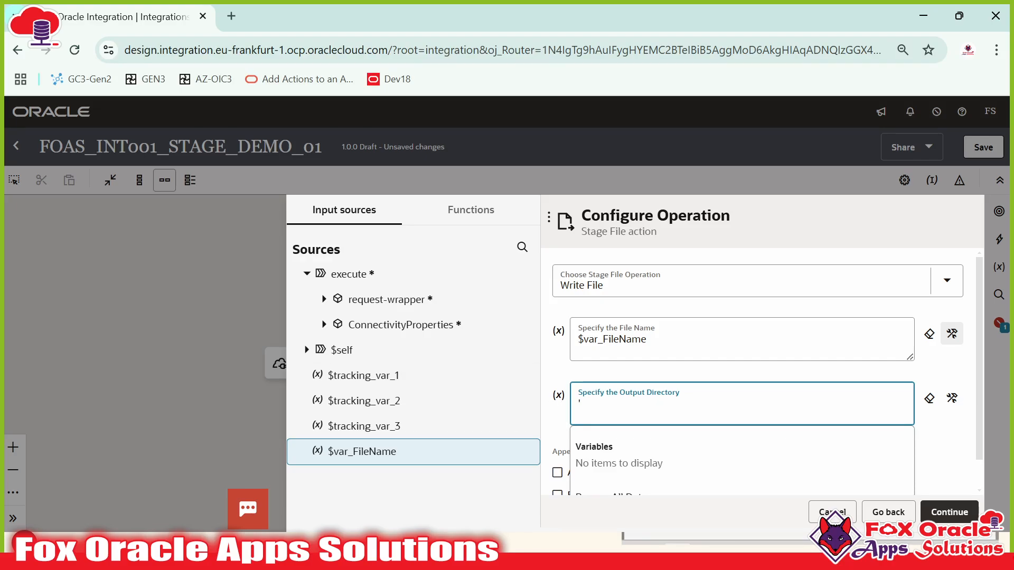
text(temp')
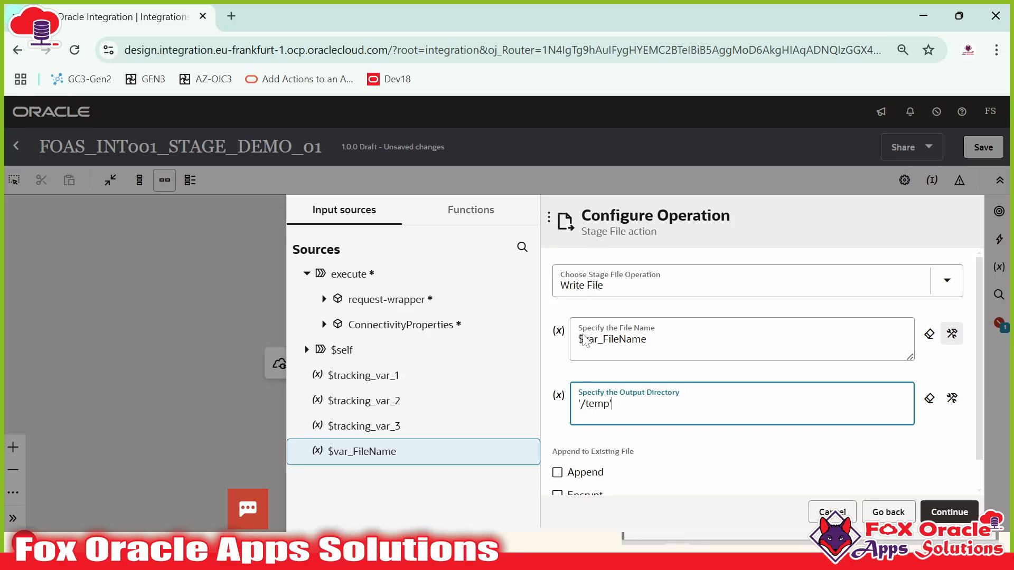
key(shift+Right)
key(shift+Right)
key(shift+Right)
key(shift+Right)
key(Right)
scroll(658, 416, down, 1)
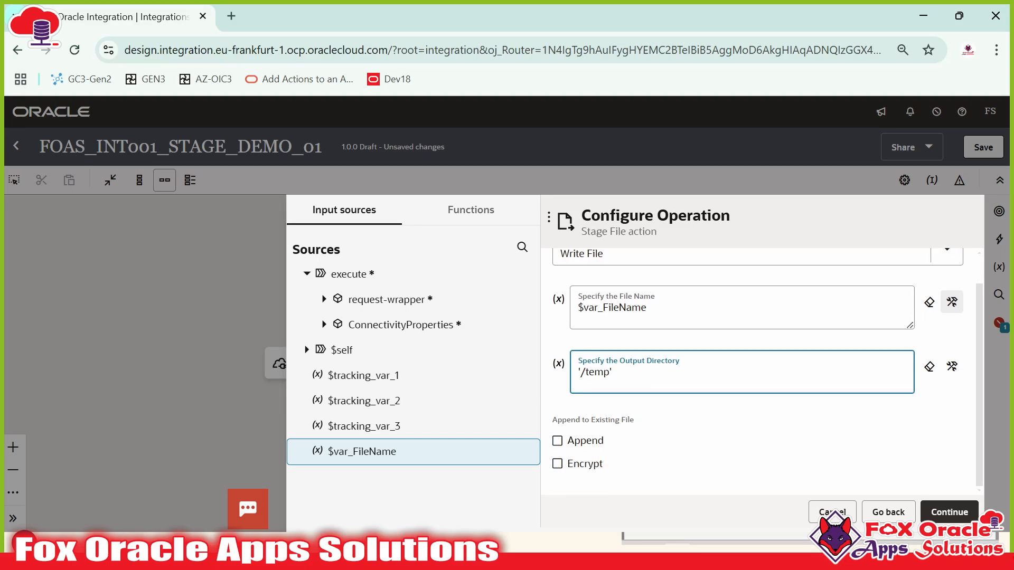
key(alt+Tab)
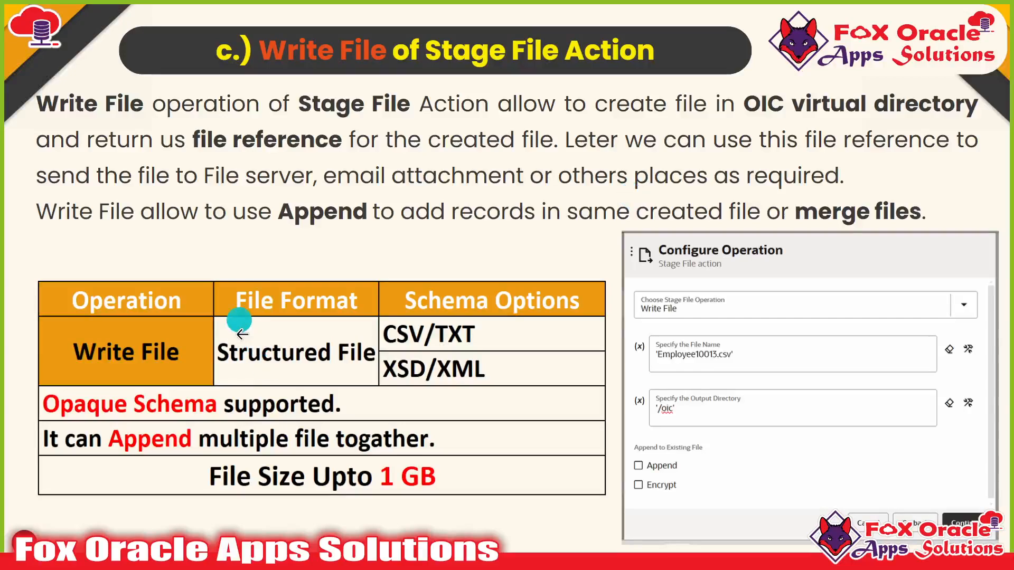
- Append the line File Directory: '/temp' to the end of the Notepad++ notes
key(alt+Tab)
key(alt+Tab)
key(ctrl+End)
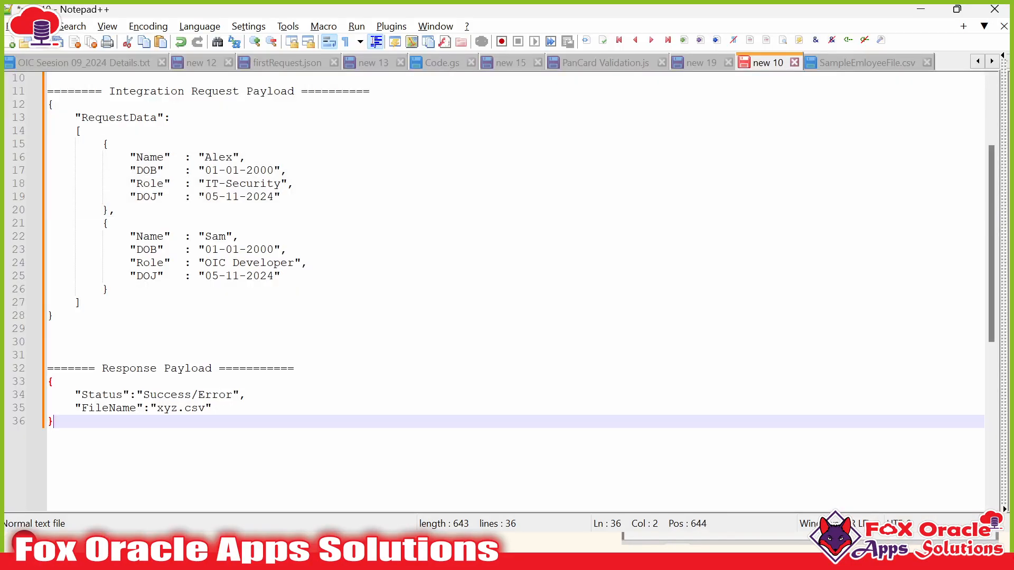
scroll(515, 251, down, 2)
key(Return)
key(Return)
key(Return)
key(Return)
key(Return)
key(Return)
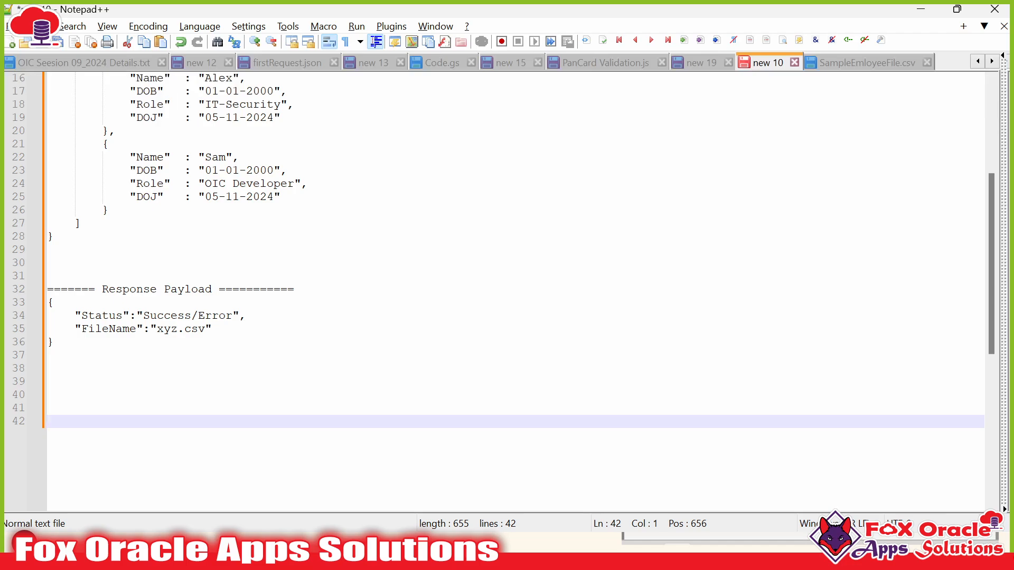
text('/temp')
key(Up)
key(Right)
text(File Directory)
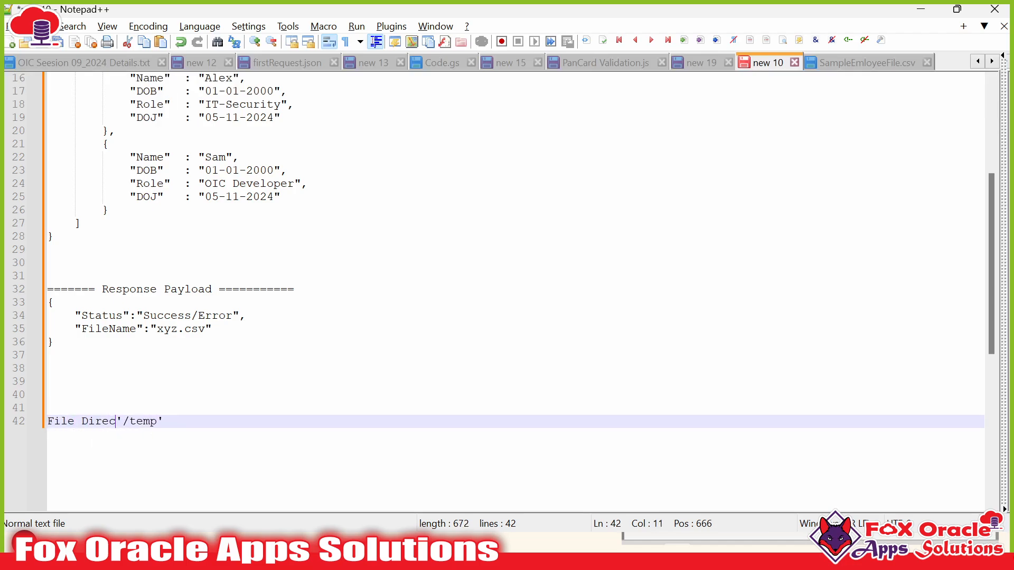
text(:)
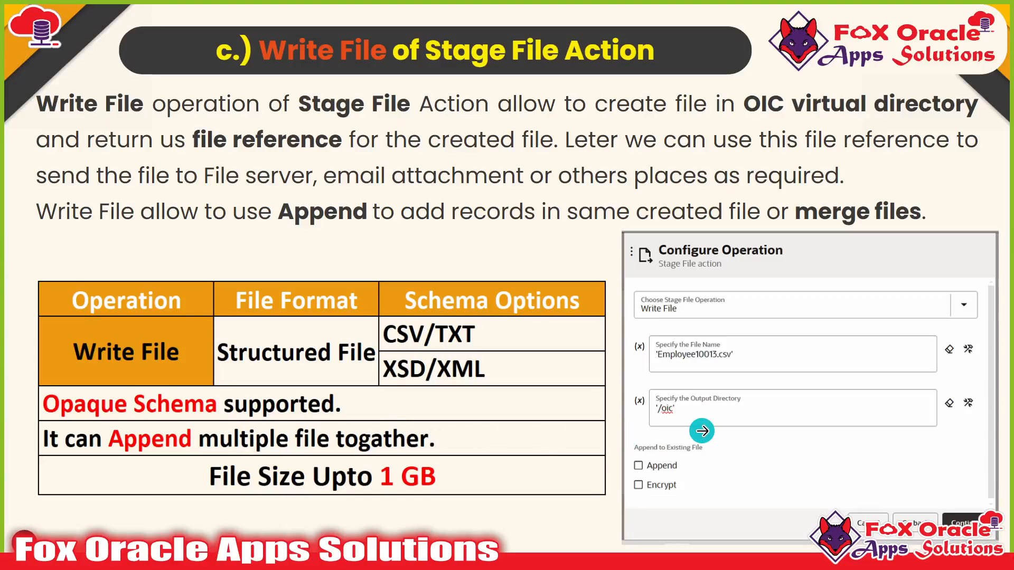
key(alt+Tab)
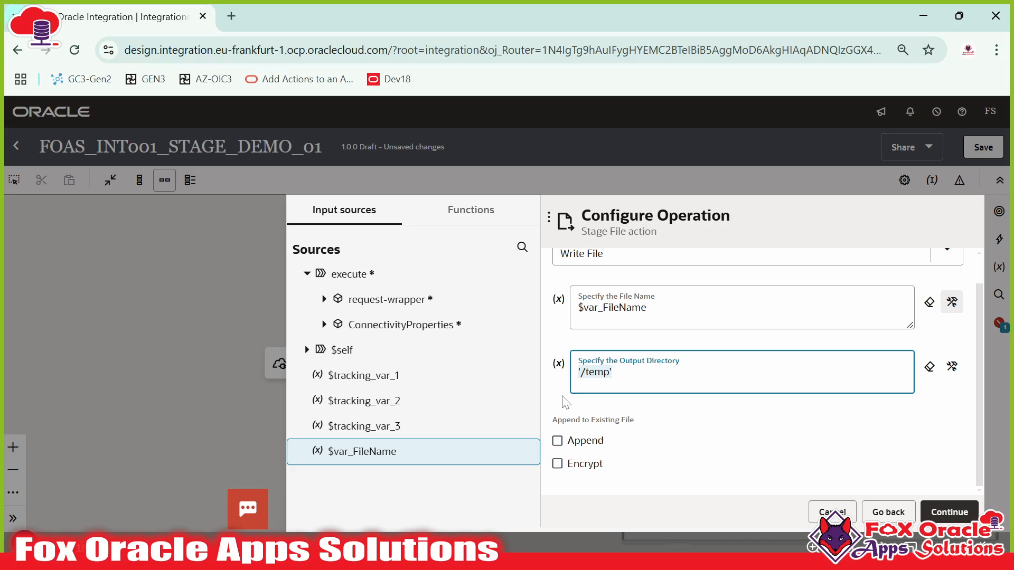
- Keep schema options at Yes with Sample delimited document (e.g. CSV) and proceed to format definition
click(946, 510)
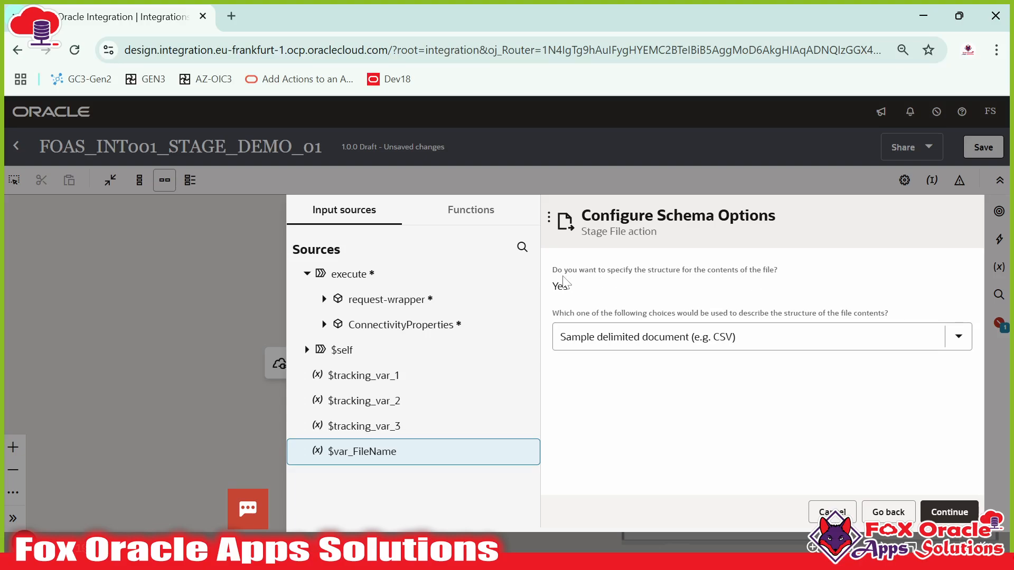
click(560, 286)
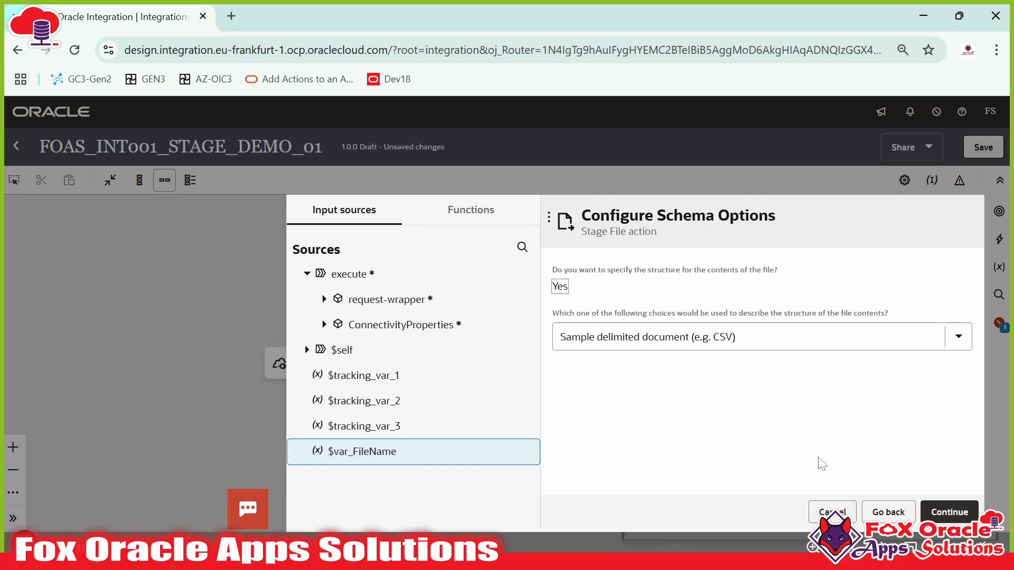
click(883, 511)
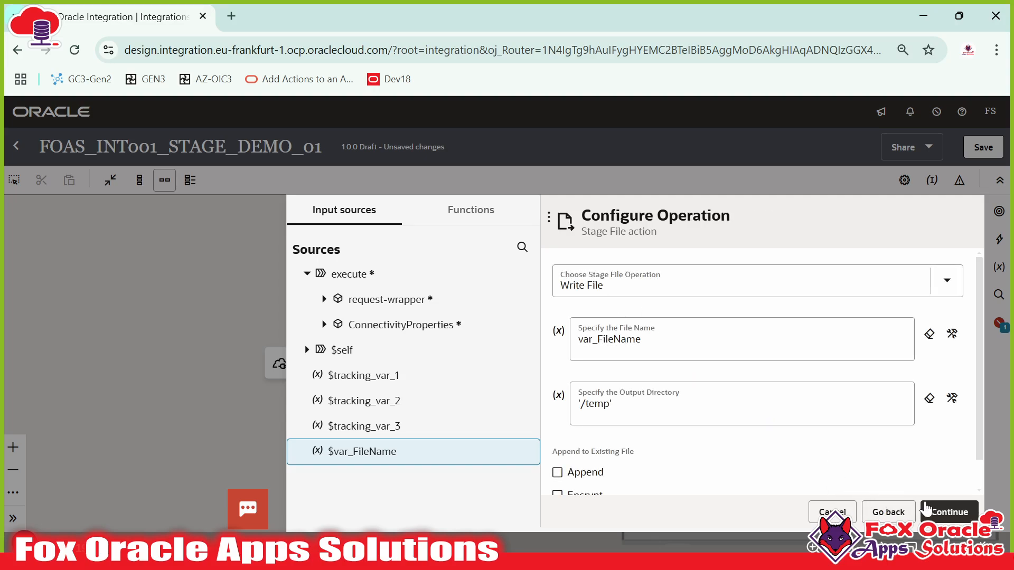
click(925, 509)
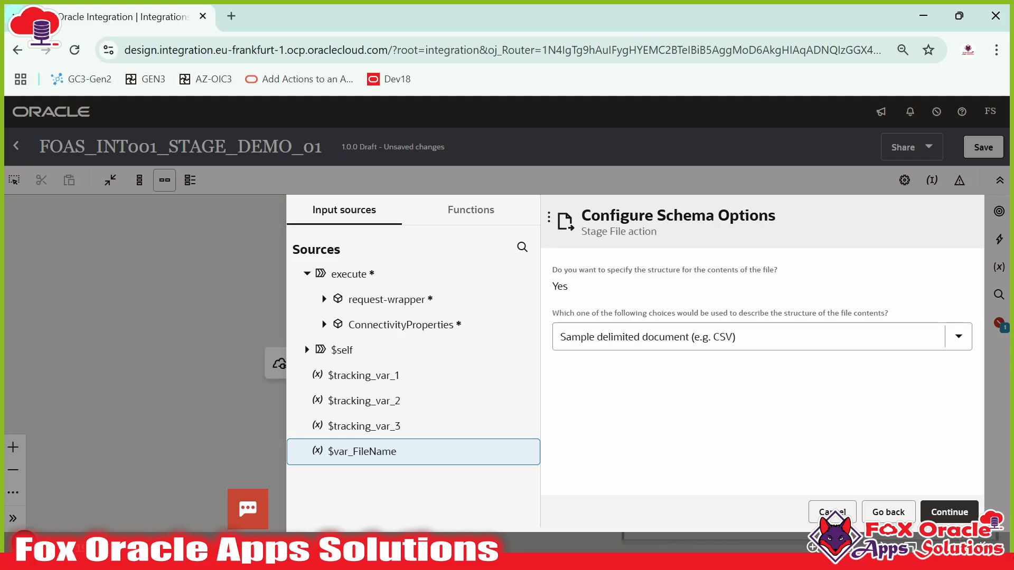
click(958, 336)
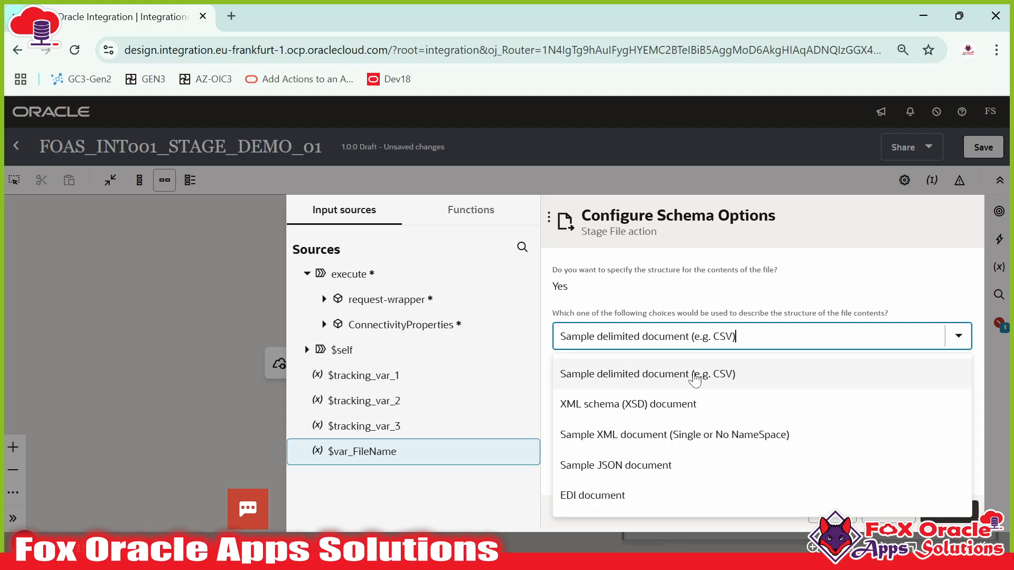
click(702, 374)
click(944, 516)
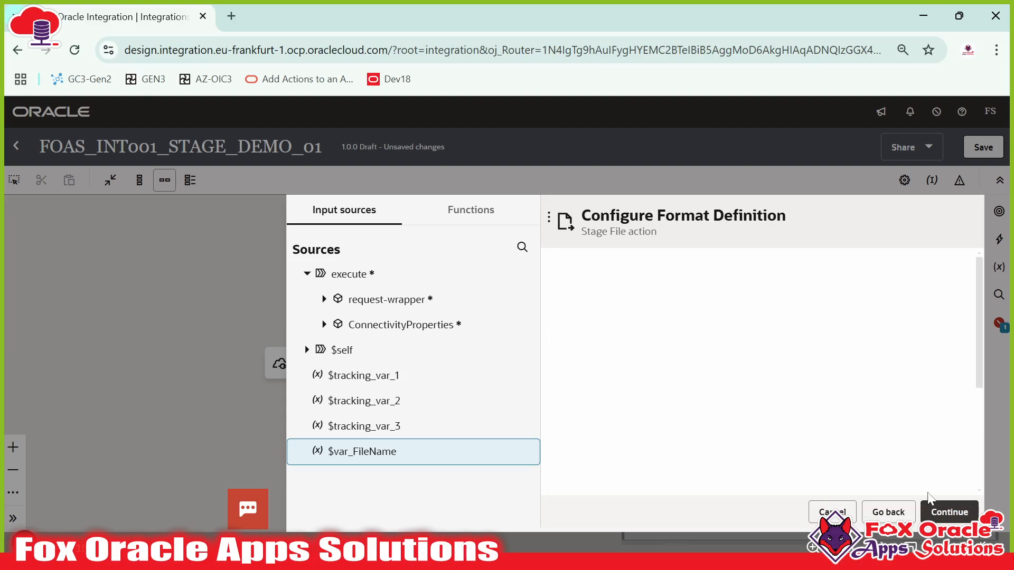
- Open SampleEmloyeeFile.csv in Notepad++ and select all its contents
scroll(804, 332, down, 3)
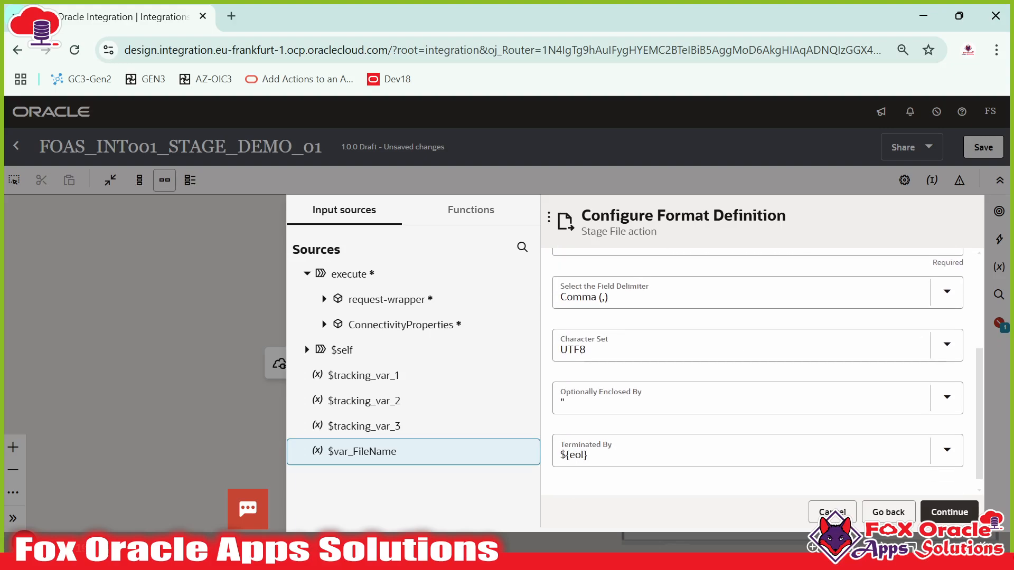
scroll(805, 333, up, 3)
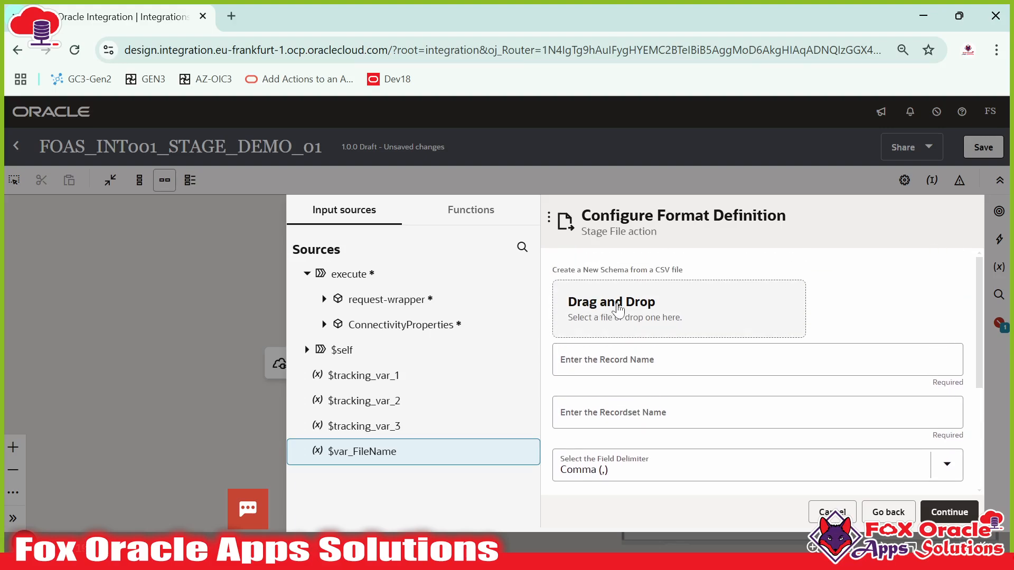
key(alt+Tab)
key(alt+Tab)
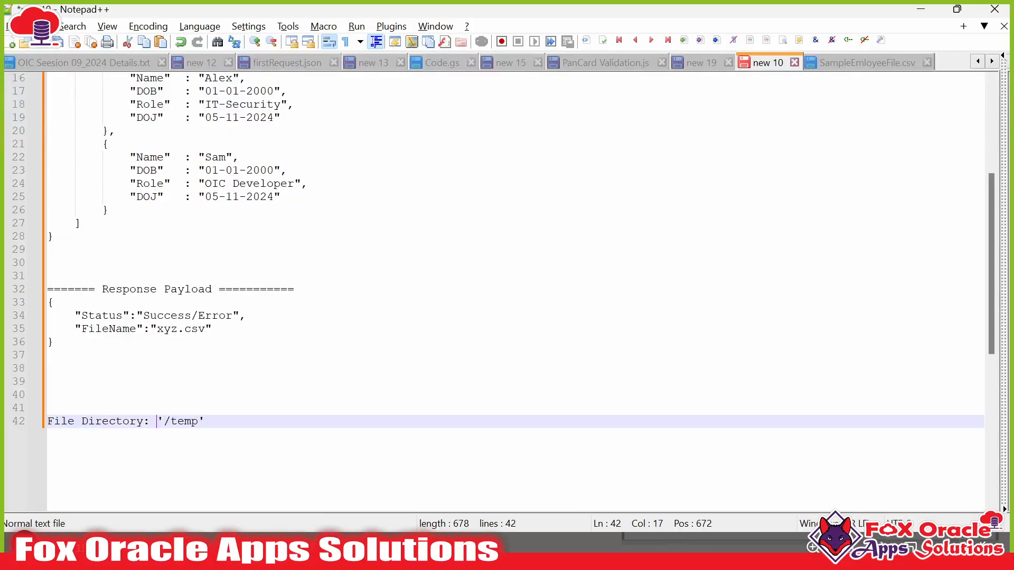
click(855, 63)
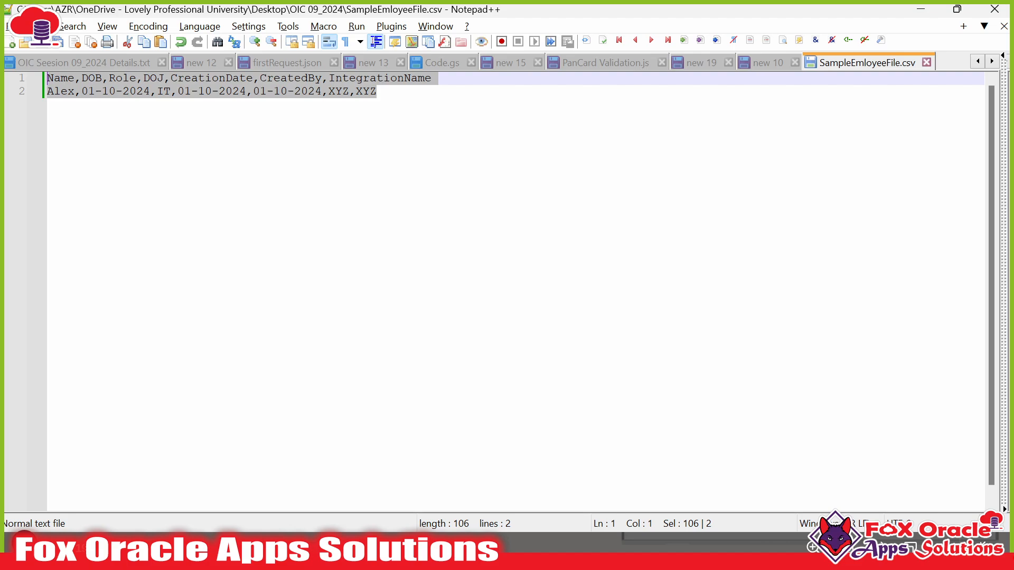
click(376, 92)
key(ctrl+a)
key(alt+Tab)
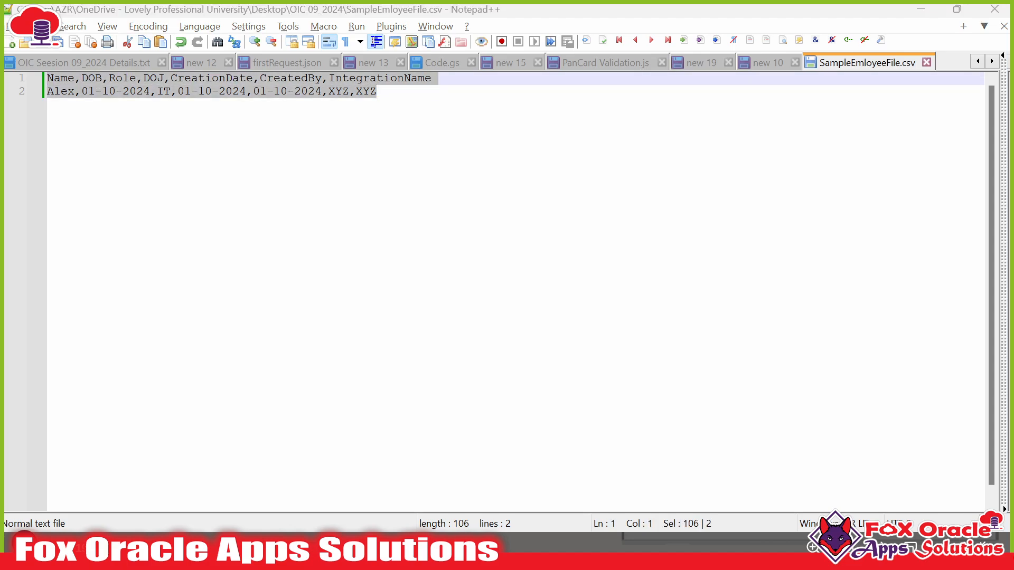
- Upload SampleEmloyeeFile.csv from Desktop > OIC 09_2024 as the sample CSV
click(612, 312)
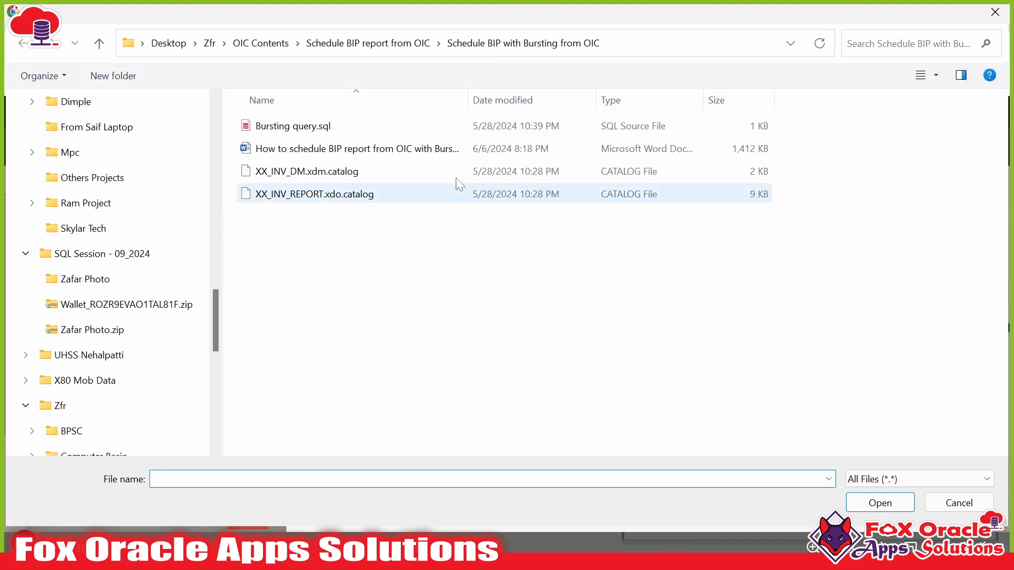
click(164, 43)
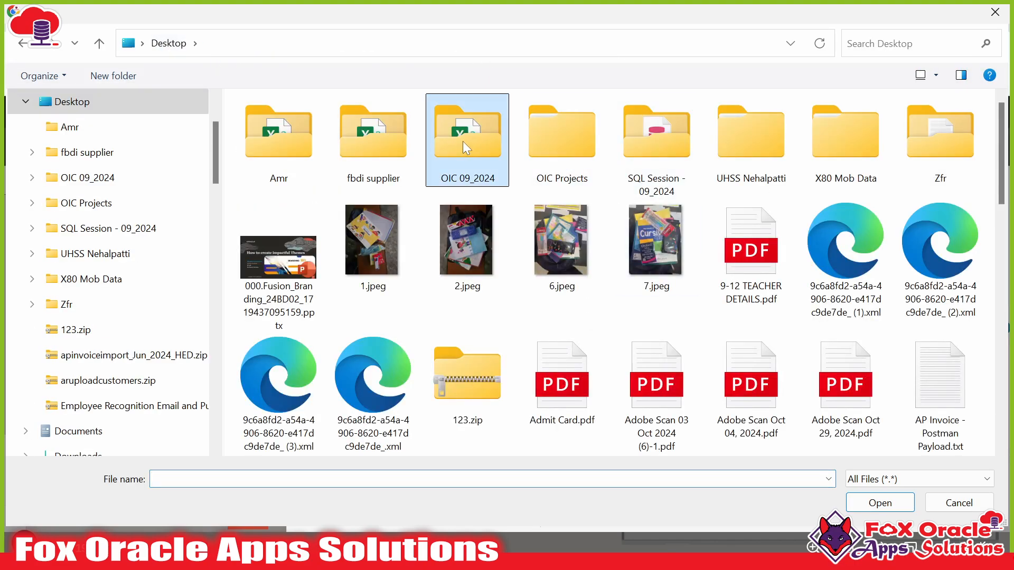
double_click(462, 141)
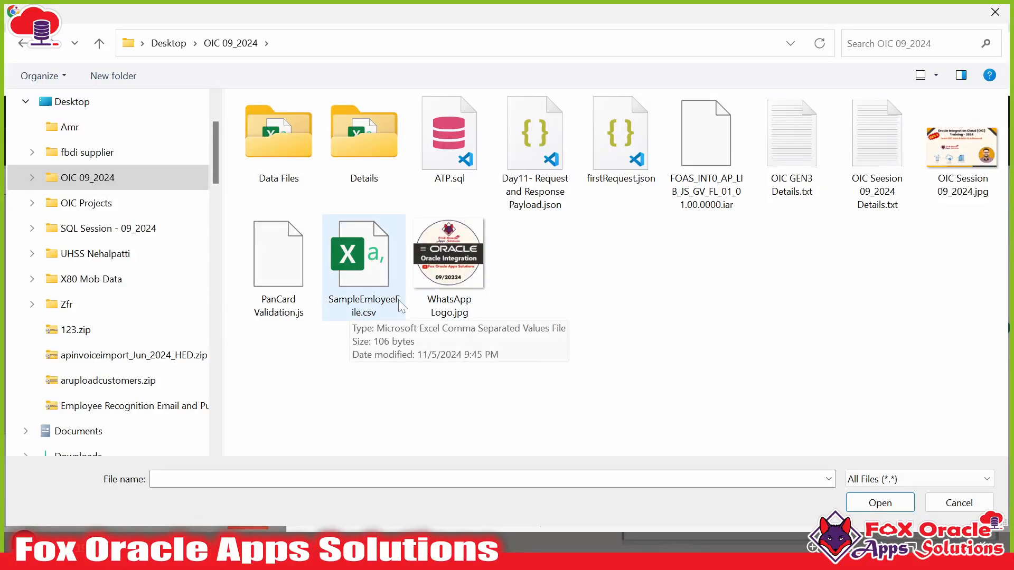
click(368, 311)
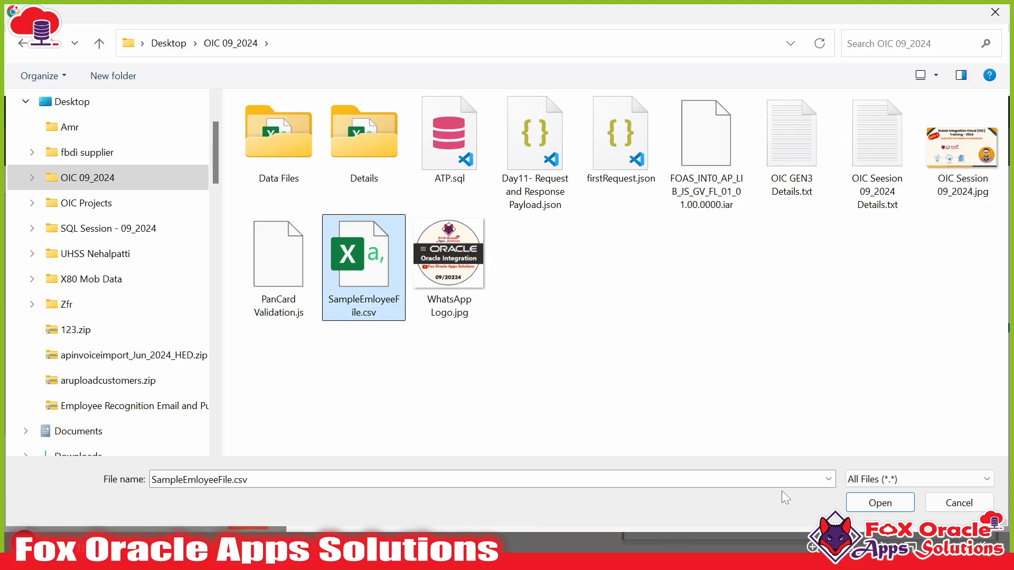
click(878, 504)
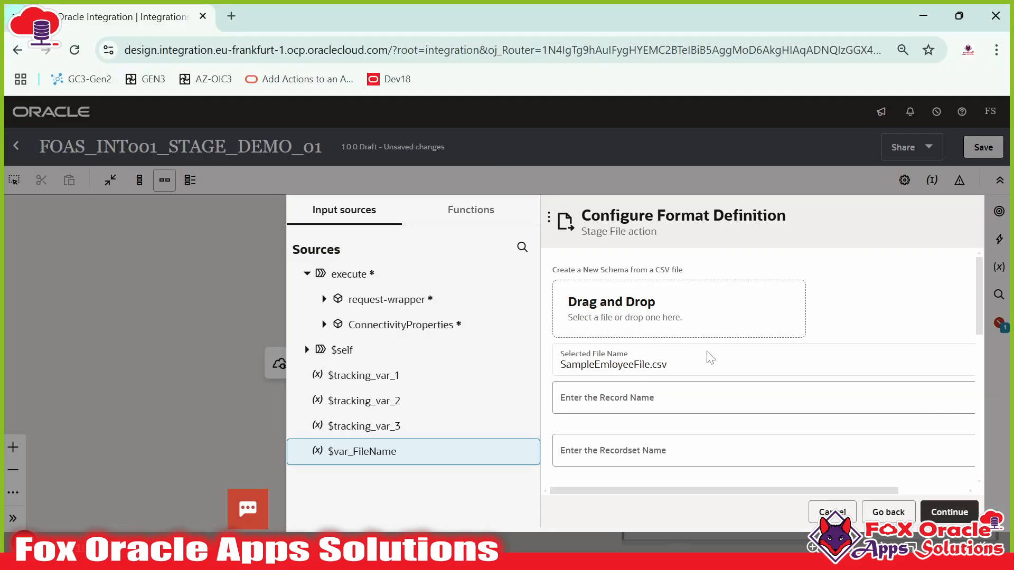
- Widen the form to check the full CreationDate, CreatedBy and IntegrationName column names
scroll(657, 375, down, 10)
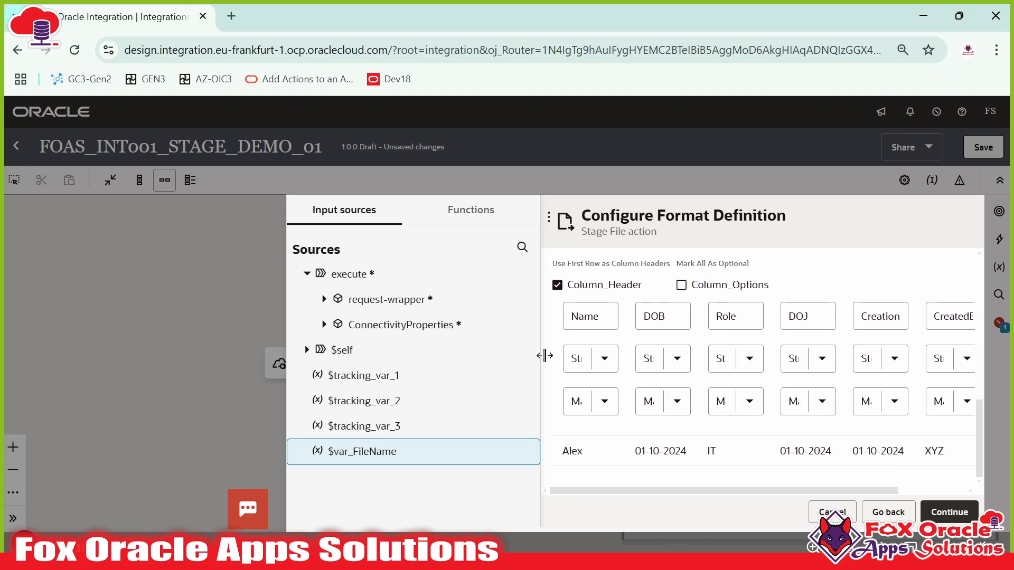
drag(543, 353, 289, 351)
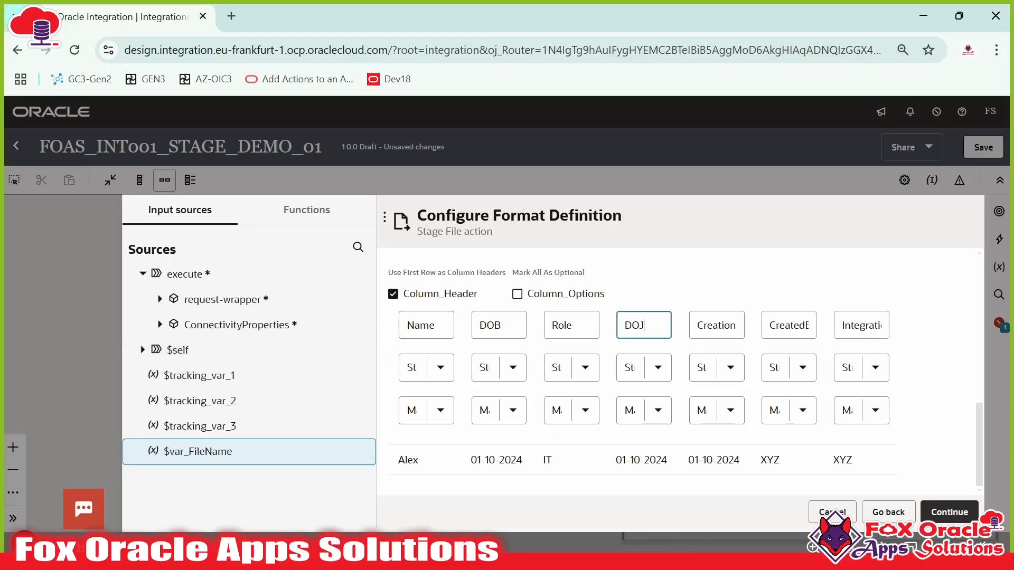
click(721, 325)
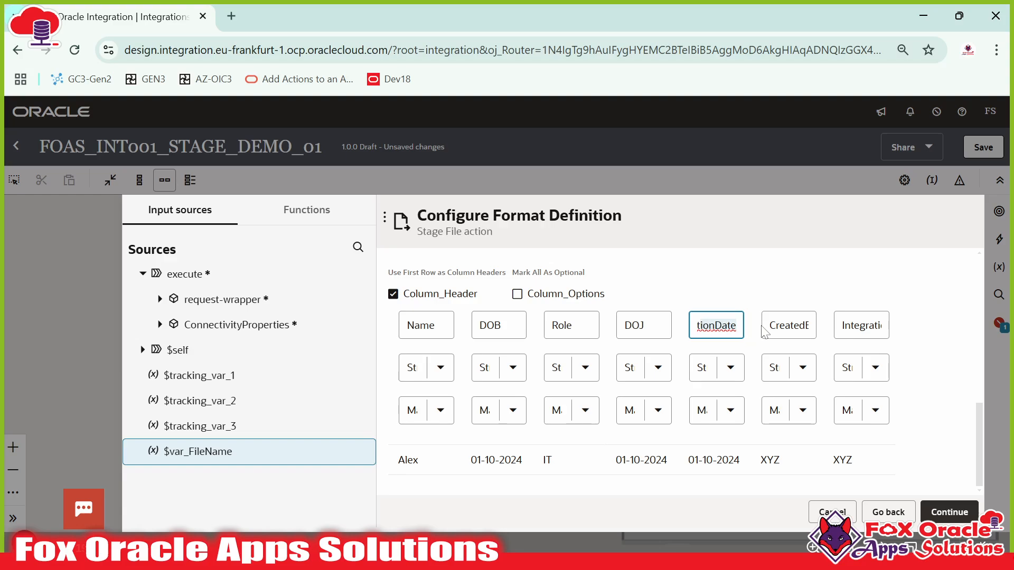
click(776, 325)
click(838, 332)
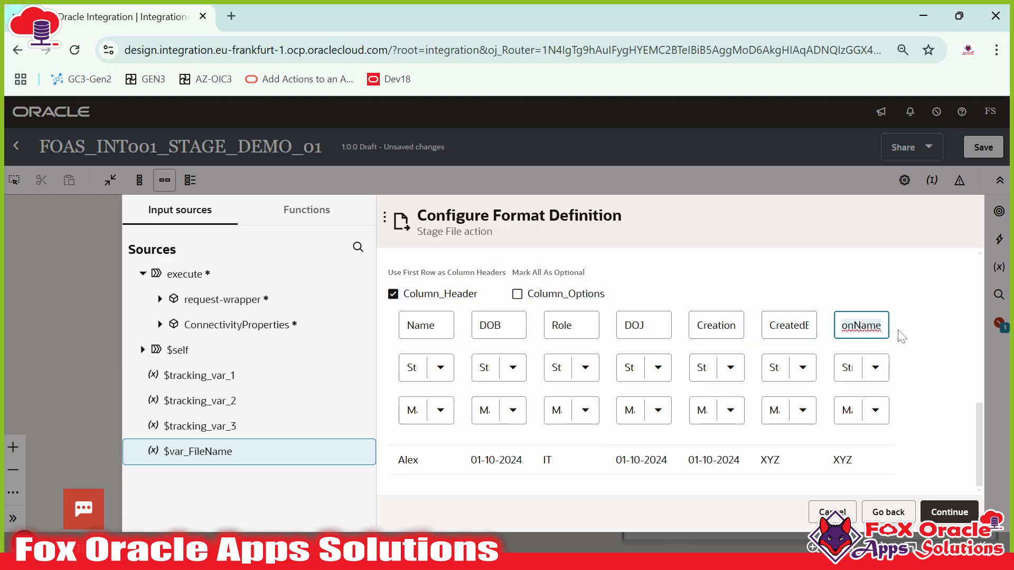
scroll(902, 336, up, 10)
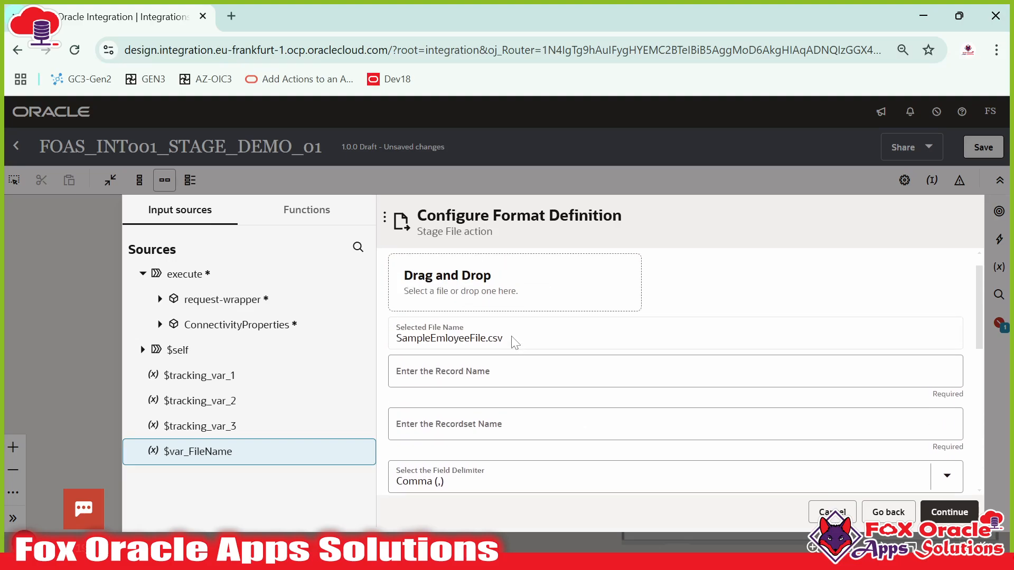
scroll(501, 346, down, 2)
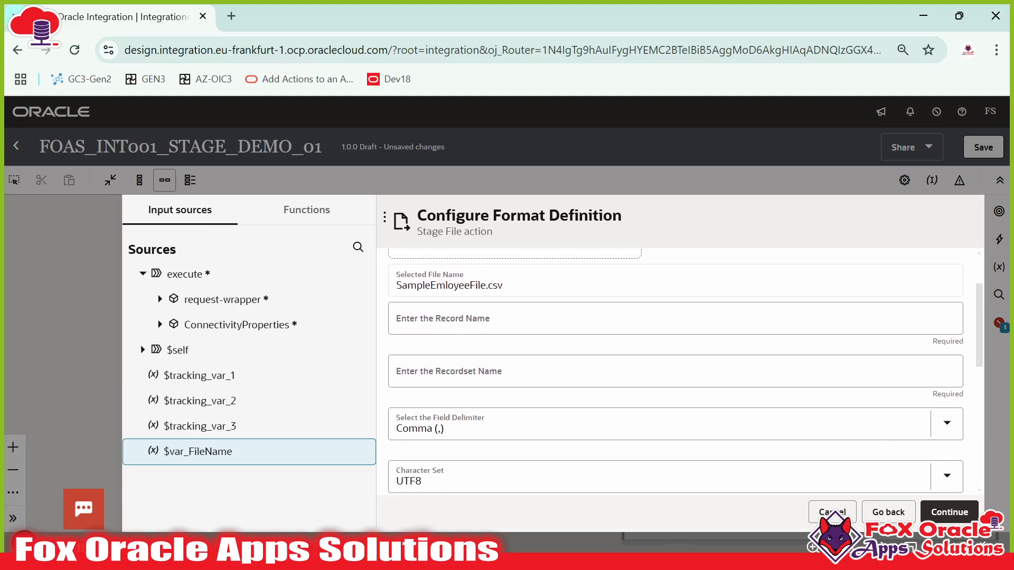
- Enter record name RN and recordset name RSN, then review the detected columns
click(419, 322)
click(460, 371)
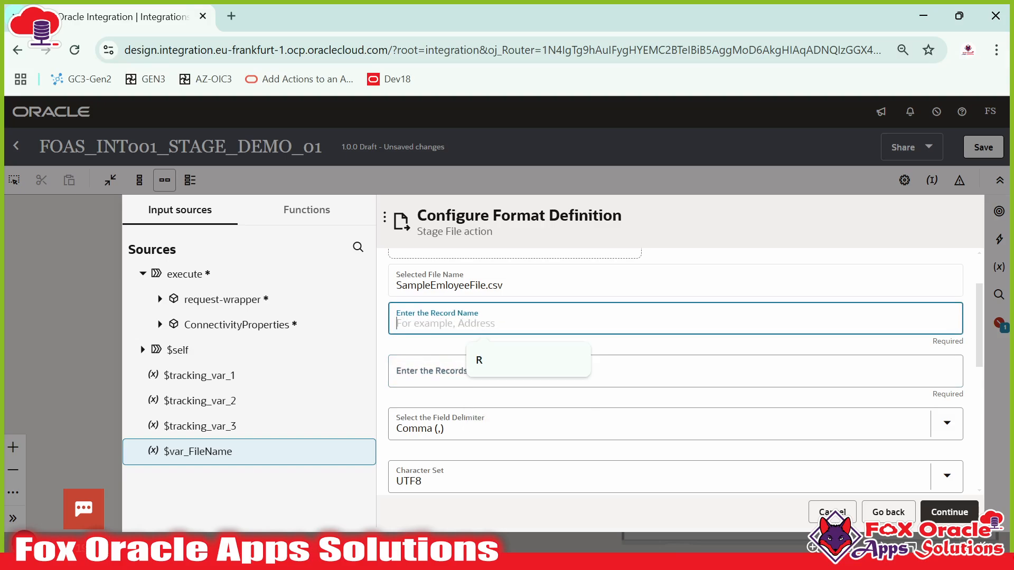
click(429, 376)
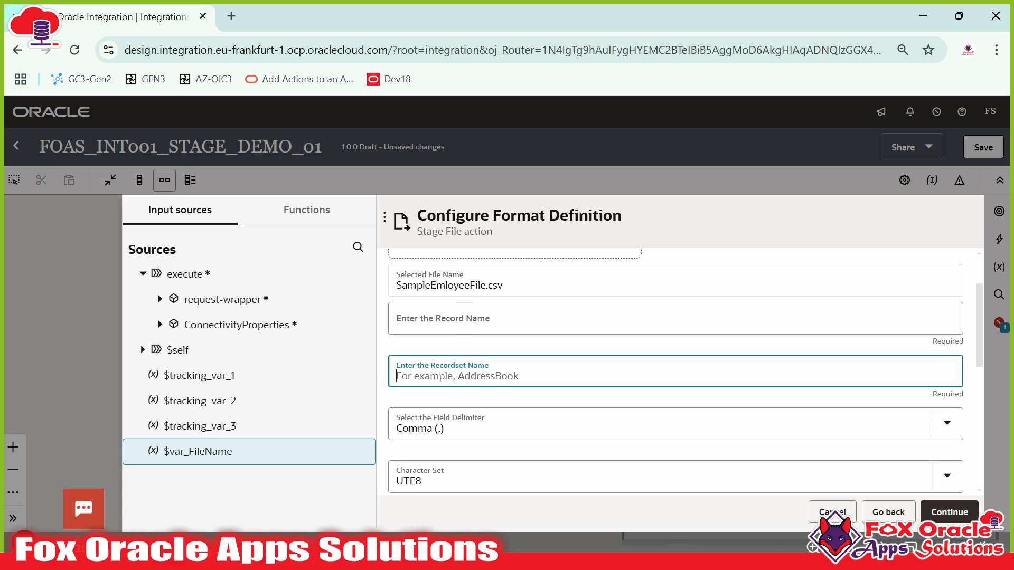
click(428, 319)
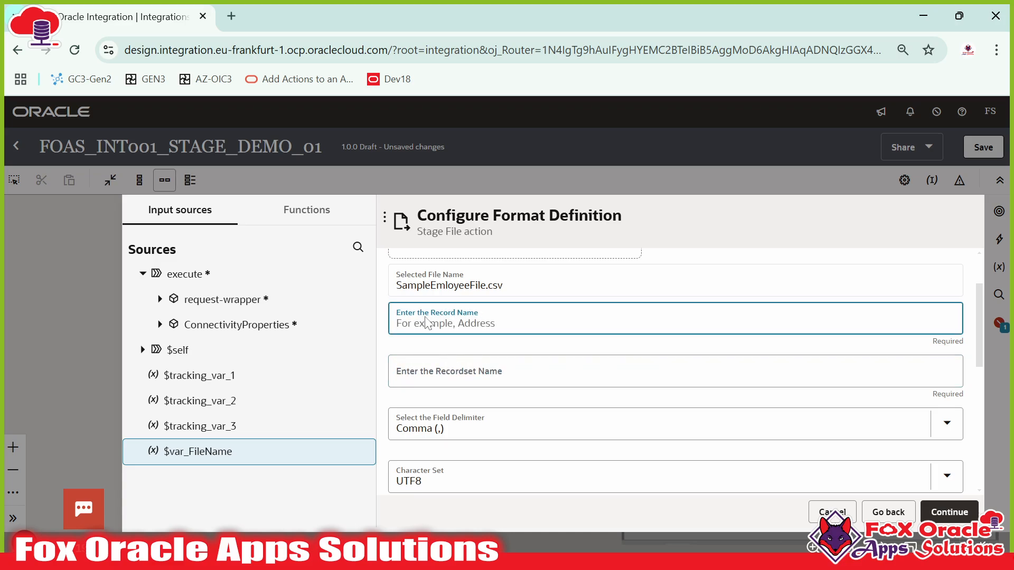
text(RN)
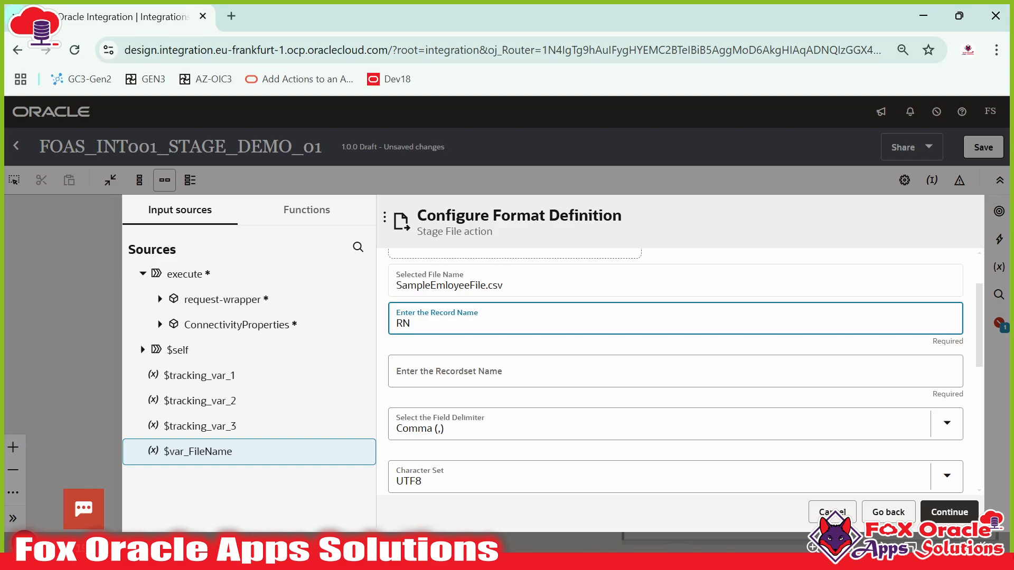
click(512, 376)
text(R)
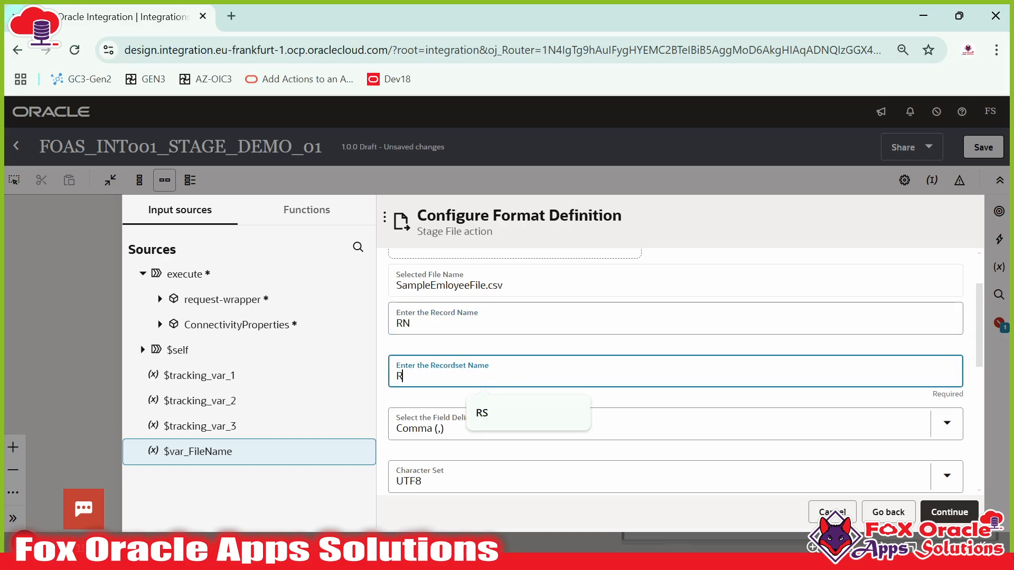
text(SN)
scroll(448, 396, up, 1)
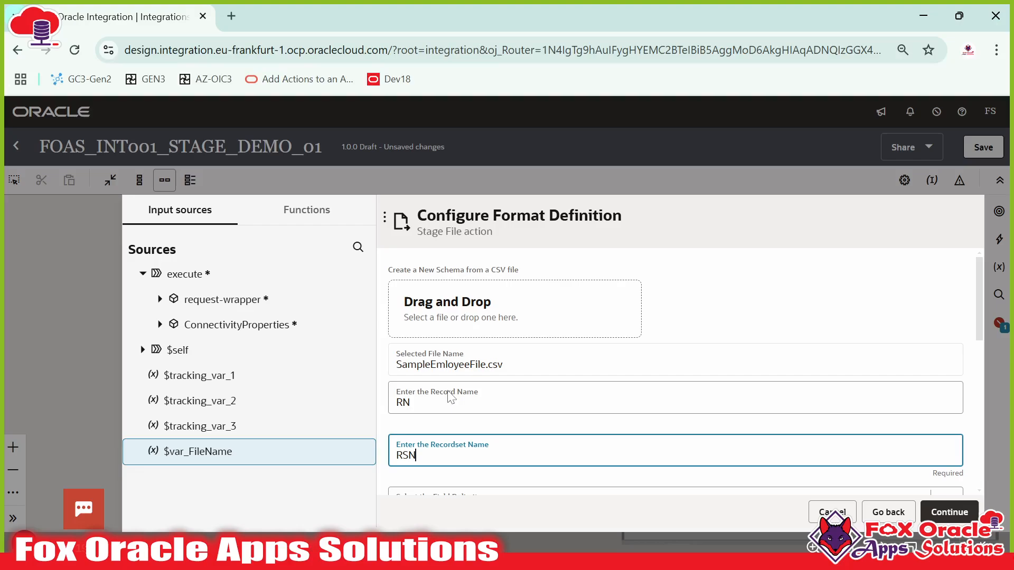
scroll(449, 387, down, 1)
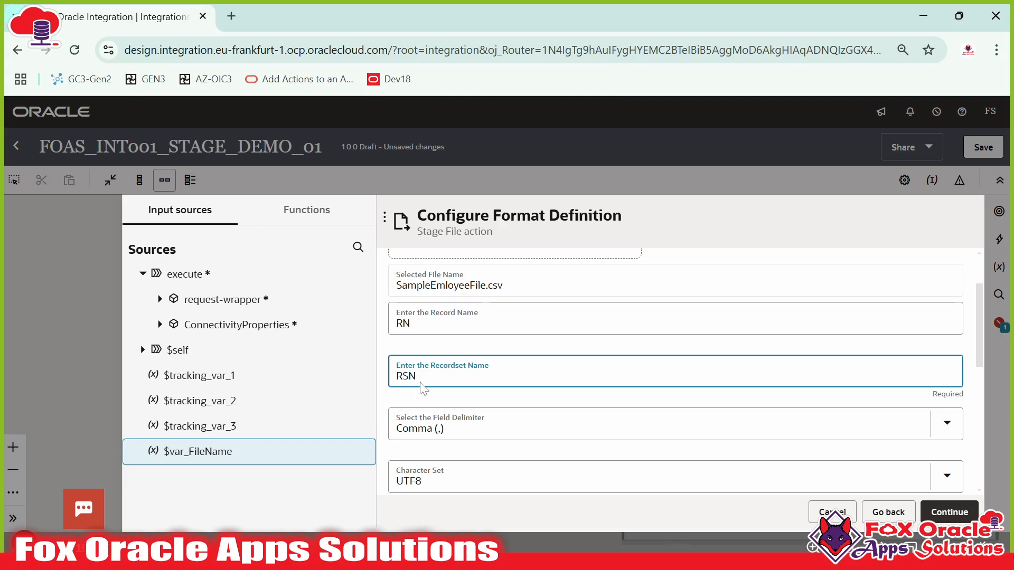
scroll(433, 386, down, 2)
scroll(433, 387, up, 1)
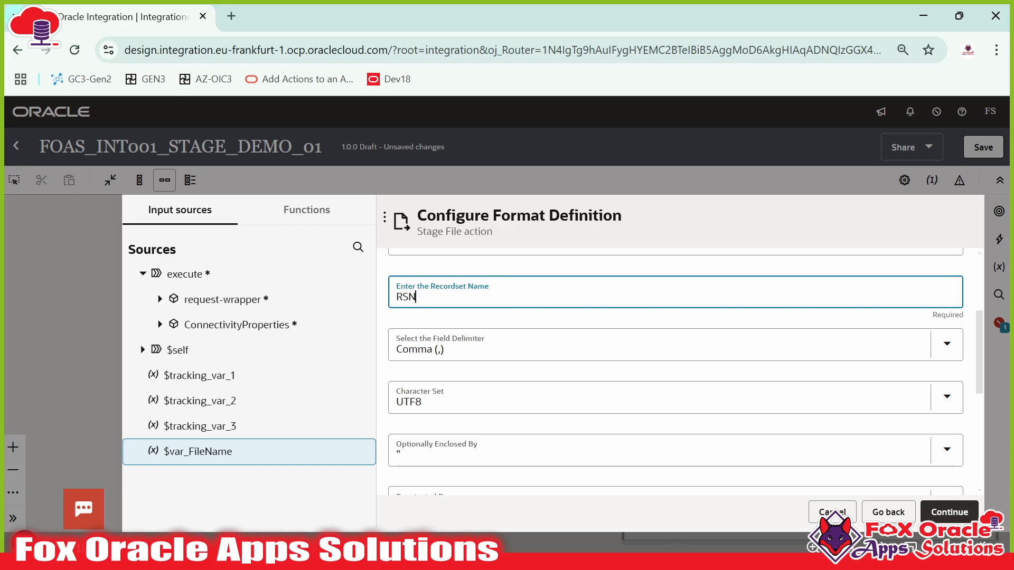
scroll(453, 392, down, 1)
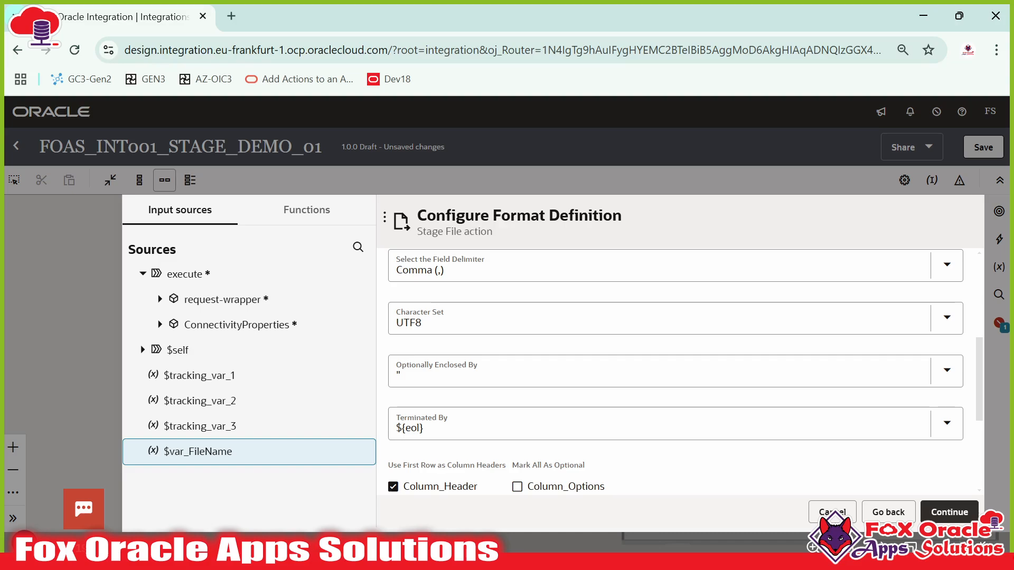
scroll(676, 370, down, 2)
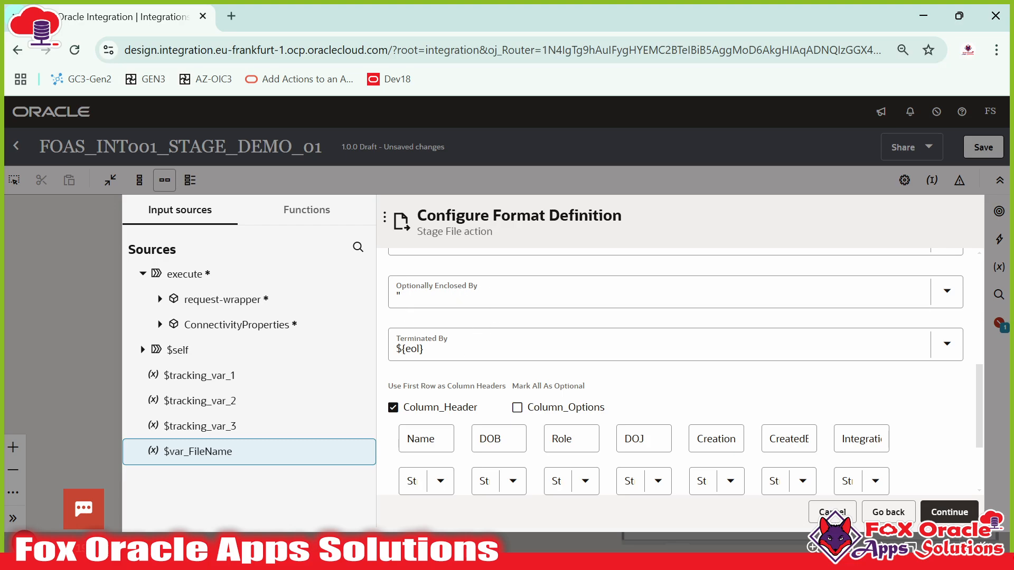
scroll(675, 369, down, 2)
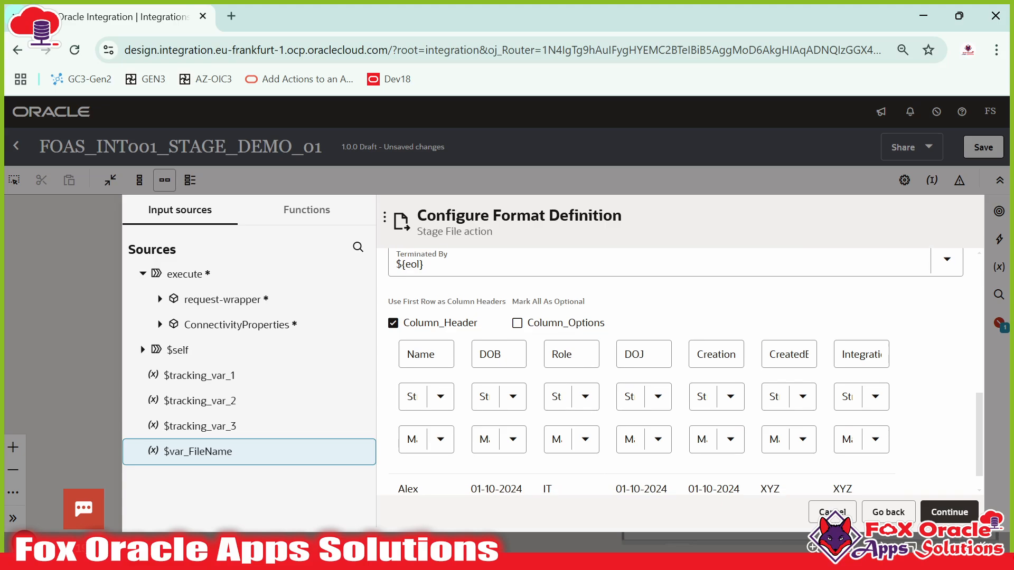
scroll(516, 362, down, 1)
scroll(466, 362, up, 2)
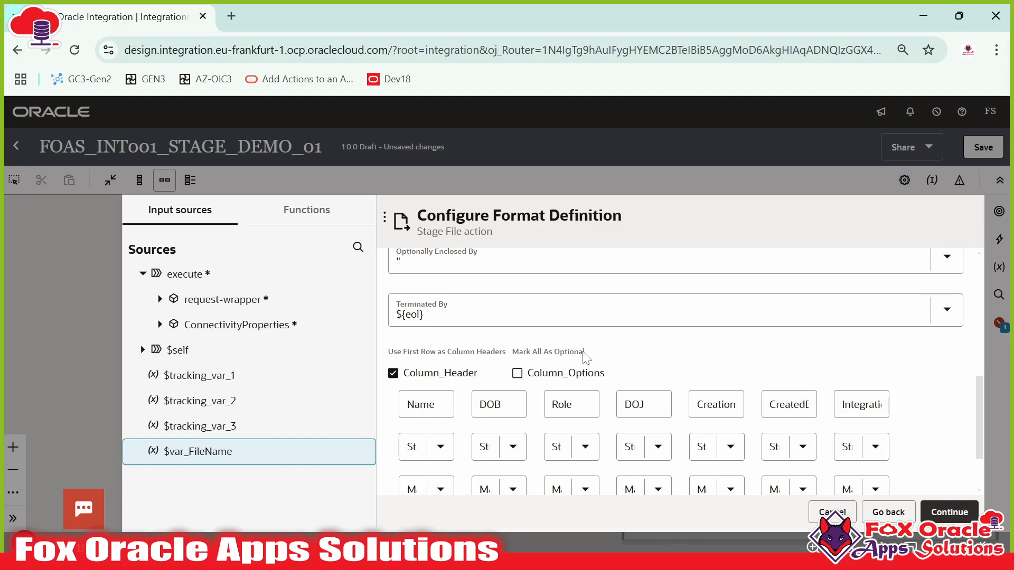
scroll(584, 357, up, 5)
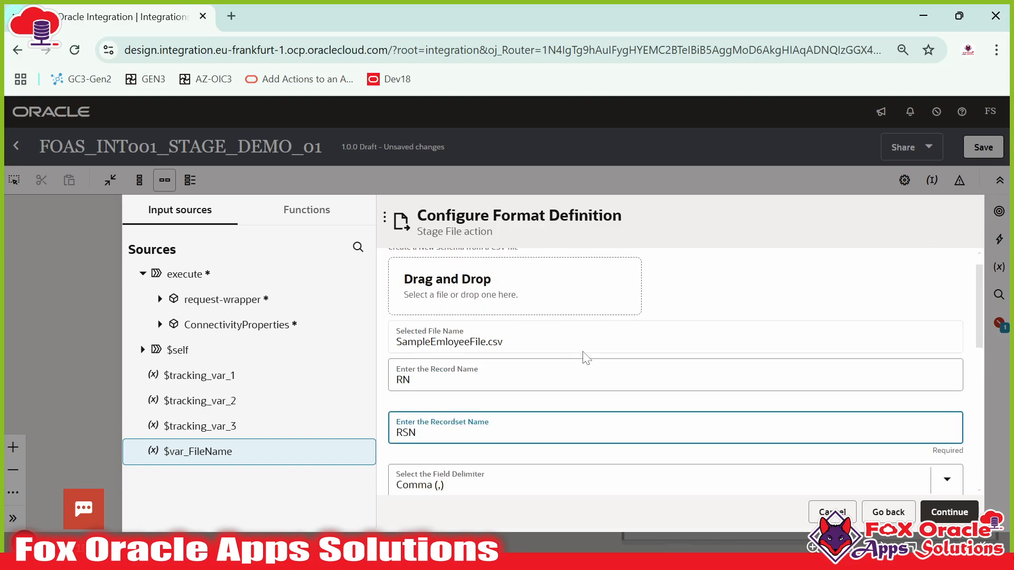
scroll(487, 350, down, 6)
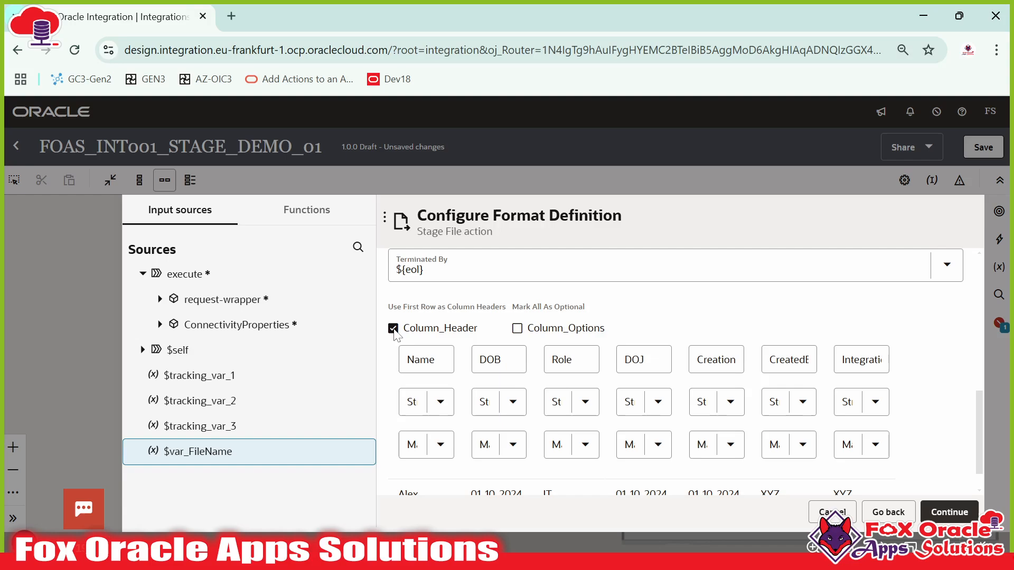
- Clear the data row of SampleEmloyeeFile.csv in Notepad++, replacing it with a tab
key(alt+Tab)
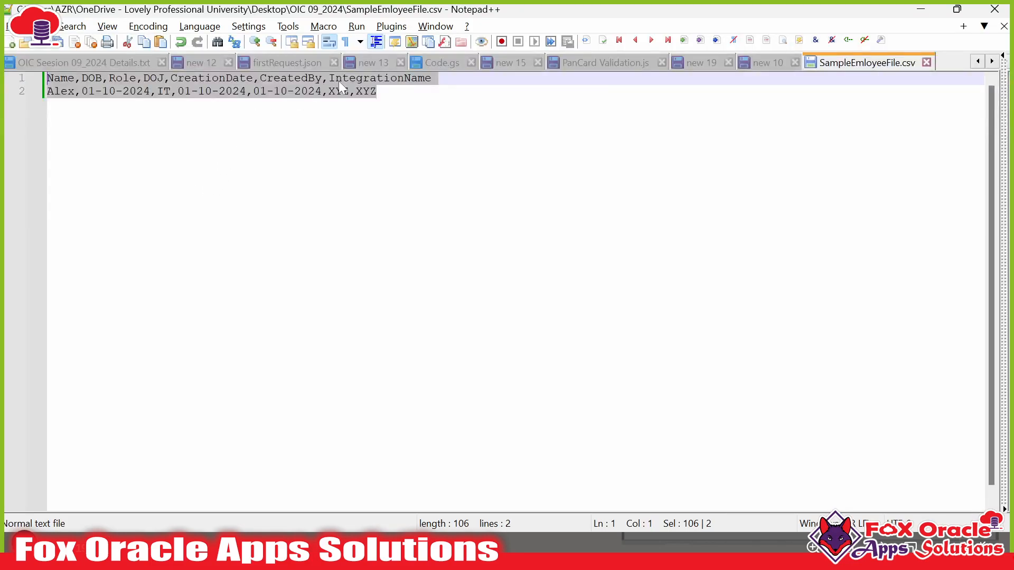
key(End)
key(shift+Home)
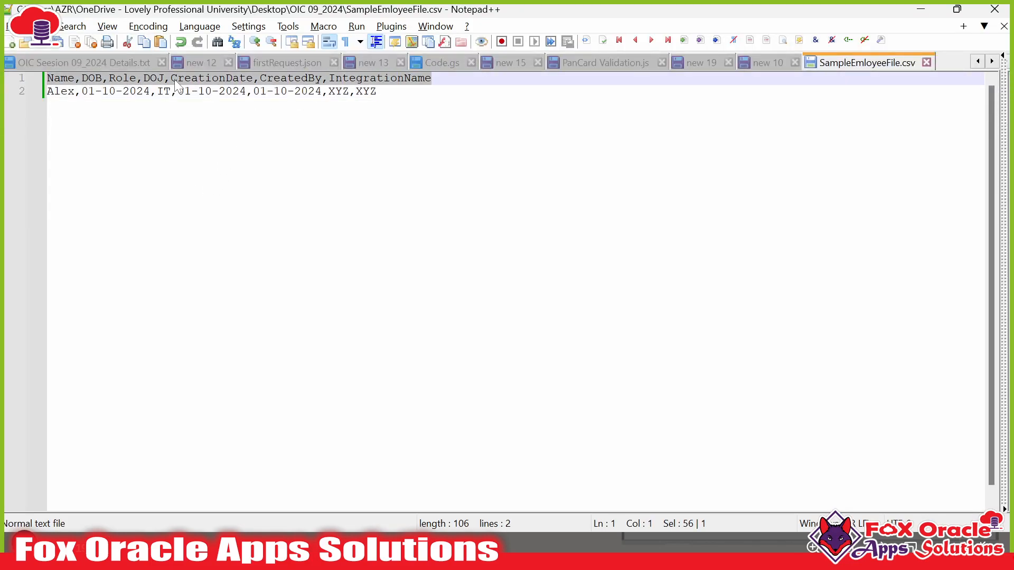
drag(377, 91, 44, 91)
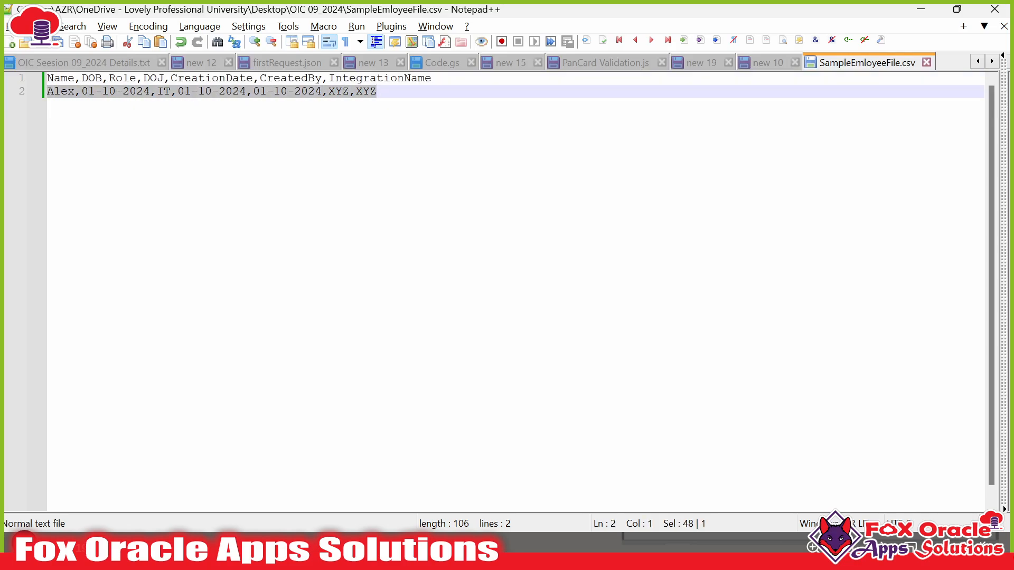
key(Tab)
key(alt+Tab)
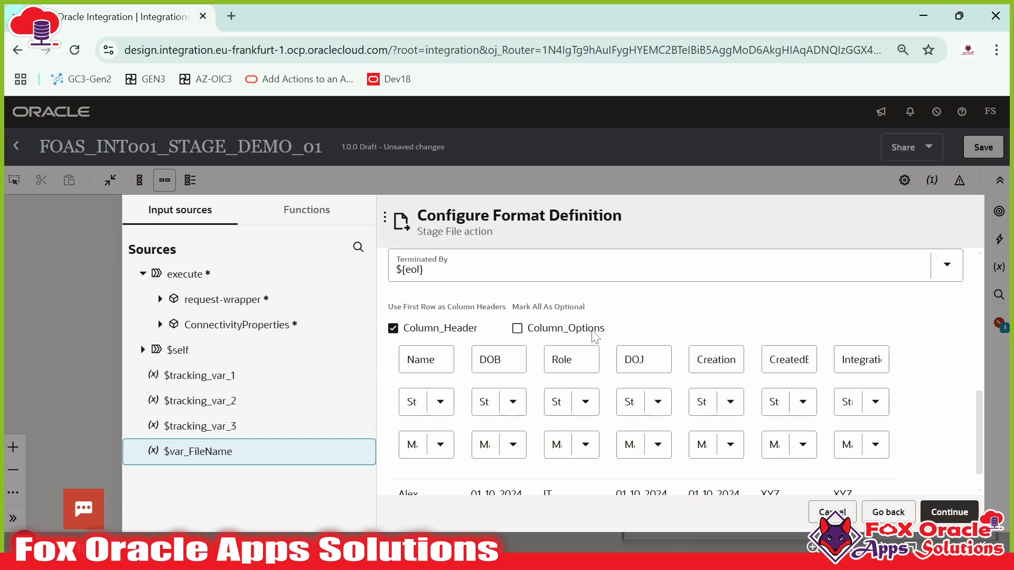
scroll(615, 380, down, 1)
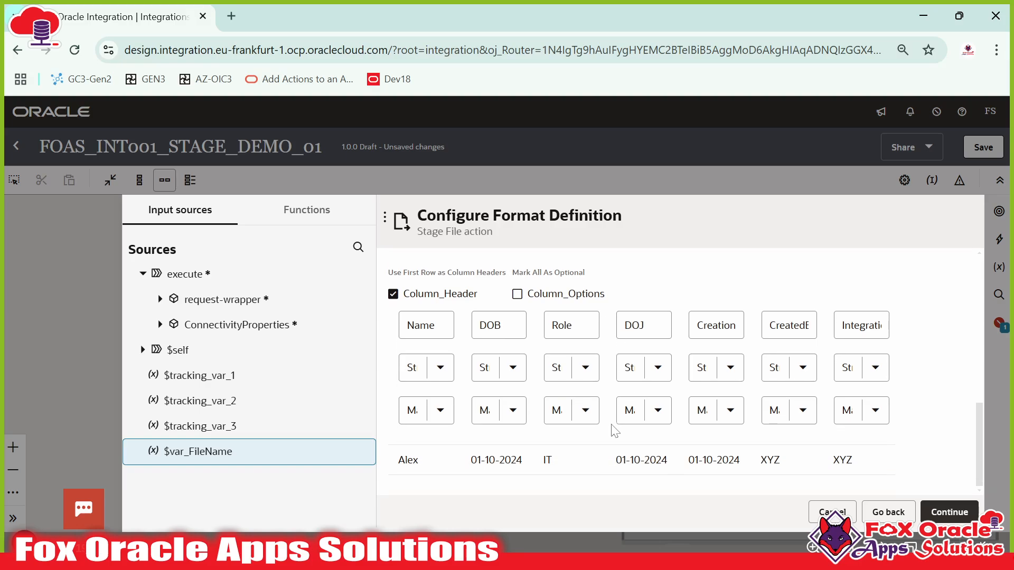
click(439, 412)
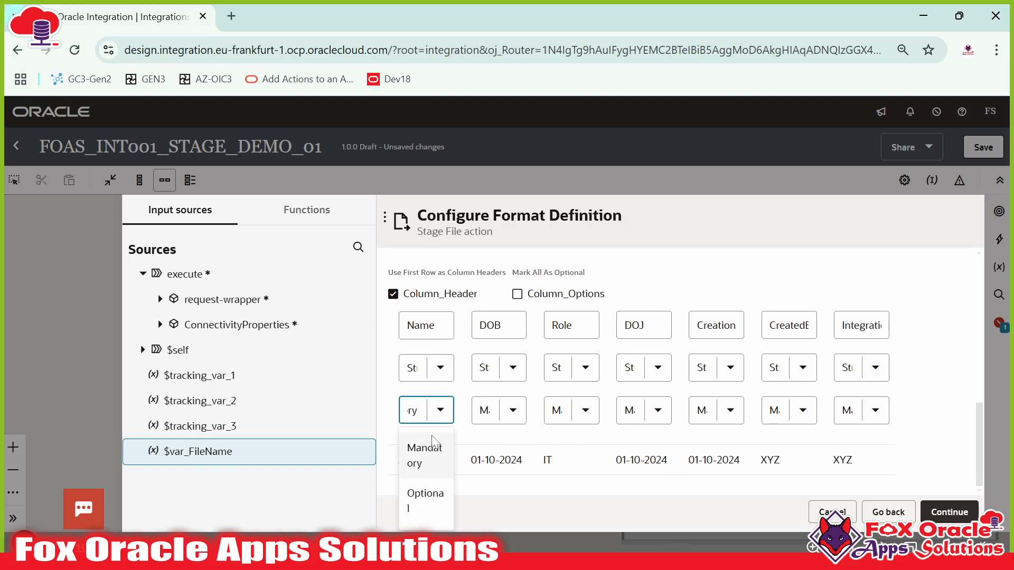
click(424, 455)
click(499, 413)
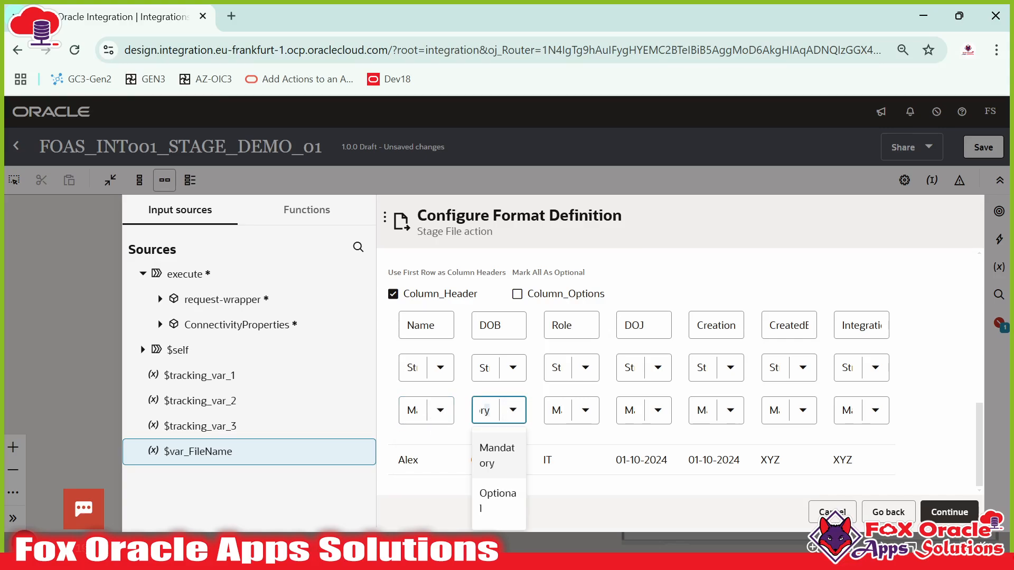
click(569, 418)
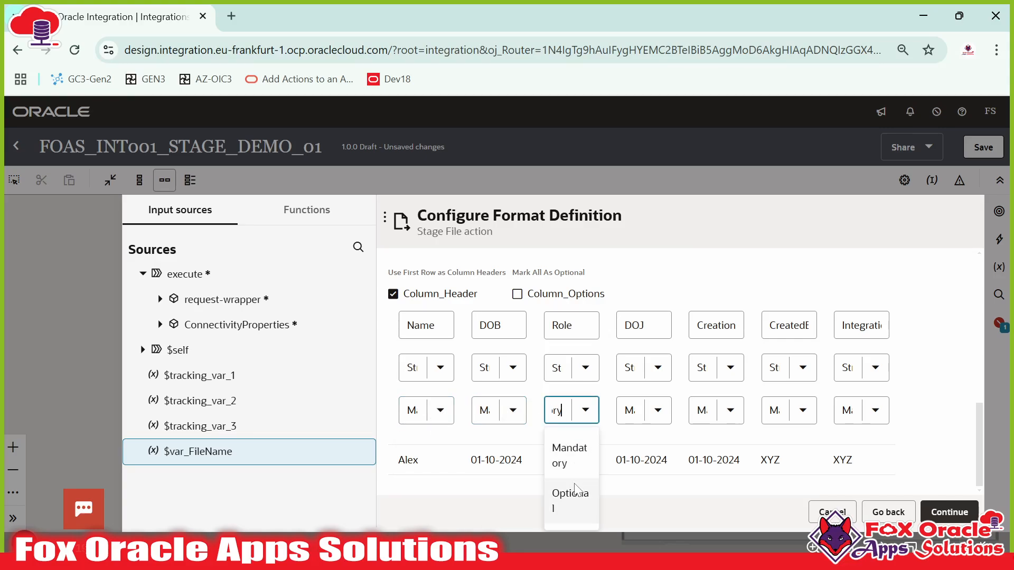
click(626, 422)
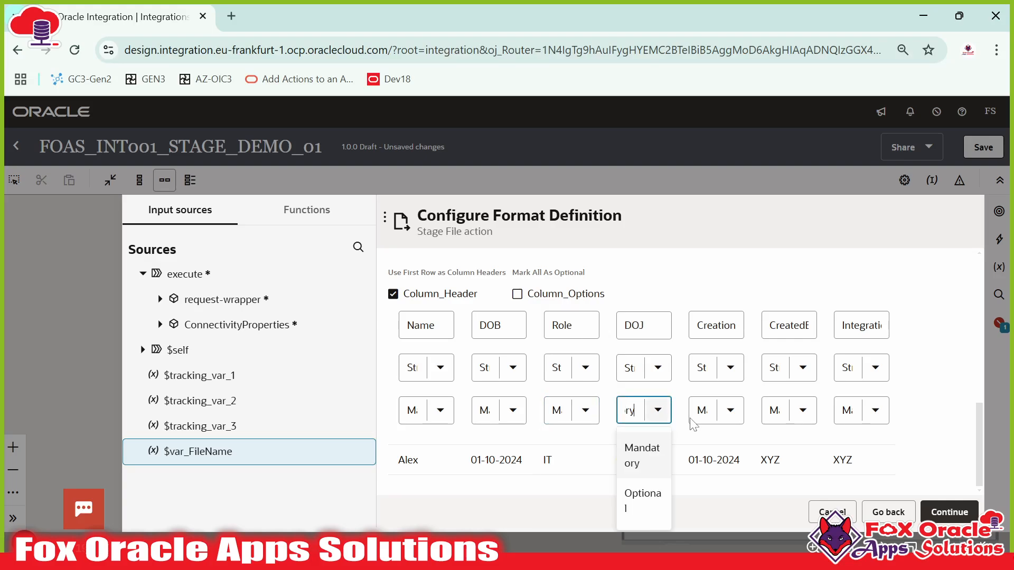
click(864, 414)
click(932, 414)
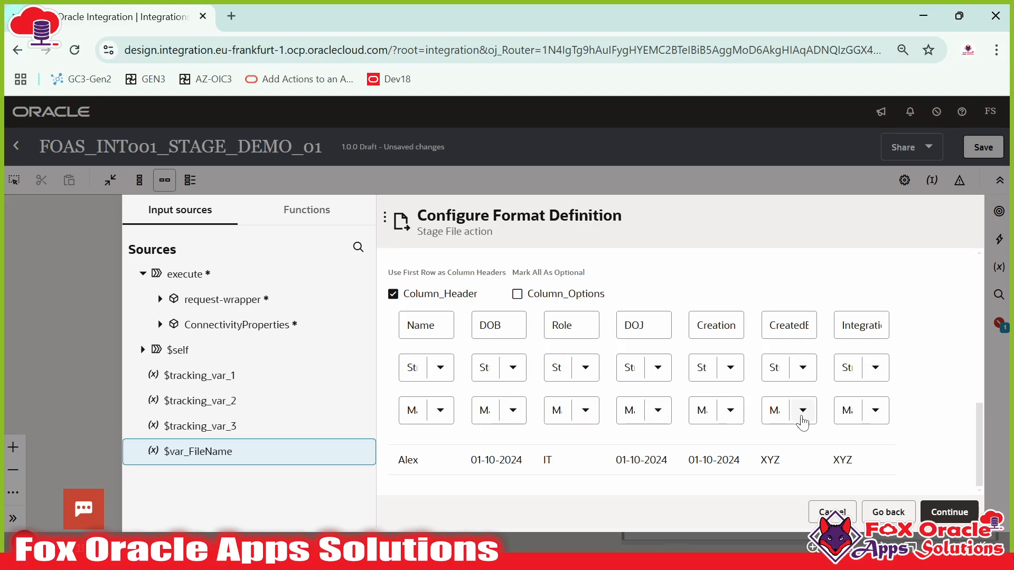
scroll(441, 389, up, 3)
scroll(469, 390, down, 3)
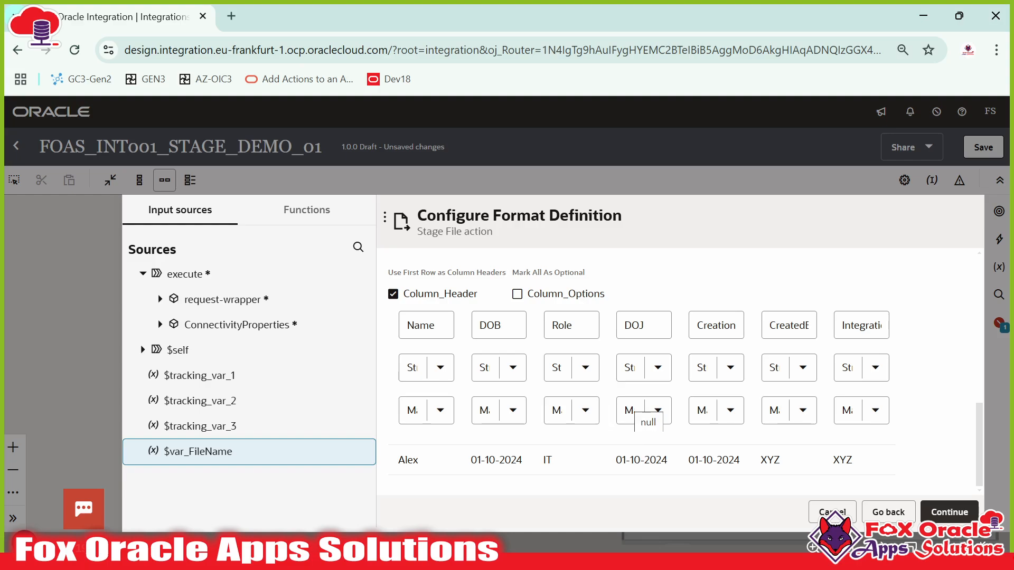
click(552, 325)
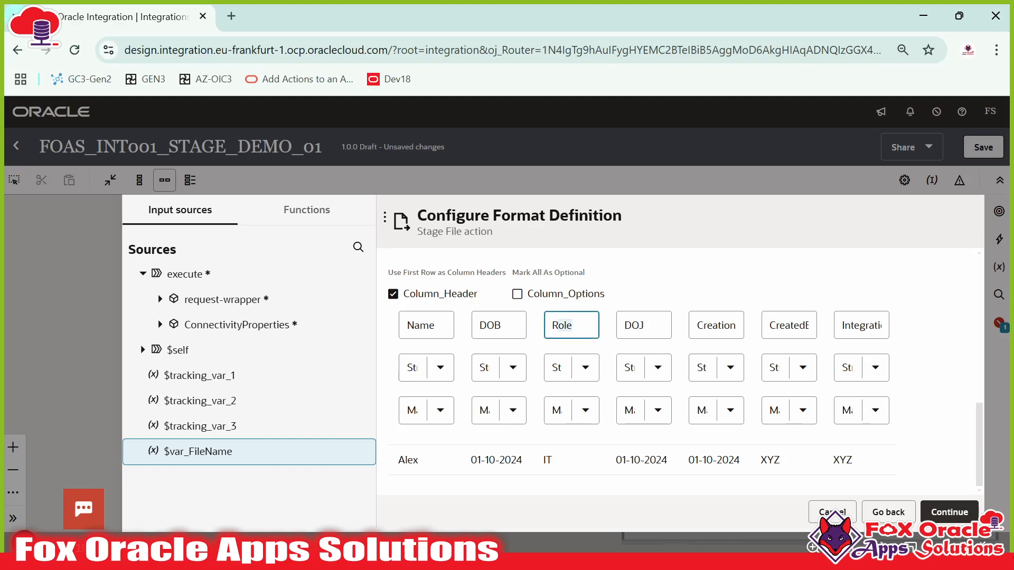
double_click(559, 325)
click(572, 326)
click(585, 411)
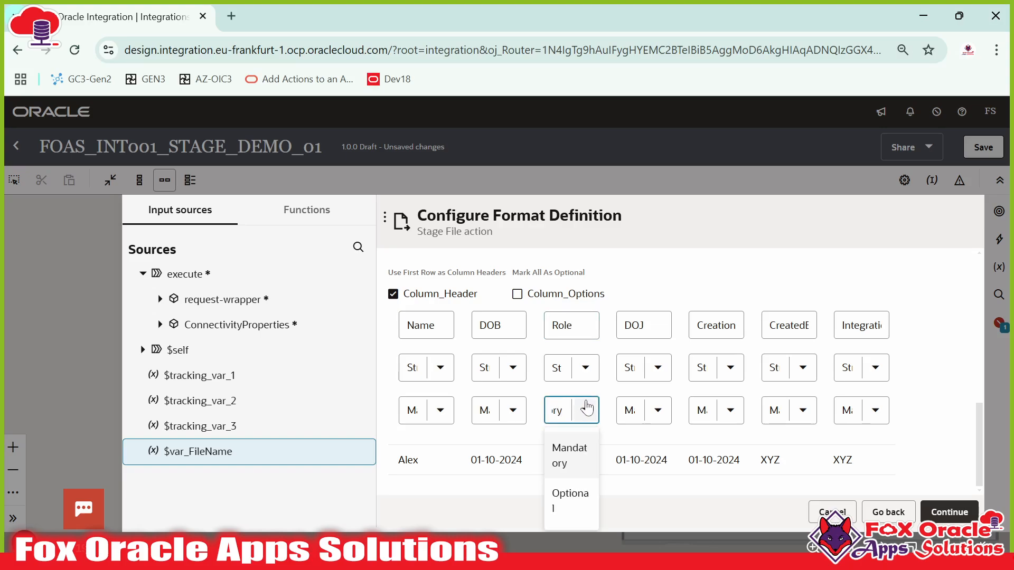
click(574, 326)
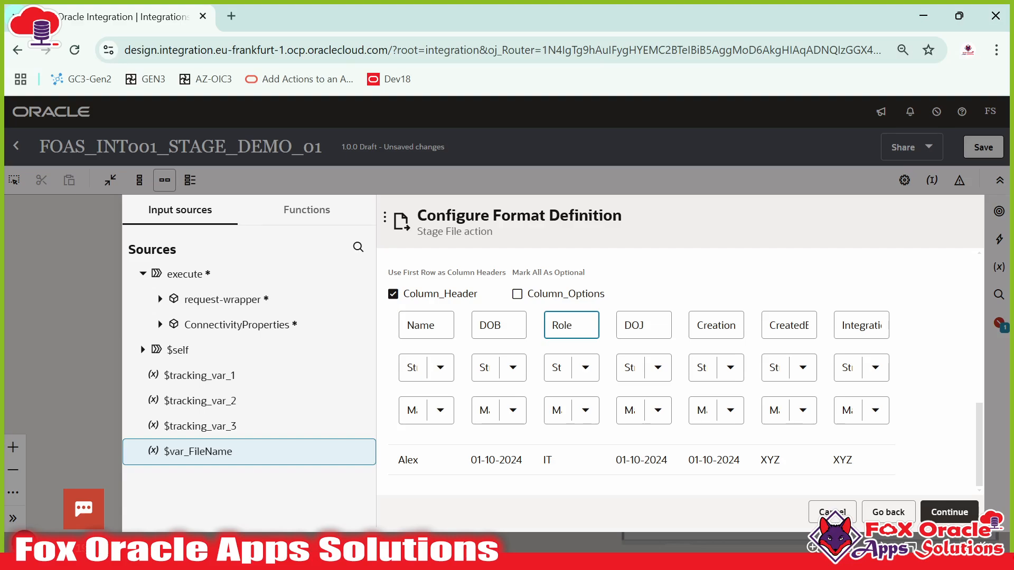
- Enable Column_Options and open the Mandatory/Optional choices for the Name, DOB and Role columns
click(518, 295)
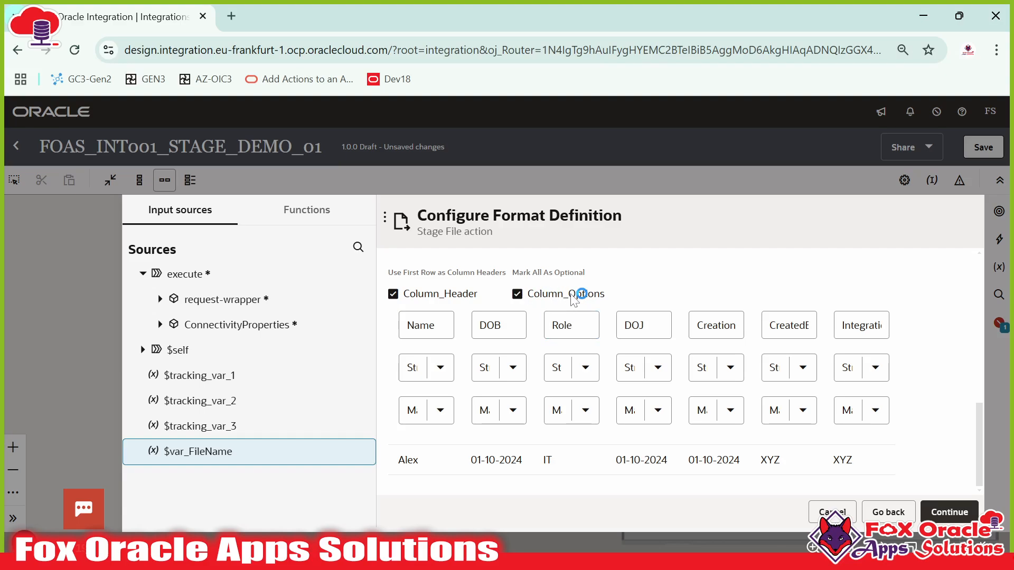
scroll(670, 321, down, 5)
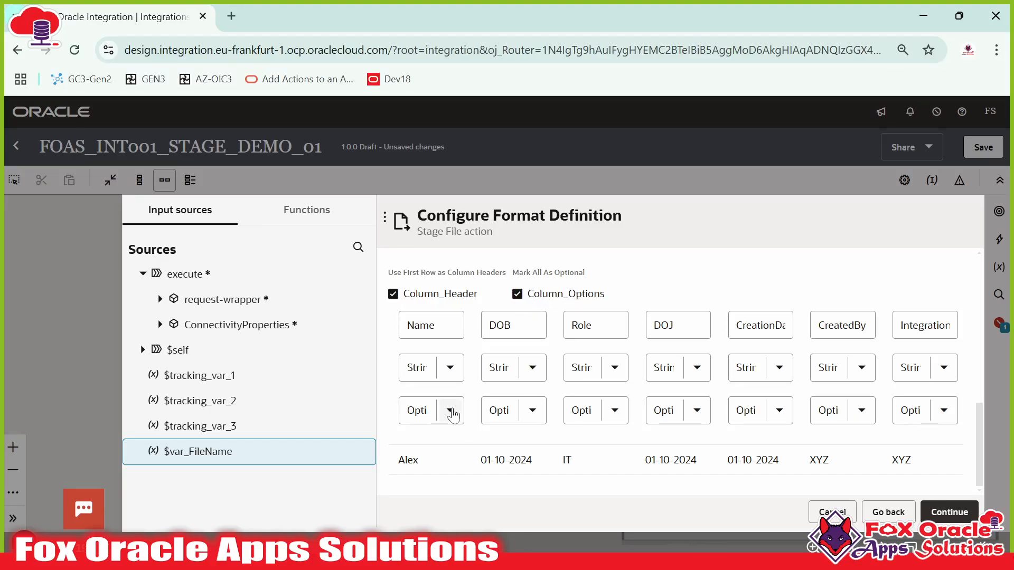
click(430, 414)
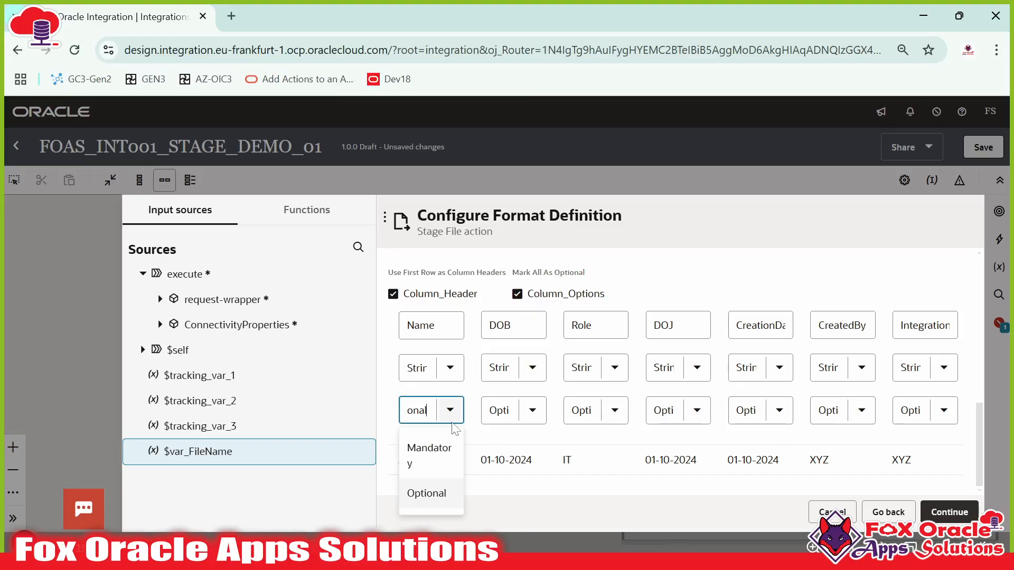
click(526, 417)
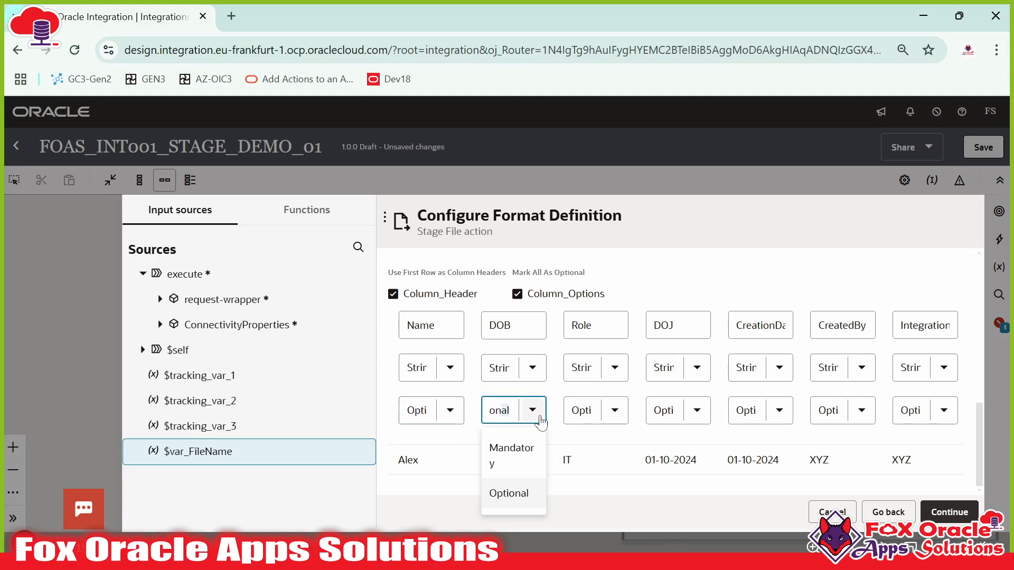
click(598, 420)
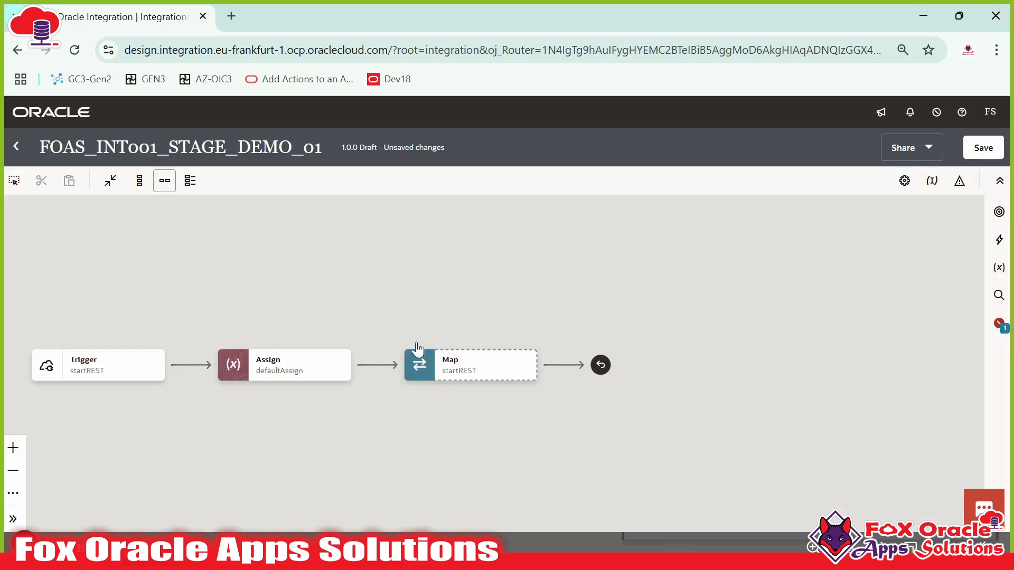
- Add a new Stage file action to the flow named writeFile_Stage and continue
click(998, 240)
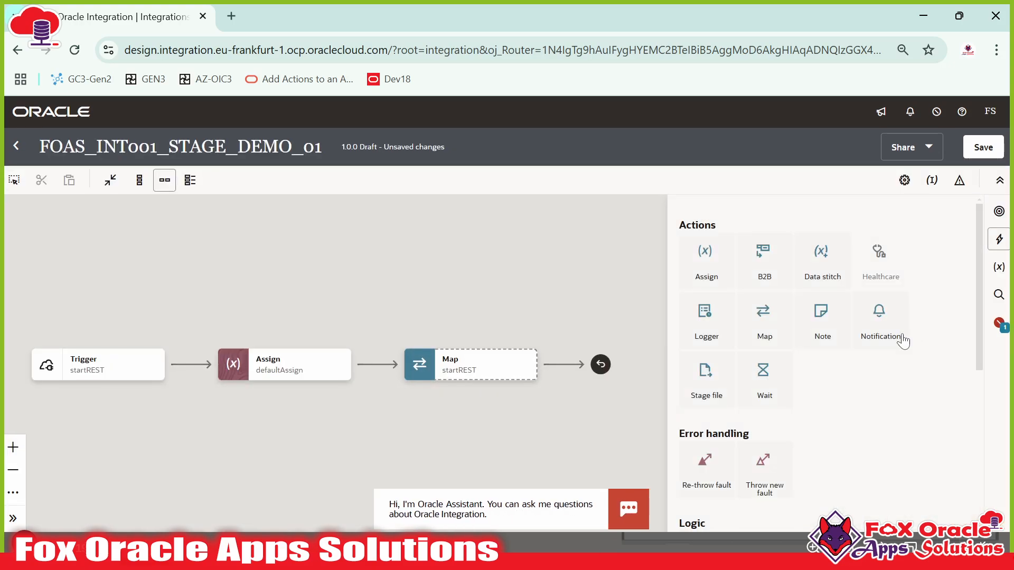
drag(706, 376, 376, 364)
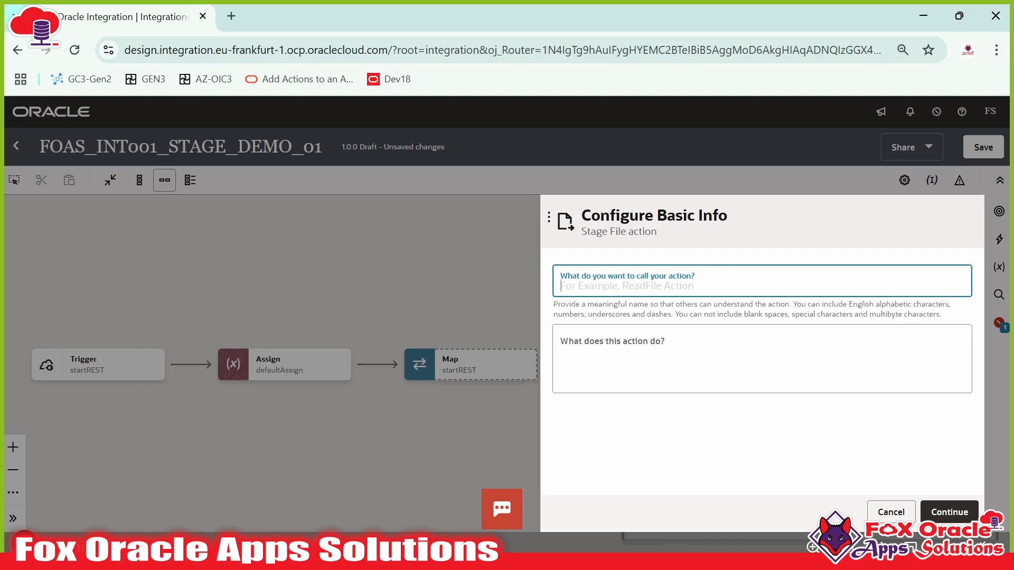
text(erite)
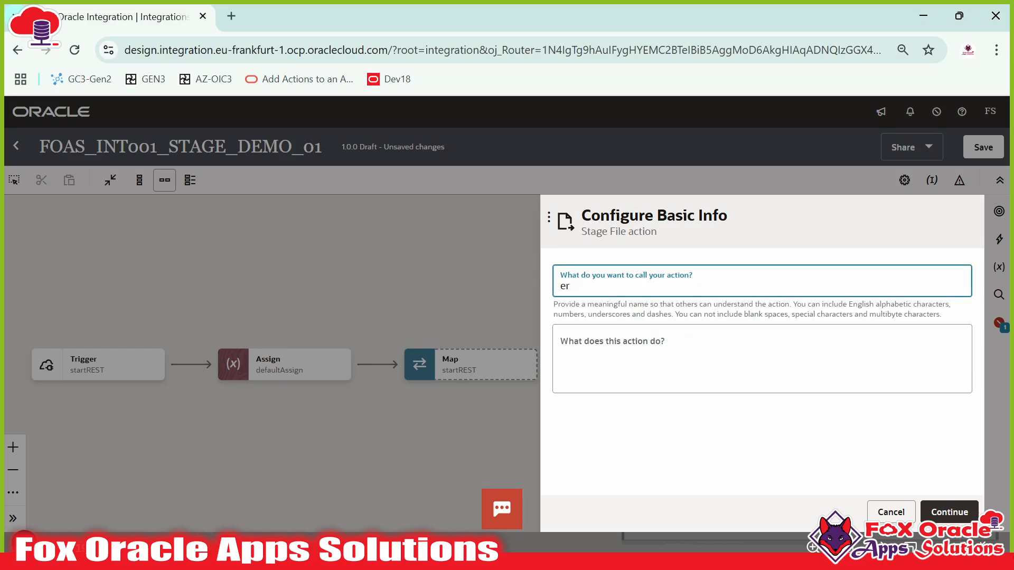
key(BackSpace)
key(BackSpace)
text(writeStage)
key(BackSpace)
key(BackSpace)
key(BackSpace)
key(BackSpace)
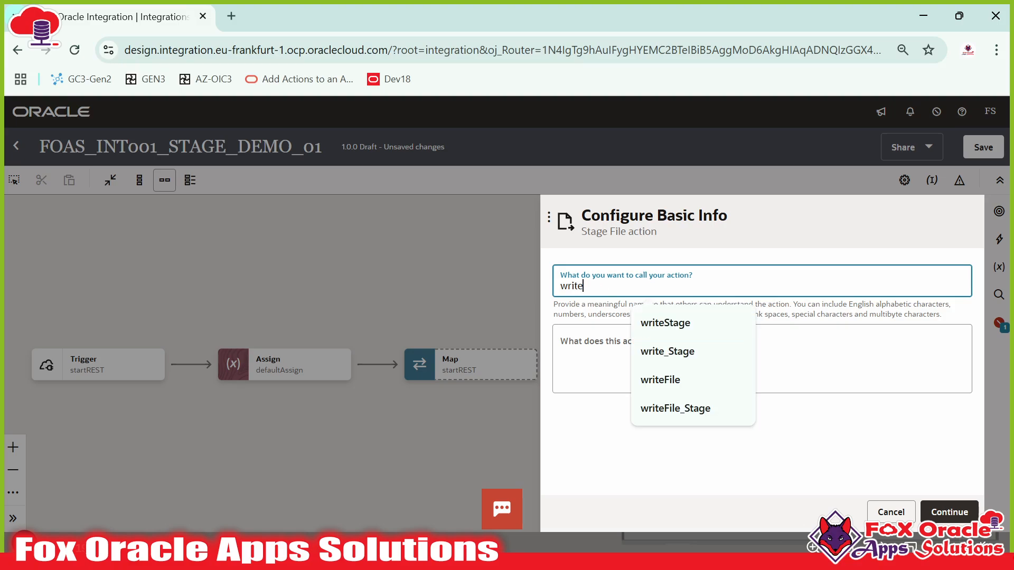
text(File_Stage)
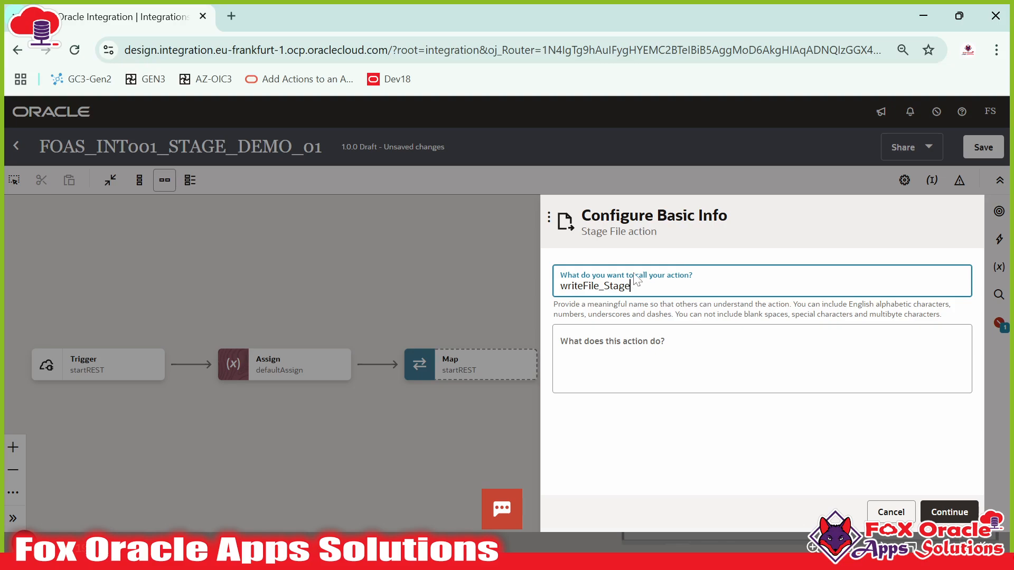
click(938, 516)
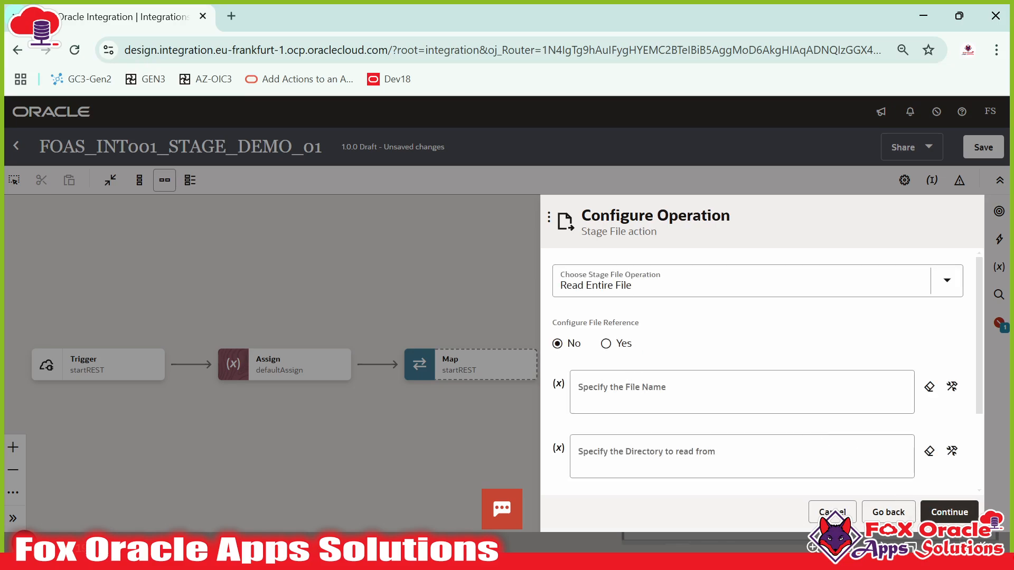
- Choose the Write File operation and map $var_FileName into the File Name field
click(645, 285)
click(579, 383)
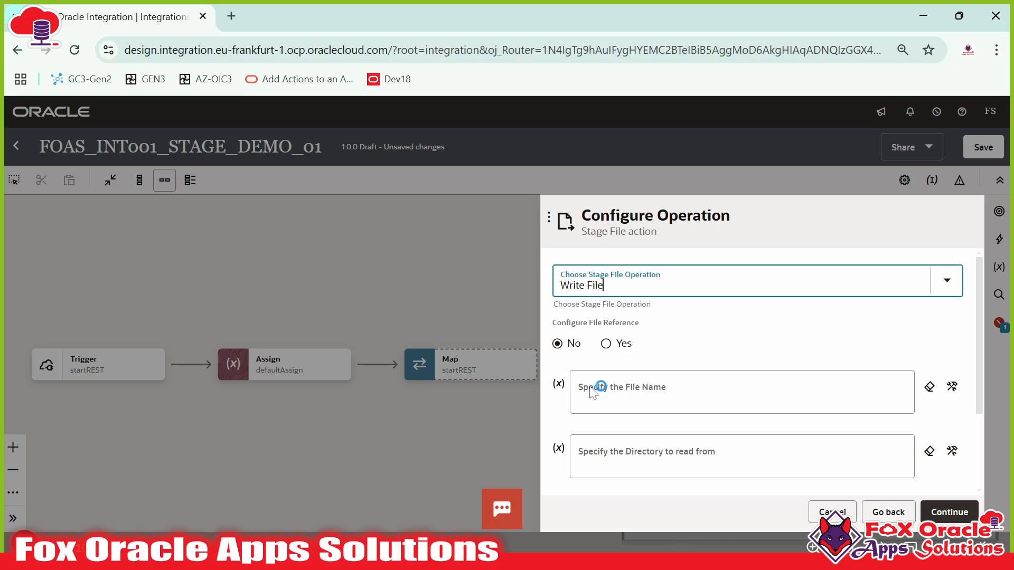
click(952, 334)
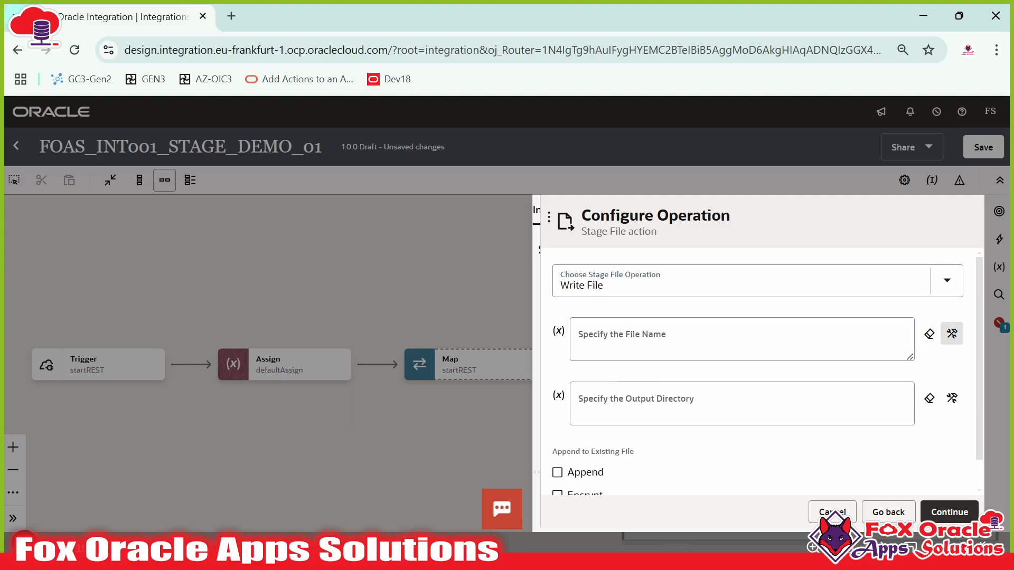
drag(355, 461, 686, 341)
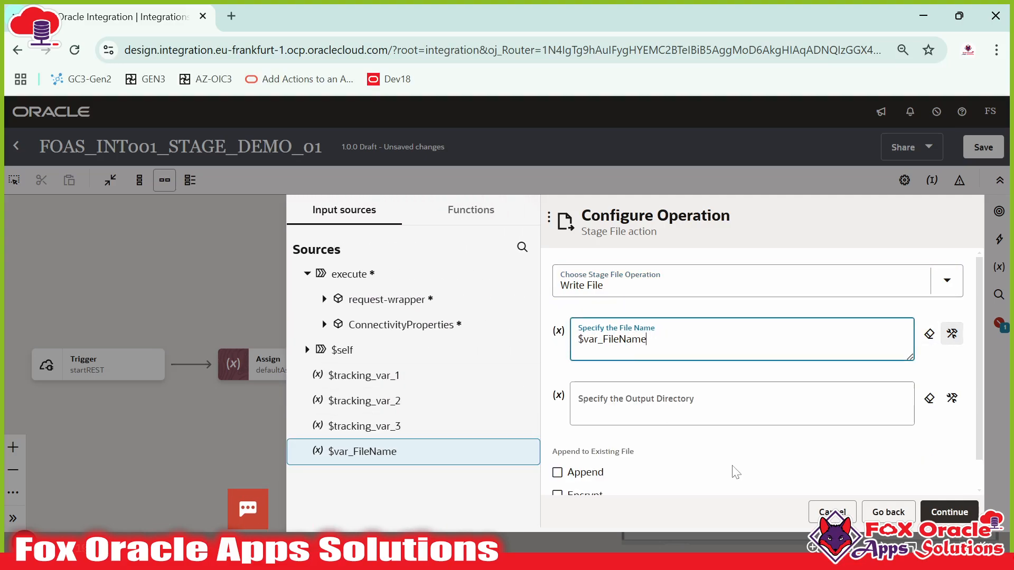
- Set the output directory to '/temp', copied from the Notepad++ notes, and continue
click(681, 414)
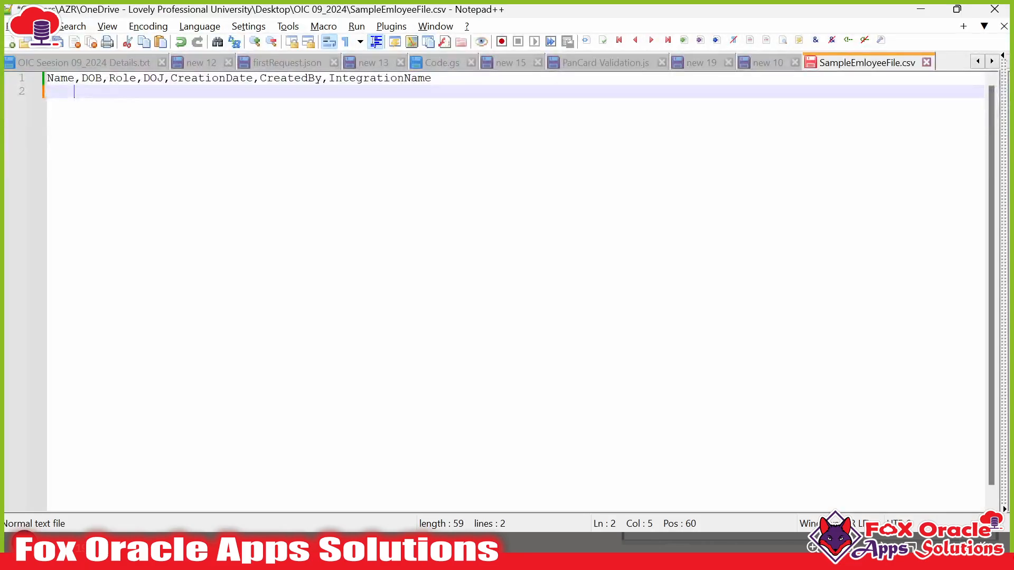
click(771, 64)
scroll(504, 291, down, 1)
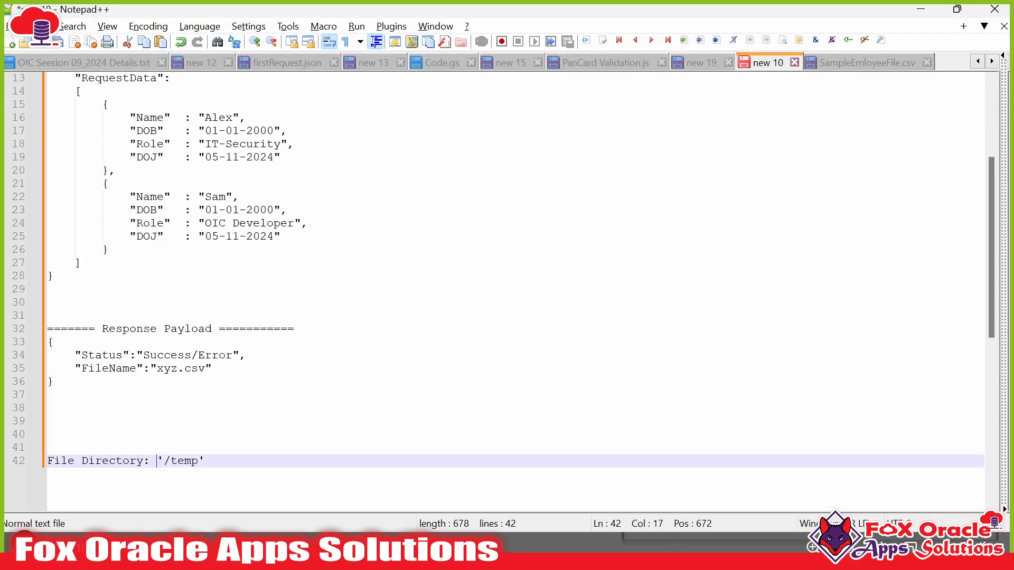
key(shift+End)
key(ctrl+c)
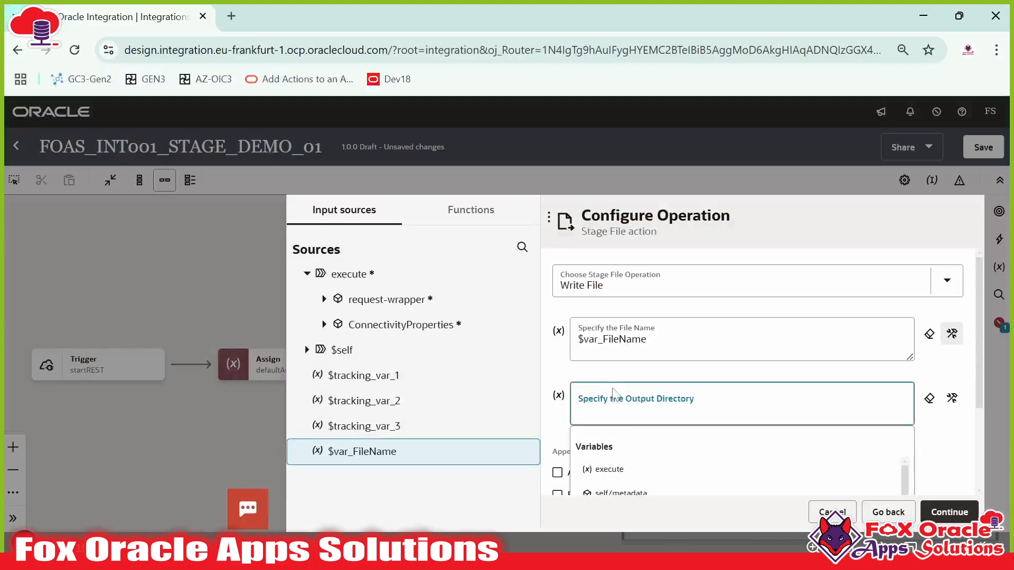
click(739, 372)
key(ctrl+v)
scroll(892, 422, down, 1)
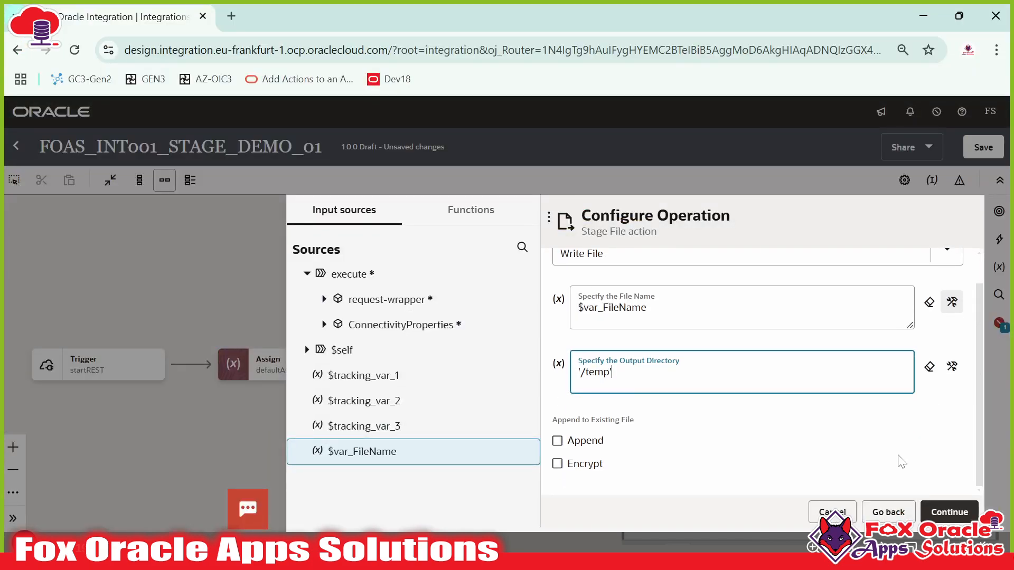
click(945, 512)
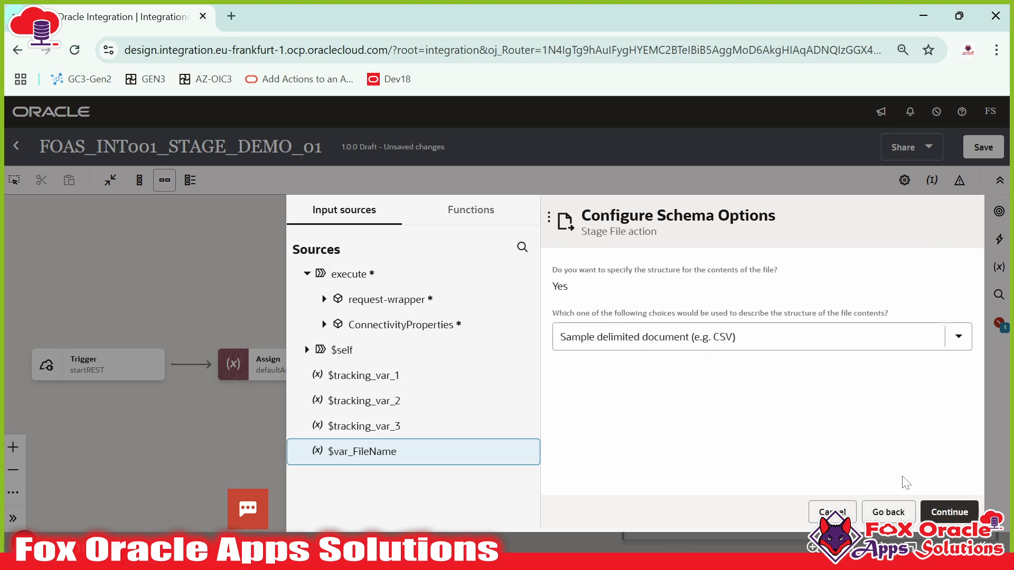
- Use SampleEmloyeeFile.csv as the sample schema, with record name R and recordset RS
click(945, 512)
click(644, 327)
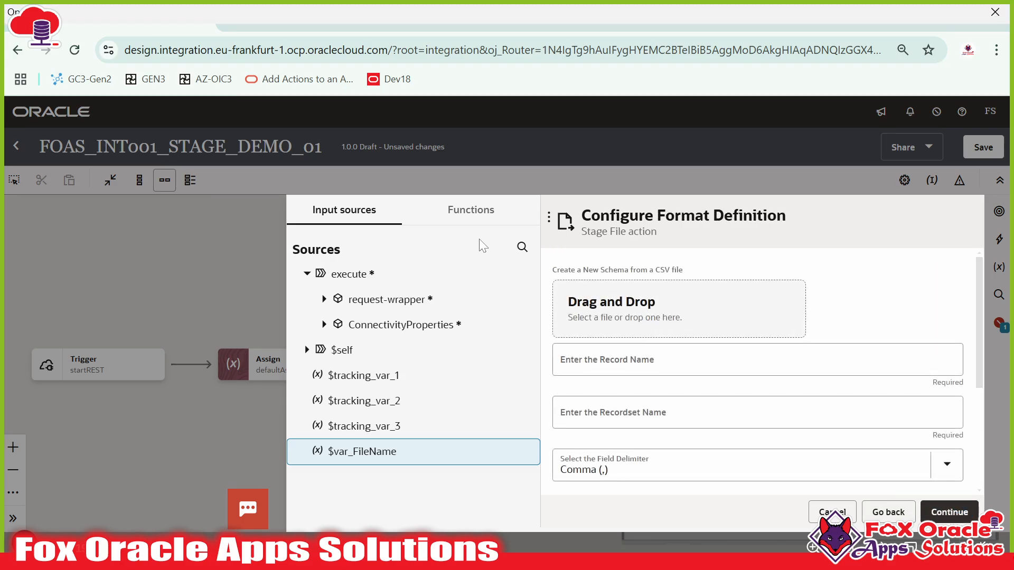
double_click(372, 277)
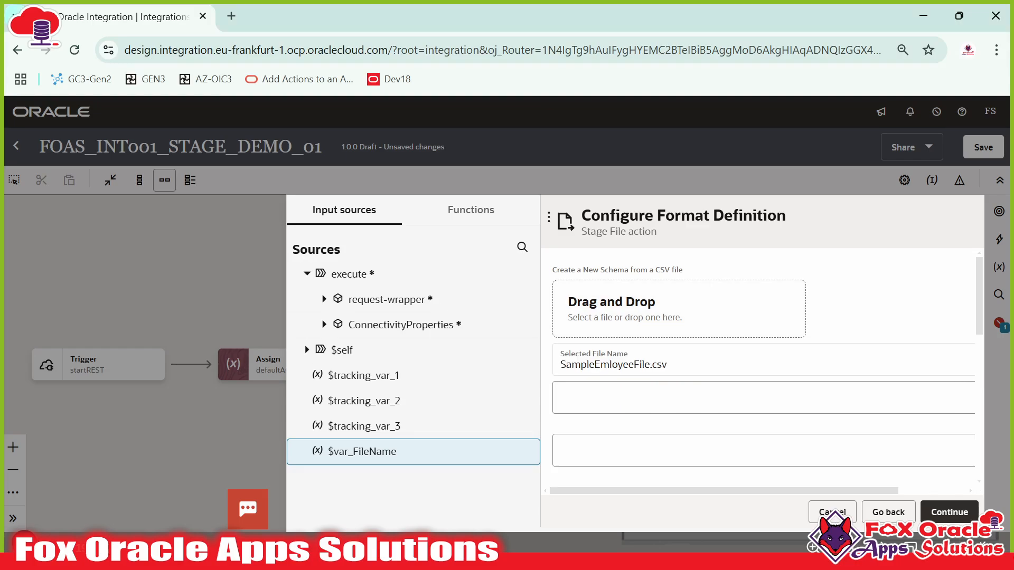
text(R)
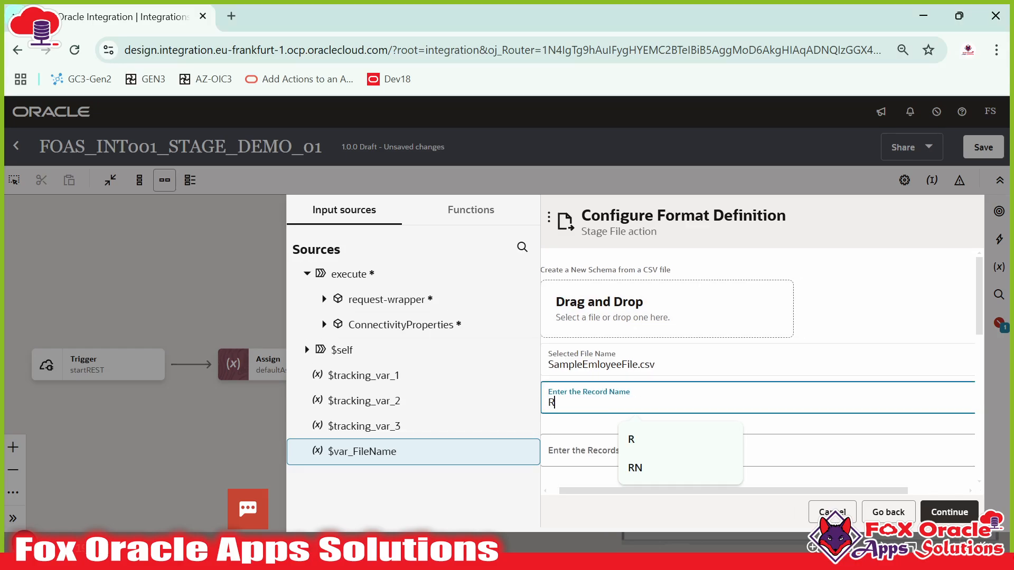
click(599, 453)
text(RS)
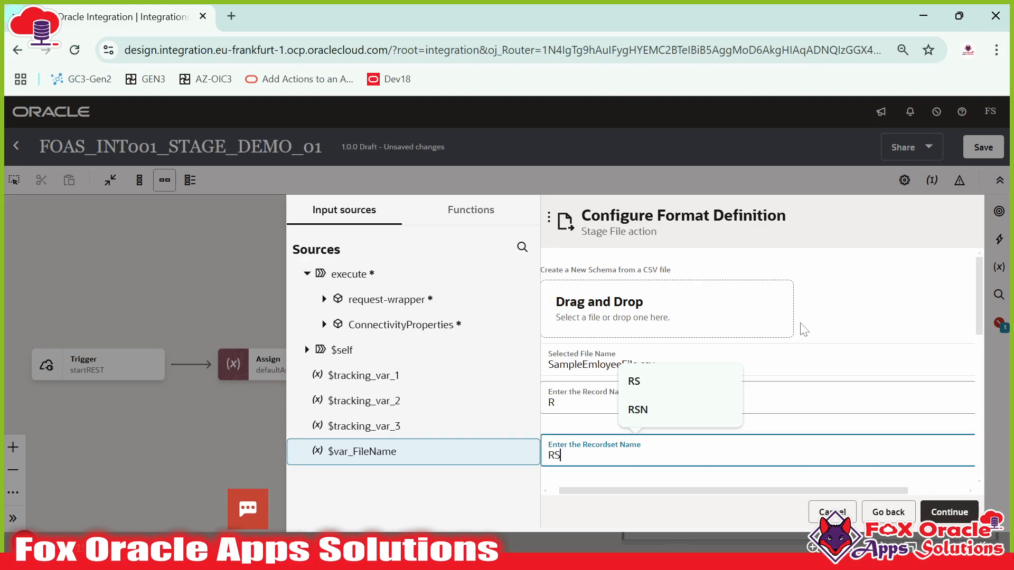
scroll(739, 343, down, 5)
scroll(717, 296, down, 4)
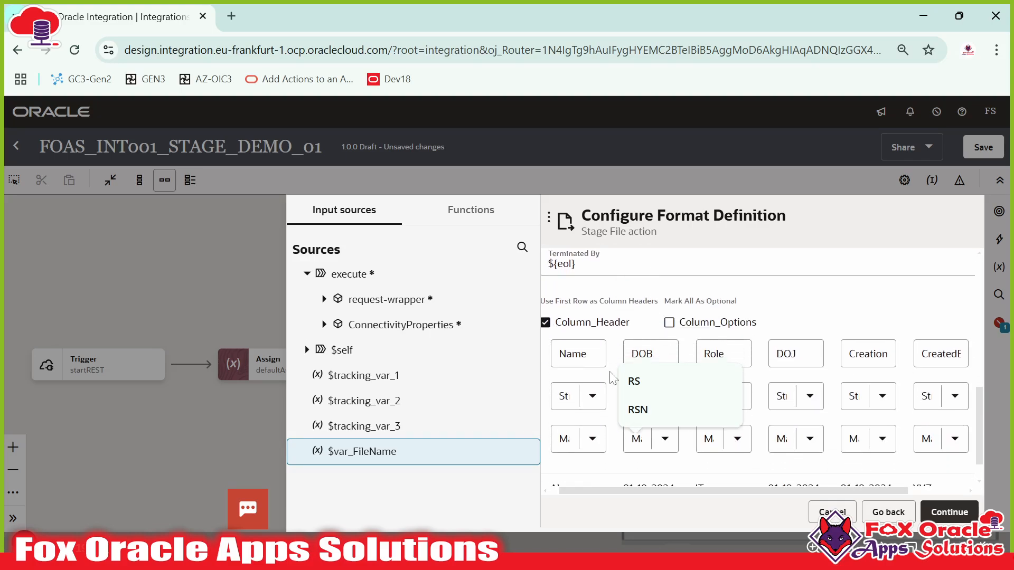
- Enable column options and make the Name column mandatory
click(669, 285)
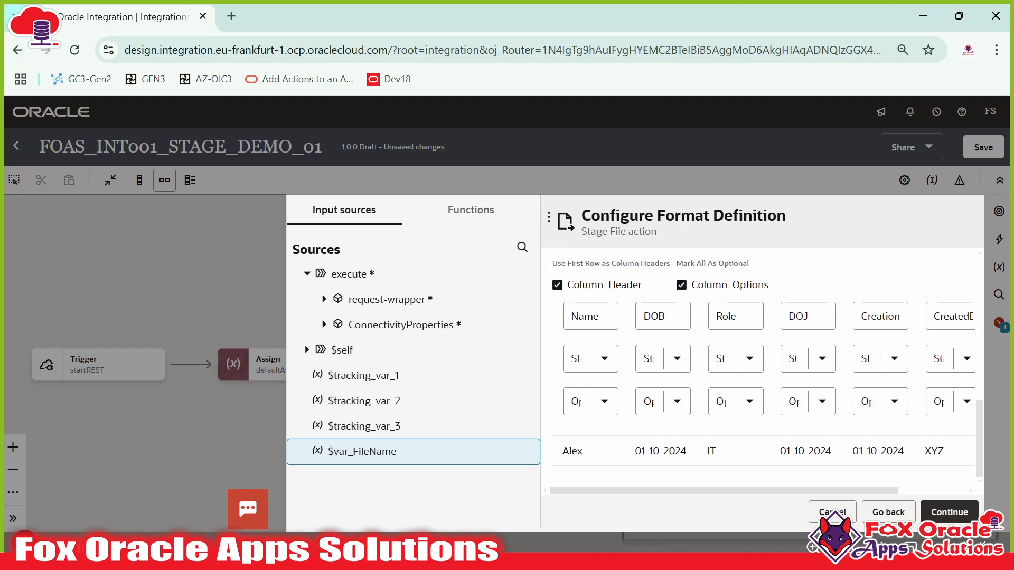
drag(543, 390, 357, 411)
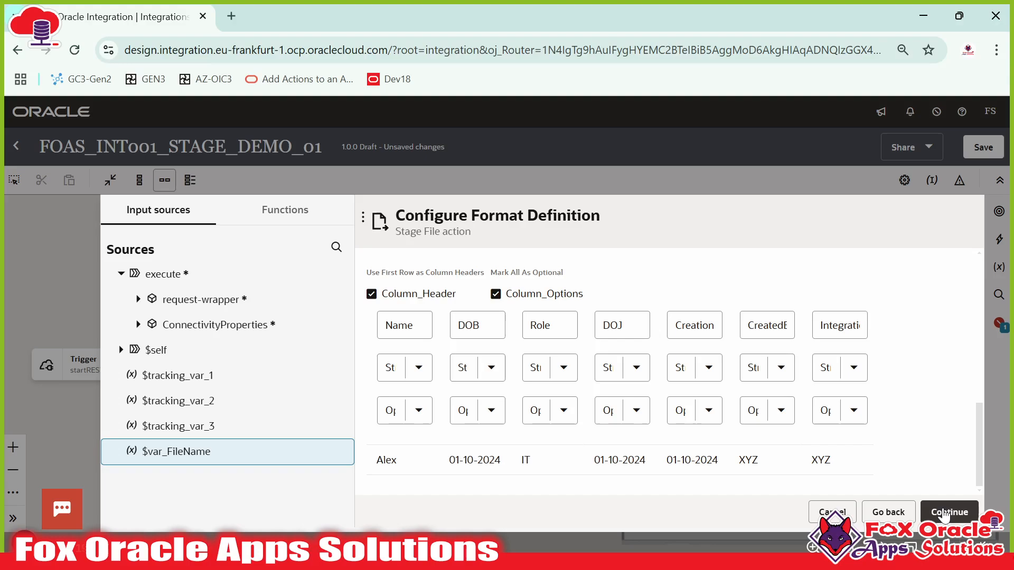
click(934, 510)
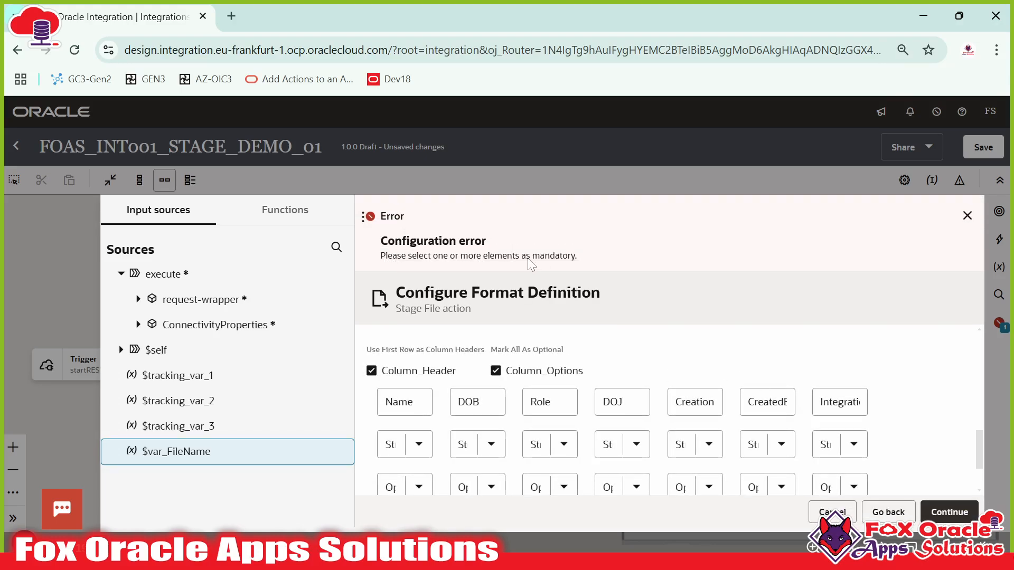
scroll(463, 407, down, 2)
scroll(463, 415, up, 2)
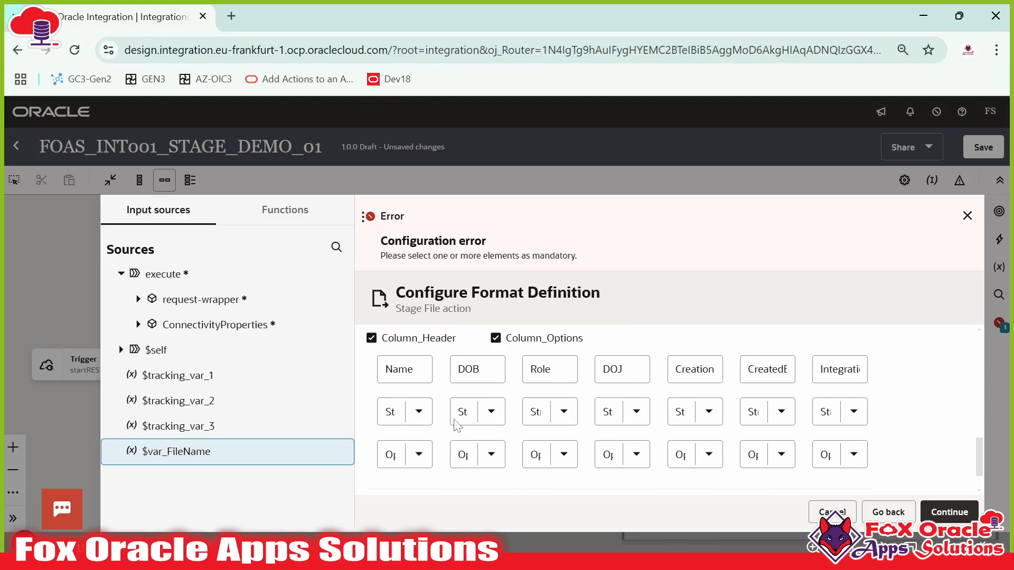
scroll(431, 449, down, 2)
click(420, 414)
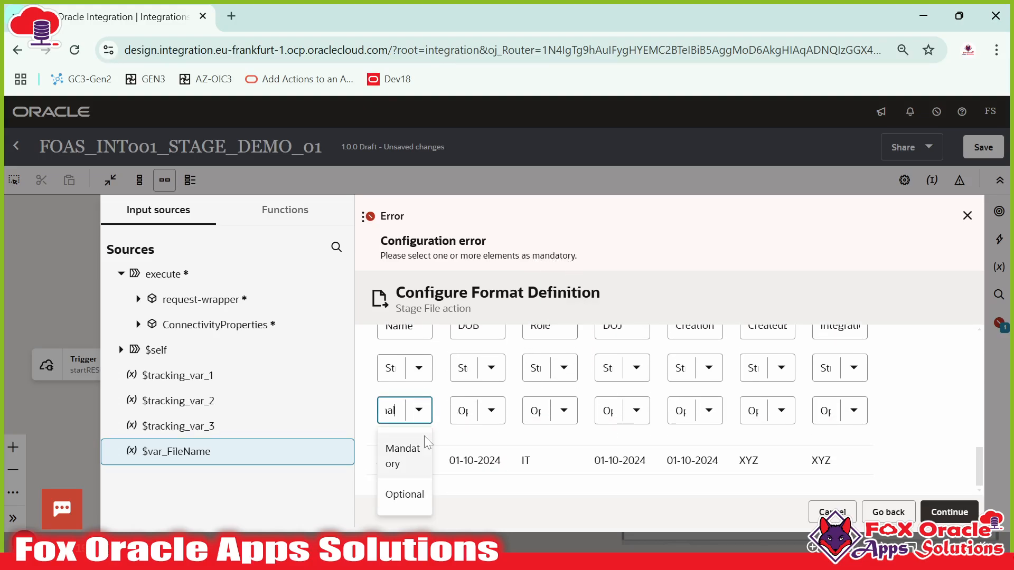
click(407, 458)
scroll(415, 412, up, 2)
scroll(417, 391, down, 2)
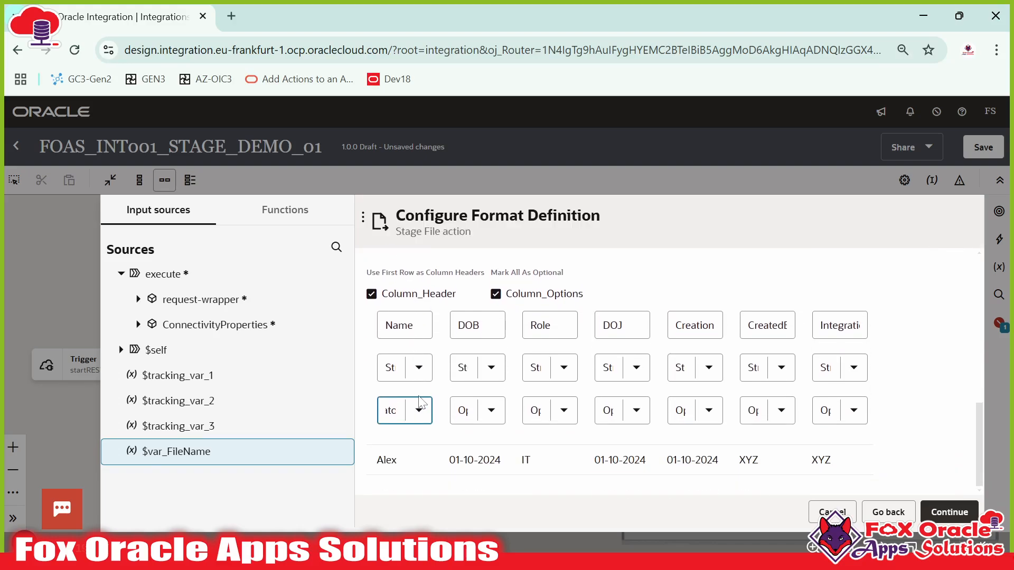
- Review the stage file action summary and finish the wizard
click(954, 510)
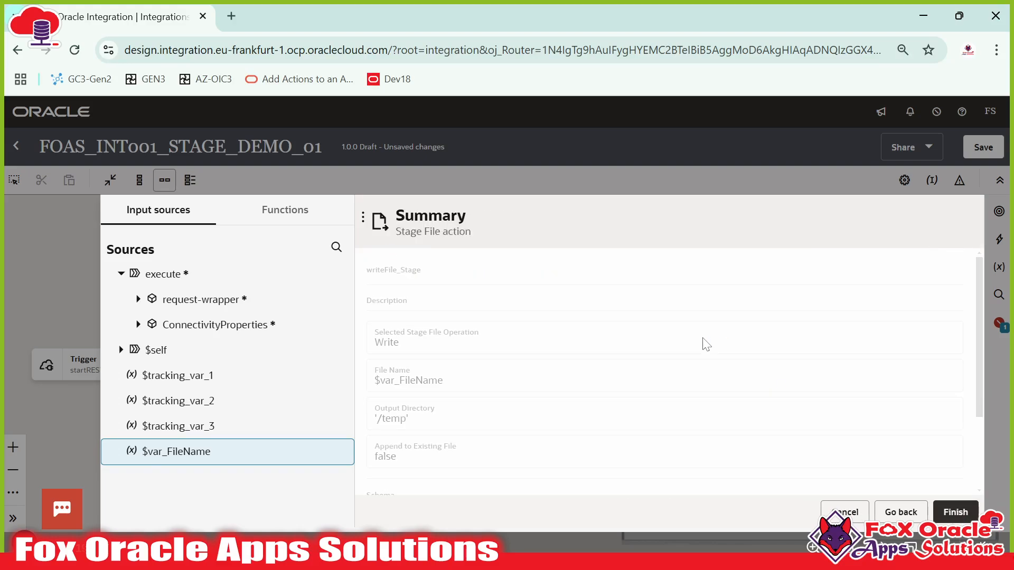
scroll(473, 375, down, 2)
scroll(449, 375, up, 2)
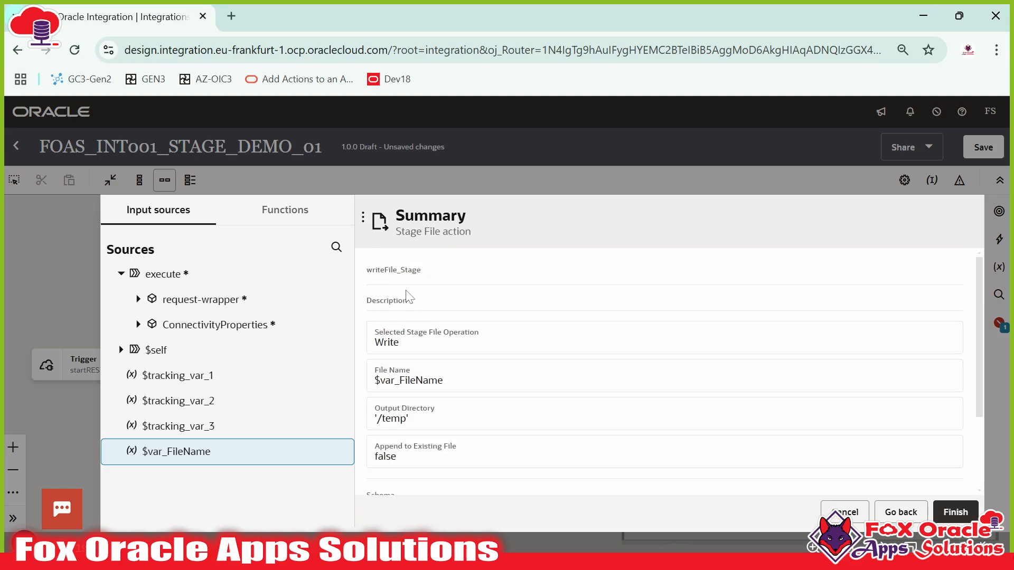
scroll(839, 454, down, 2)
click(953, 513)
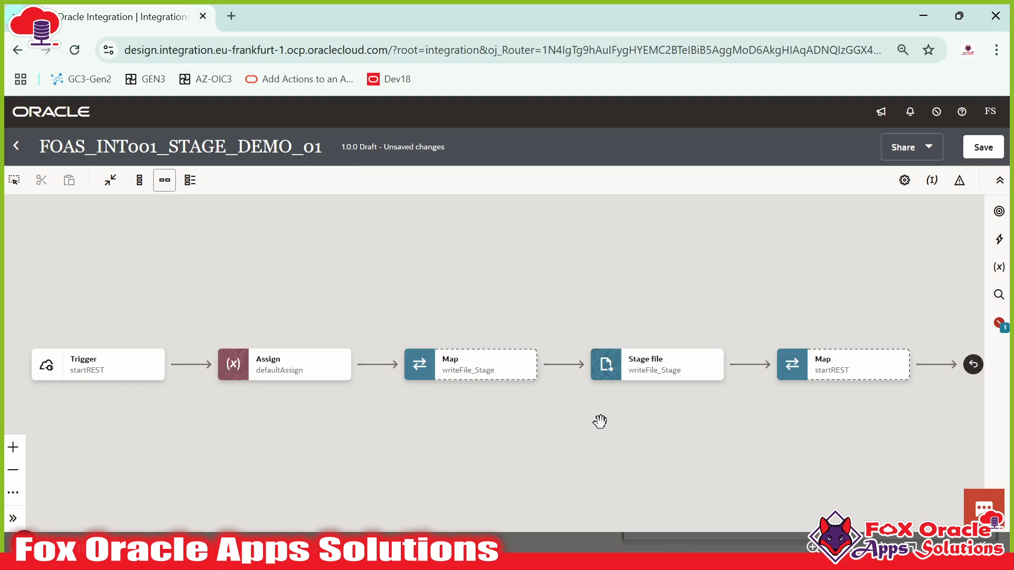
- Double-click the writeFile_Stage map node on the canvas to open its mapper
click(608, 348)
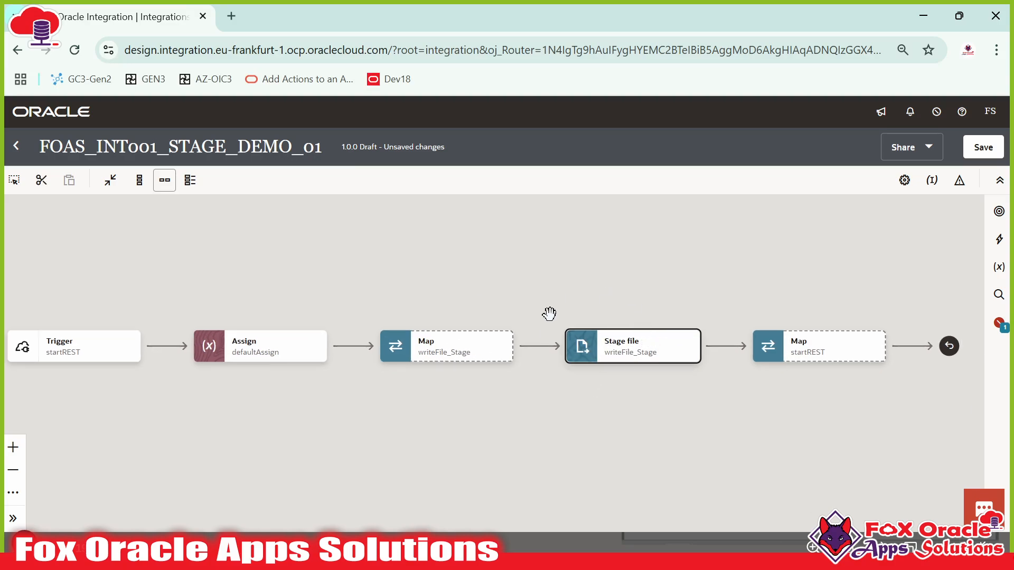
click(443, 357)
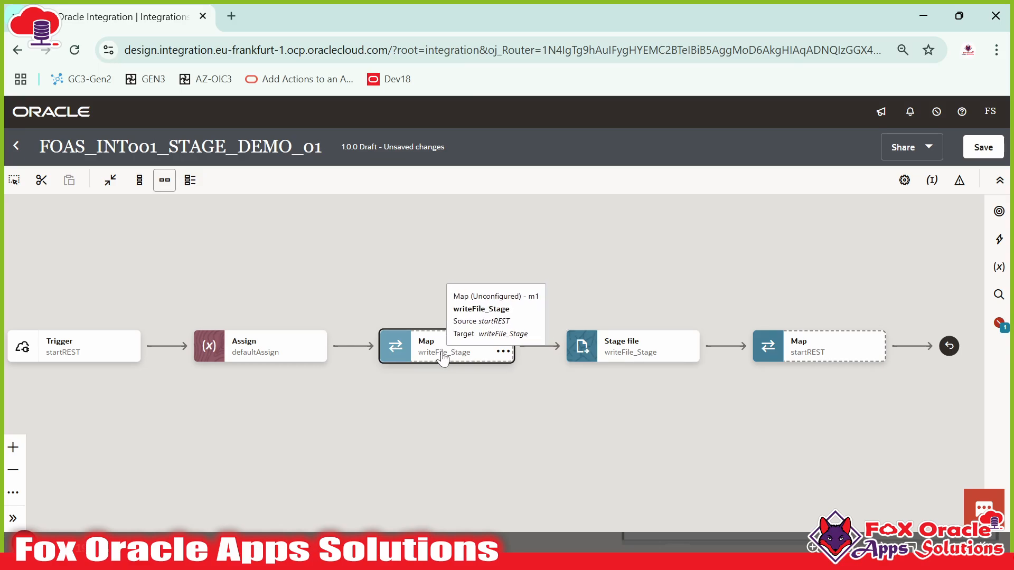
click(634, 352)
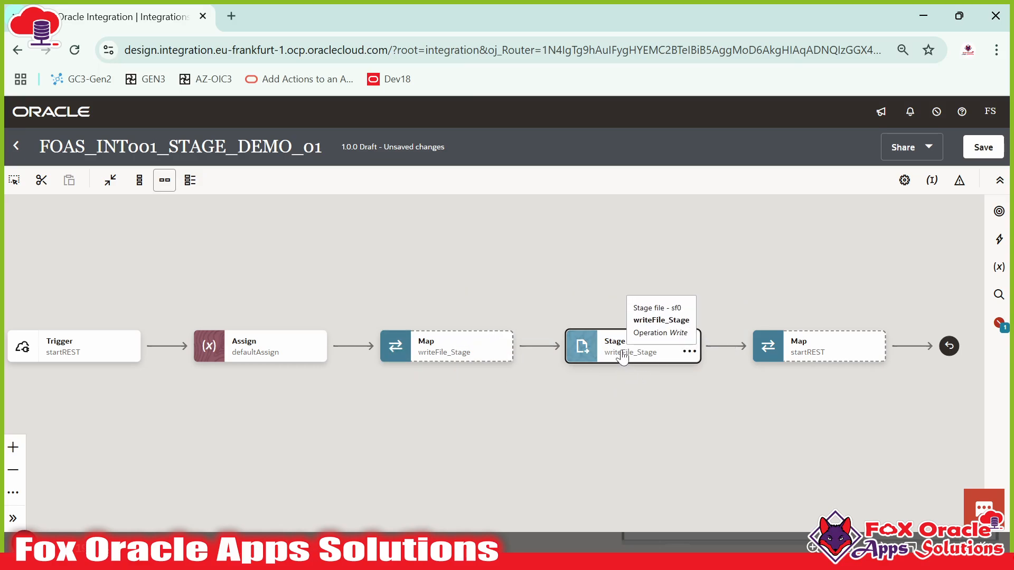
click(465, 364)
click(460, 359)
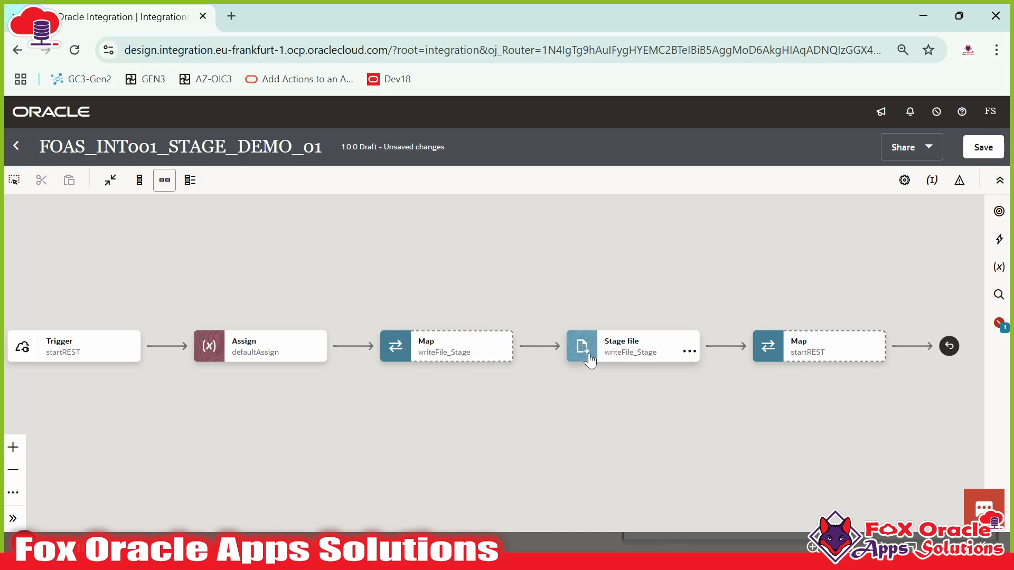
double_click(425, 359)
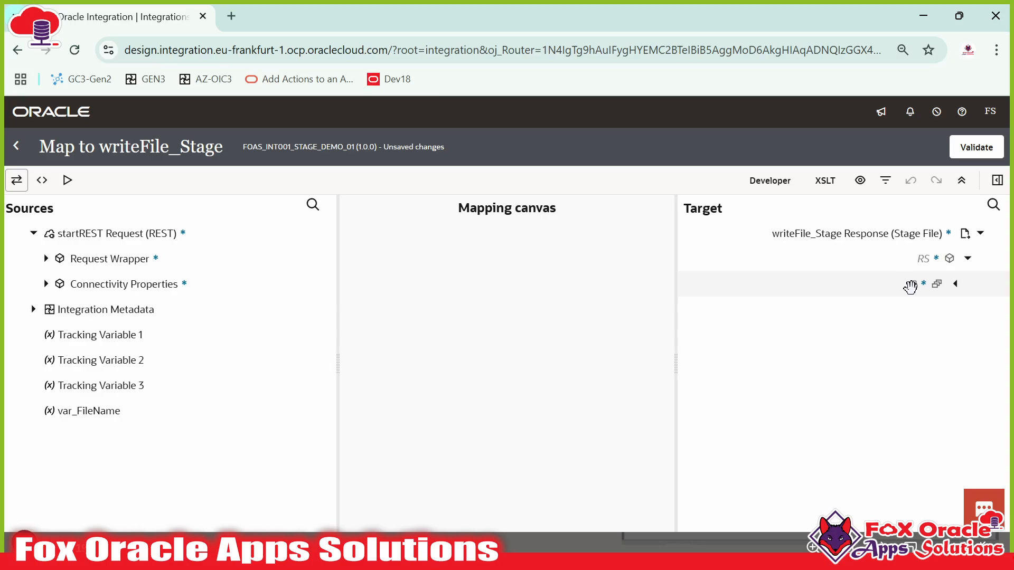
- Expand the target R record to list its fields, Name through Integration Name
click(955, 283)
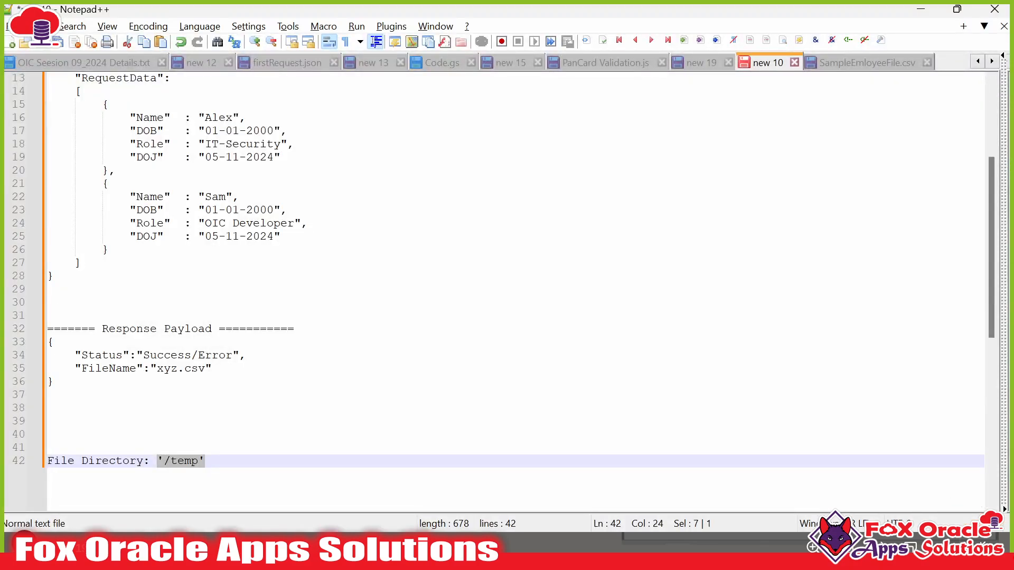
- Undo the last edit to SampleEmloyeeFile.csv in Notepad++
click(850, 62)
key(ctrl+z)
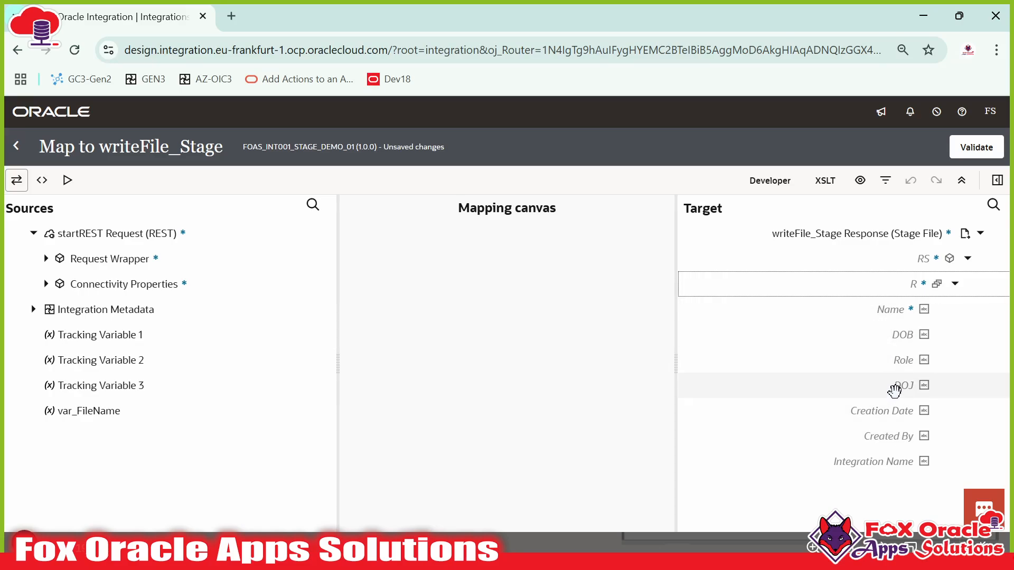
- Expand Request Wrapper and review the RequestData payload in the Notepad++ notes
click(46, 258)
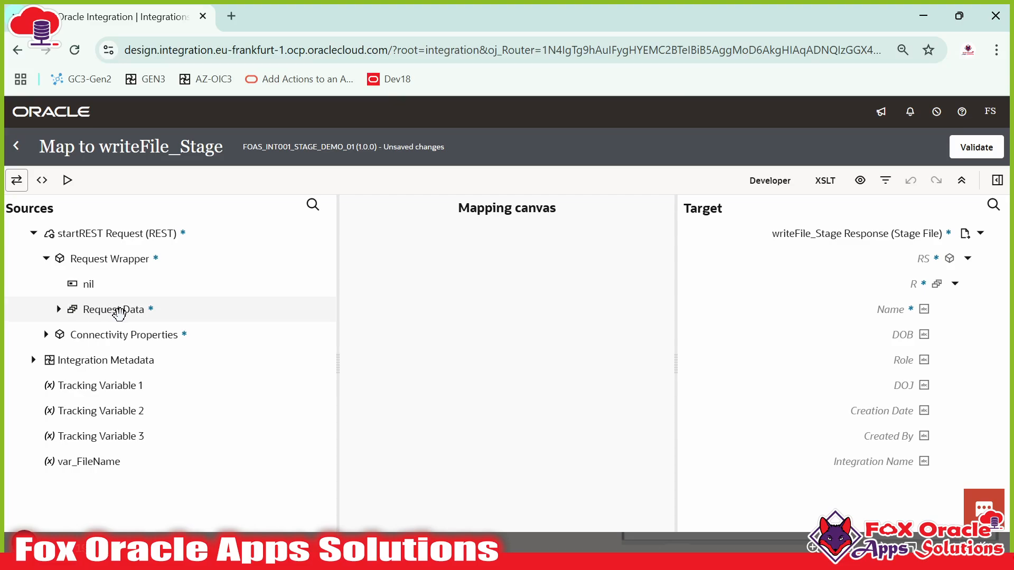
key(alt+Tab)
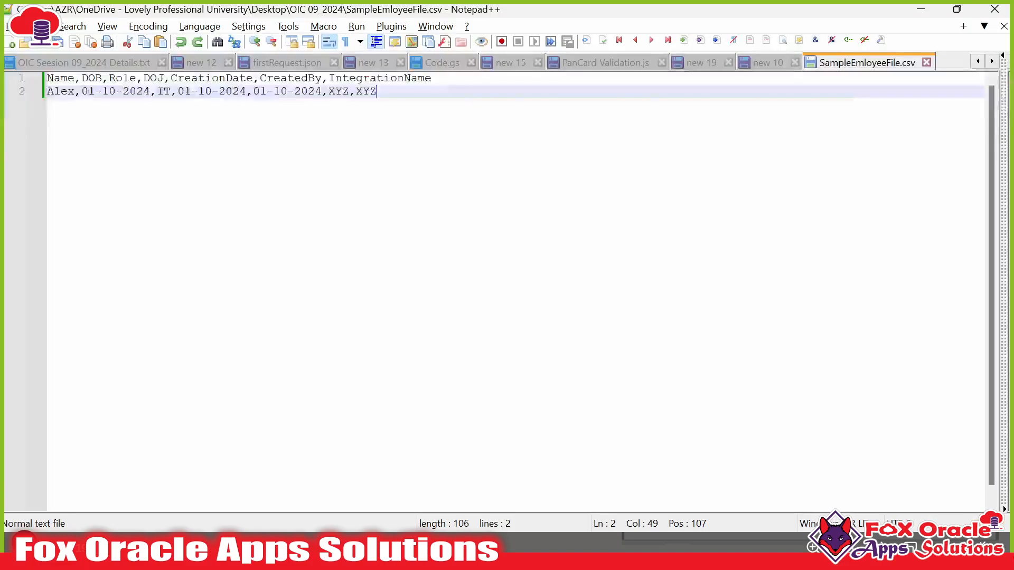
click(760, 65)
drag(89, 253, 116, 253)
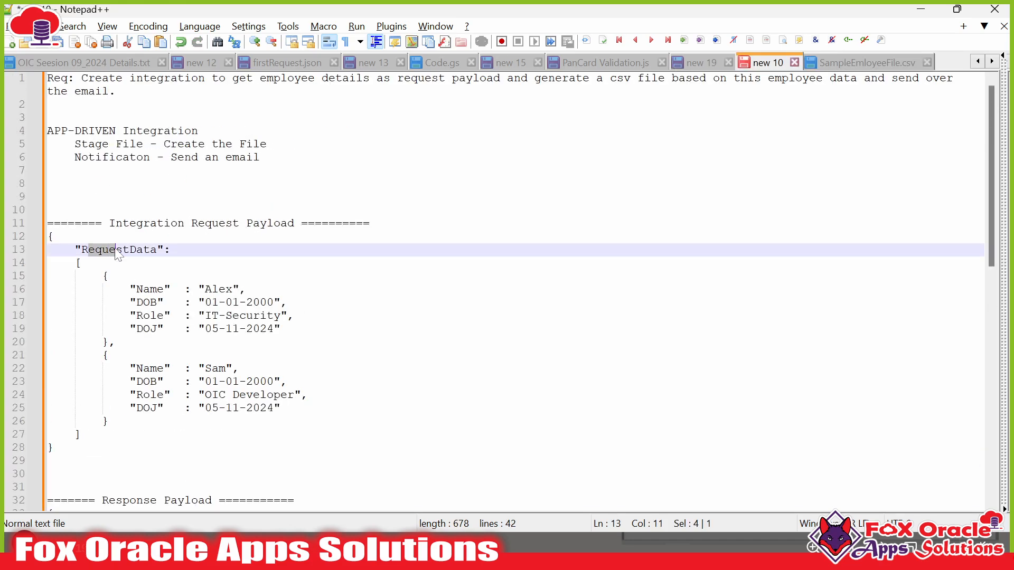
double_click(123, 254)
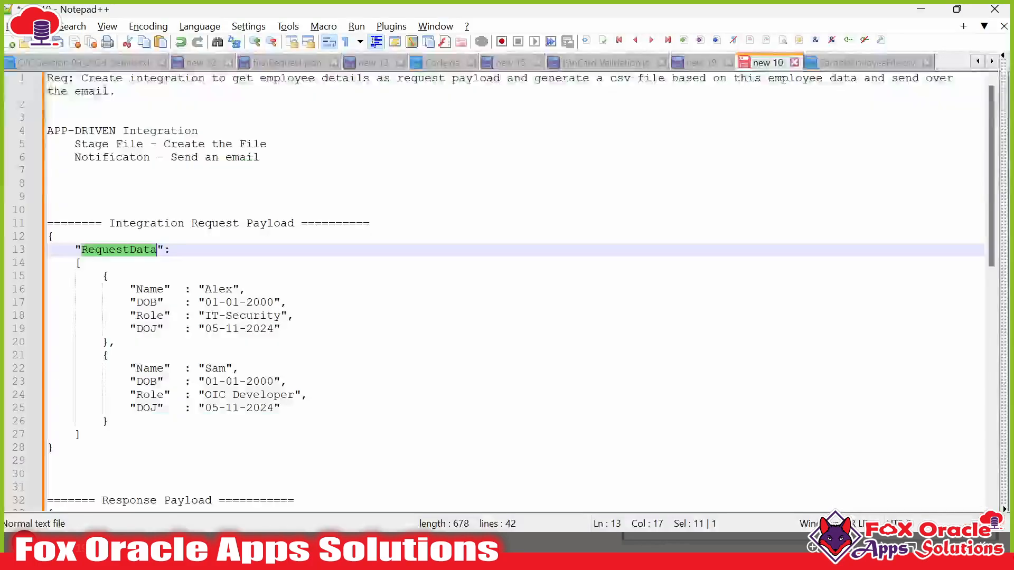
drag(103, 276, 163, 329)
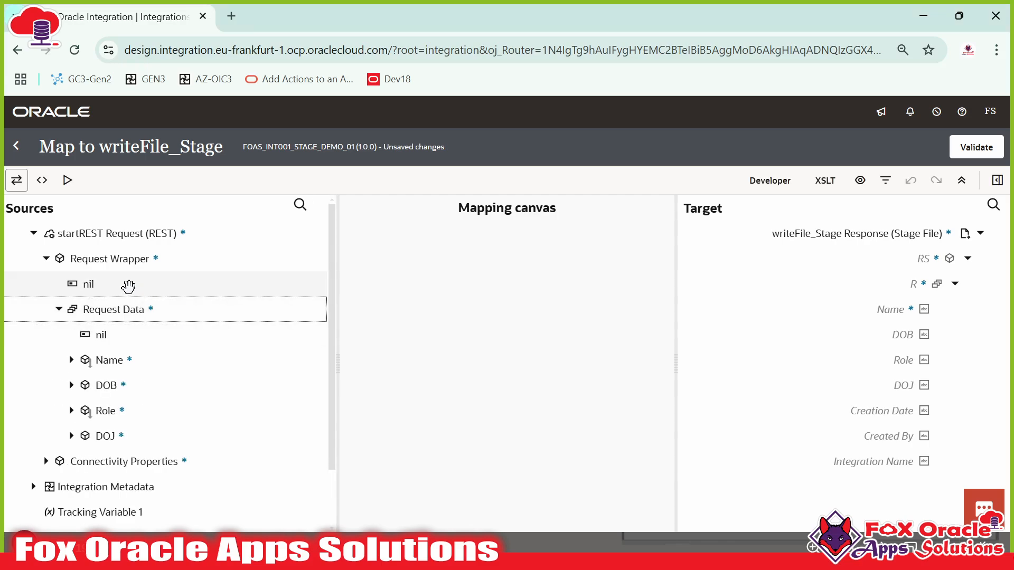
scroll(129, 286, down, 2)
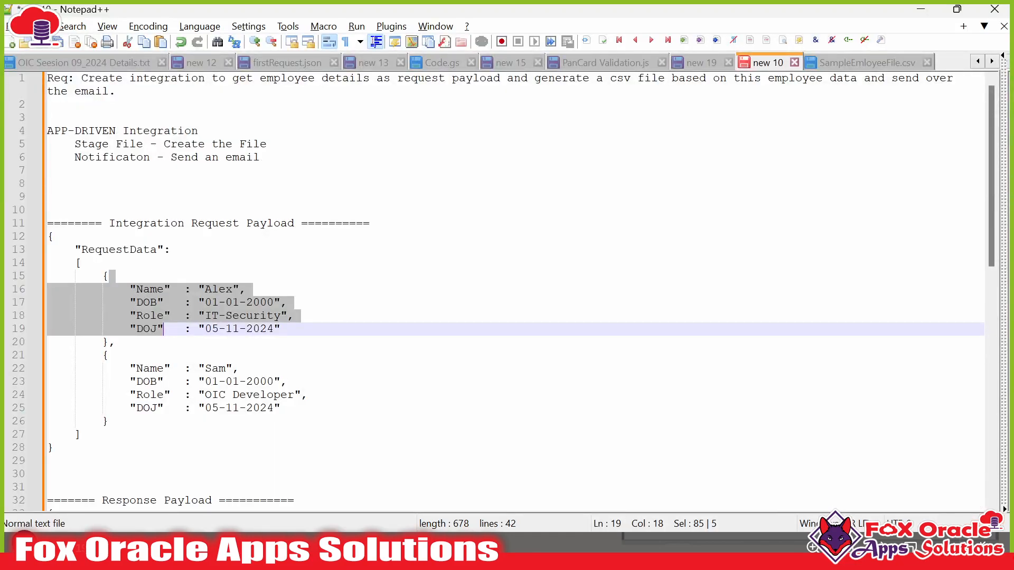
- Map the source Request Data array onto the target R record
click(130, 289)
drag(103, 276, 109, 342)
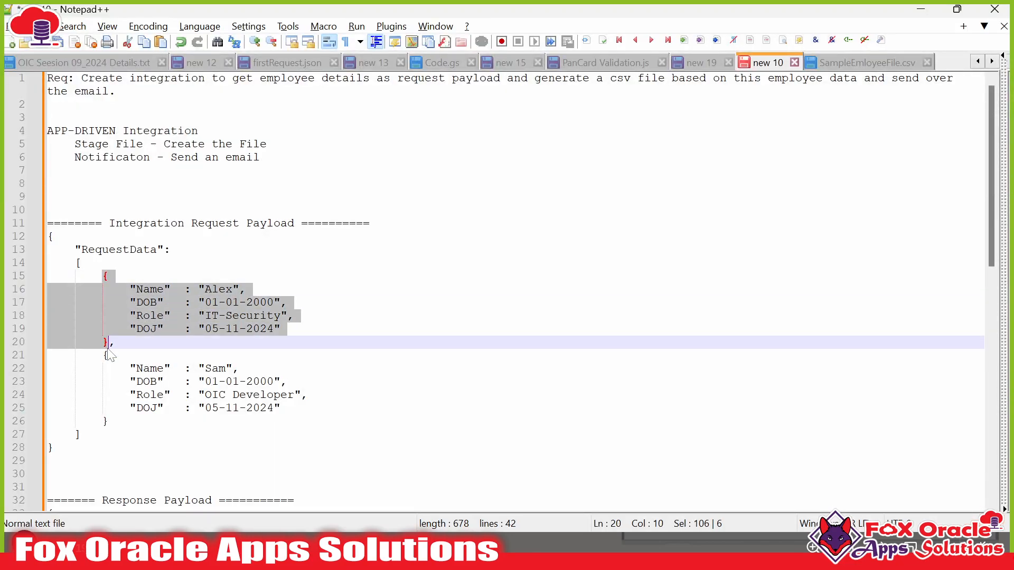
click(102, 382)
click(79, 249)
click(82, 263)
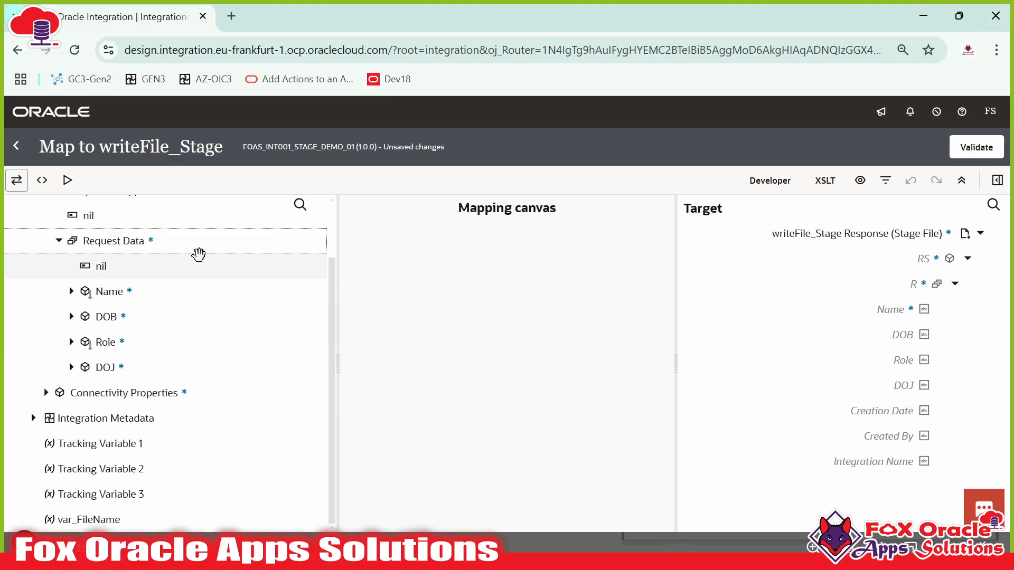
drag(129, 248, 898, 282)
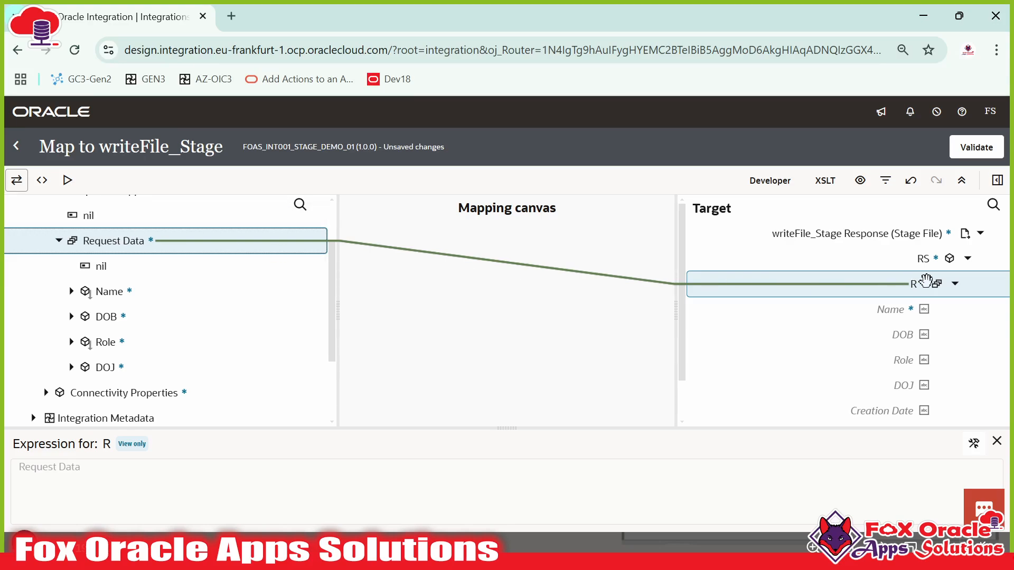
- Map source Name, DOB, Role and DOJ to the matching target fields
scroll(934, 279, down, 2)
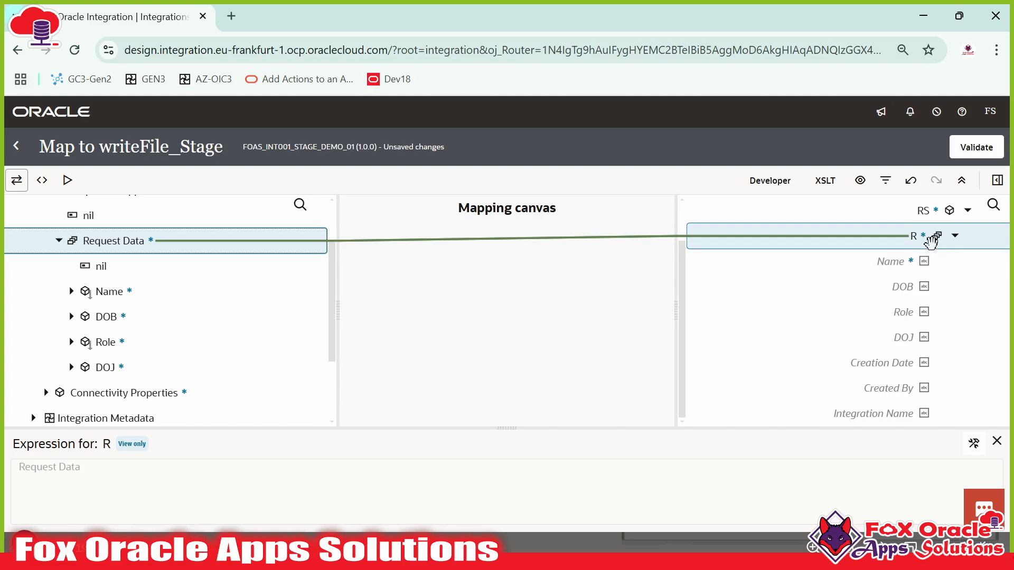
scroll(923, 275, up, 2)
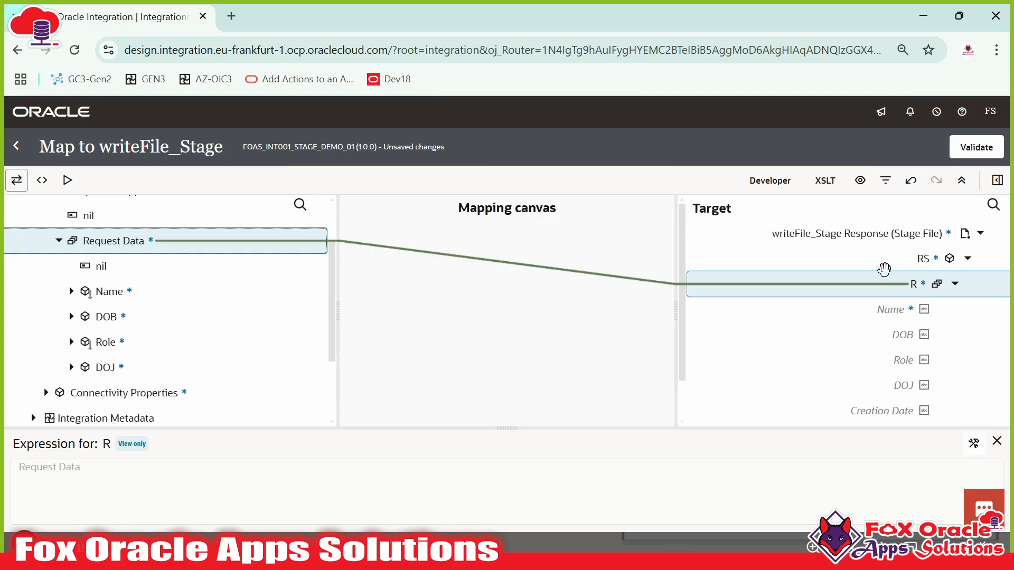
scroll(883, 254, down, 1)
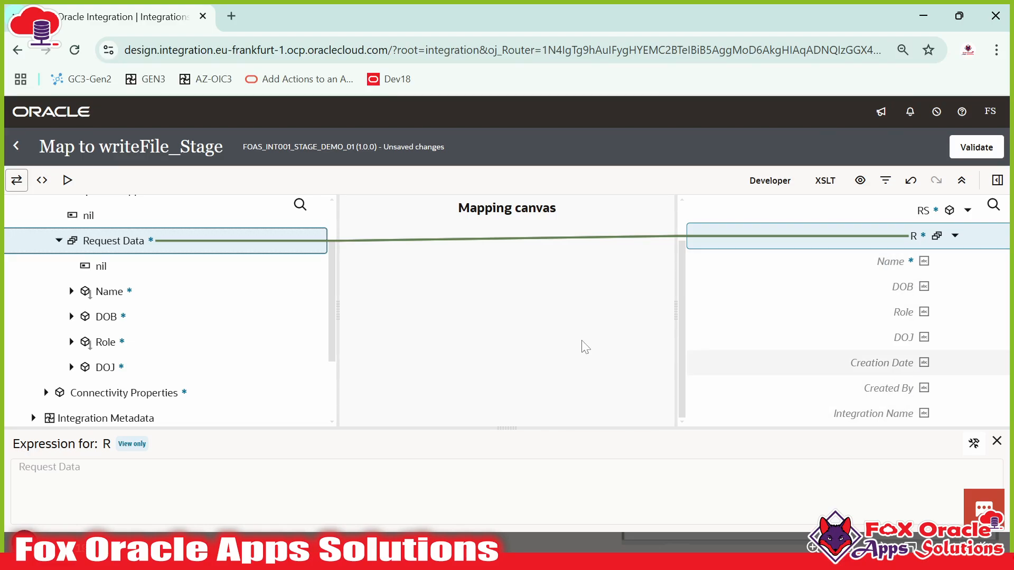
drag(128, 292, 870, 266)
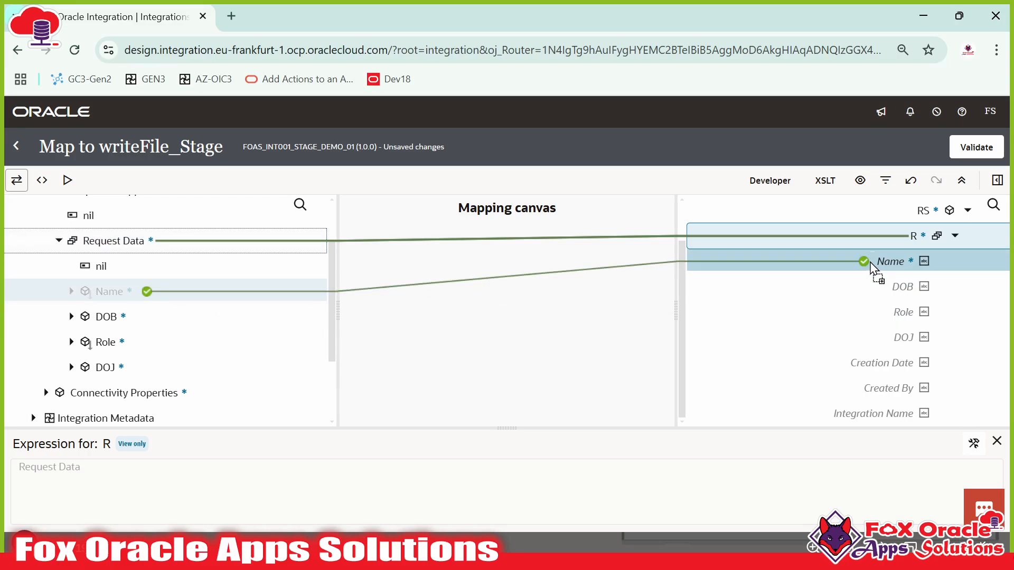
drag(153, 317, 878, 335)
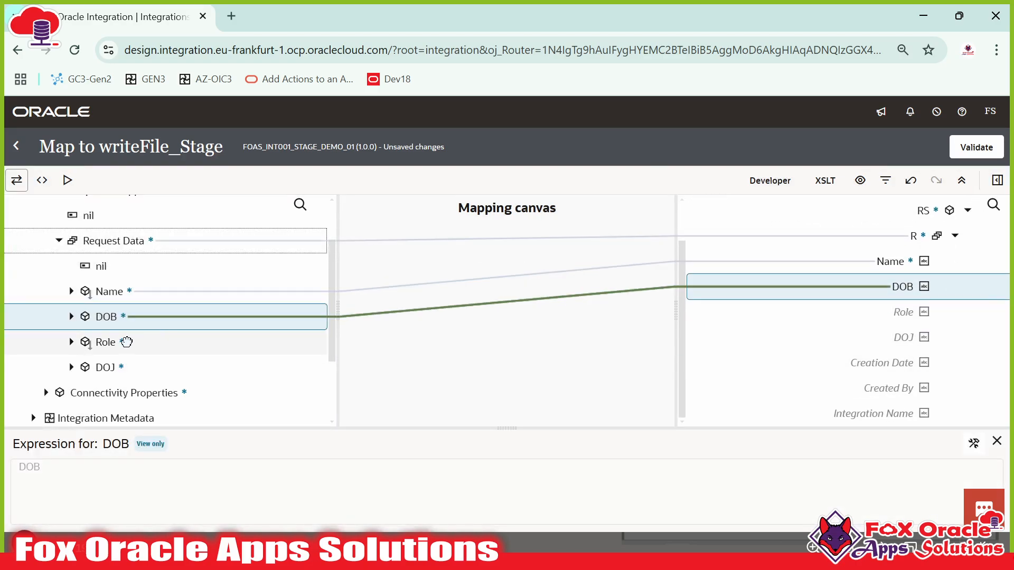
drag(126, 342, 855, 321)
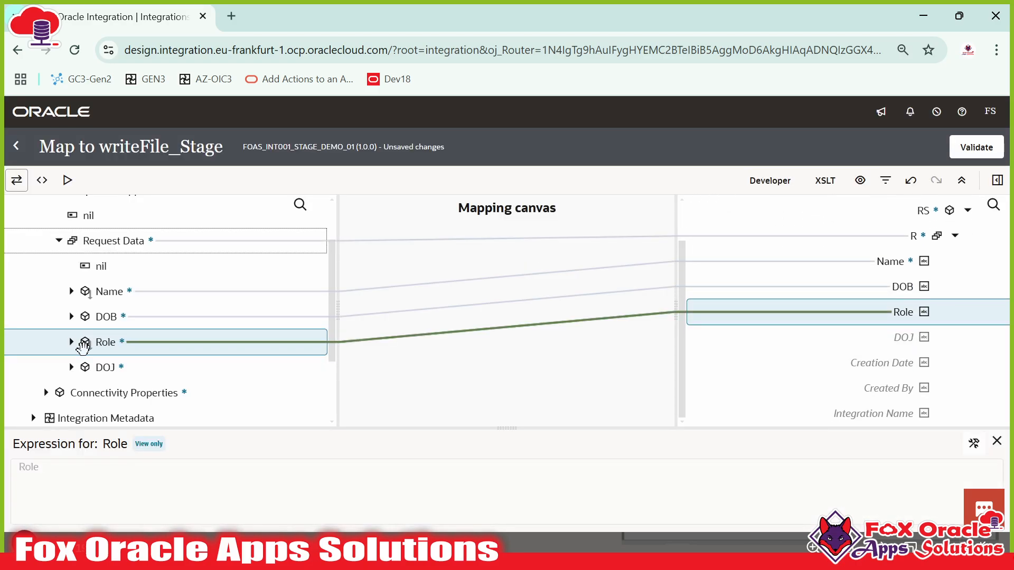
drag(105, 367, 844, 337)
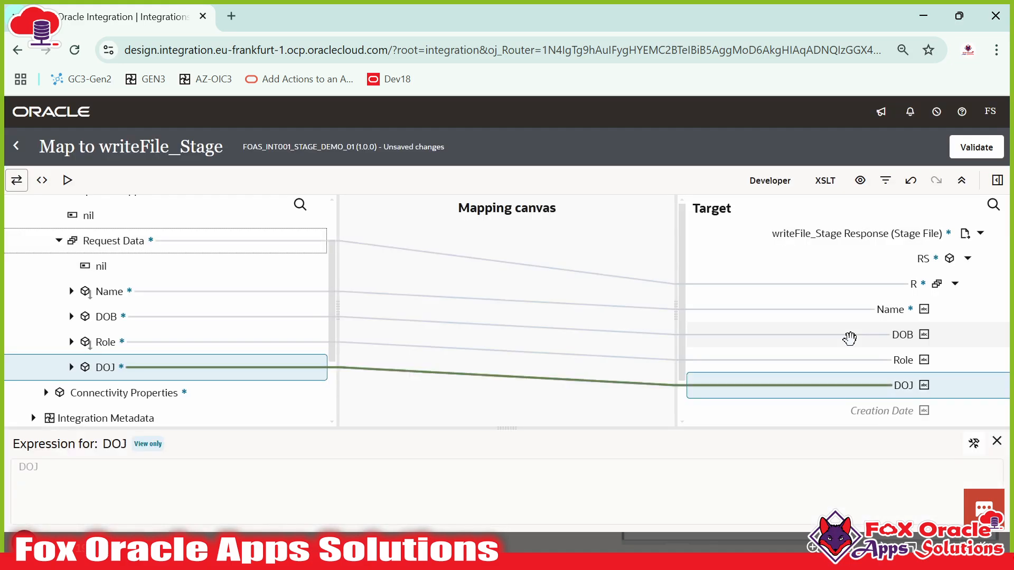
click(898, 359)
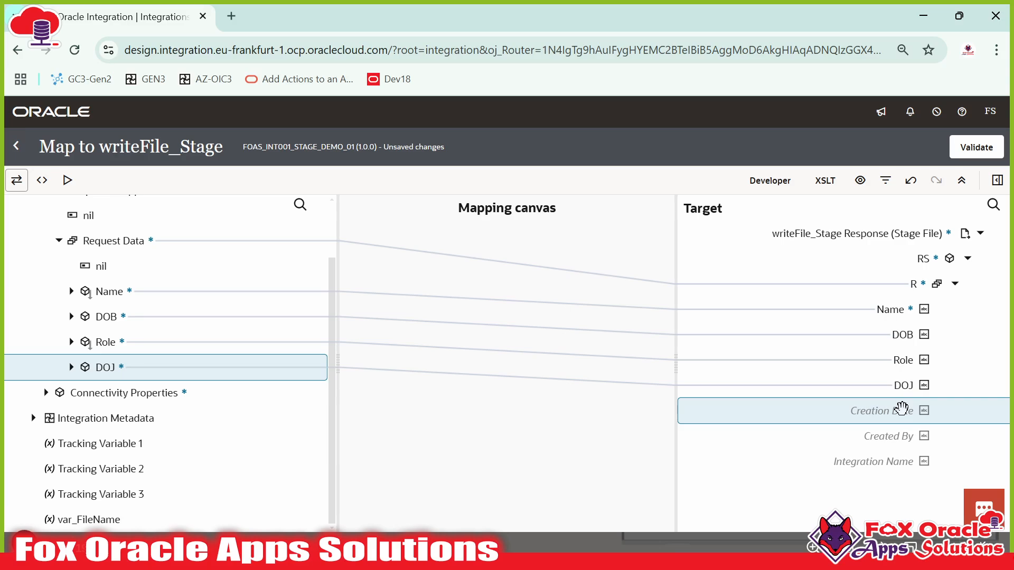
- Search the mapping functions for current-date
click(997, 181)
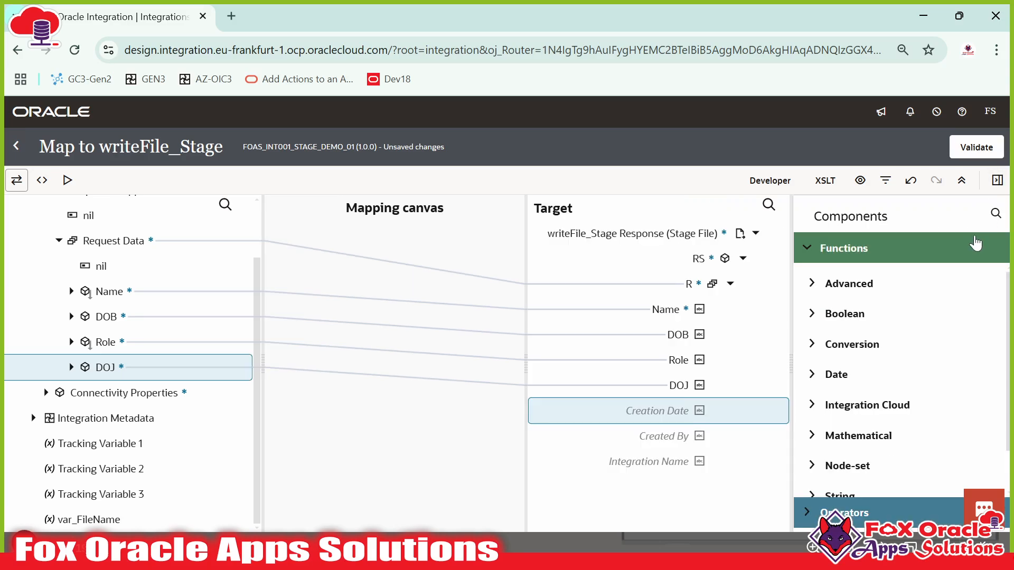
click(995, 213)
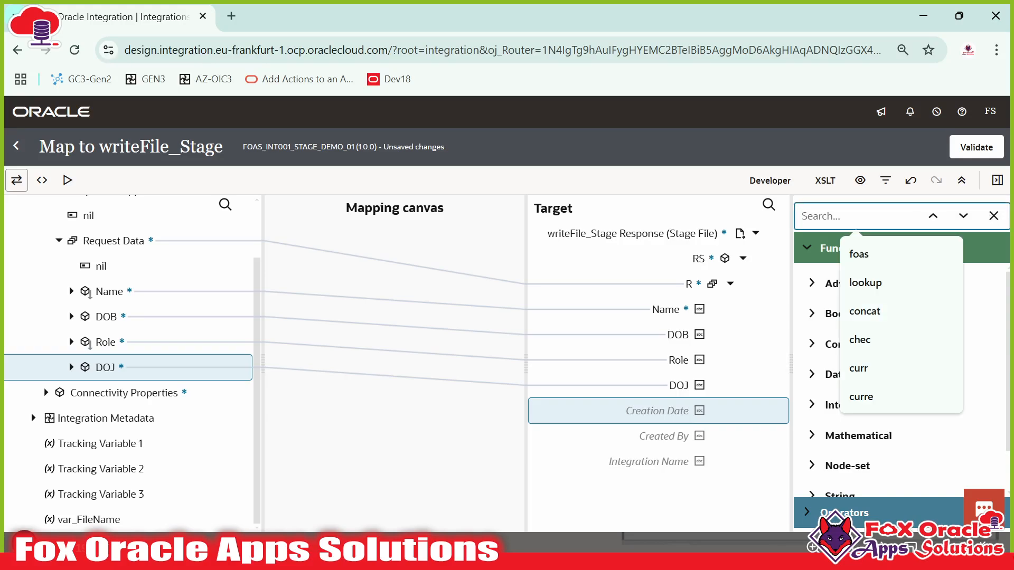
text(curr)
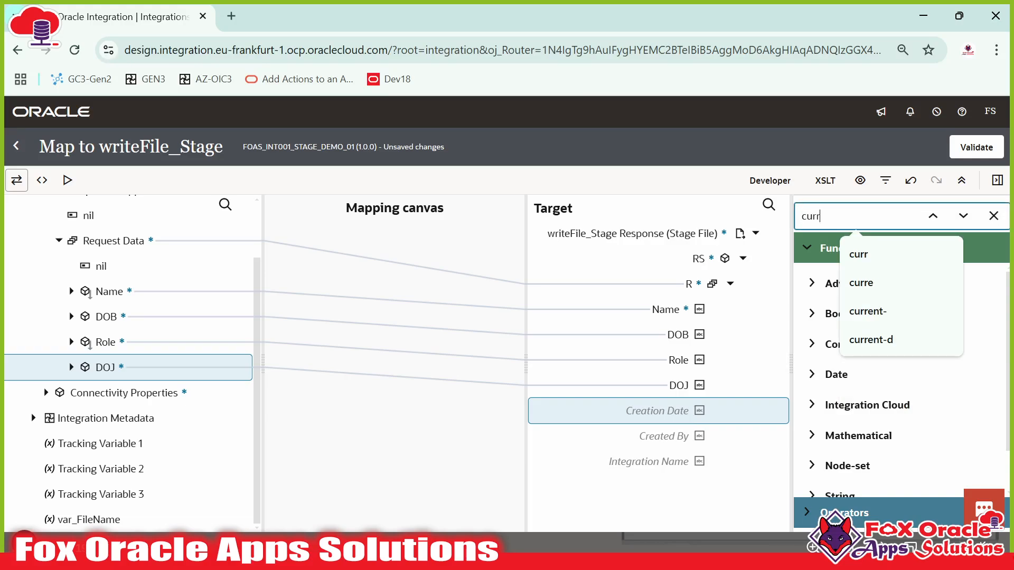
text(ent-da)
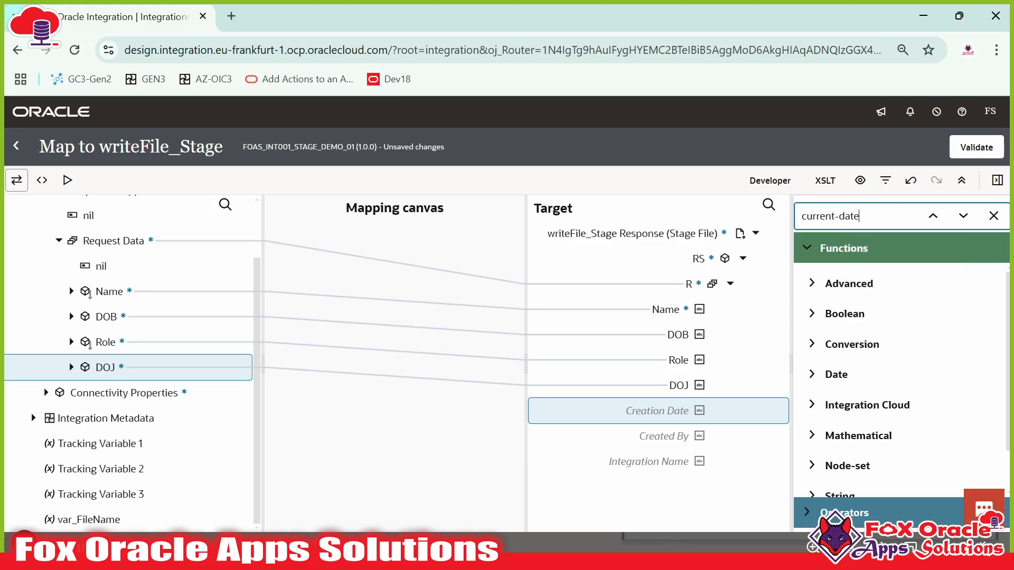
text(te)
key(Return)
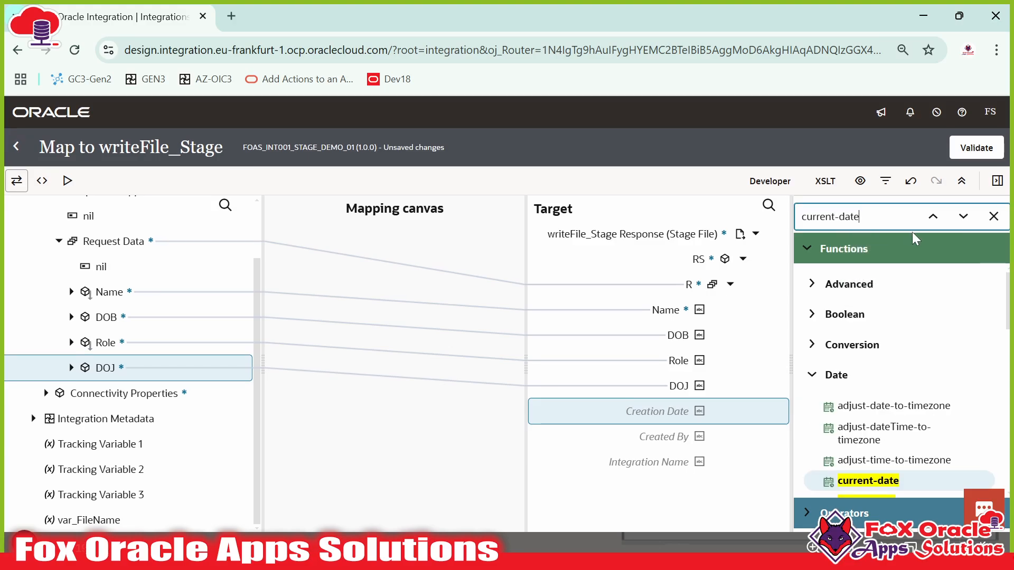
click(997, 181)
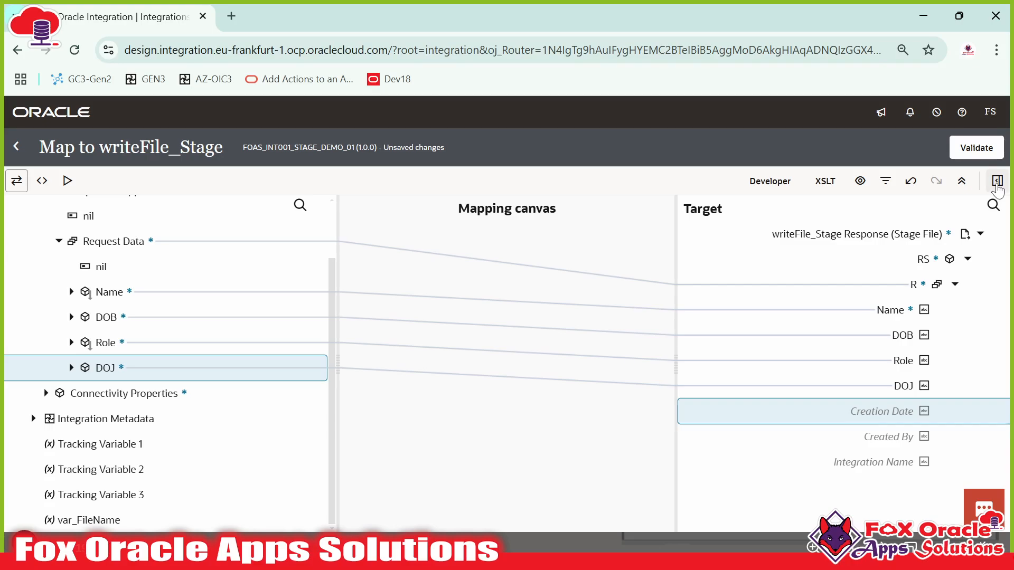
click(997, 181)
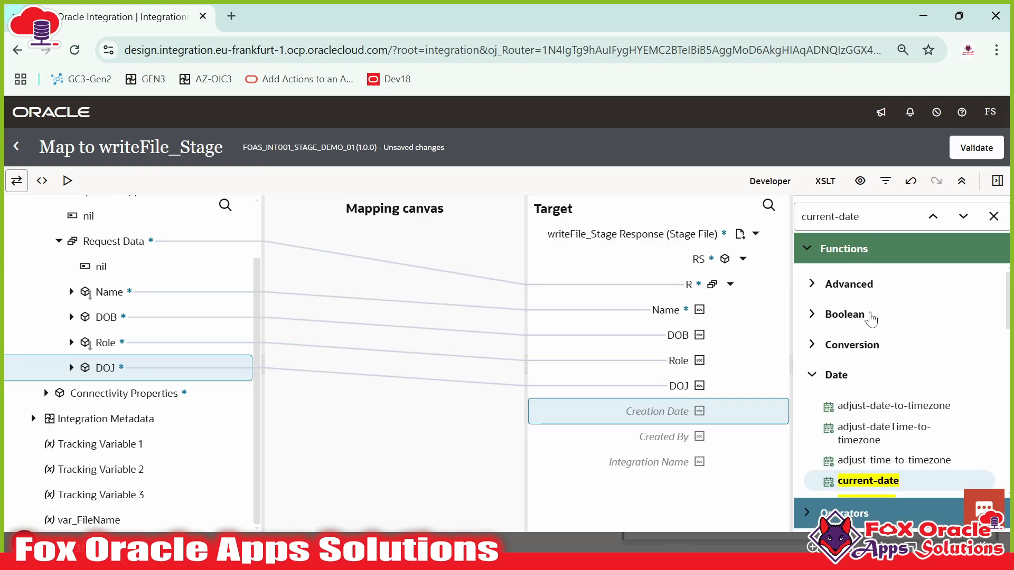
scroll(897, 406, down, 9)
scroll(911, 407, up, 9)
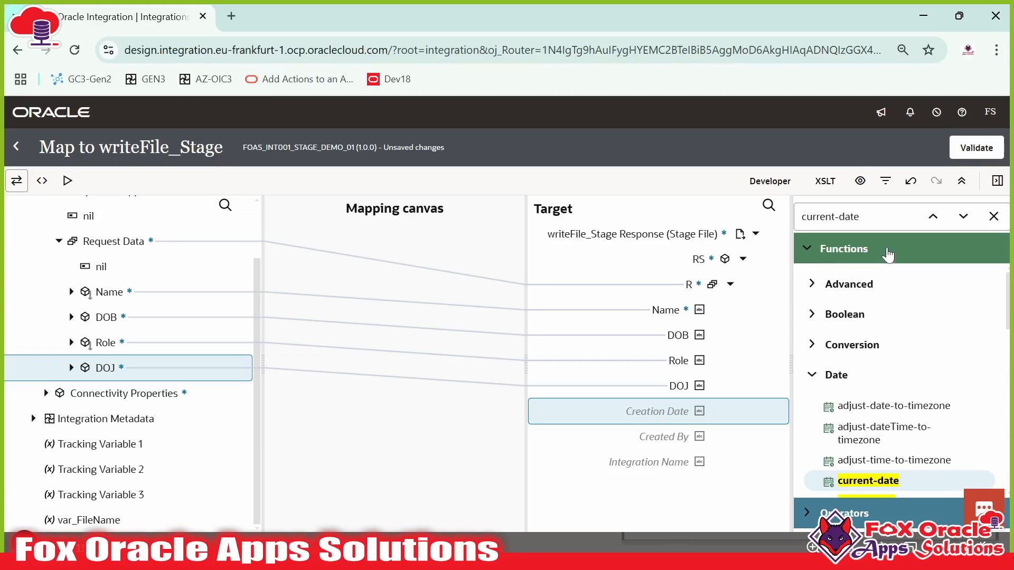
- Map fn:current-date() onto Creation Date and confirm the expression
click(878, 217)
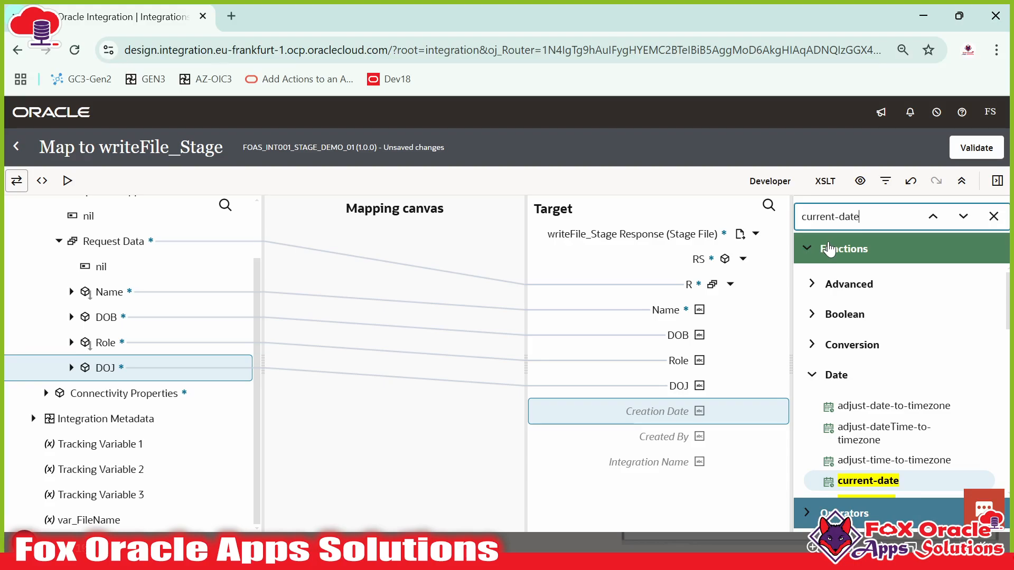
scroll(853, 391, down, 2)
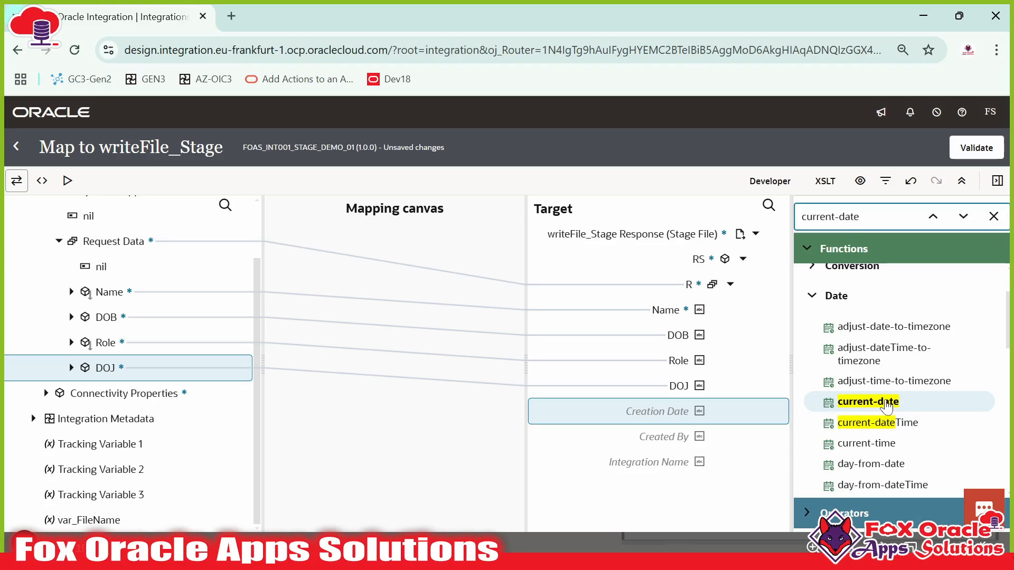
drag(887, 407, 664, 411)
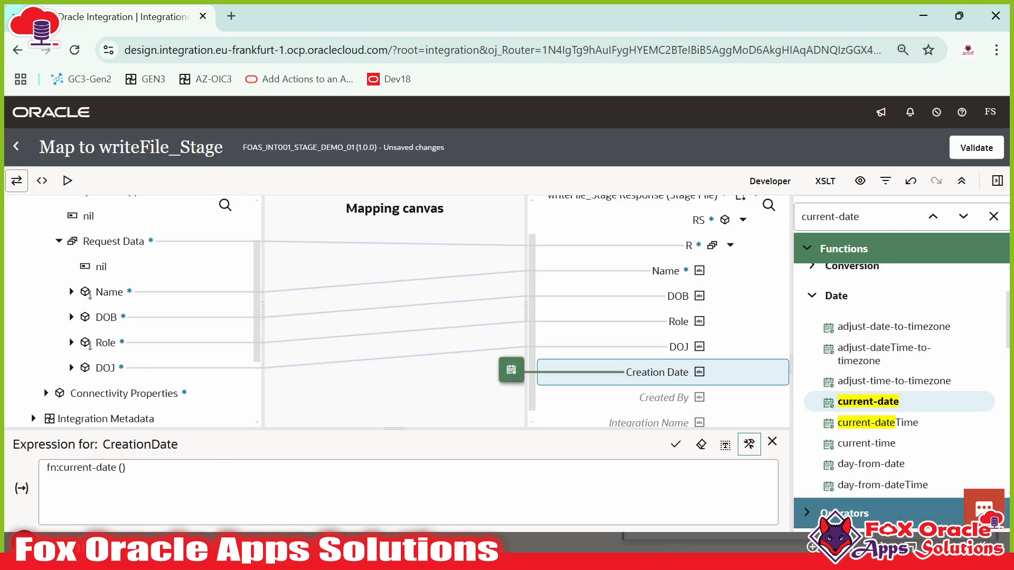
click(678, 445)
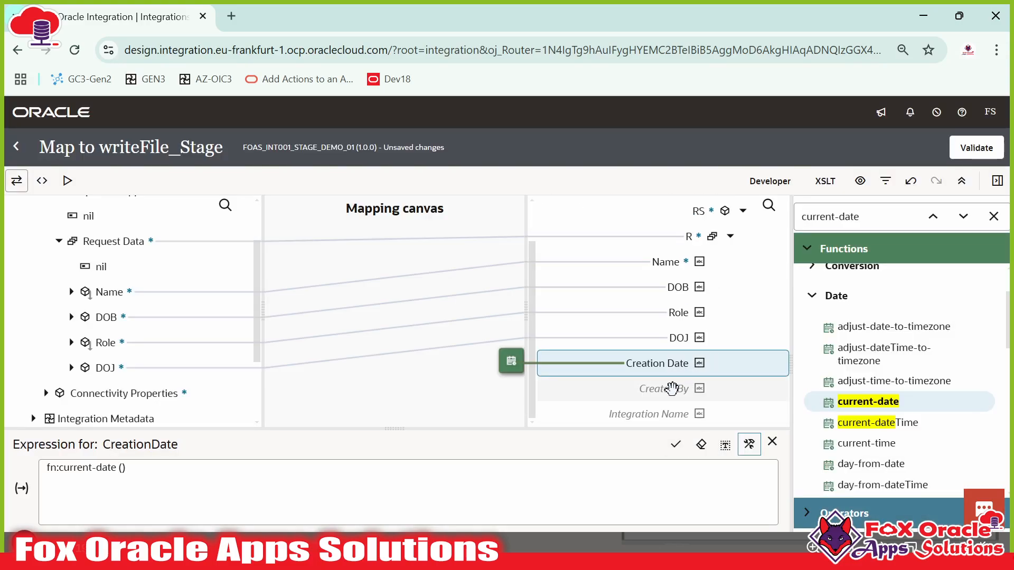
click(675, 395)
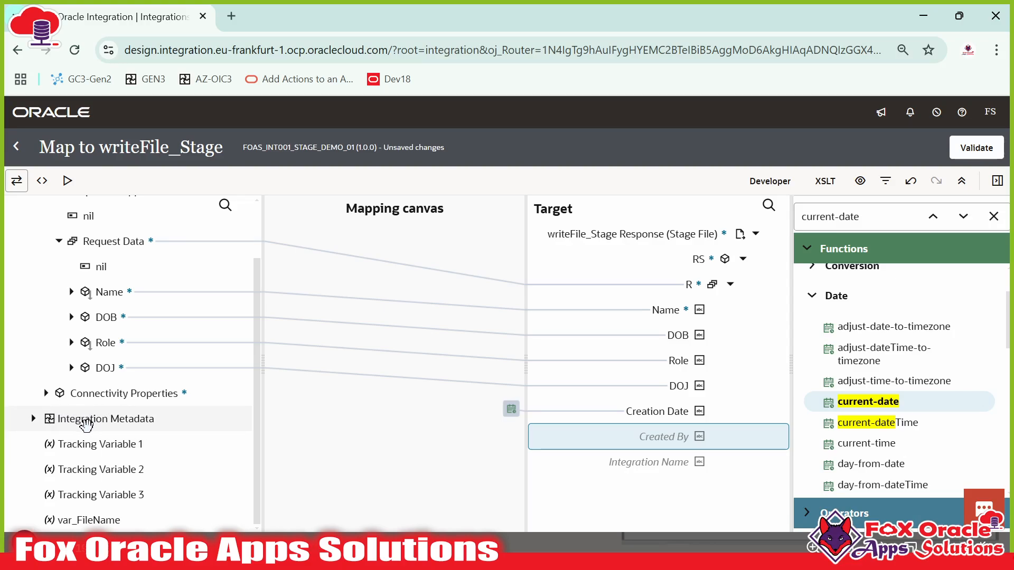
- Map the runtime Invoke By value from Integration Metadata onto Created By
click(34, 418)
scroll(95, 401, down, 1)
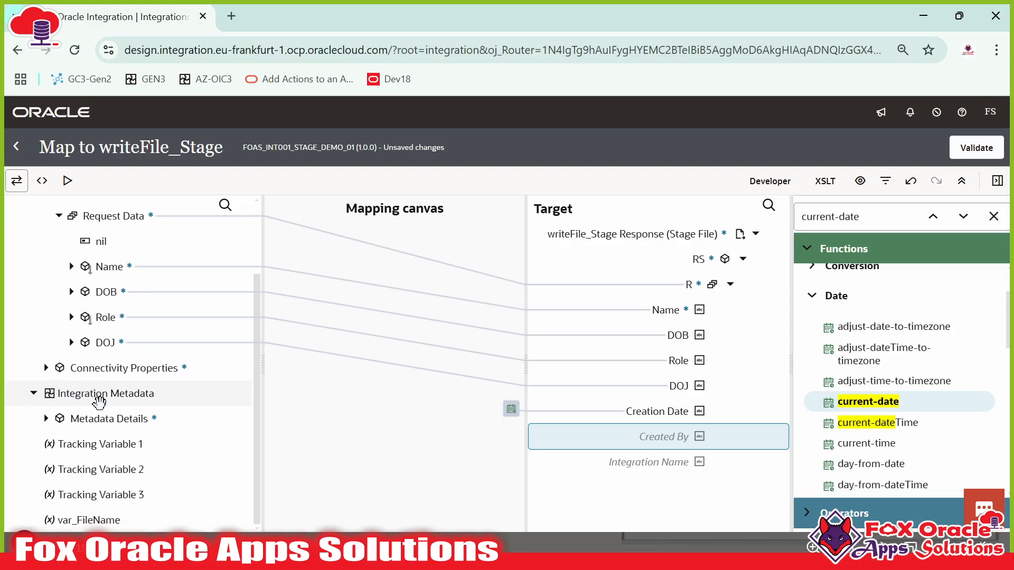
click(46, 419)
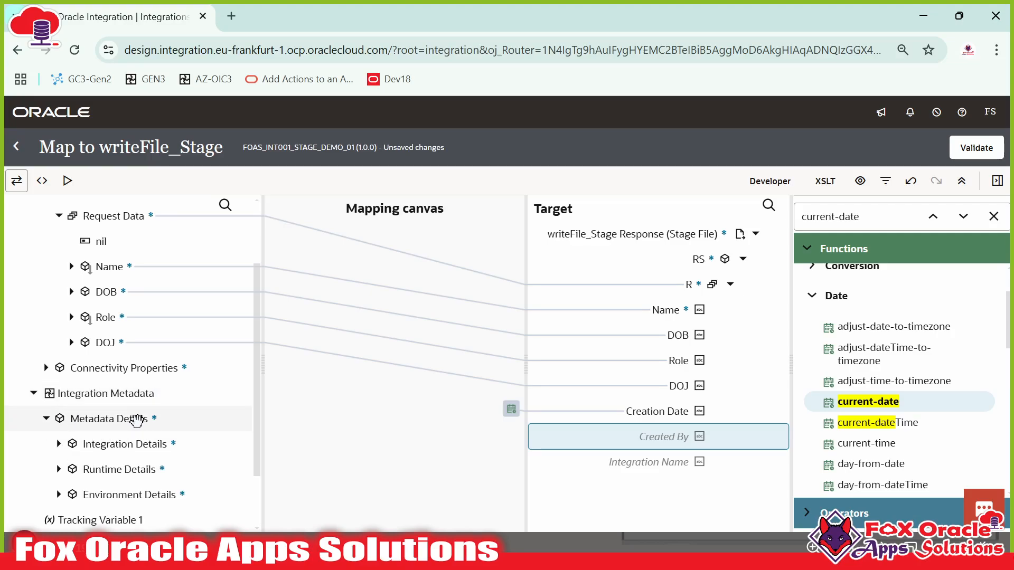
scroll(84, 417, down, 3)
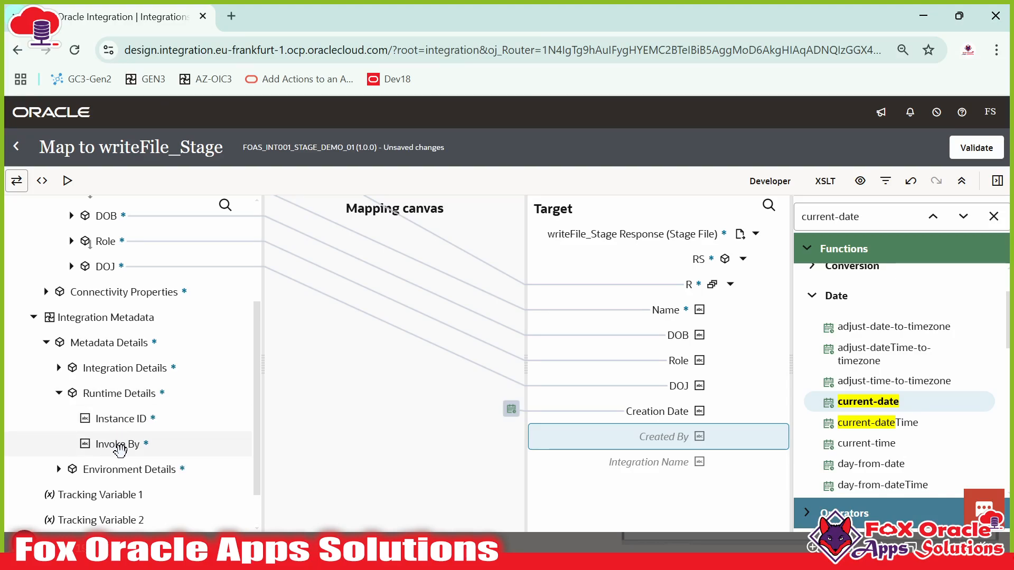
drag(121, 447, 669, 444)
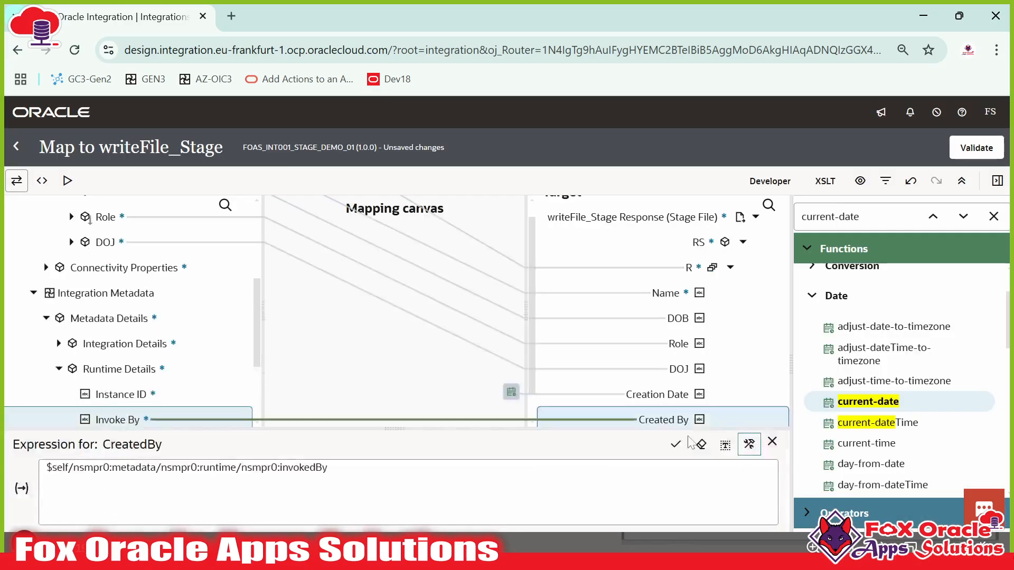
scroll(697, 413, down, 1)
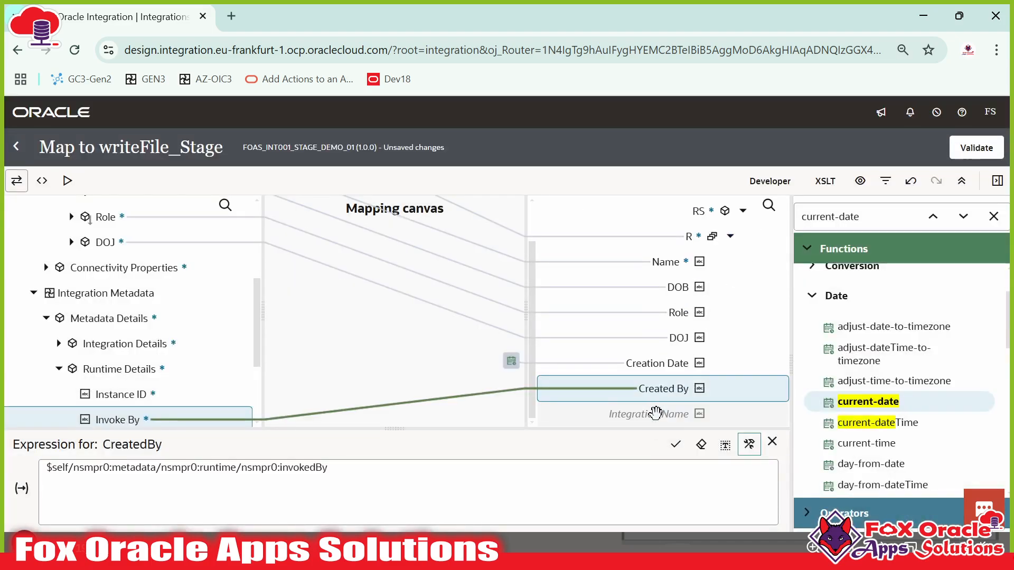
click(655, 412)
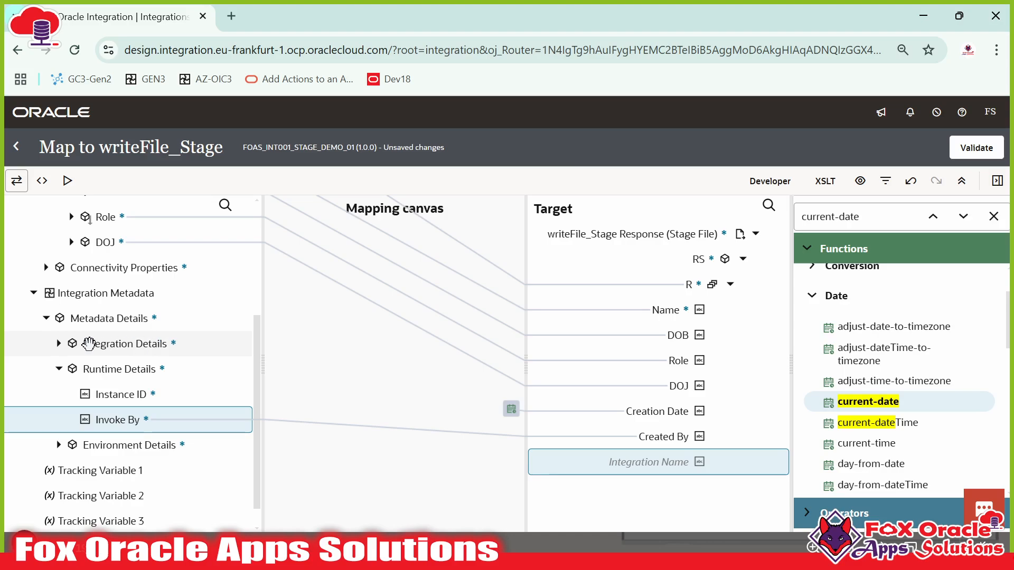
- Map the source Integration Name from Integration Details to the target Integration Name
click(59, 345)
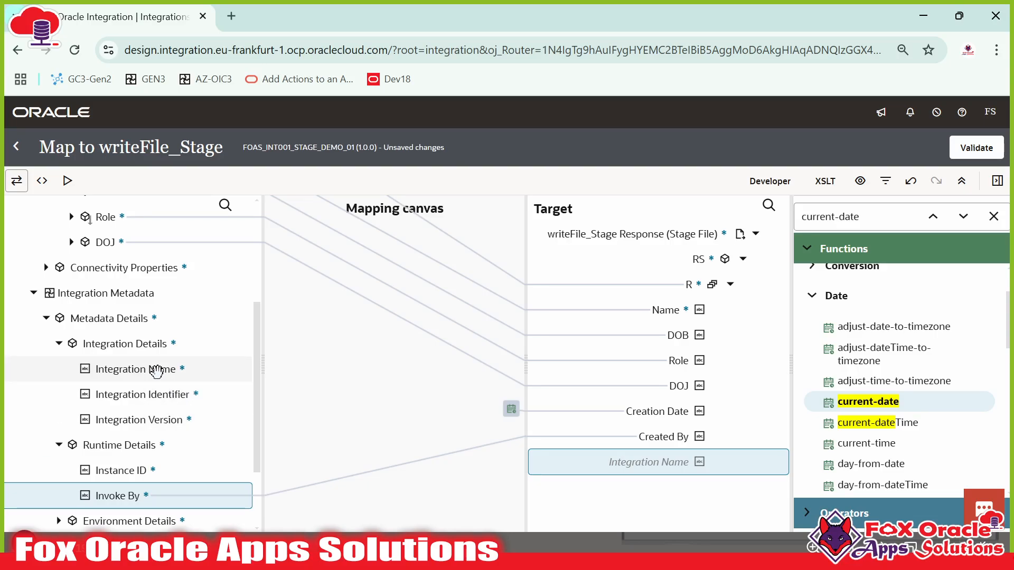
drag(169, 369, 683, 464)
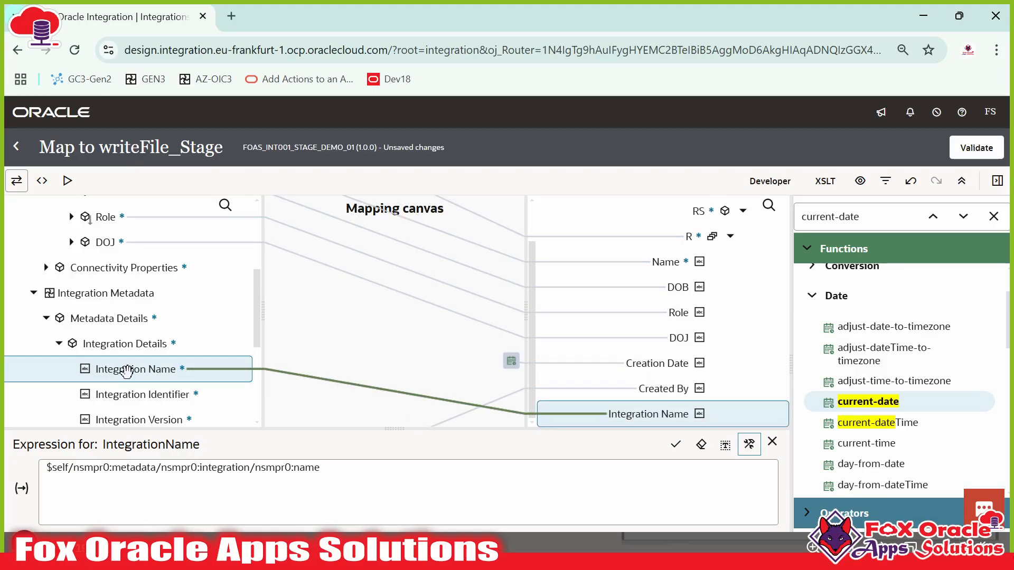
scroll(686, 375, up, 2)
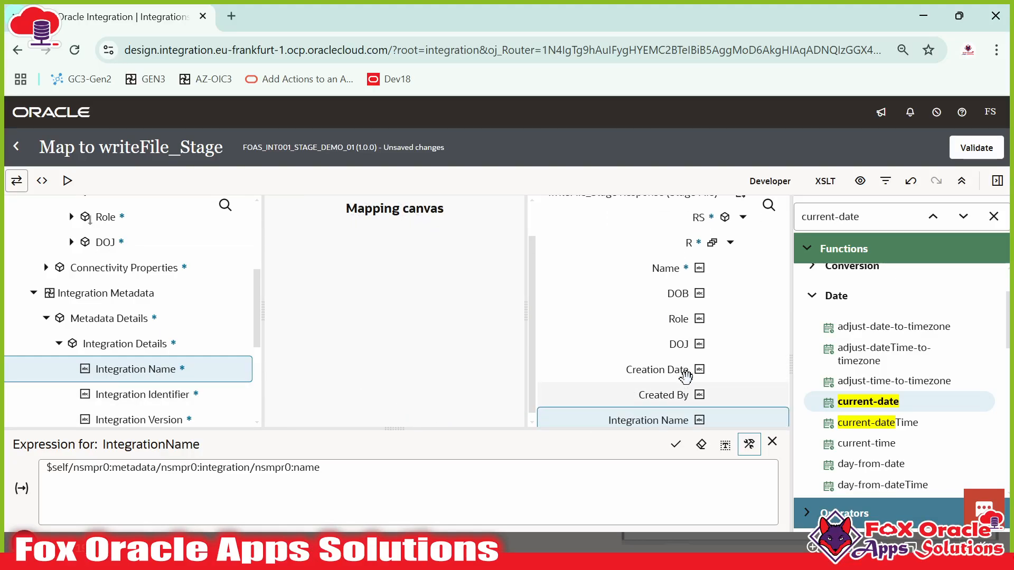
scroll(110, 300, up, 5)
scroll(122, 316, down, 3)
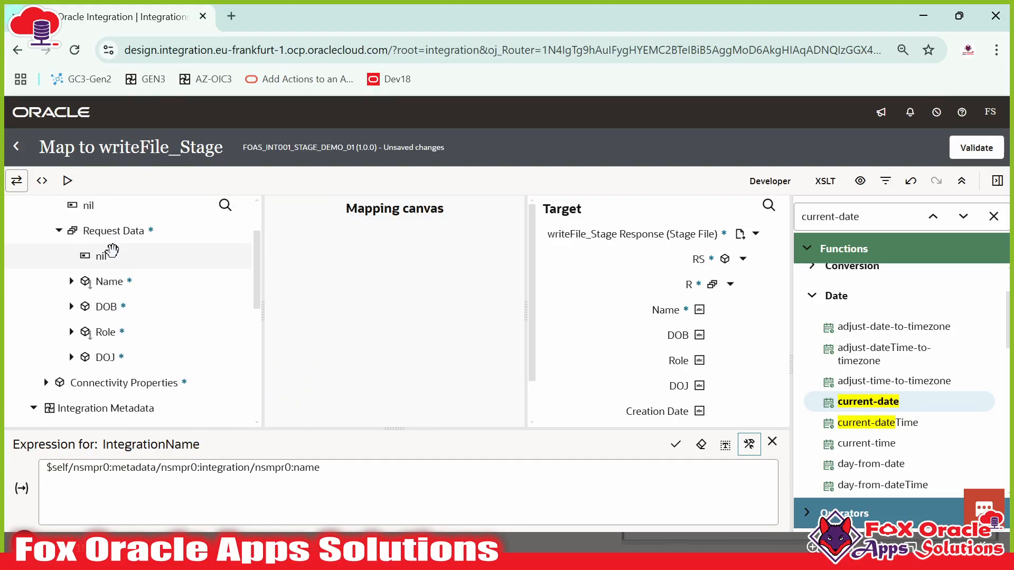
scroll(664, 319, down, 2)
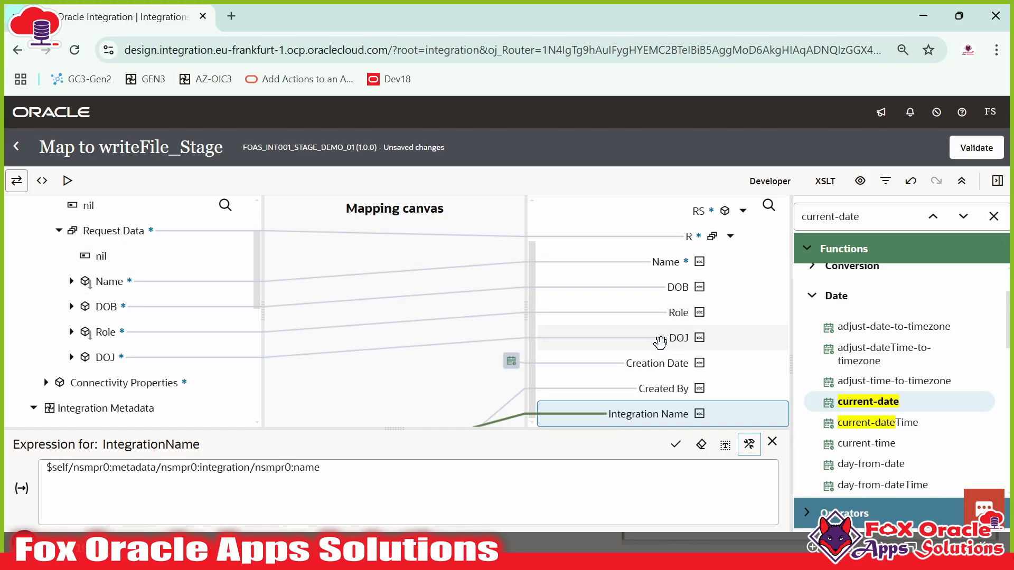
- Check the Creation Date, Created By and Integration Name expressions, validate, and close the mapper
click(661, 363)
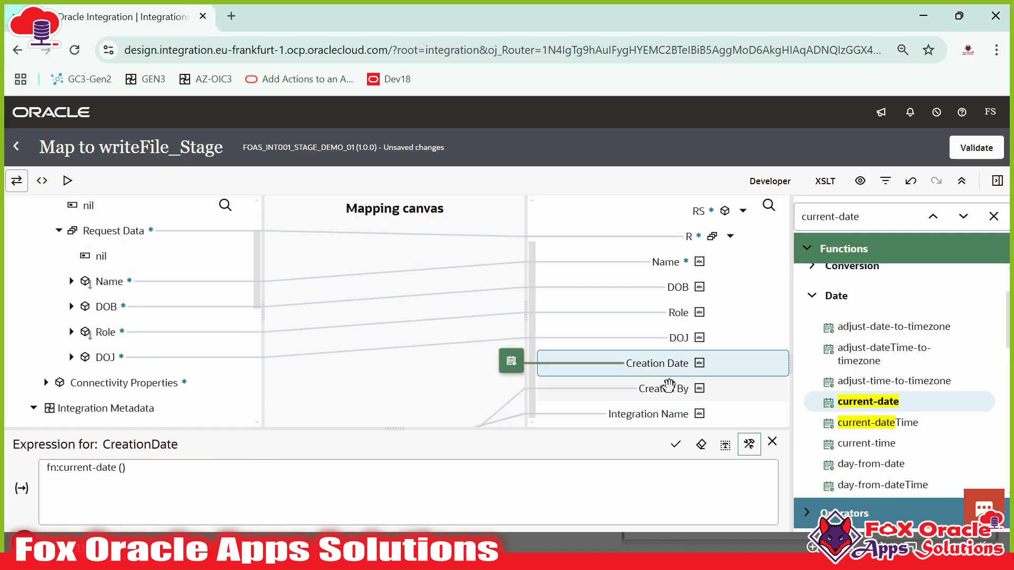
click(668, 388)
click(657, 415)
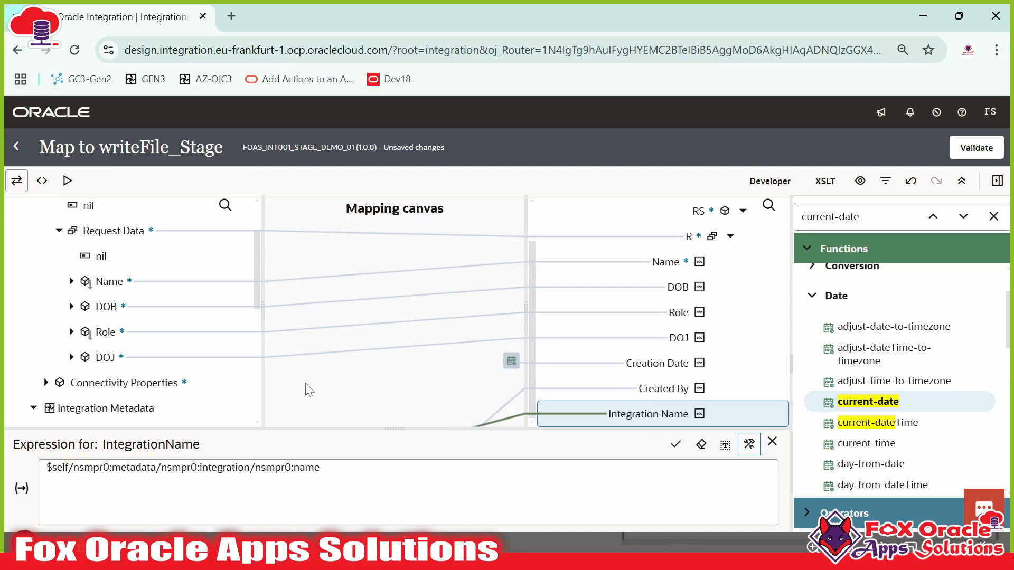
scroll(195, 358, down, 5)
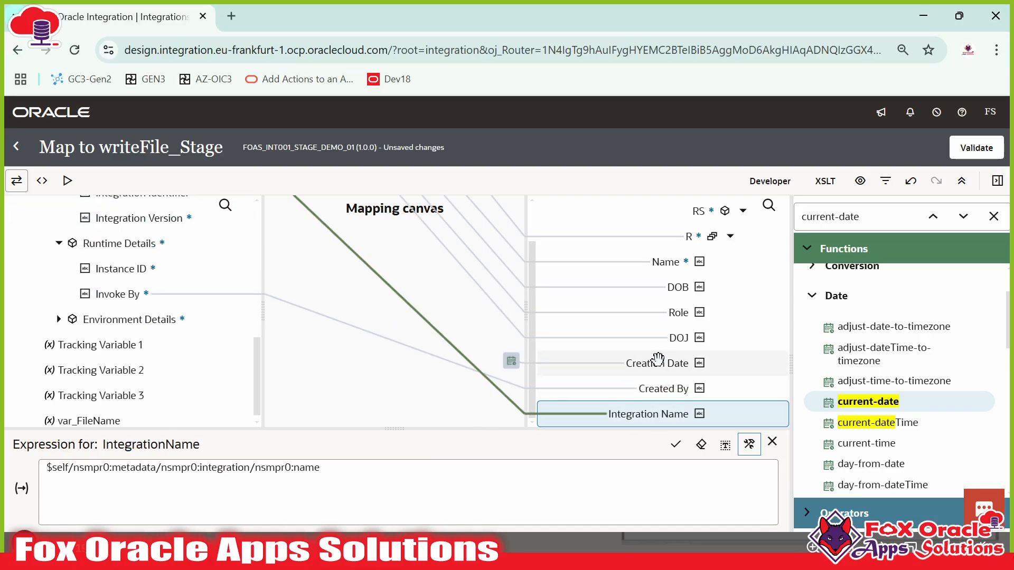
scroll(657, 360, up, 2)
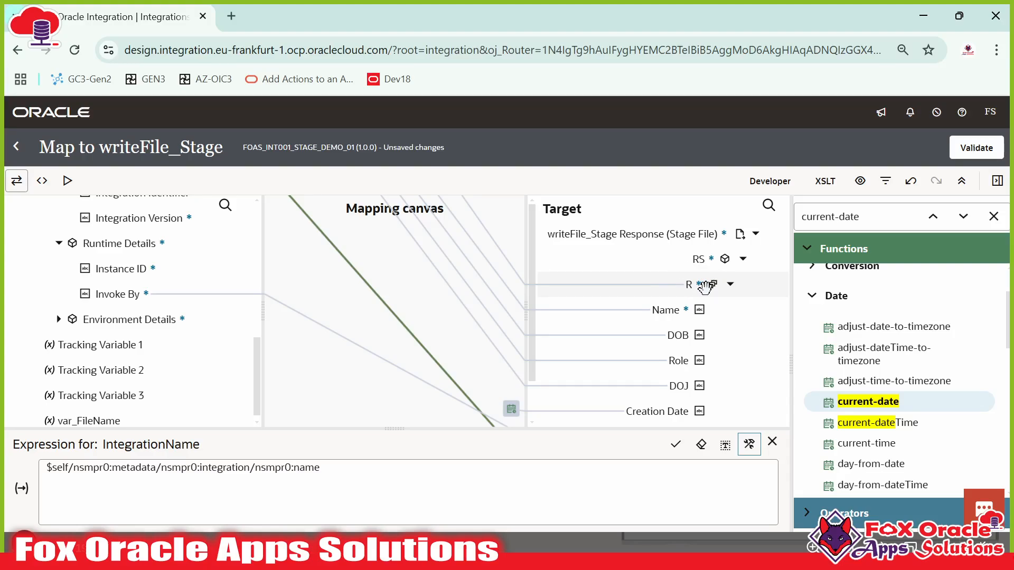
scroll(154, 295, up, 5)
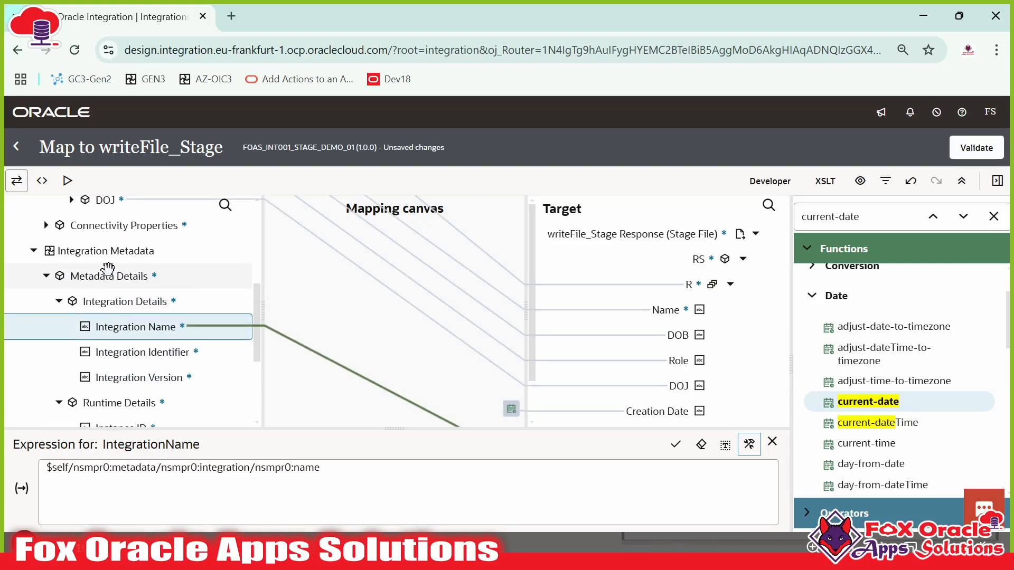
scroll(140, 309, down, 1)
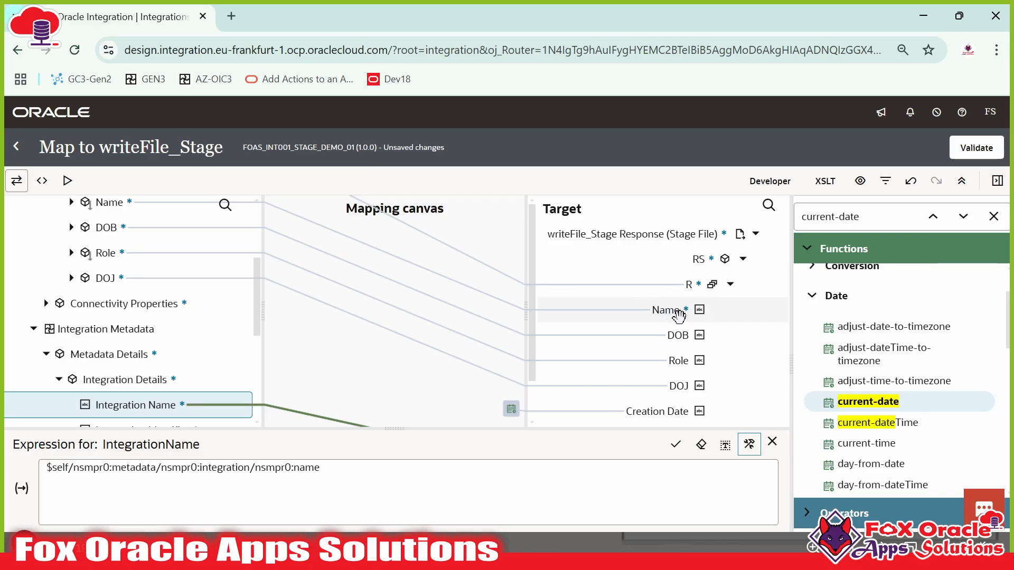
click(978, 153)
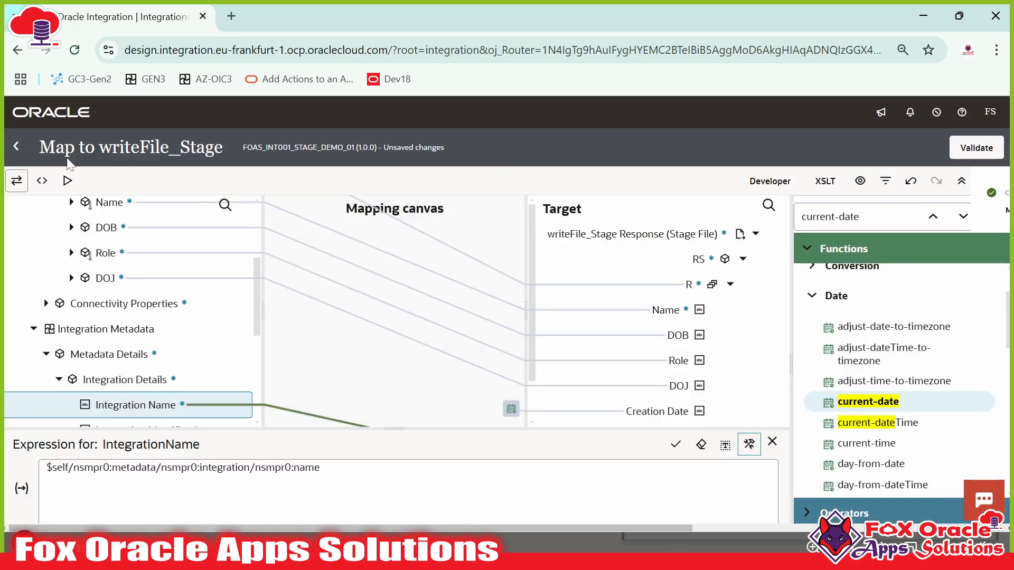
click(16, 146)
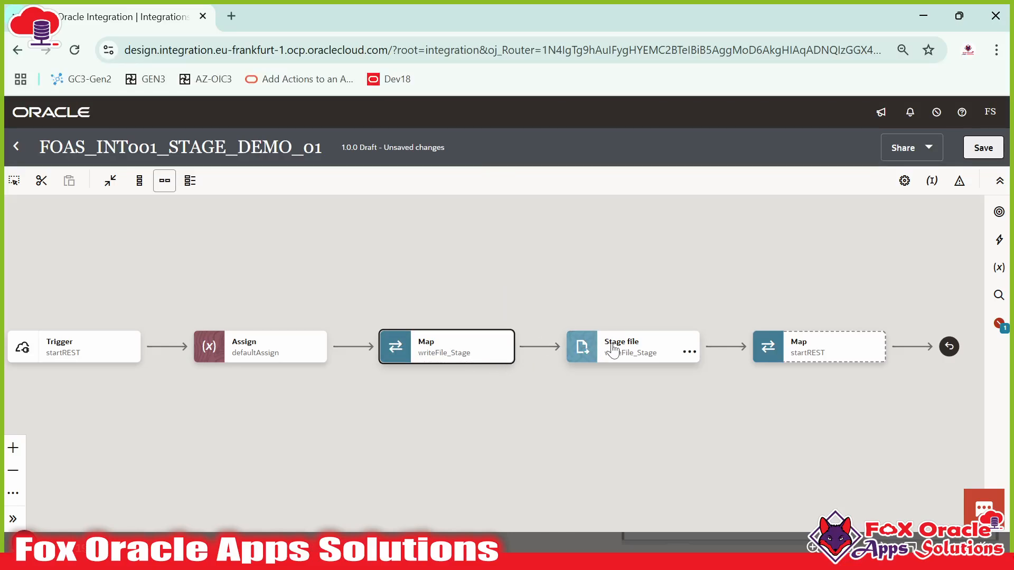
- Drop a Notification action (Notification1) from the Actions palette onto the connector after Stage file, before startREST
drag(678, 414, 764, 413)
drag(517, 407, 414, 410)
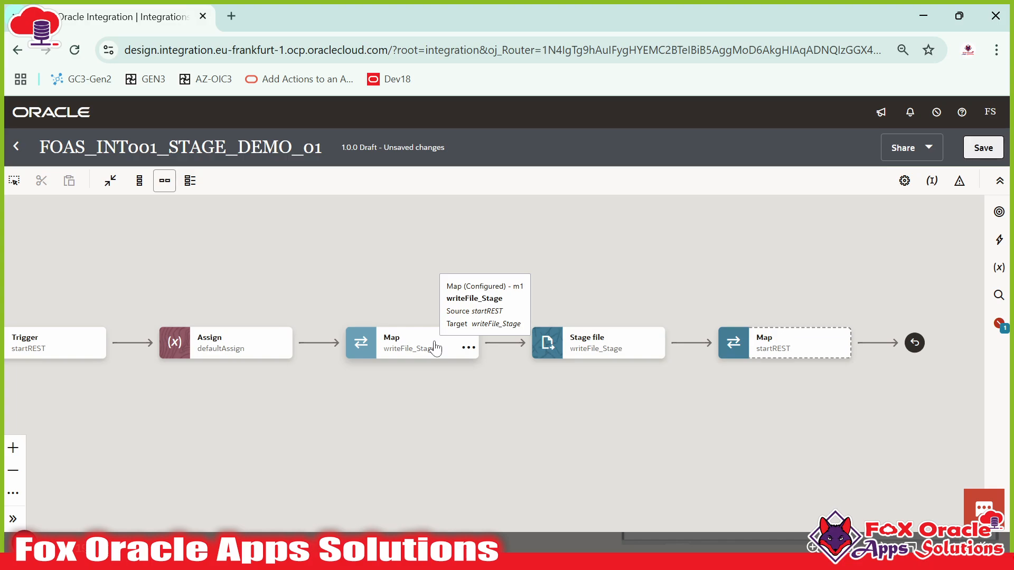
drag(679, 299, 631, 295)
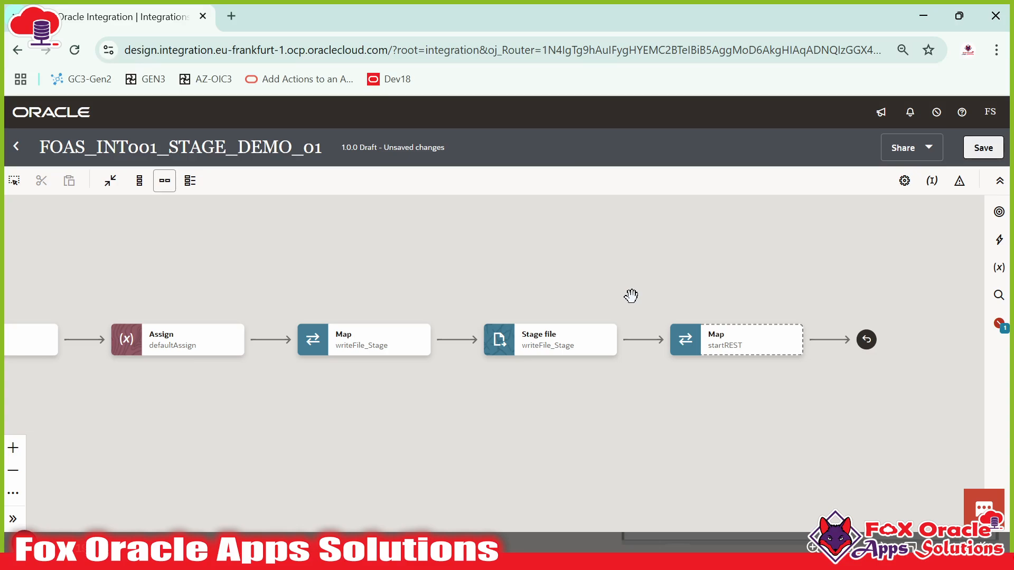
drag(788, 280, 751, 276)
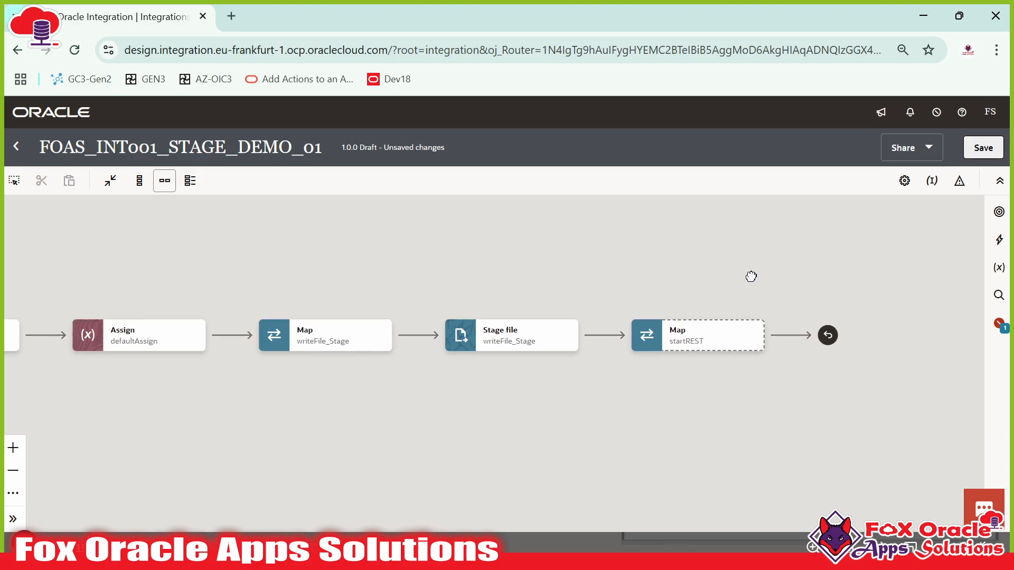
click(992, 242)
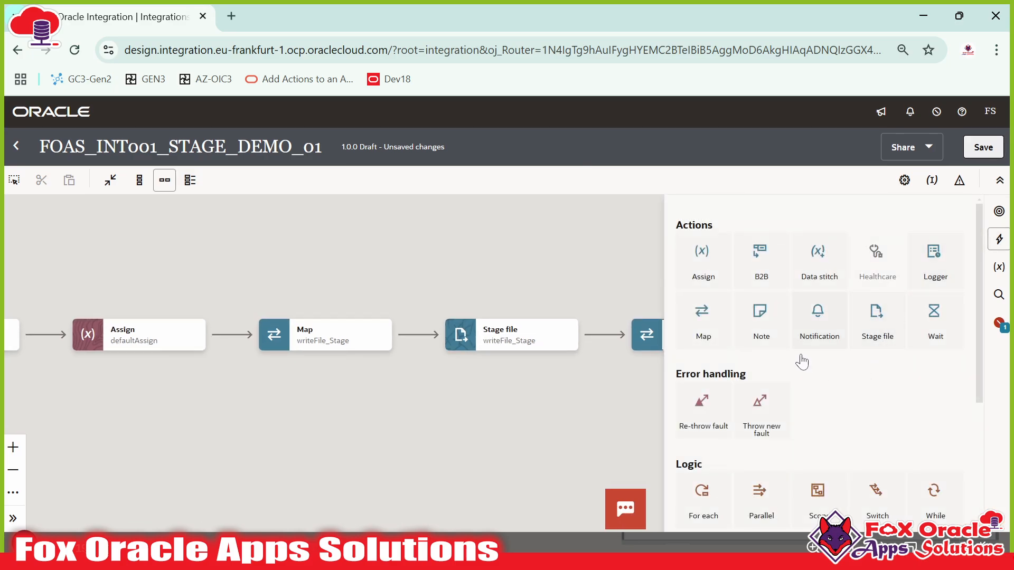
drag(817, 315, 606, 338)
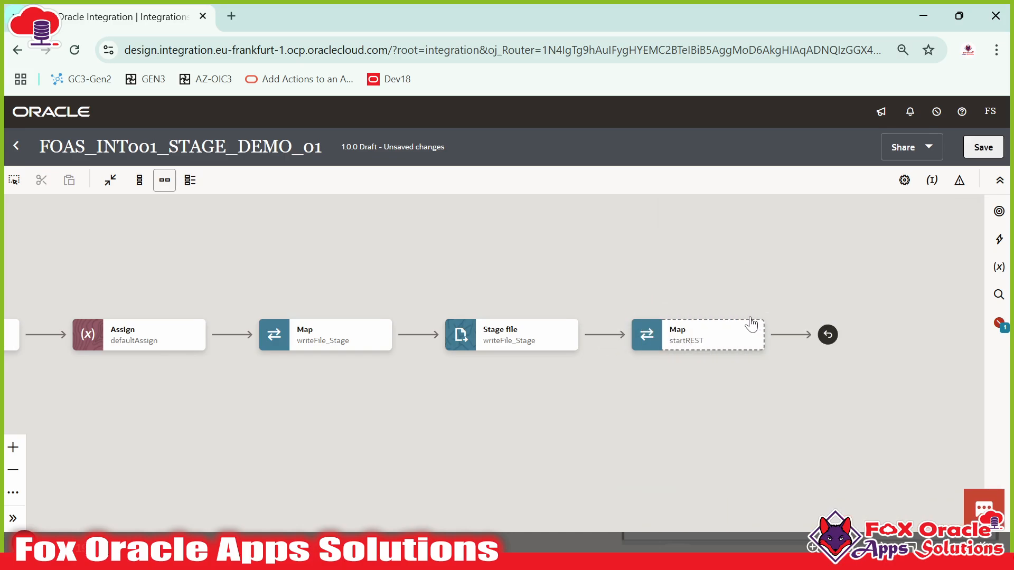
click(998, 239)
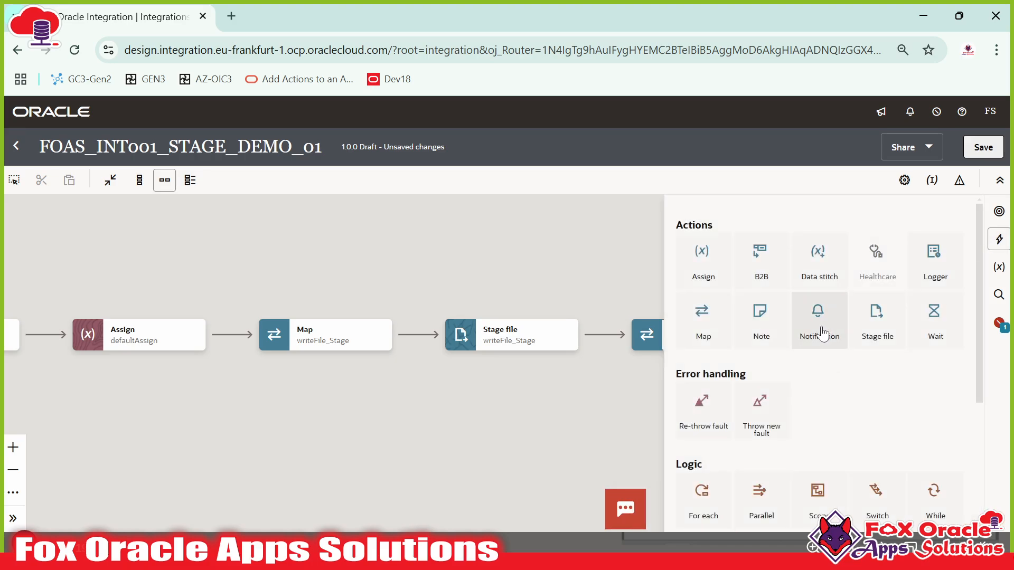
drag(822, 333, 603, 338)
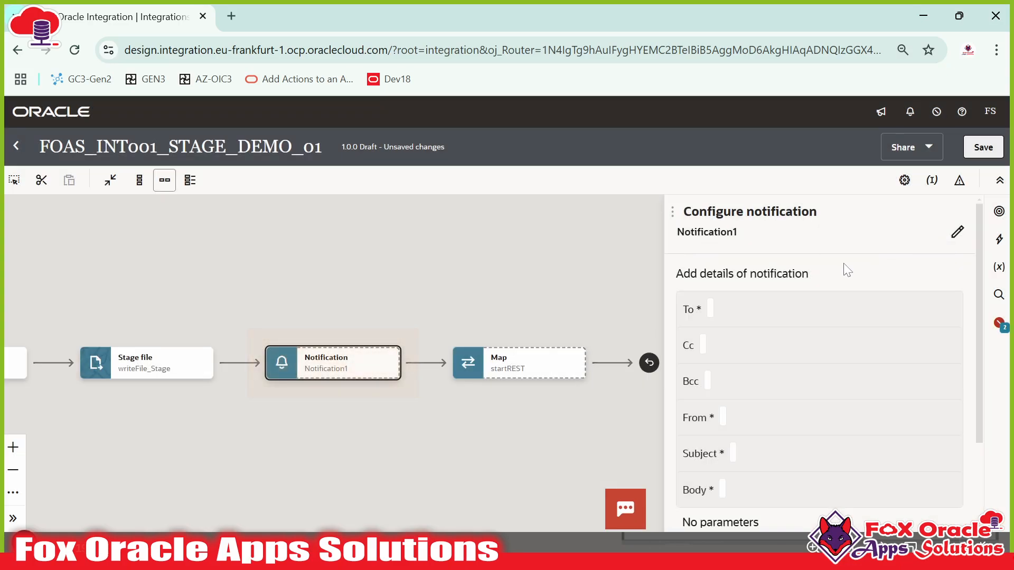
- Rename the Notification1 action to emailNotification
click(957, 232)
drag(745, 245, 671, 248)
text(emailNotification)
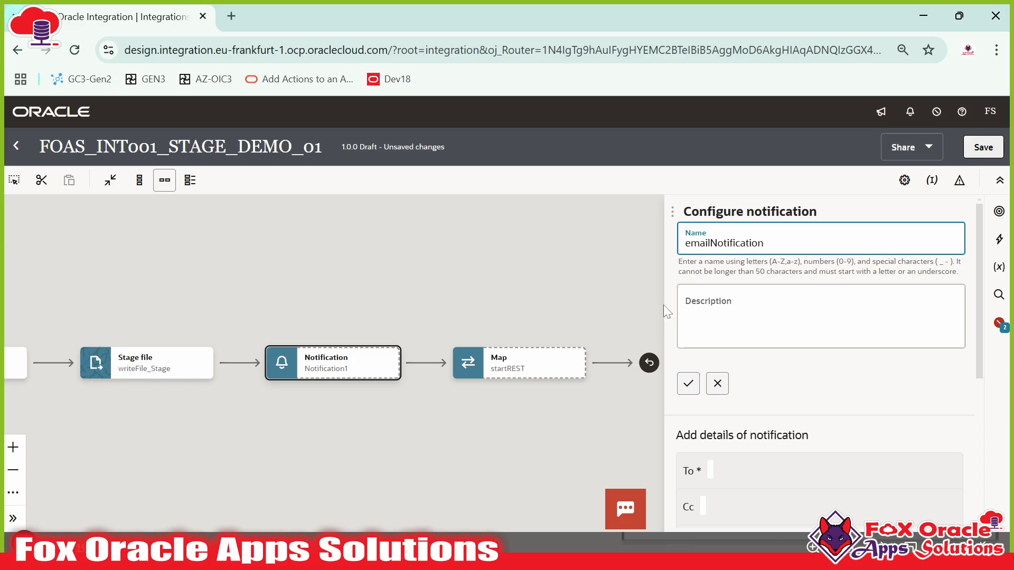
click(687, 383)
- Enter the recipient's e-mail address, in quotes, in the To field
scroll(726, 343, down, 2)
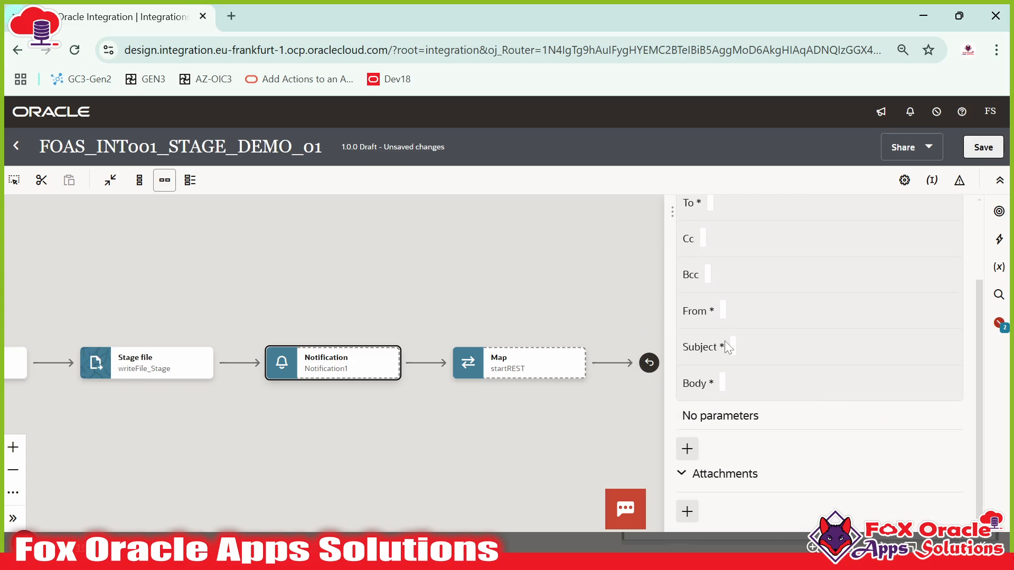
scroll(725, 342, up, 2)
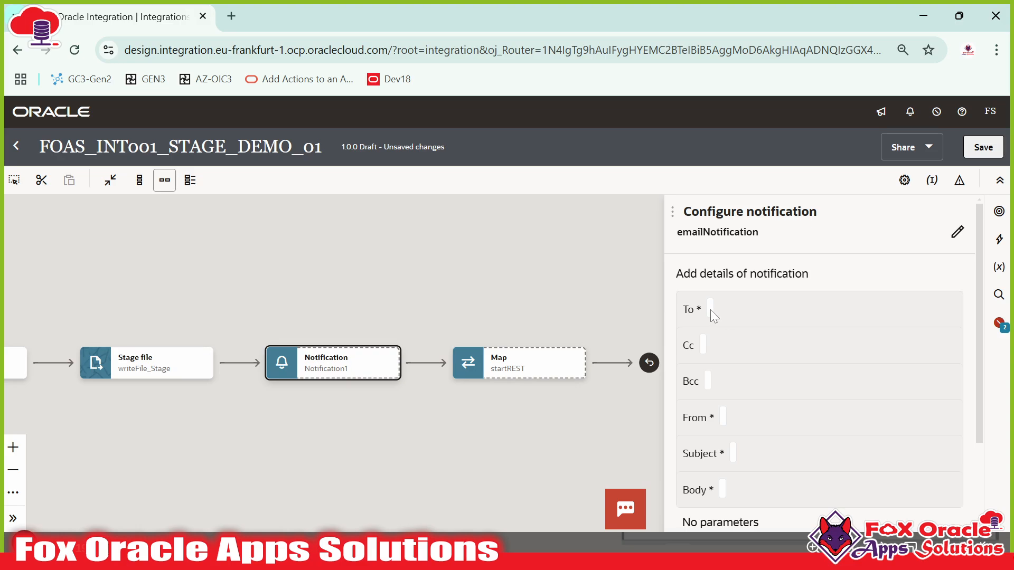
click(711, 309)
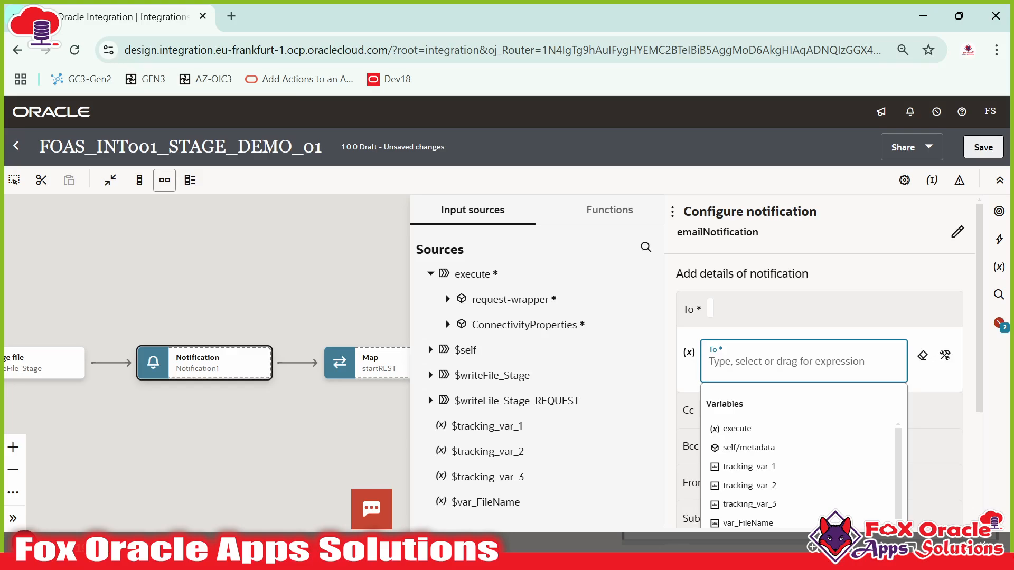
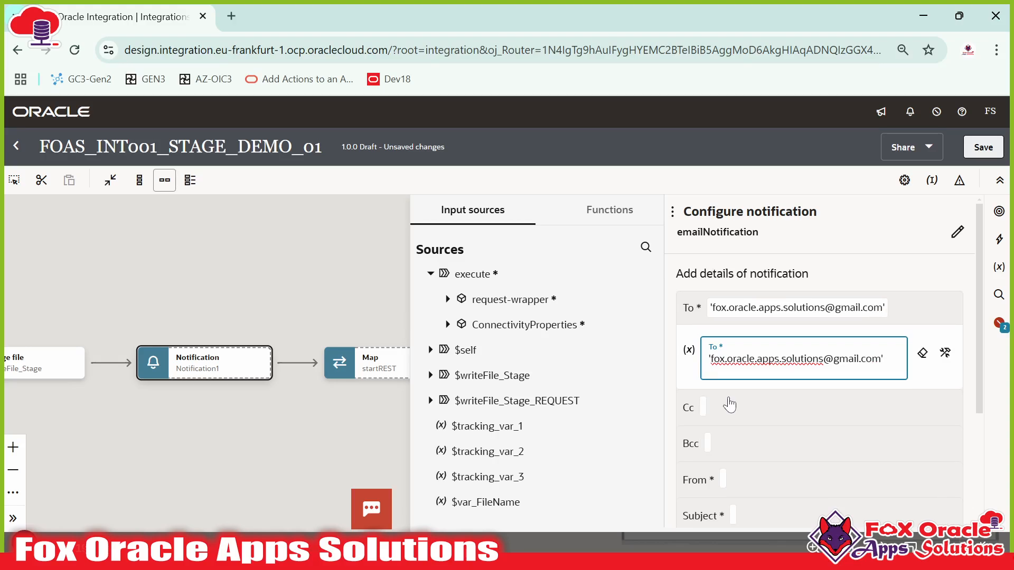
click(712, 430)
click(708, 379)
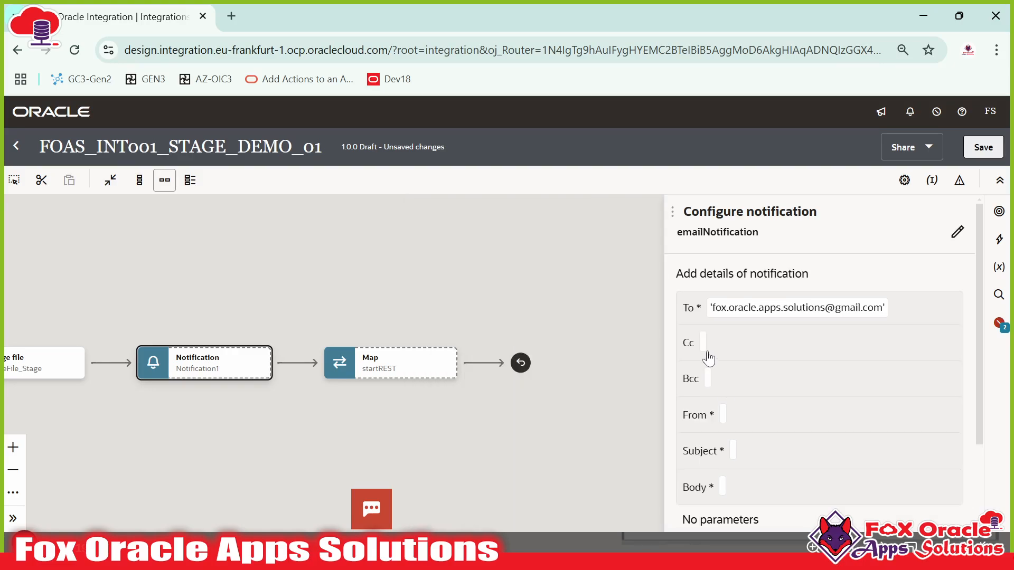
- Enter a quoted Cc recipient e-mail address
click(708, 358)
click(736, 390)
text(')
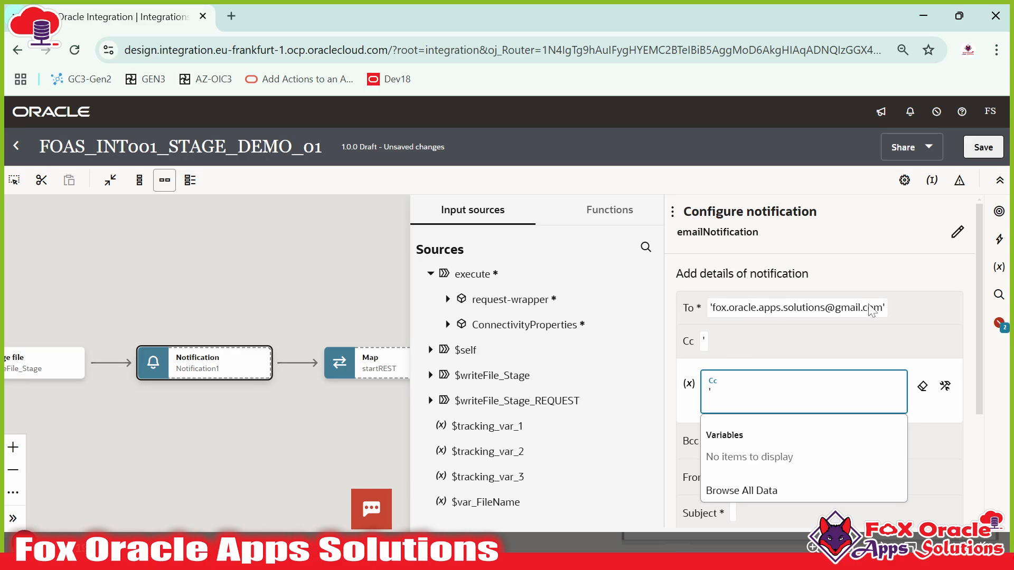
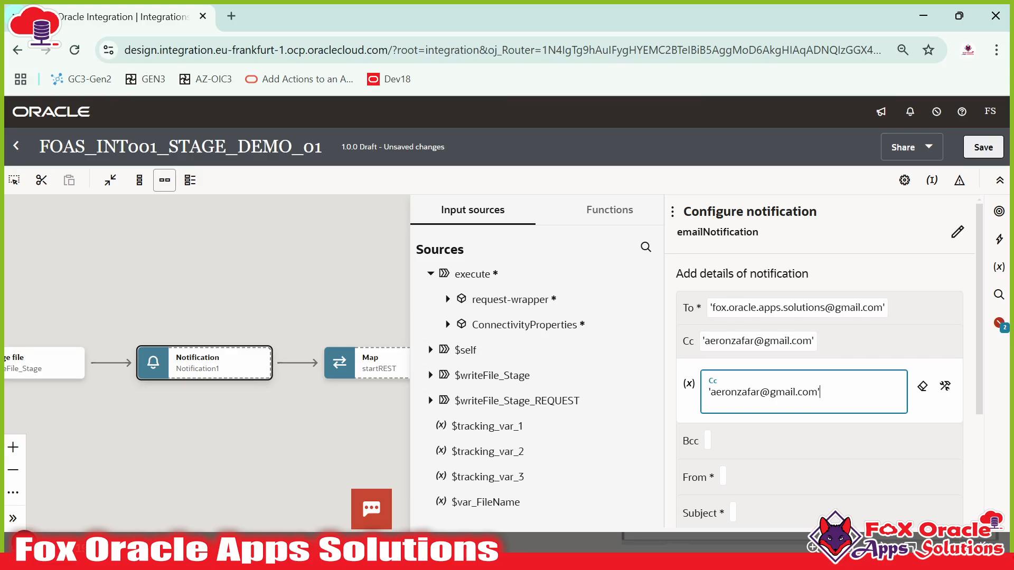
click(848, 339)
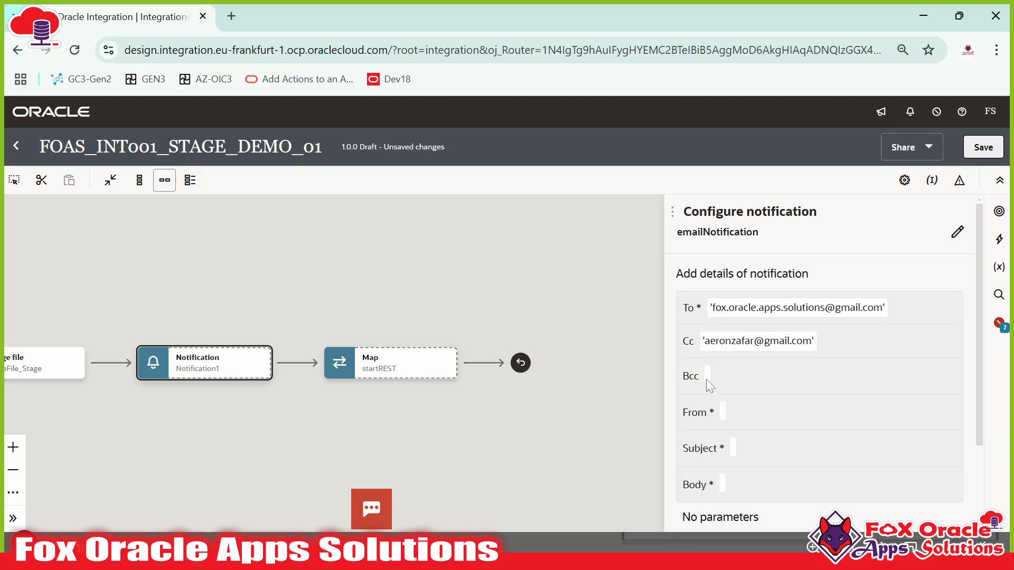
- Set the From field to a quoted no-reply Oracle sender address
click(722, 407)
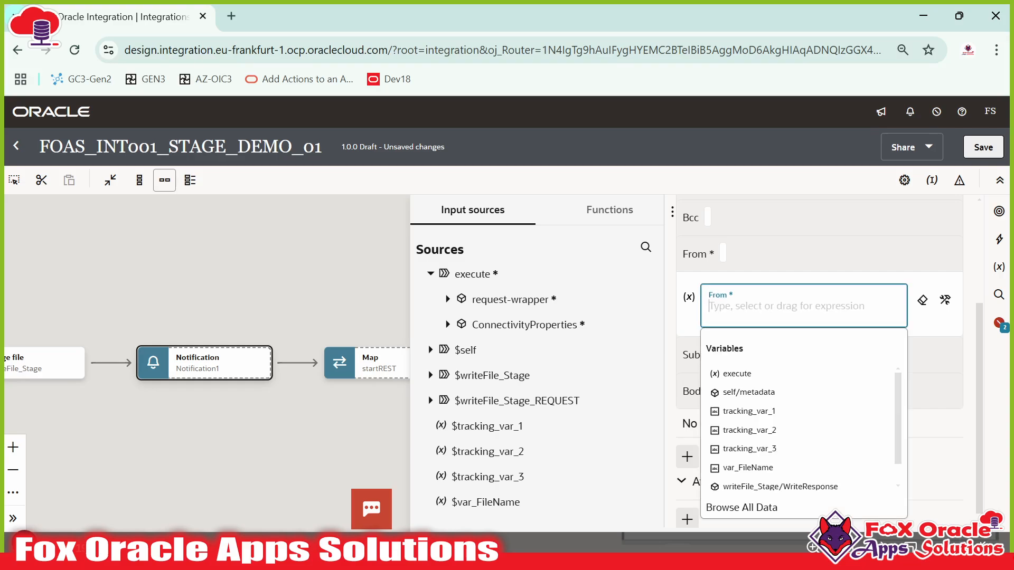
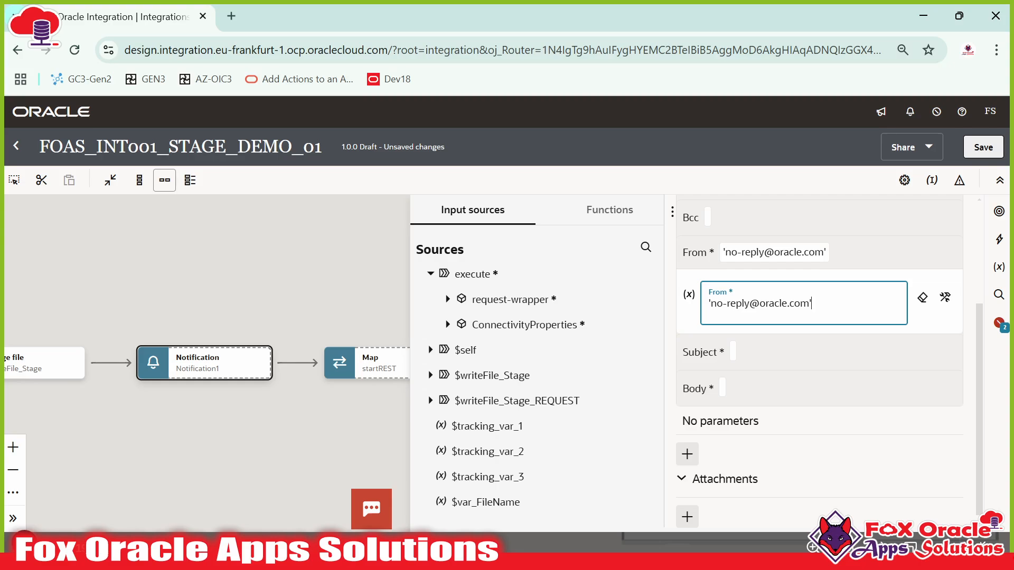
click(865, 258)
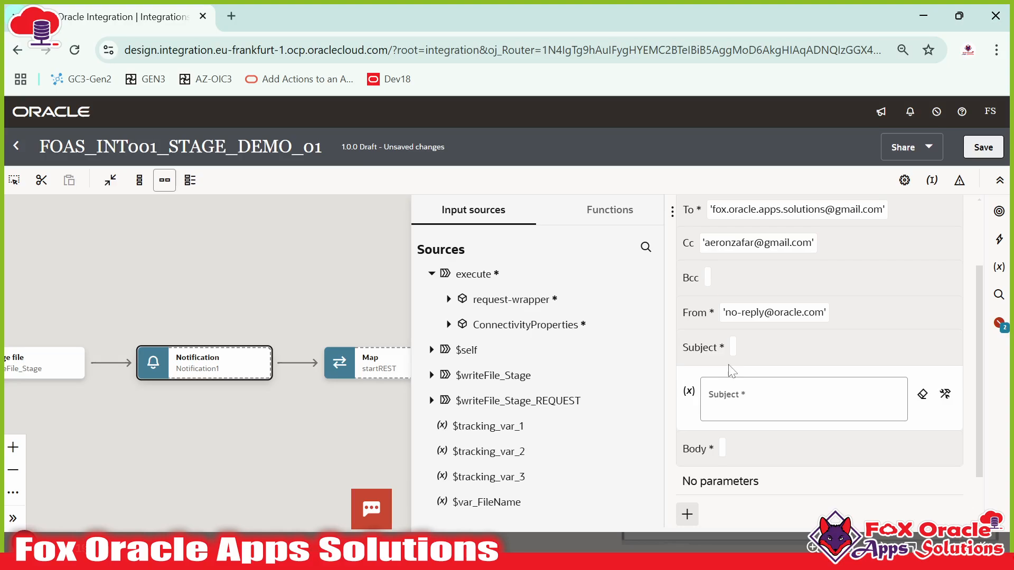
- Set the notification Subject to 'Stage File Learning'
click(736, 404)
text(')
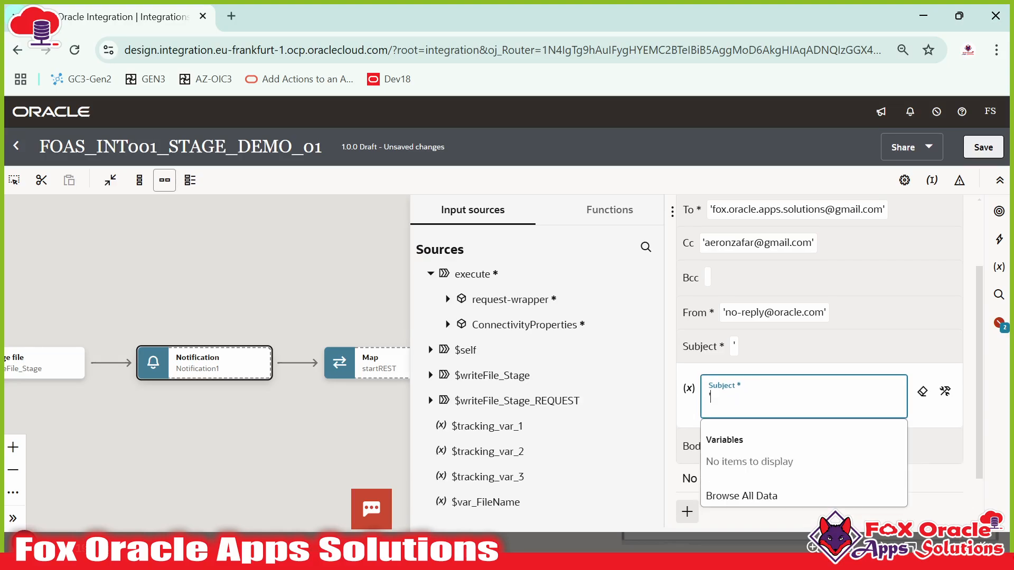
text(Stage File)
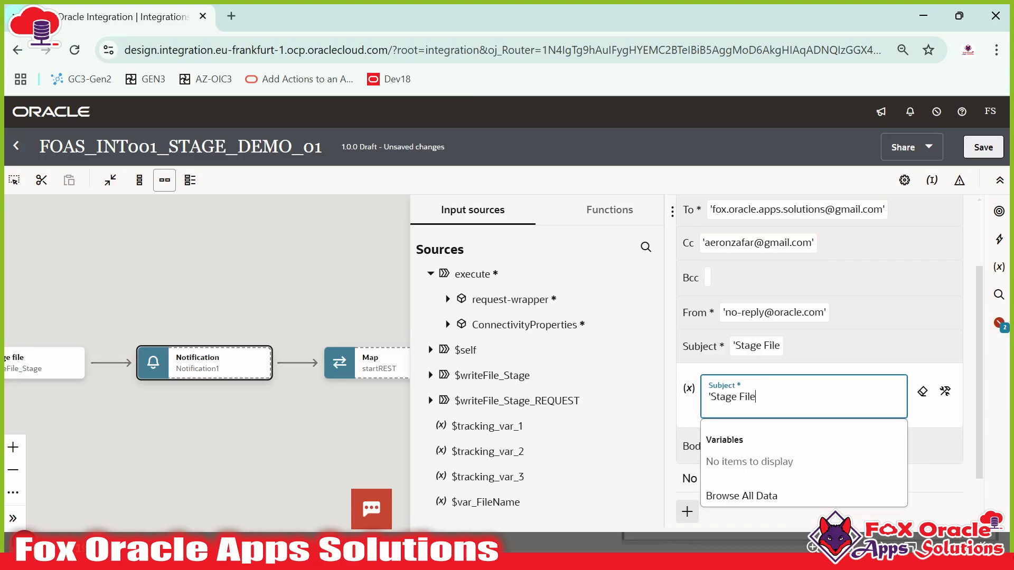
text( Learning')
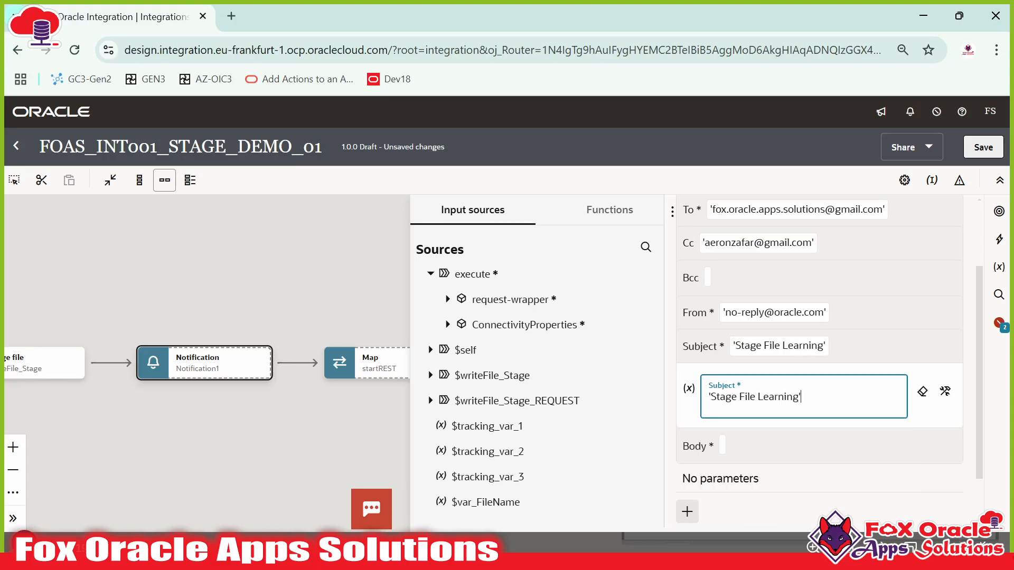
click(720, 446)
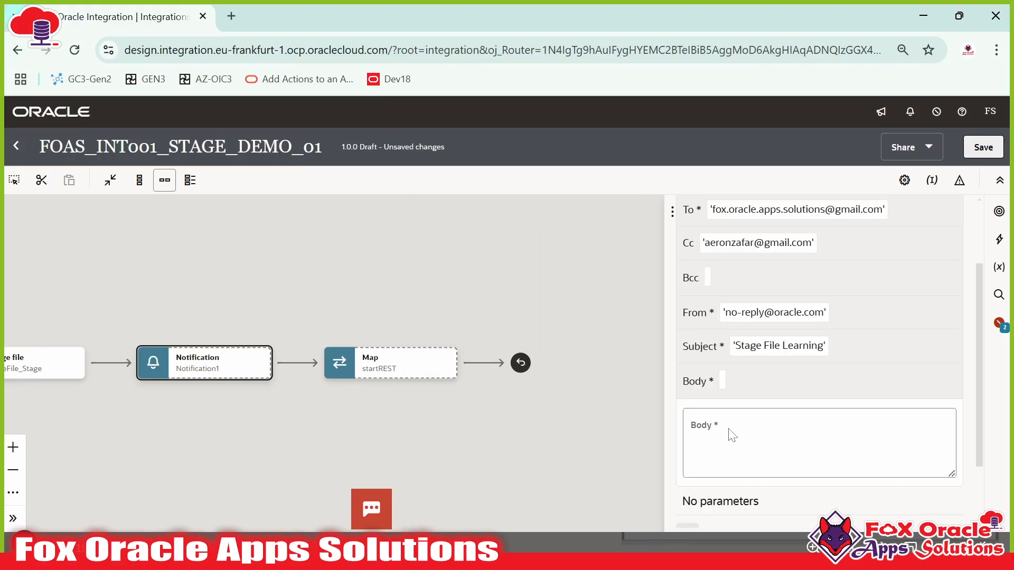
- Write the Body: 'Hi Team, Please find attached CSV file…' plus a 'Regards: OIC Support' sign-off
text(Hi T)
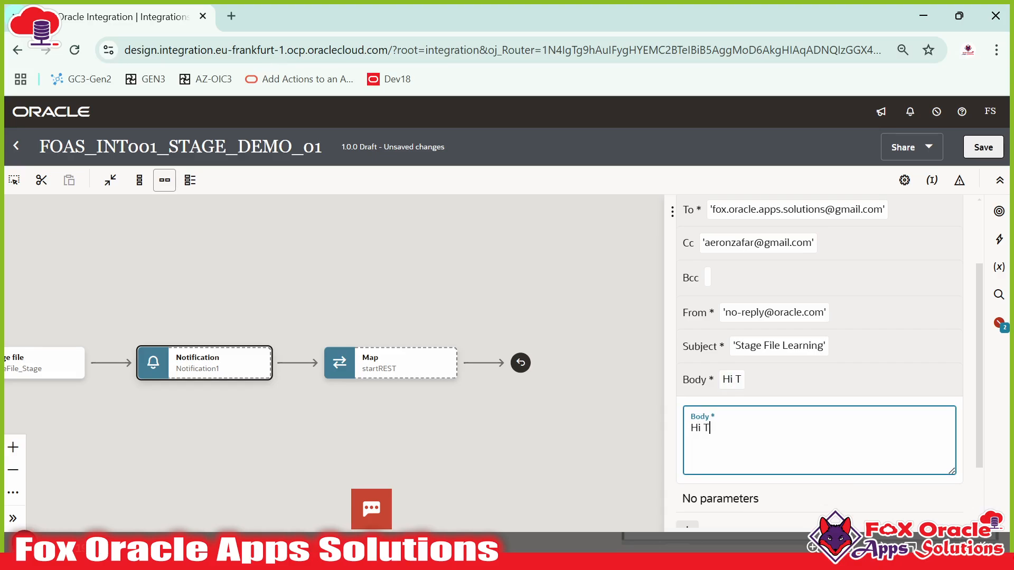
text(eam, Please f)
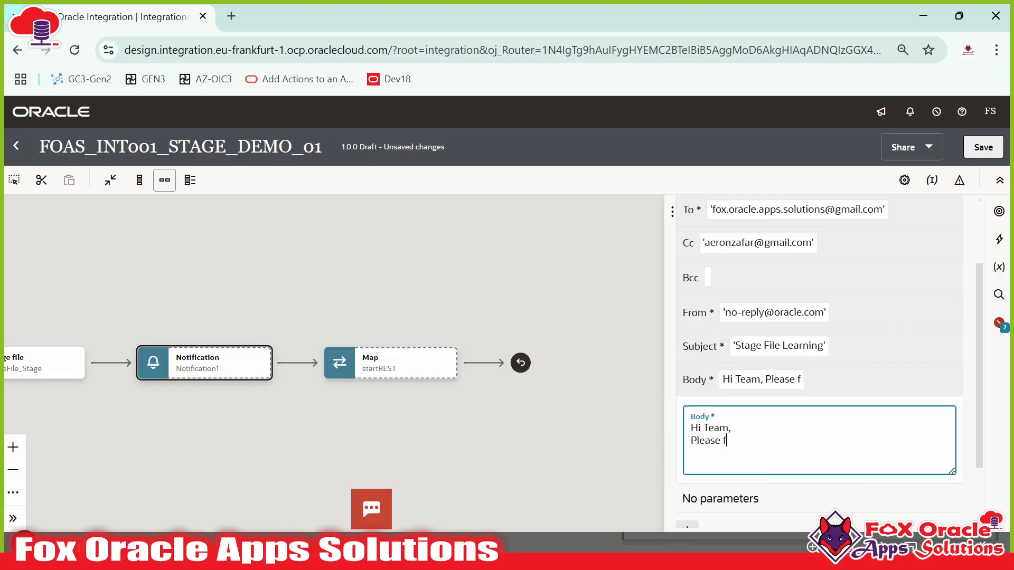
text(ind attached s)
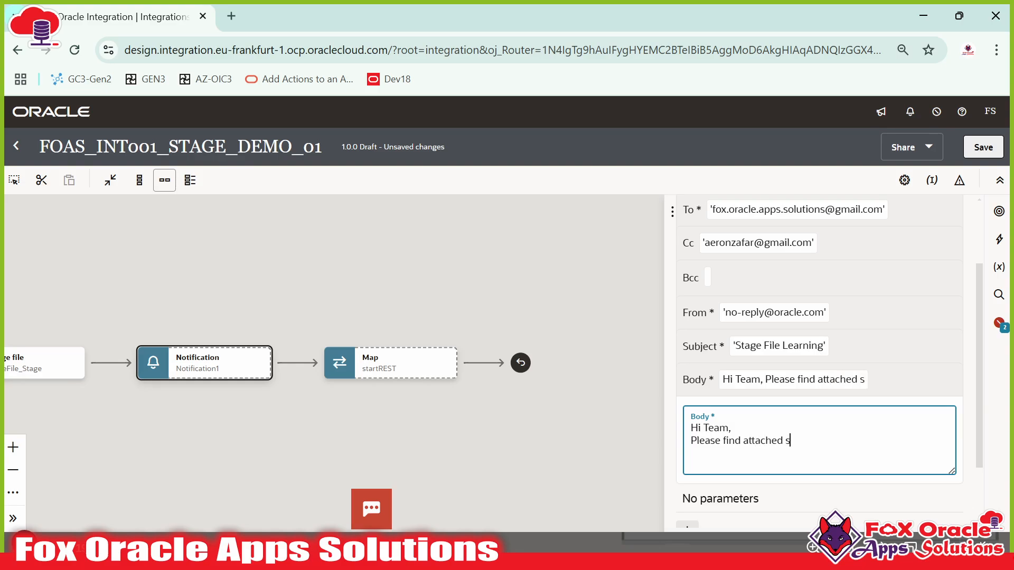
key(BackSpace)
text(CSV file w)
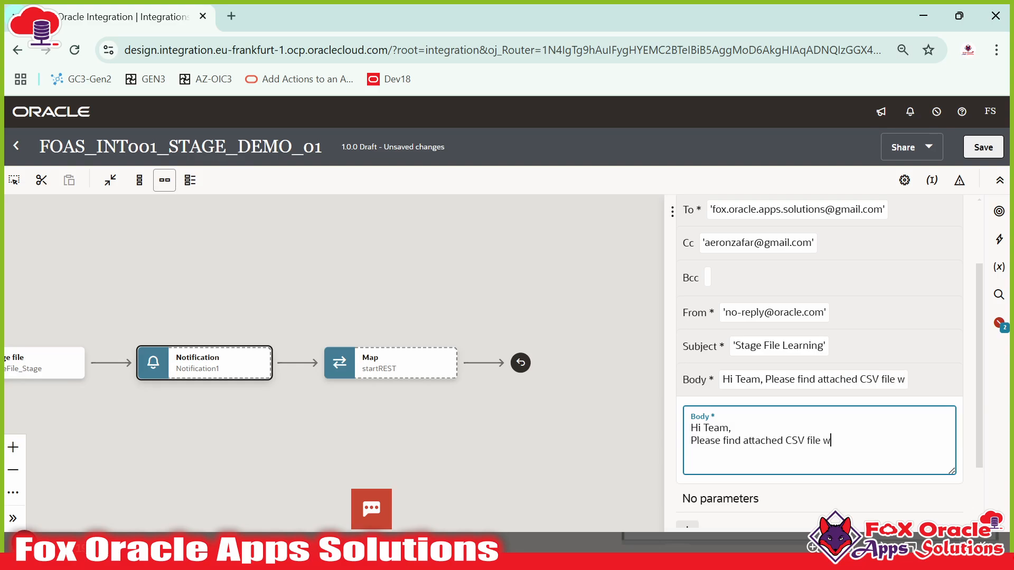
text(hich contains)
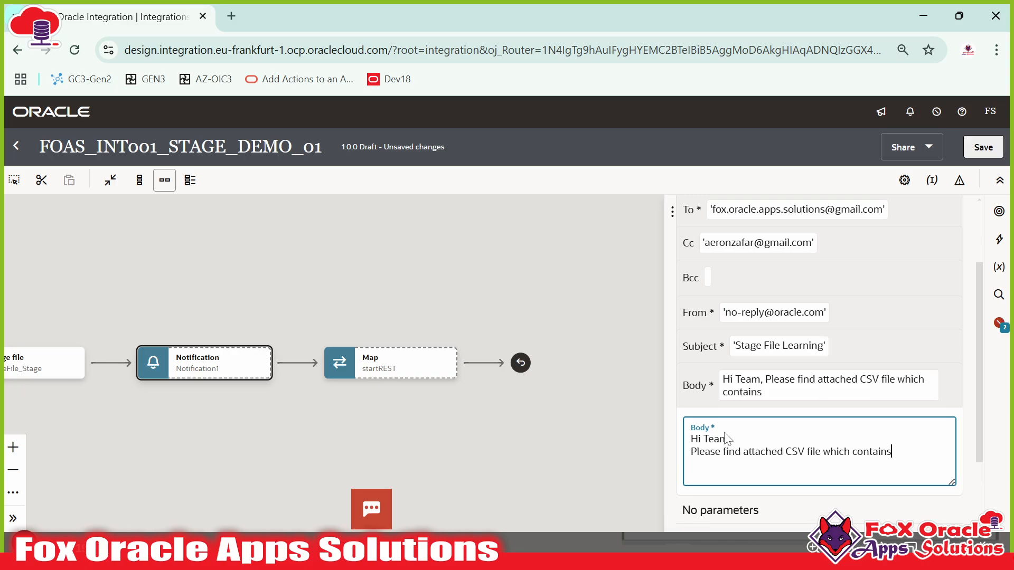
text( emaployee d)
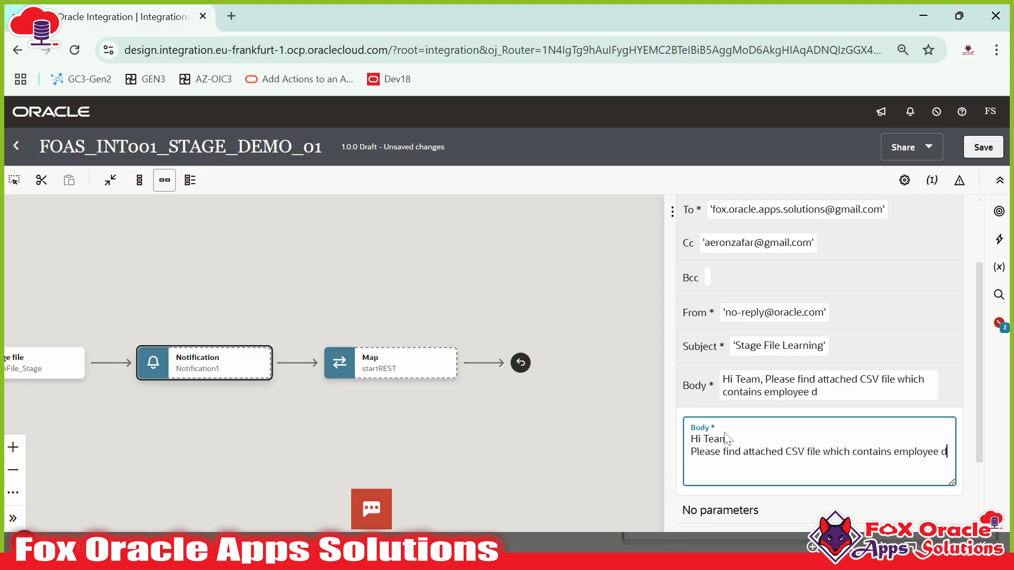
key(BackSpace)
key(BackSpace)
text(eta)
key(Return)
text(Regards:)
key(Return)
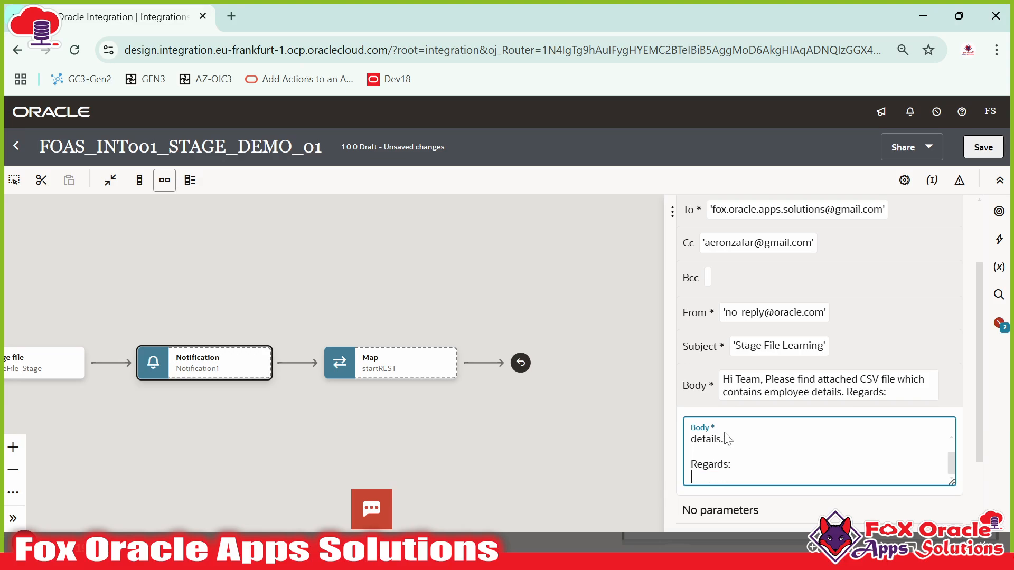
text(OIC Support Team)
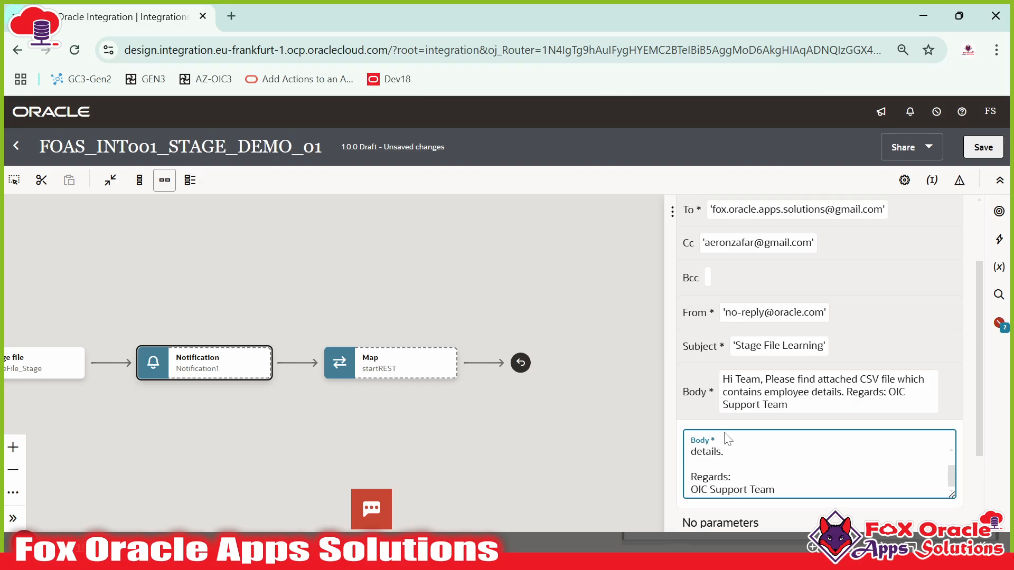
scroll(755, 463, up, 1)
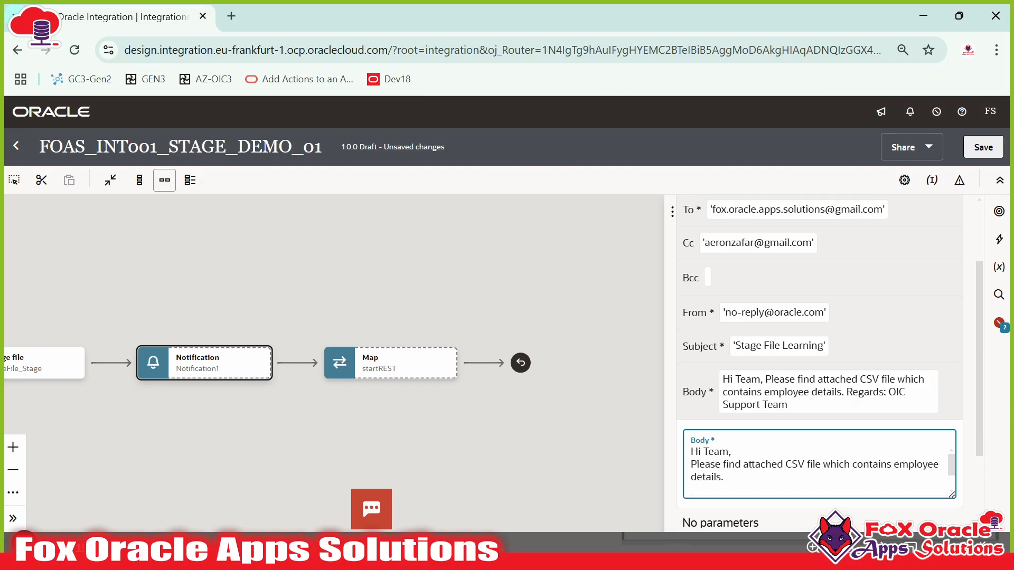
scroll(842, 359, down, 2)
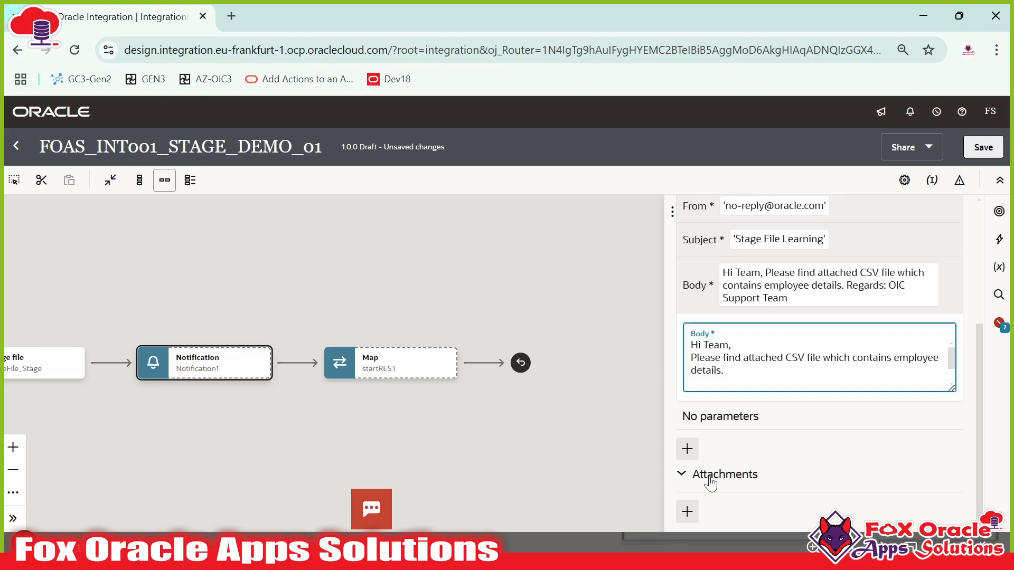
scroll(957, 278, up, 5)
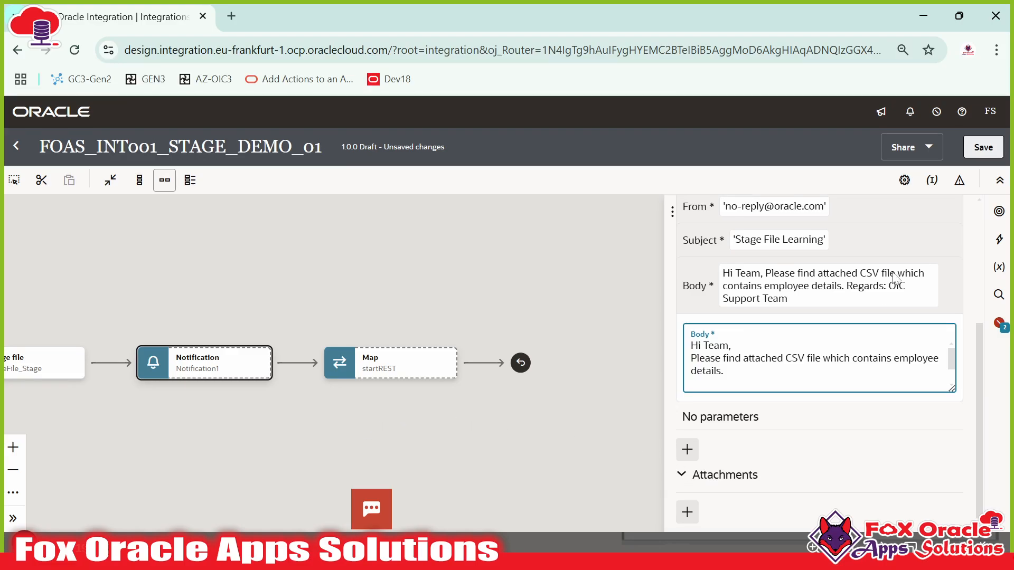
drag(433, 289, 672, 273)
- Add one attachment entry to emailNotification, leaving its value UNDEFINED
drag(407, 290, 322, 285)
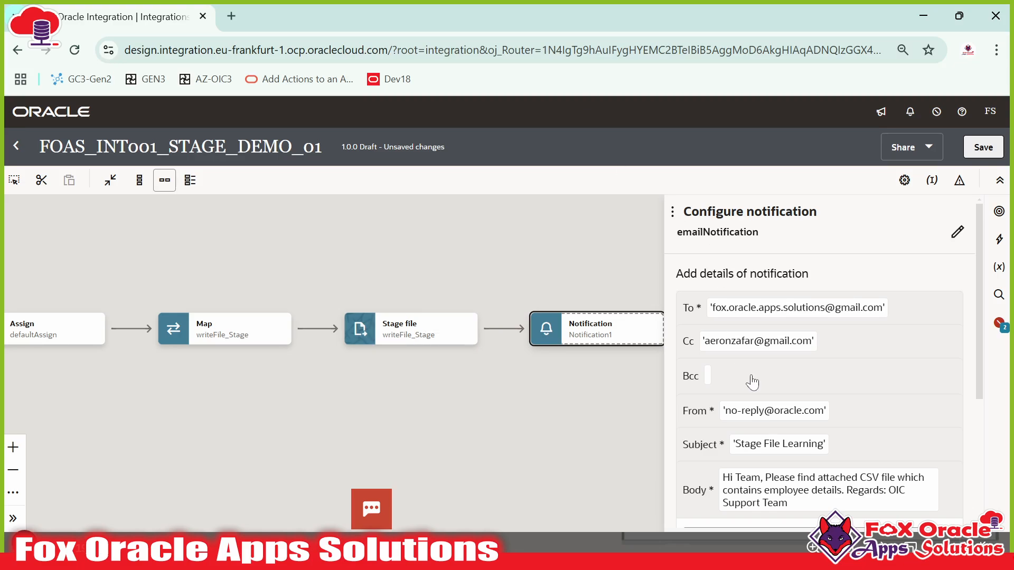
scroll(753, 380, down, 4)
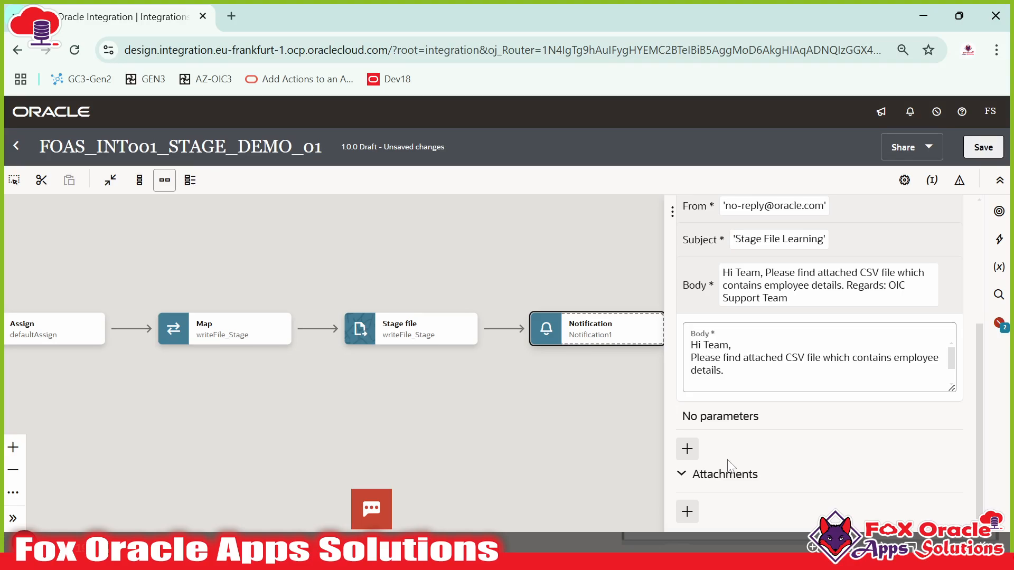
click(687, 511)
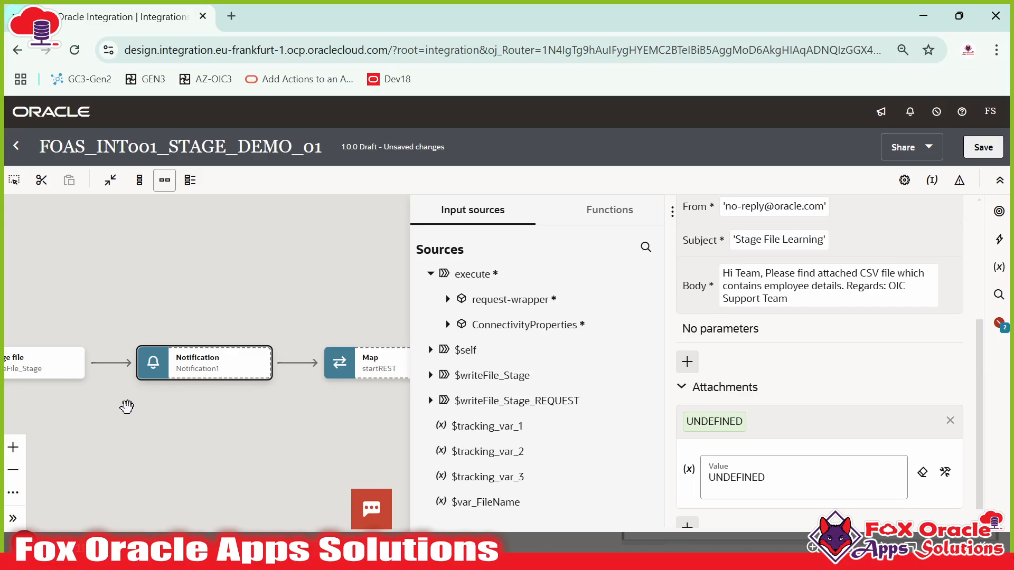
- Expand $writeFile_Stage_REQUEST through Write, RS and R to inspect its fields, then collapse it
drag(127, 407, 307, 413)
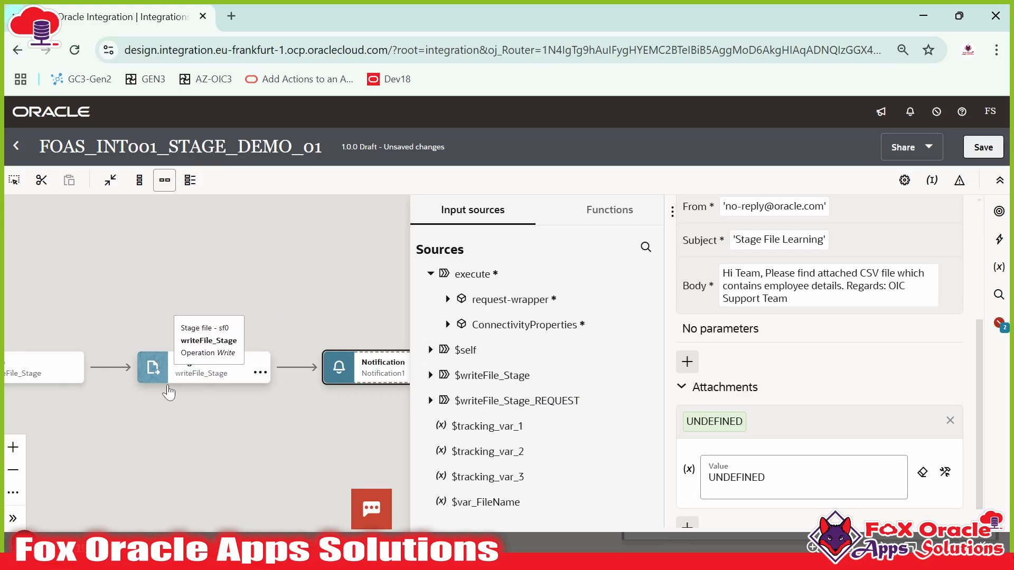
drag(182, 395, 305, 395)
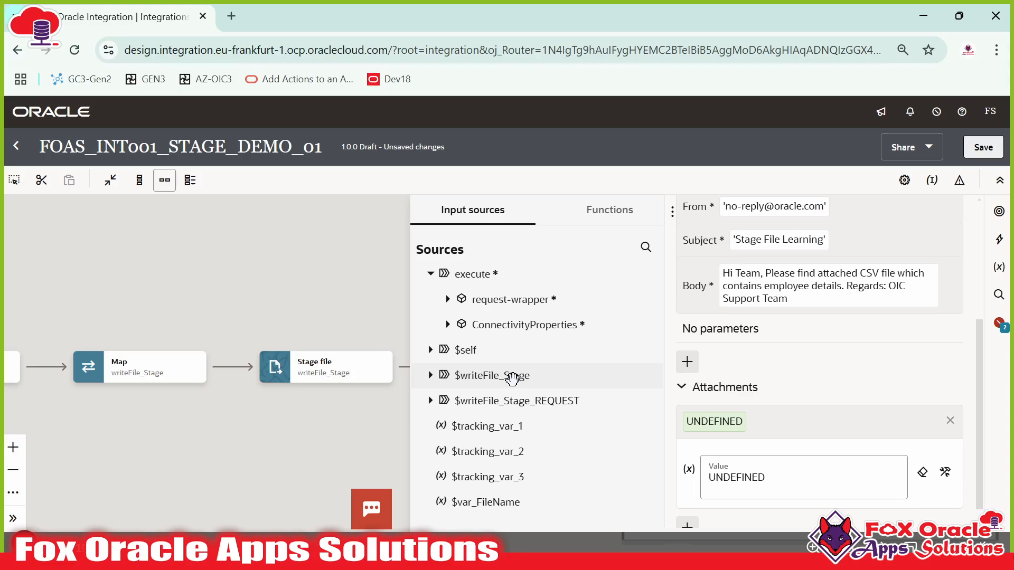
click(491, 400)
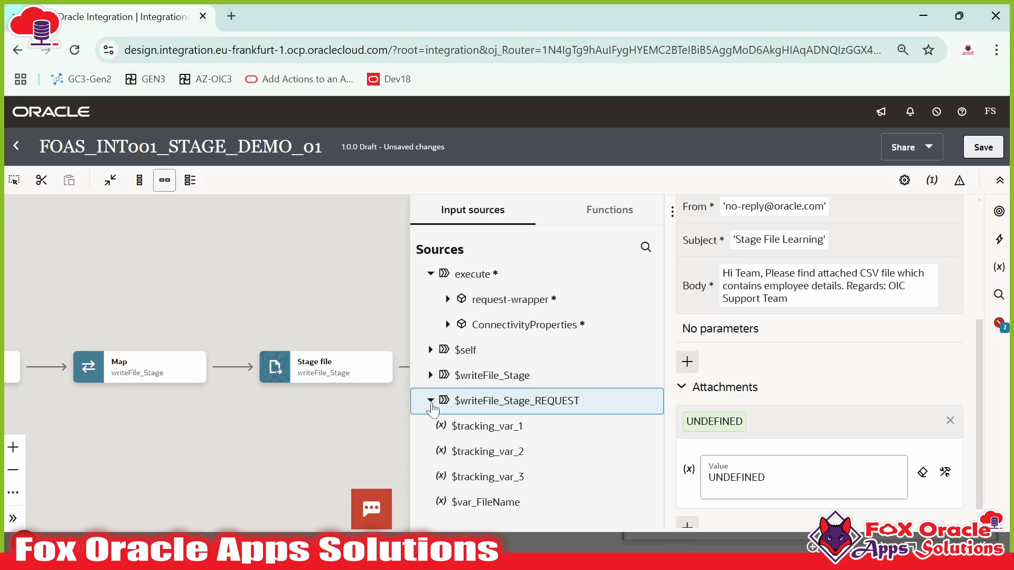
click(430, 401)
click(448, 426)
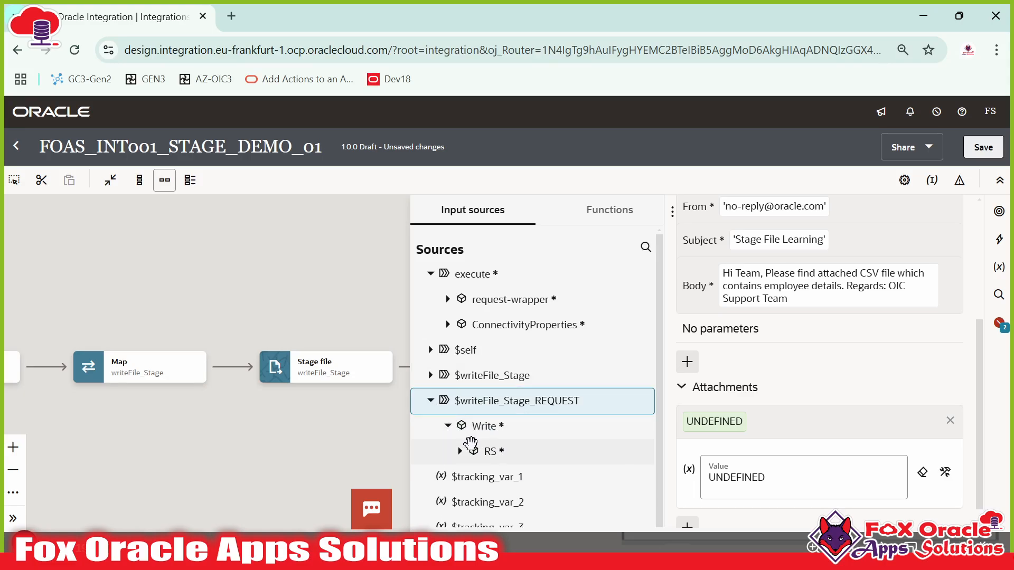
click(460, 451)
scroll(464, 449, down, 2)
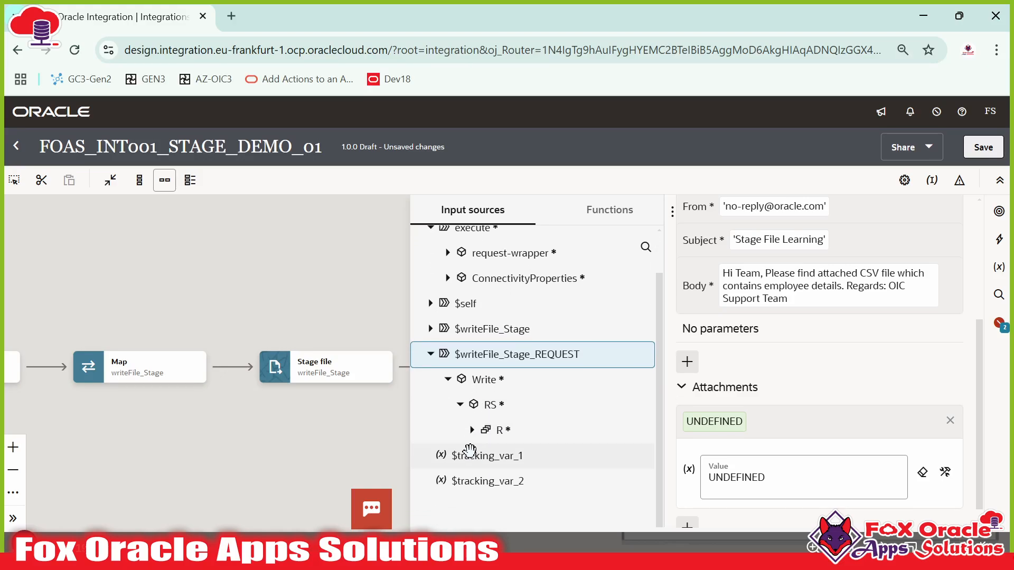
click(469, 438)
click(472, 430)
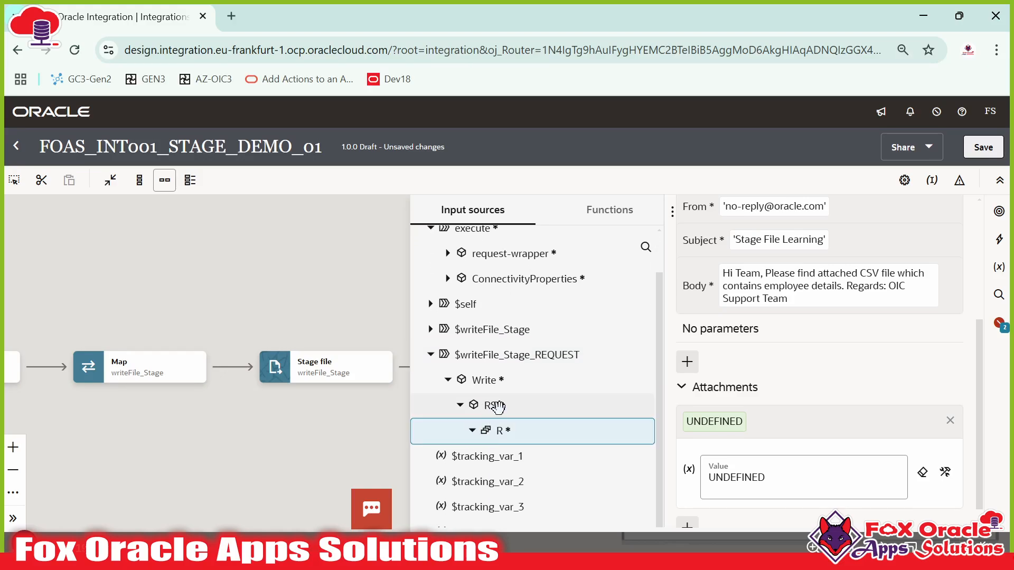
scroll(501, 438, down, 4)
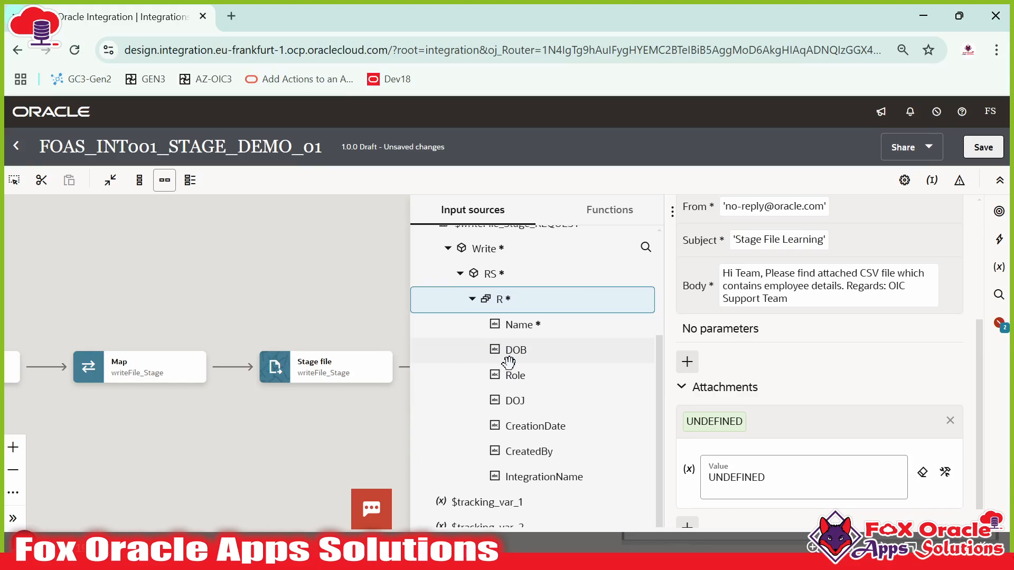
scroll(520, 420, up, 4)
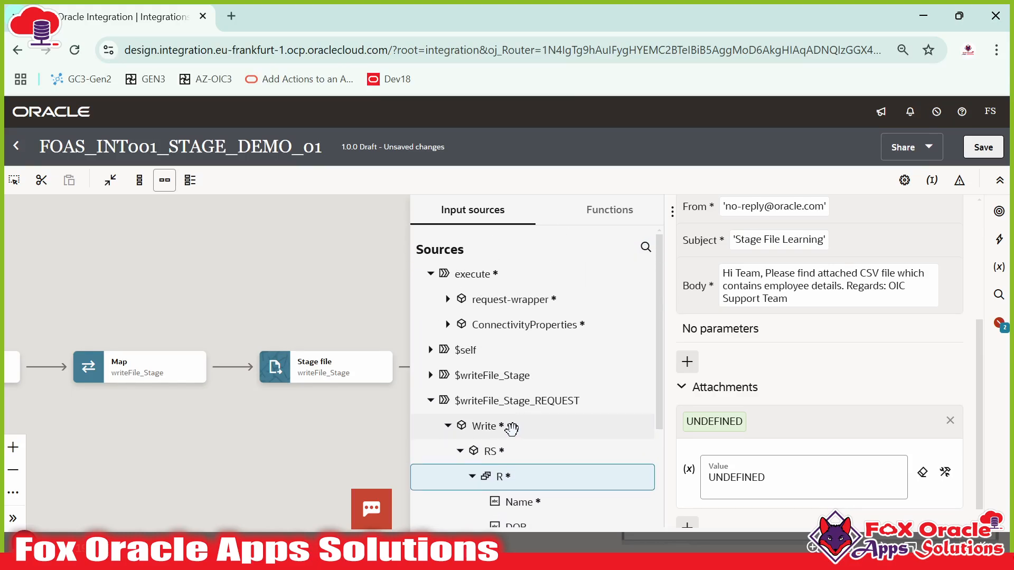
click(431, 401)
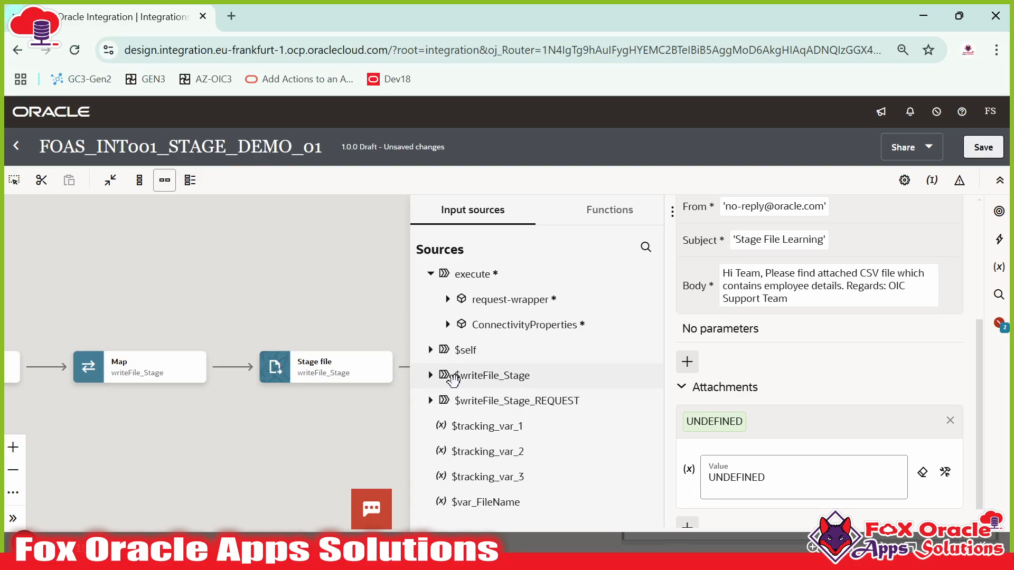
- Expand $writeFile_Stage > WriteResponse > WriteResponse > ICSFile to reveal FileReference
click(430, 375)
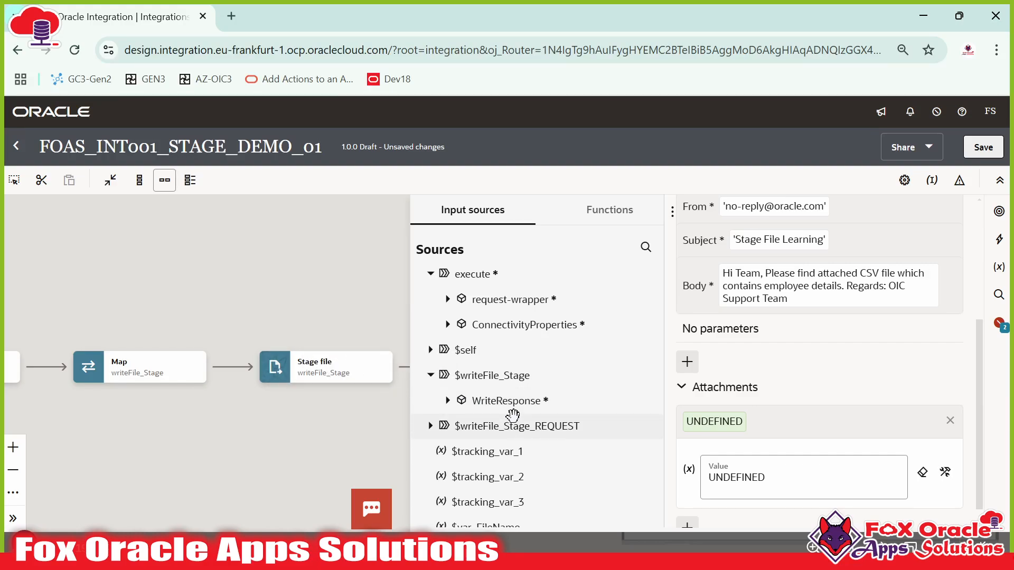
click(447, 400)
scroll(454, 410, down, 1)
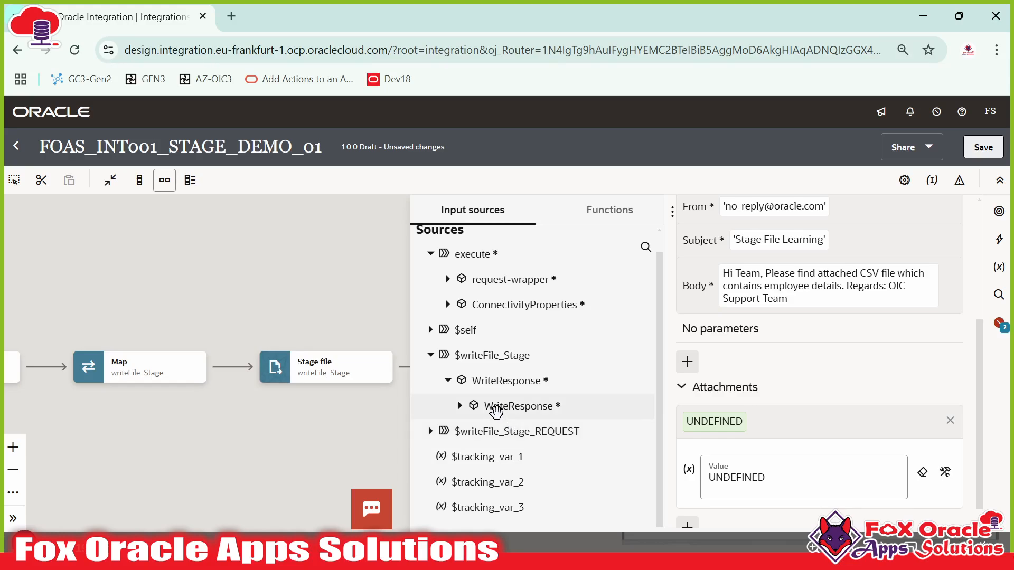
click(461, 406)
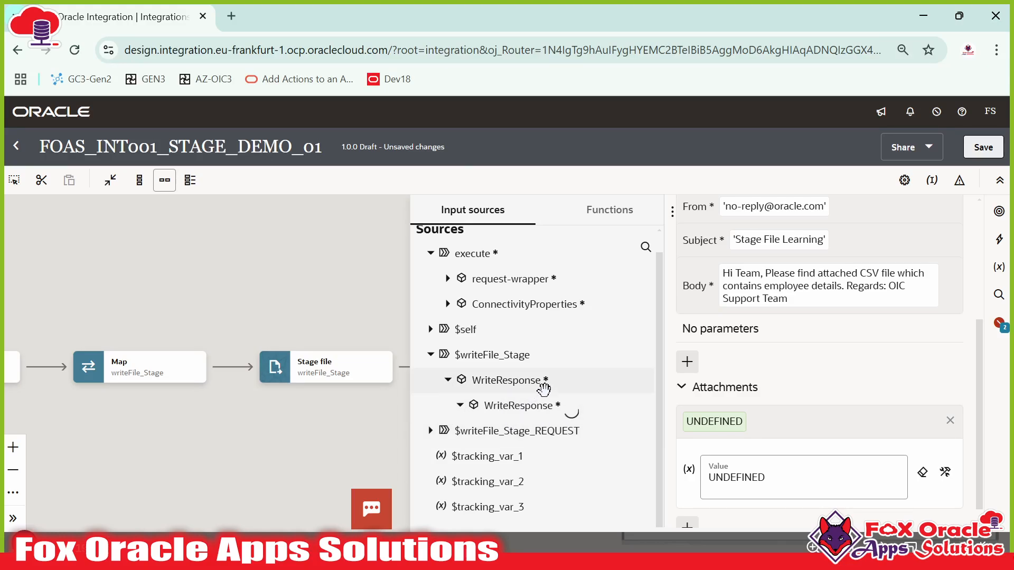
scroll(499, 432, down, 1)
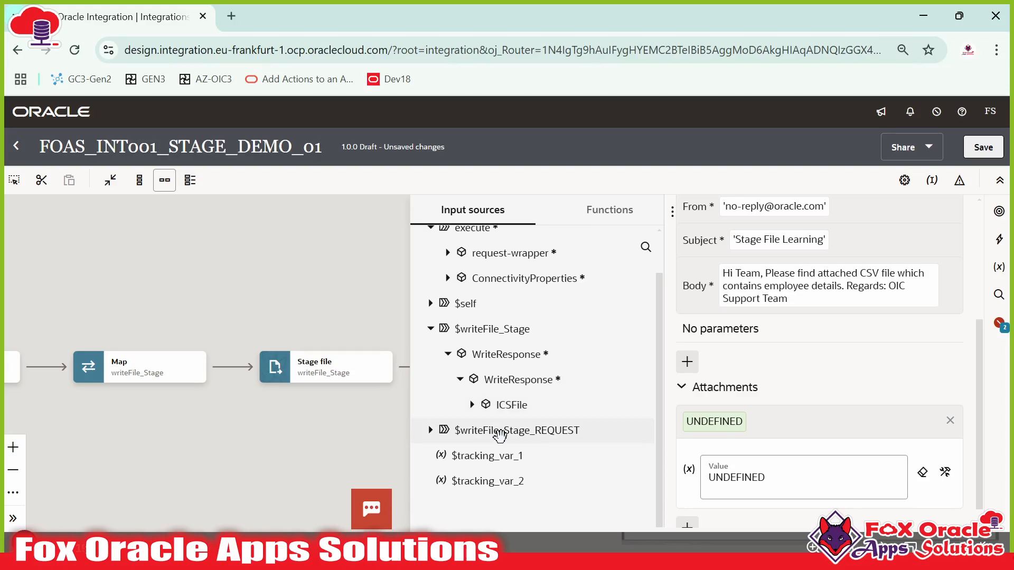
click(471, 405)
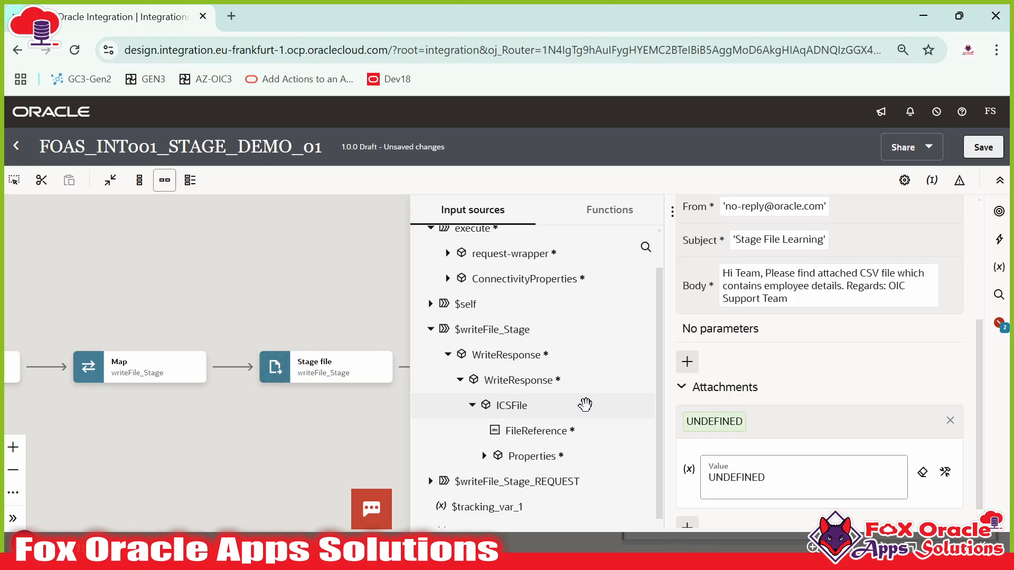
scroll(585, 405, down, 2)
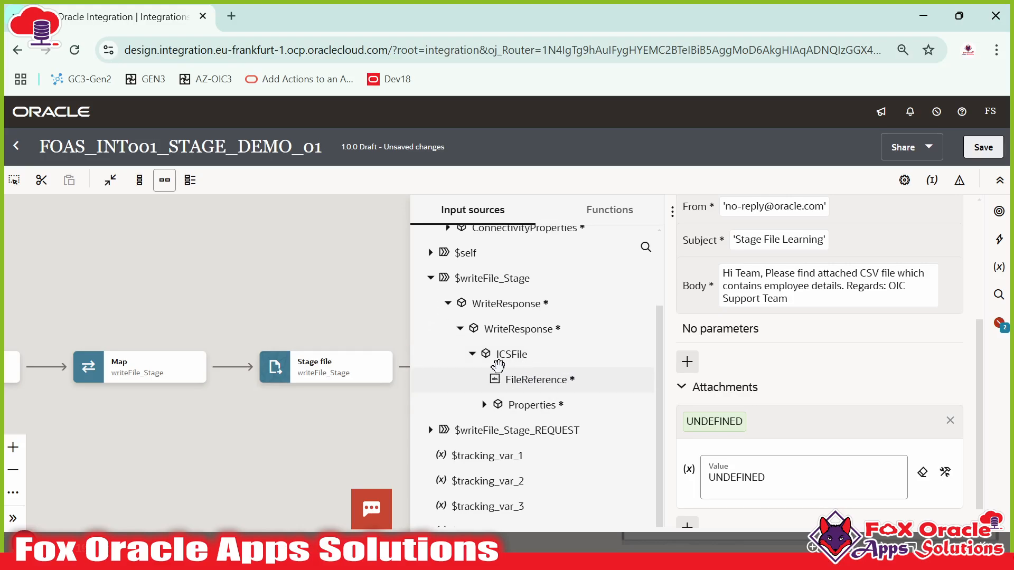
scroll(748, 467, down, 1)
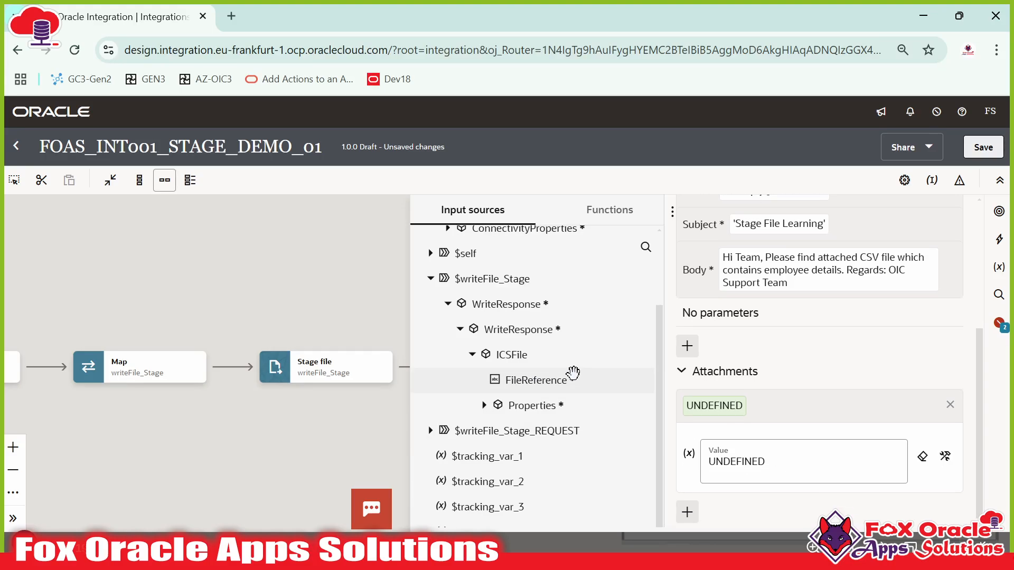
- Map FileReference onto the attachment Value and collapse the Attachments section
drag(572, 376, 747, 462)
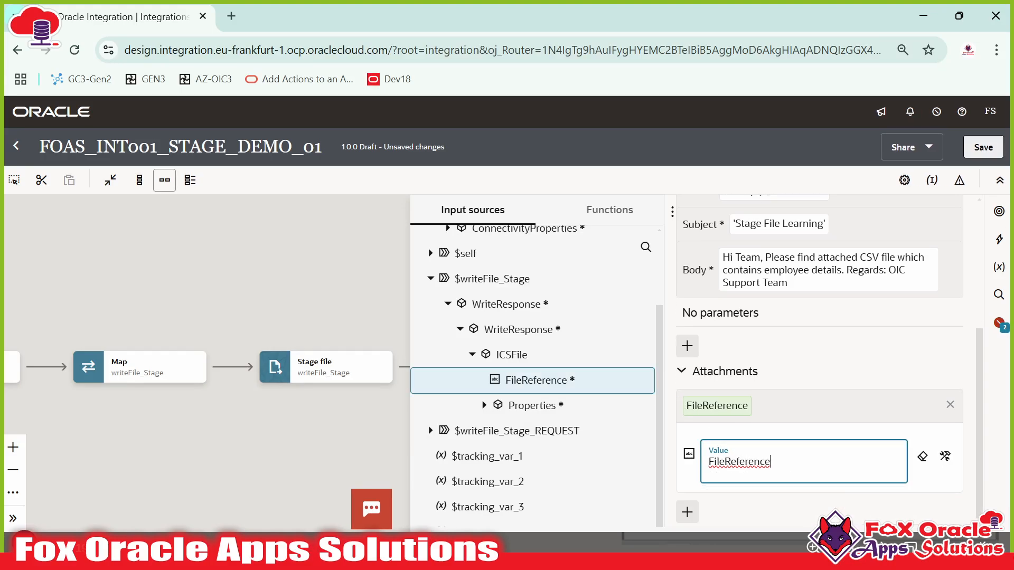
click(805, 381)
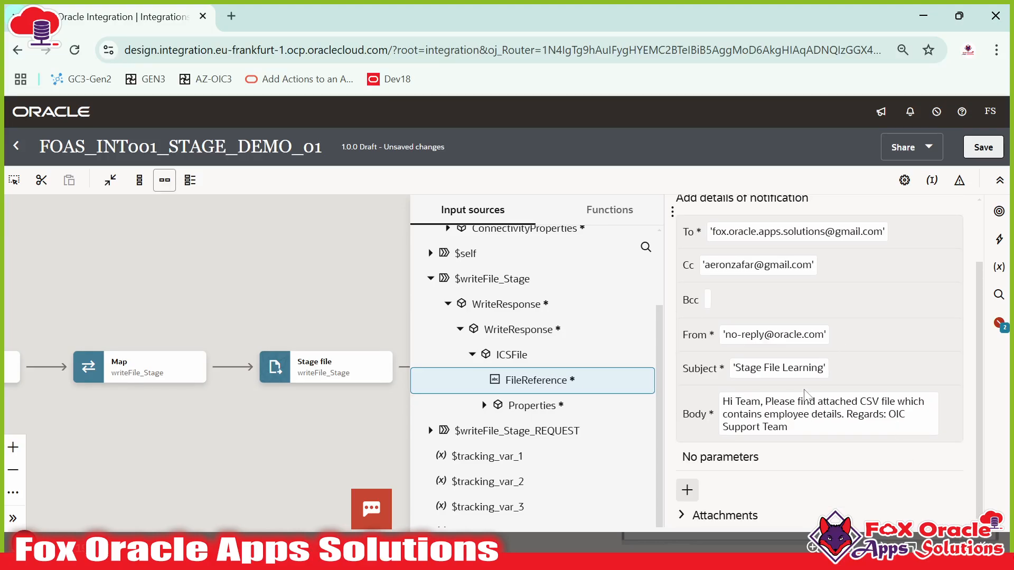
scroll(804, 396, up, 2)
scroll(788, 426, down, 2)
scroll(813, 430, up, 2)
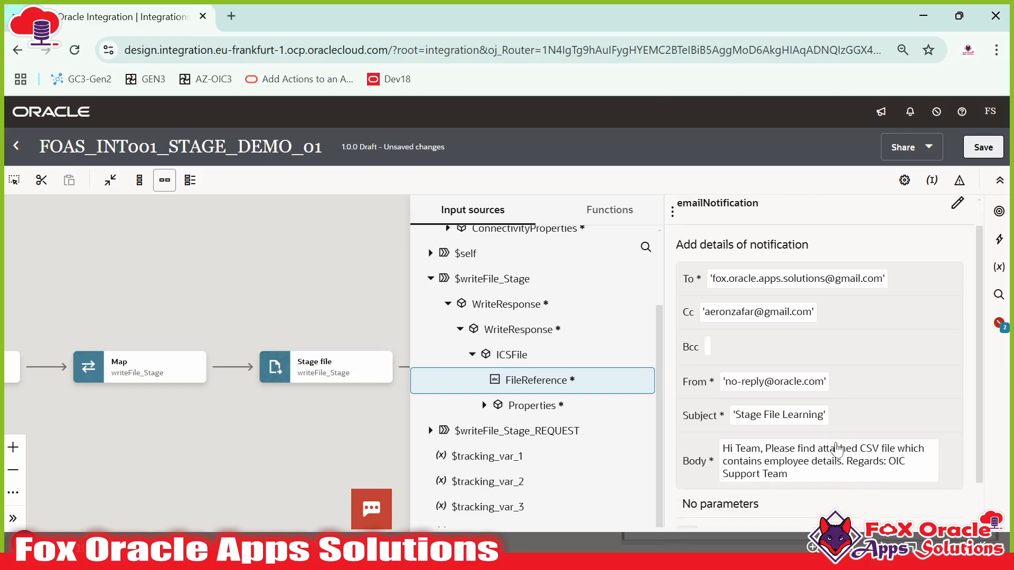
scroll(791, 429, down, 2)
click(785, 428)
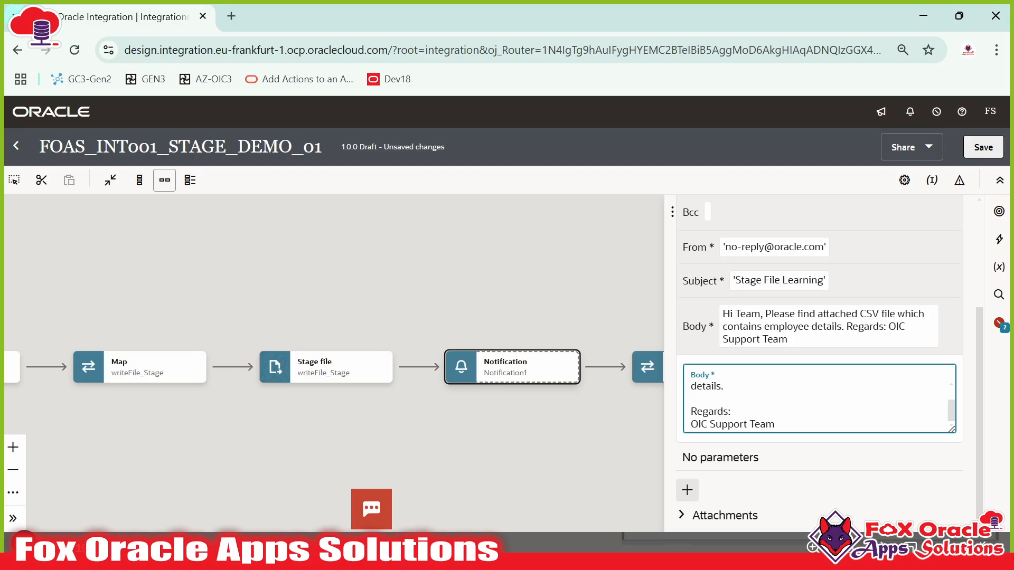
- Add a 'File Name :' line after 'details.' in the Body and create a new parameter, param1
key(Return)
key(Return)
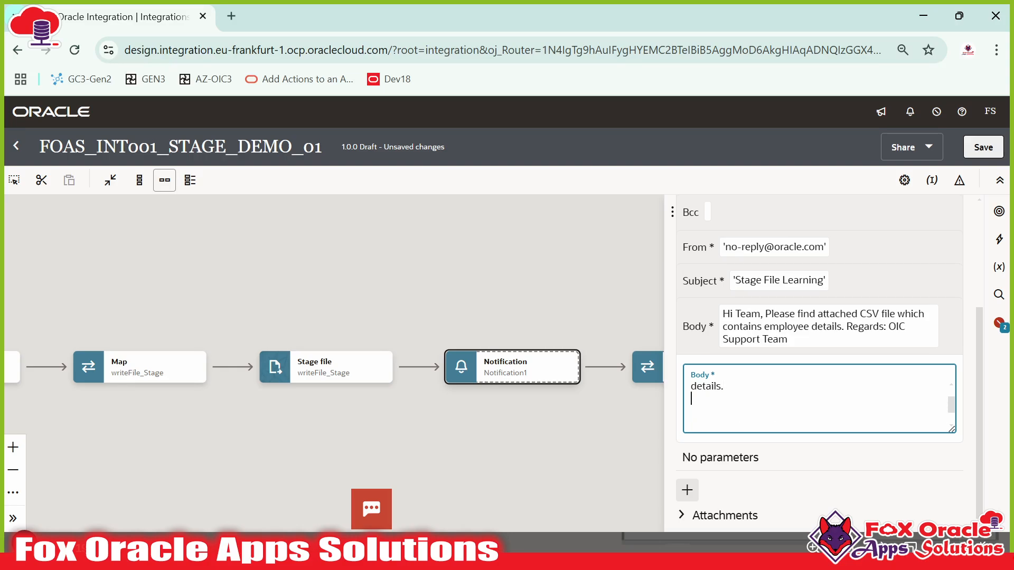
text(File Name)
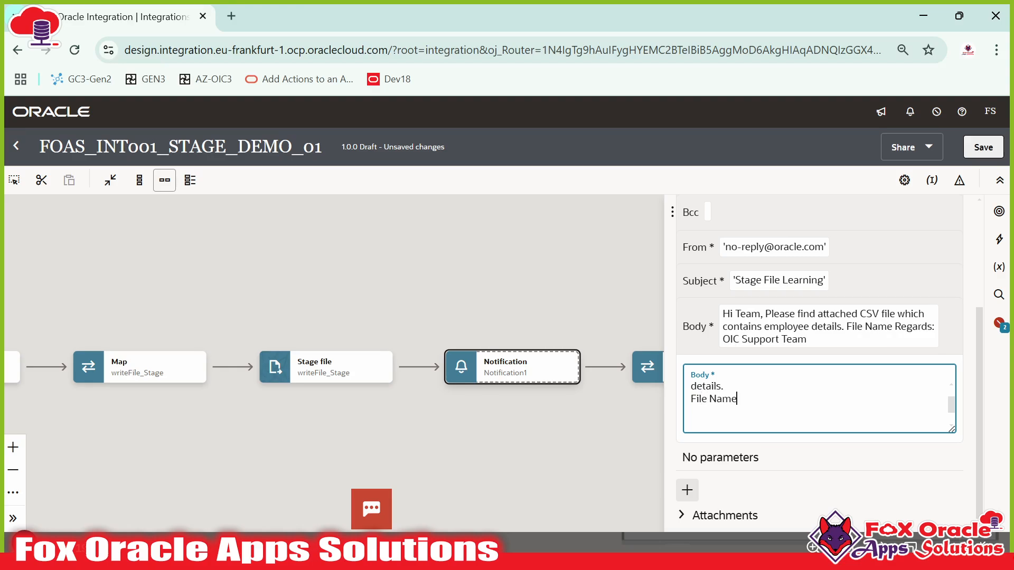
text( :)
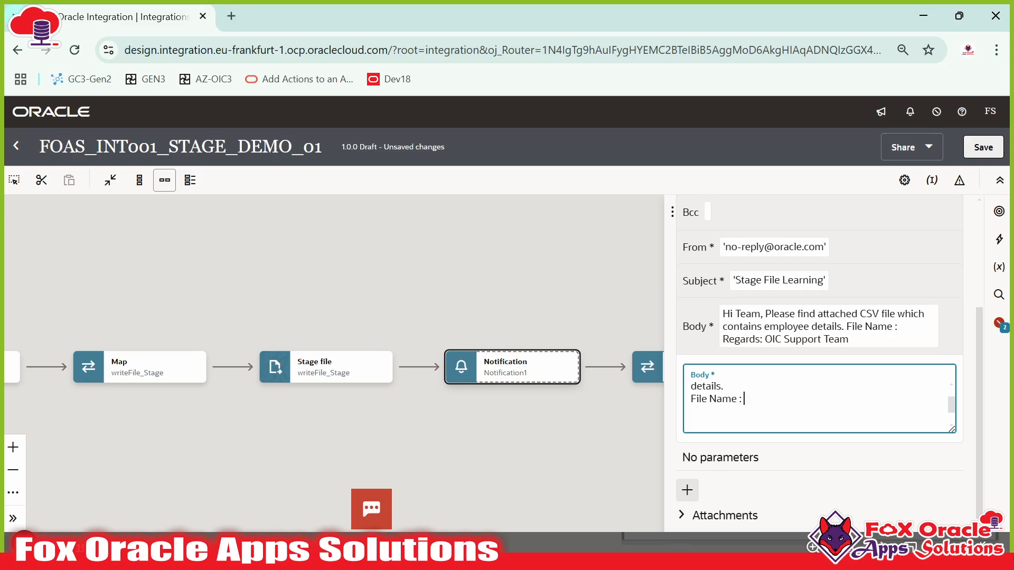
click(671, 215)
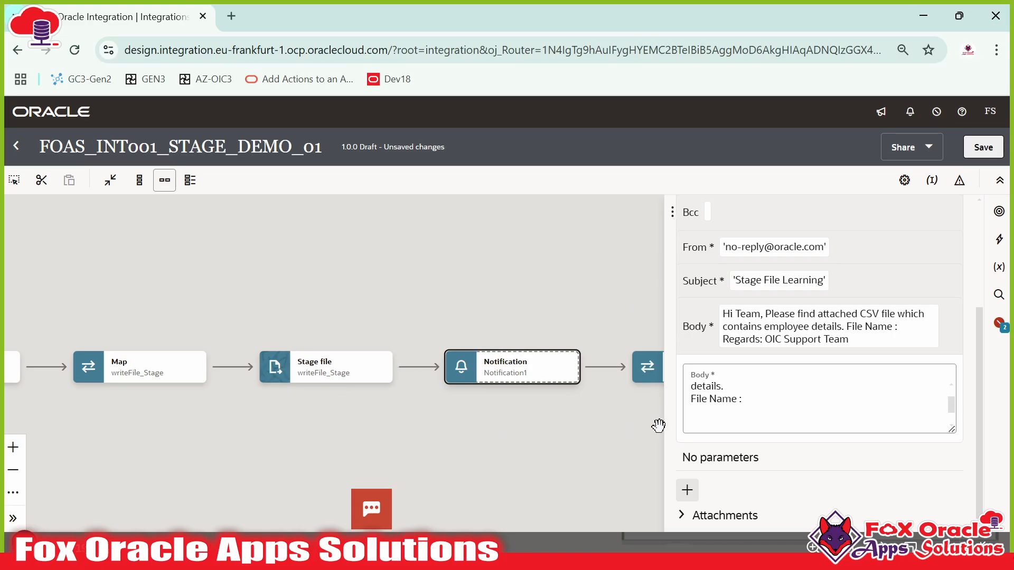
click(739, 415)
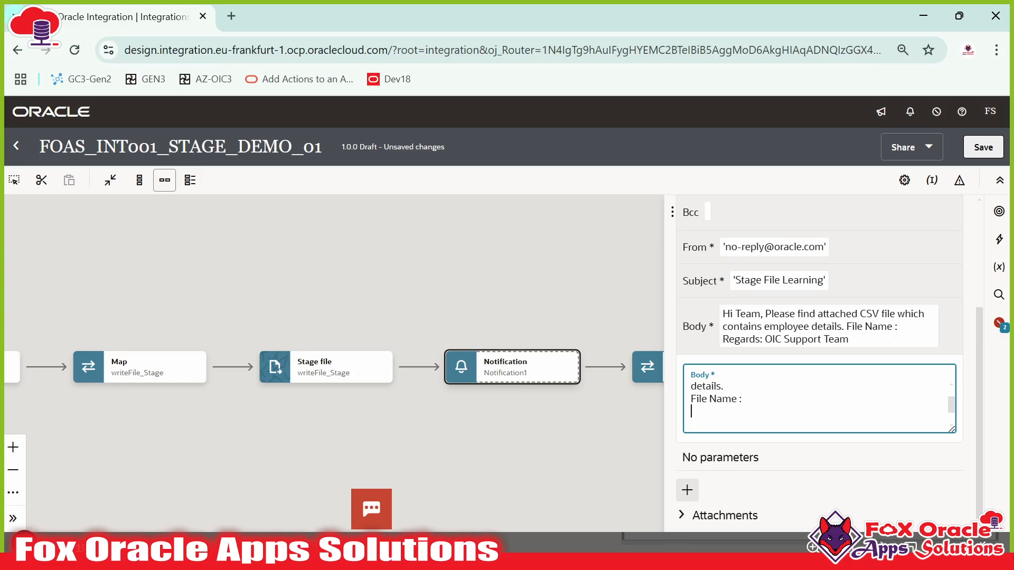
scroll(738, 414, down, 1)
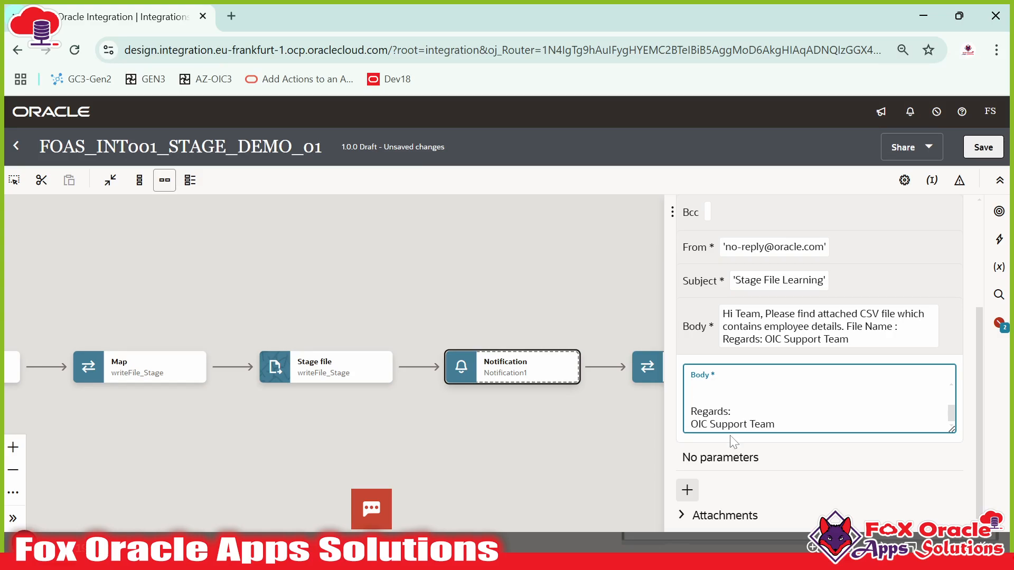
click(687, 490)
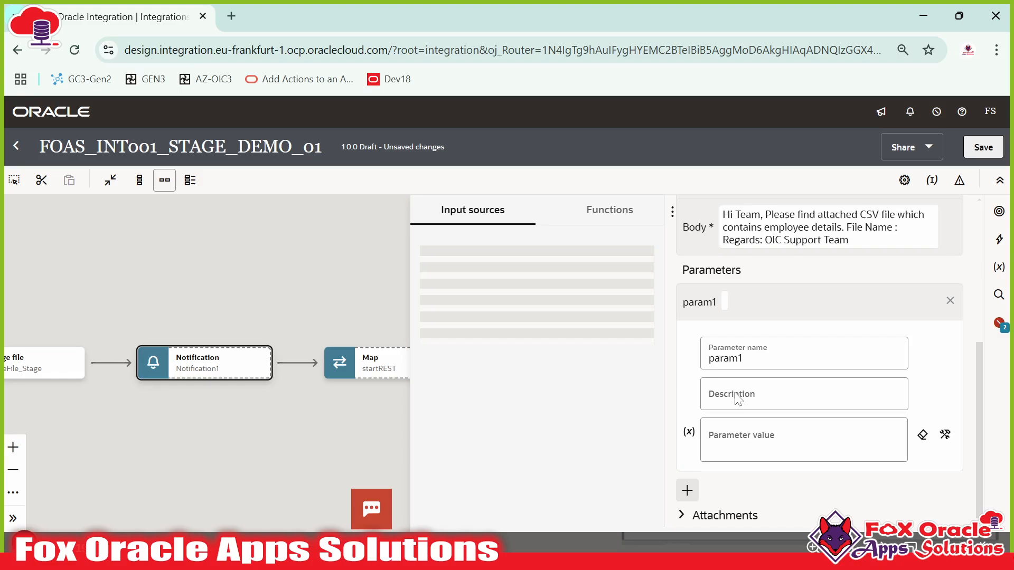
- Rename param1 to p_fileName and choose var_FileName from the Variables list as its value
scroll(749, 362, up, 2)
scroll(724, 375, up, 4)
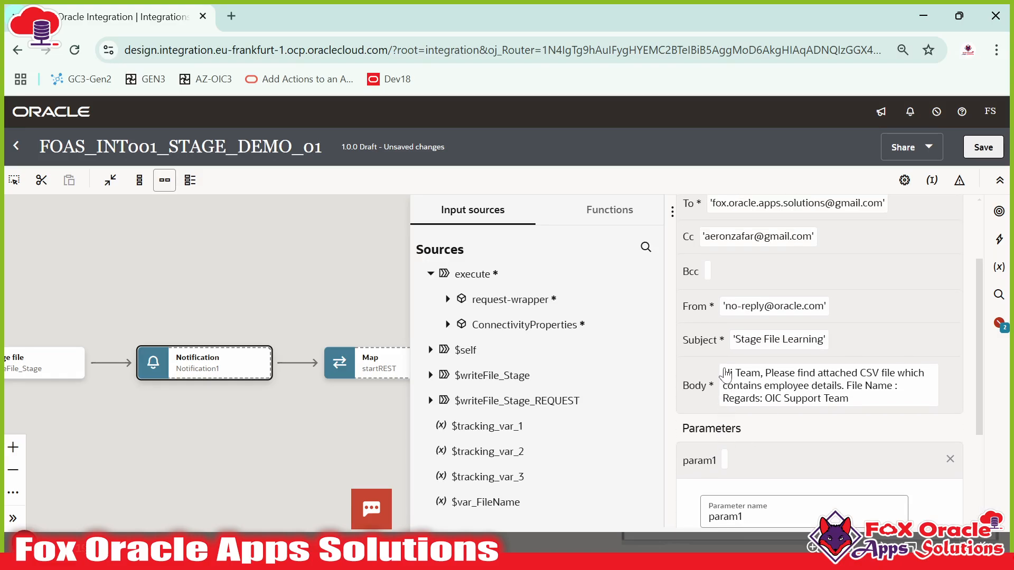
scroll(708, 469, down, 5)
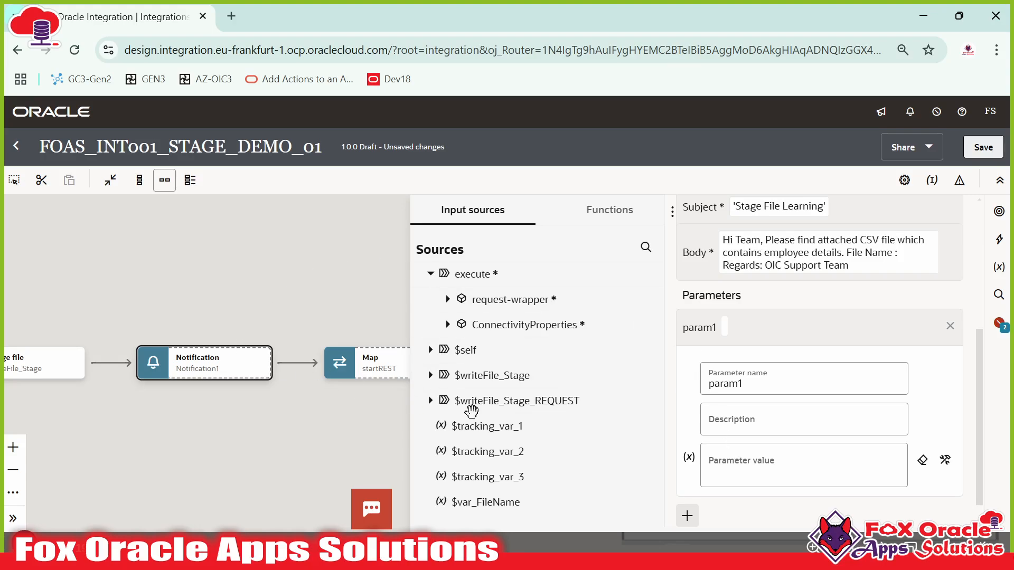
click(742, 384)
key(BackSpace)
key(BackSpace)
key(BackSpace)
key(BackSpace)
key(BackSpace)
key(BackSpace)
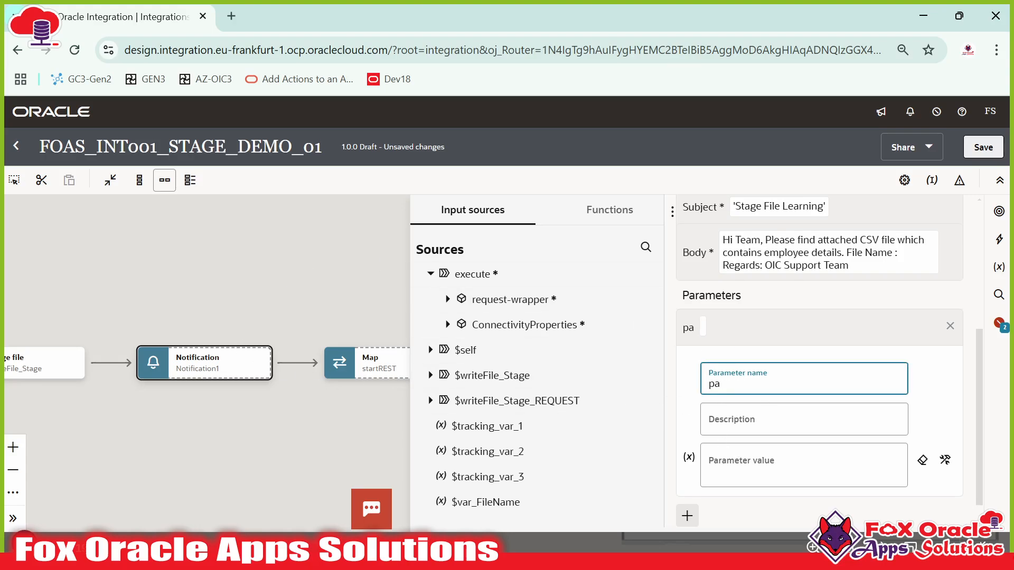
text(p_fileName)
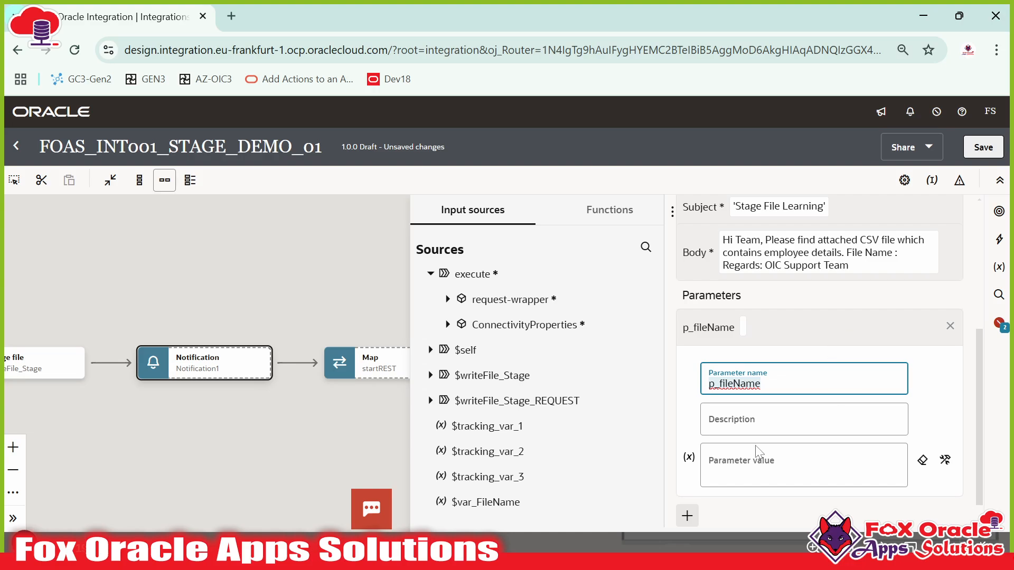
click(751, 466)
scroll(758, 466, down, 3)
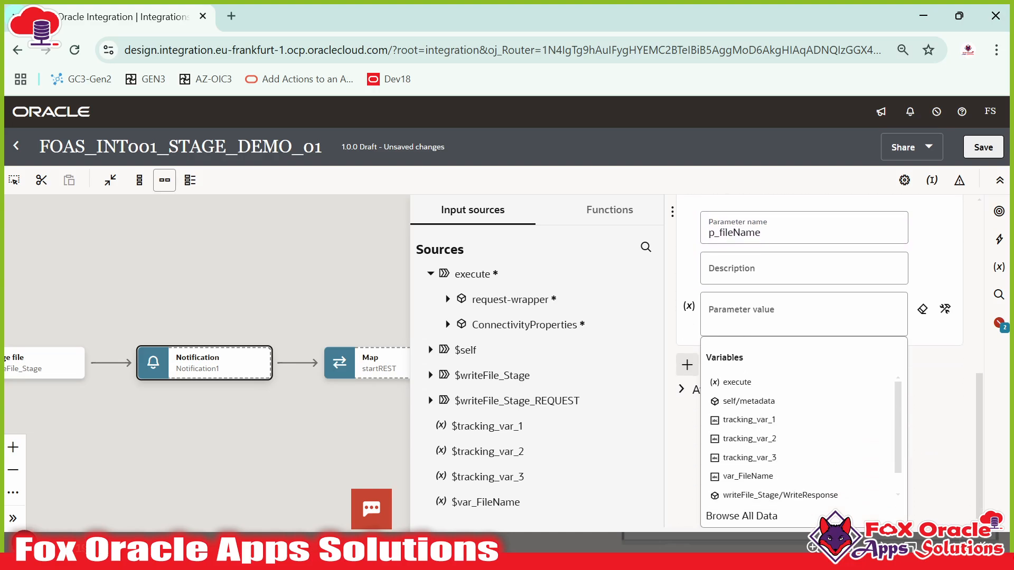
click(765, 315)
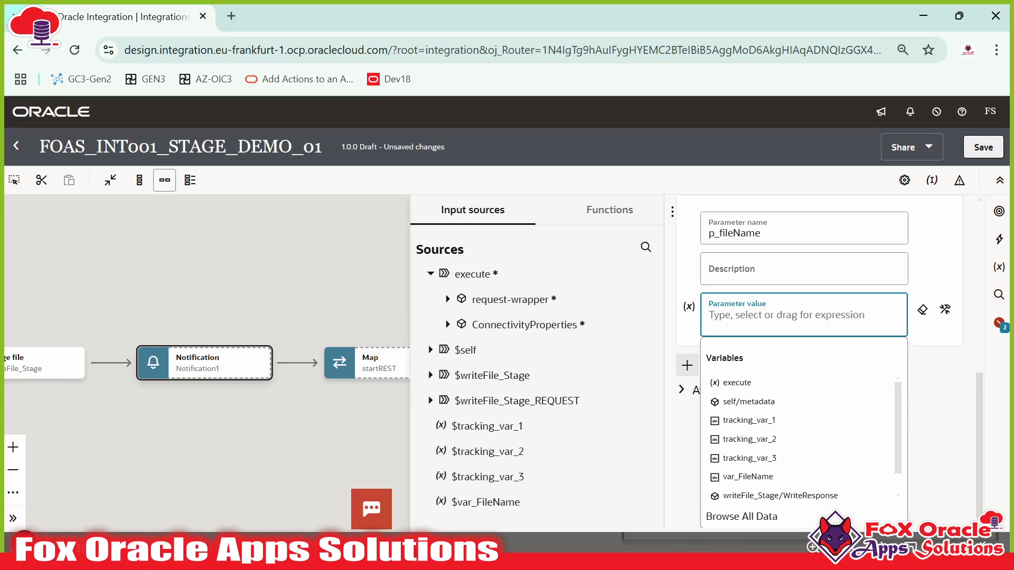
scroll(760, 436, down, 1)
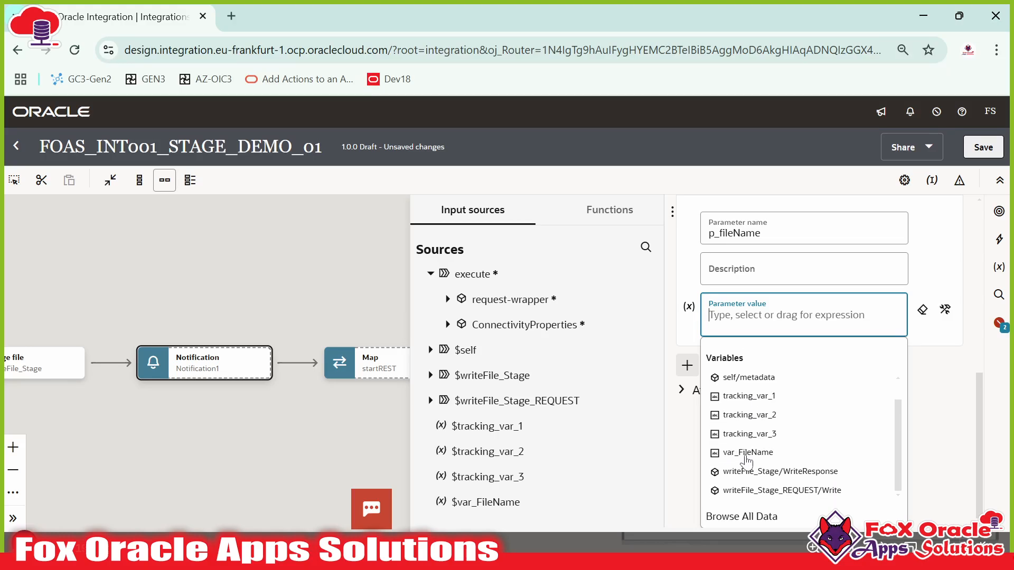
click(744, 453)
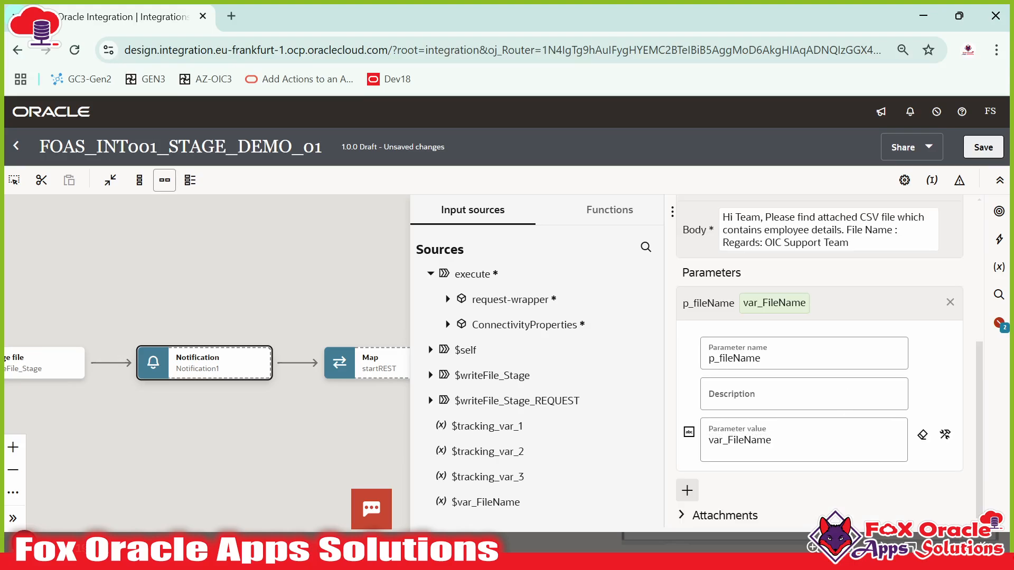
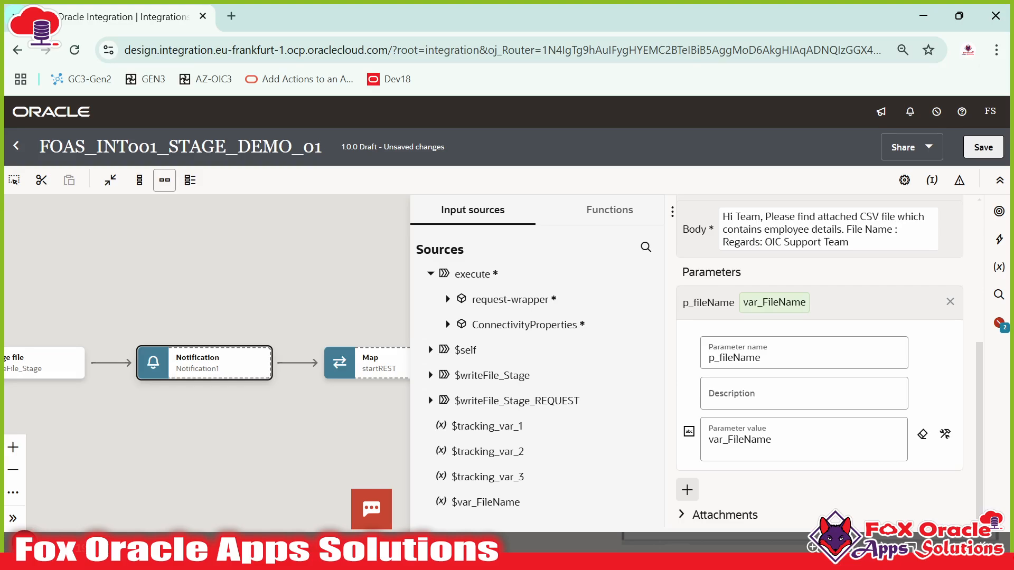
- Collapse the p_fileName parameter editor and close the Input sources panel
click(823, 315)
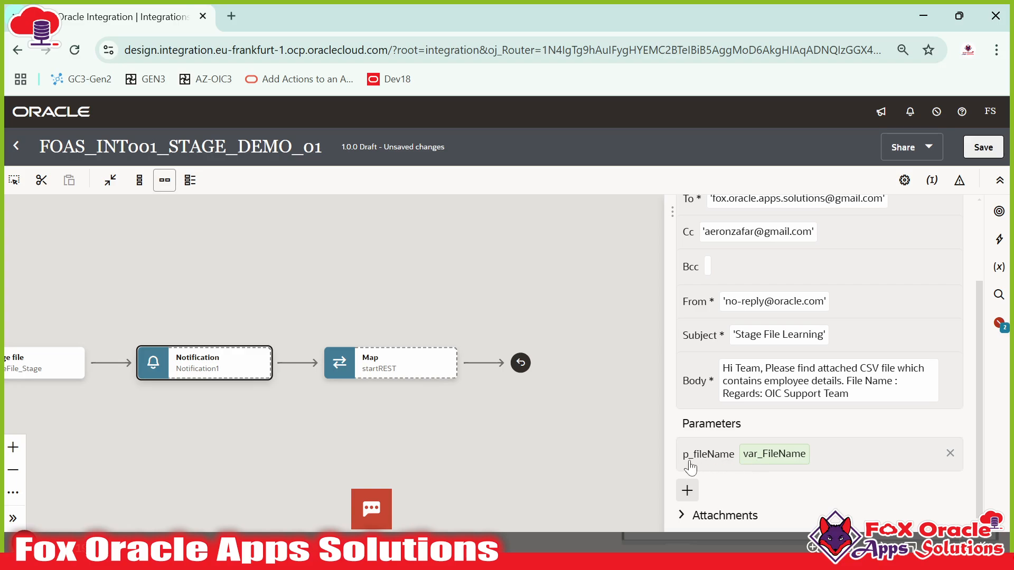
- In the full email body editor, type p_fileName after 'File Name :'
click(807, 392)
scroll(820, 369, up, 2)
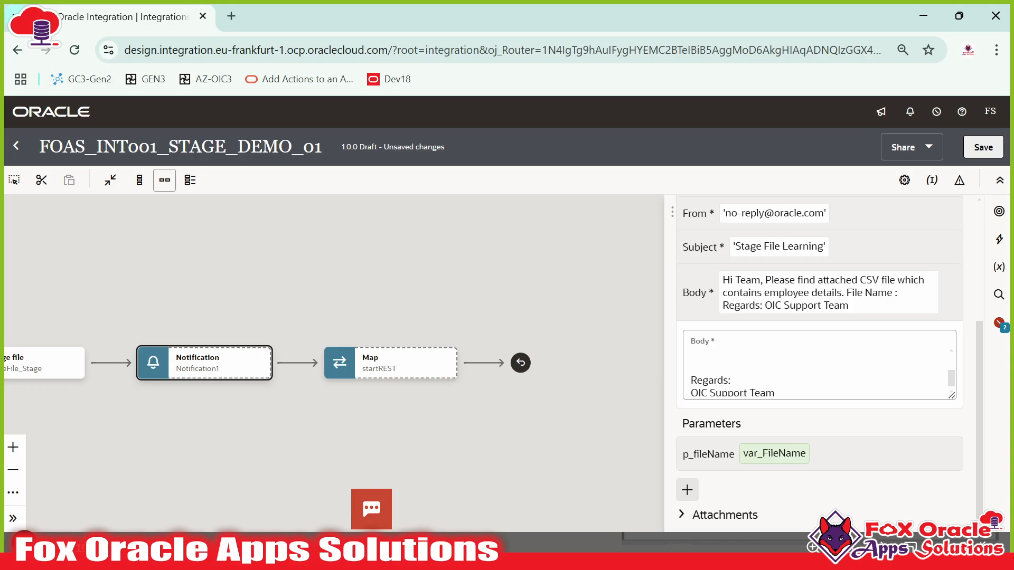
scroll(819, 369, down, 2)
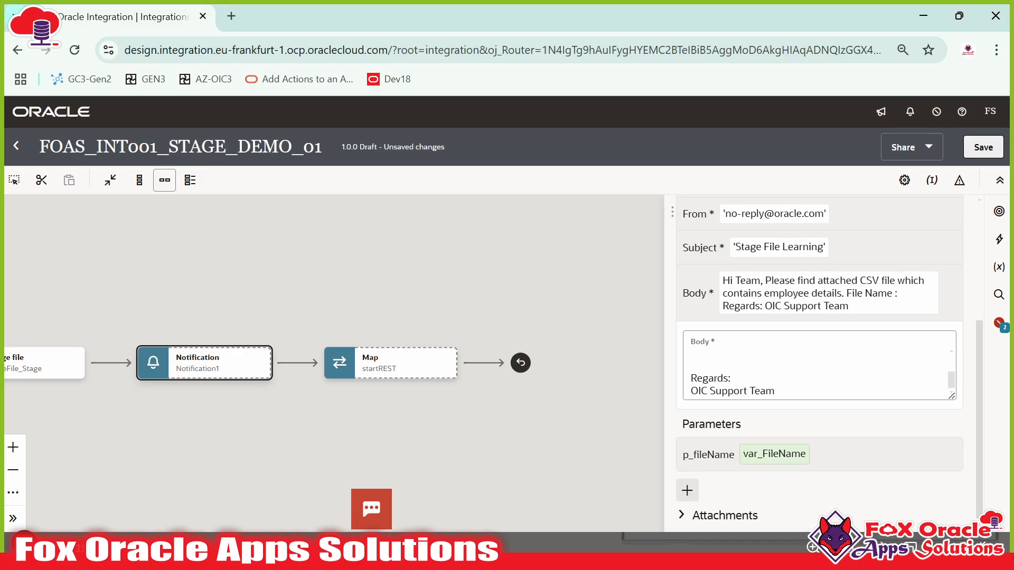
click(702, 364)
scroll(702, 365, up, 1)
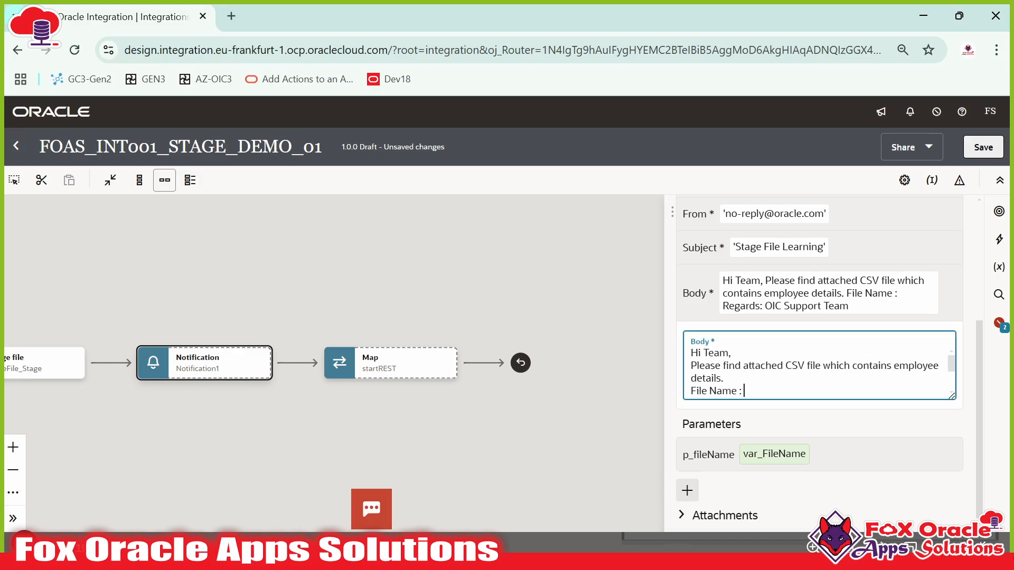
scroll(819, 370, down, 2)
scroll(818, 370, up, 2)
text(p_fileName)
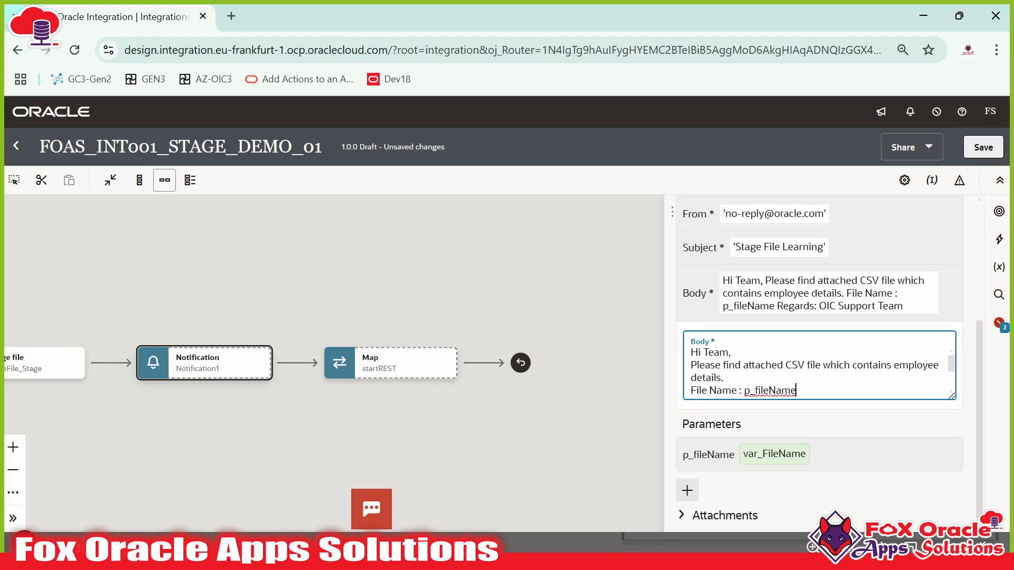
- Wrap p_fileName in braces so the body line reads 'File Name : {p_fileName}'
double_click(769, 391)
scroll(769, 383, down, 2)
scroll(769, 383, up, 2)
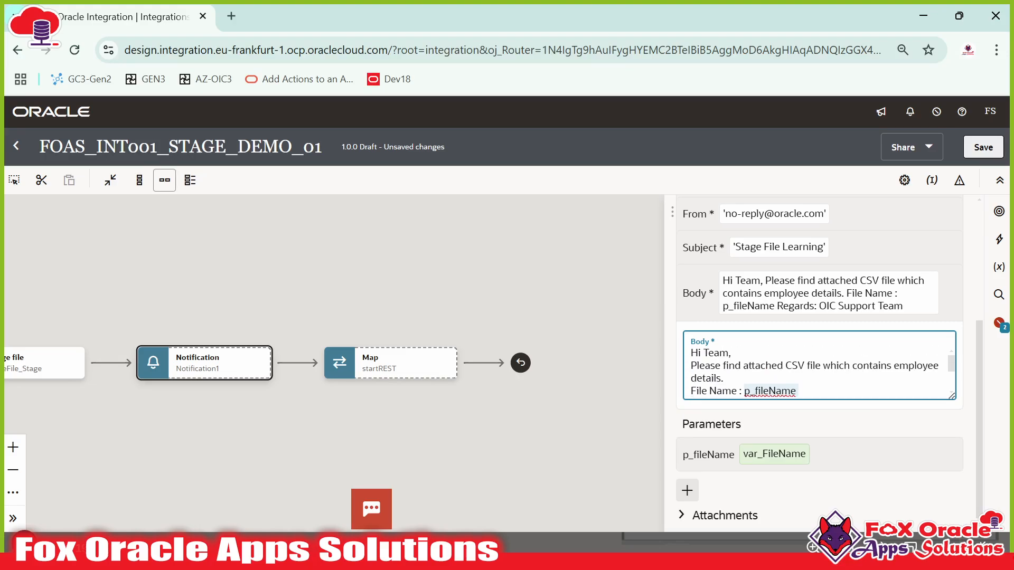
click(796, 390)
double_click(769, 390)
click(763, 391)
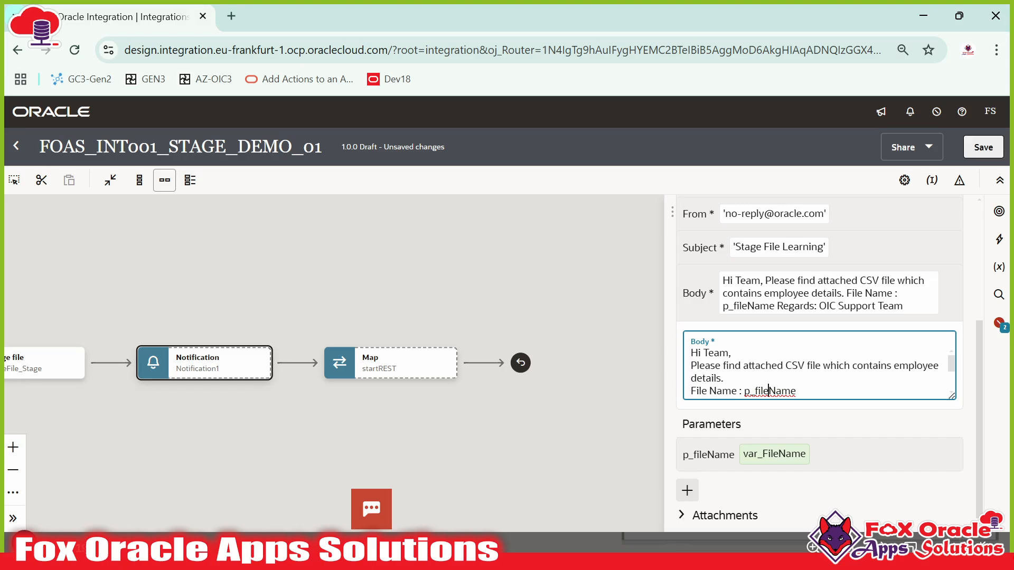
scroll(768, 390, down, 1)
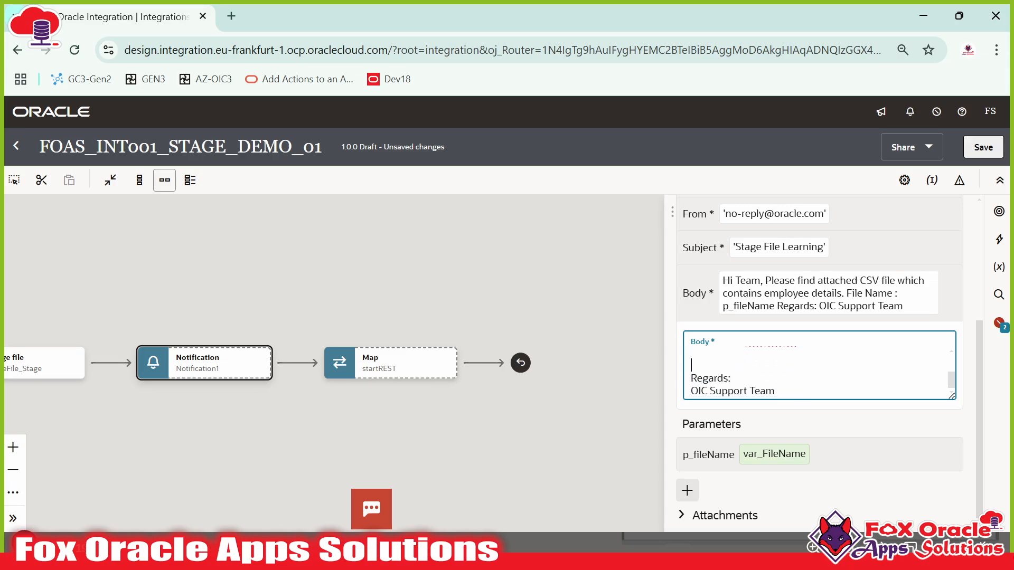
key(Up)
key(Up)
key(Up)
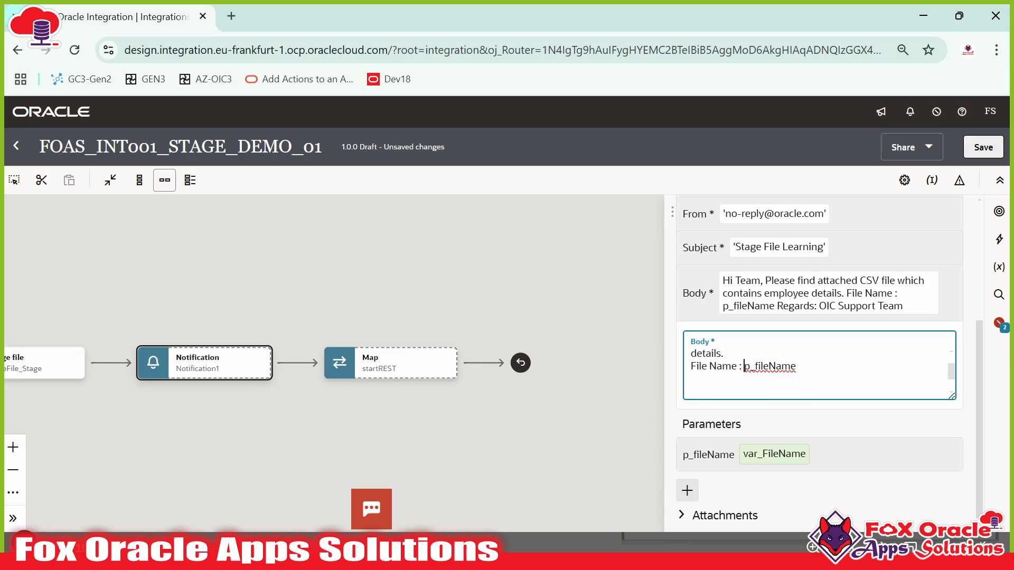
text({)
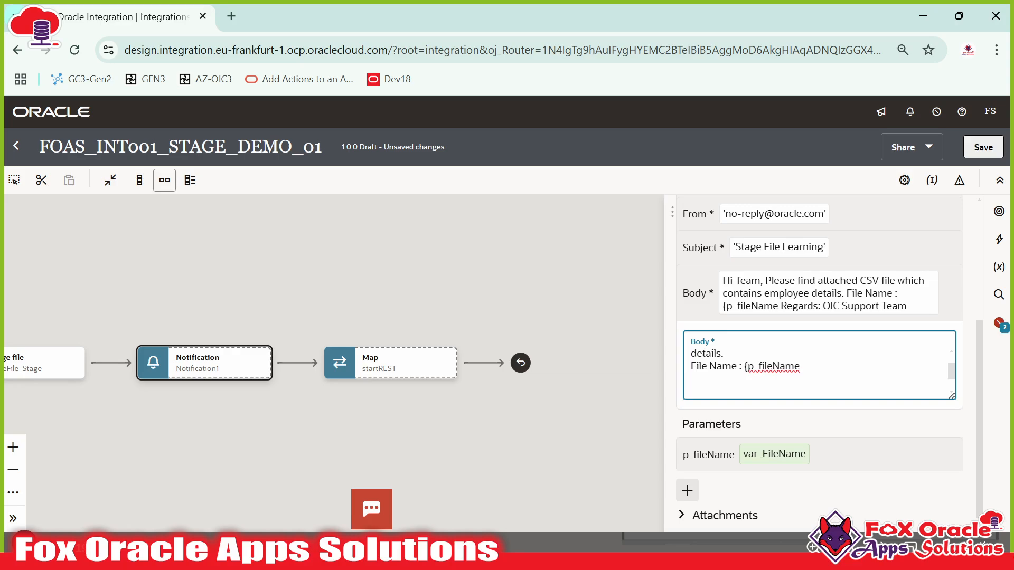
text(})
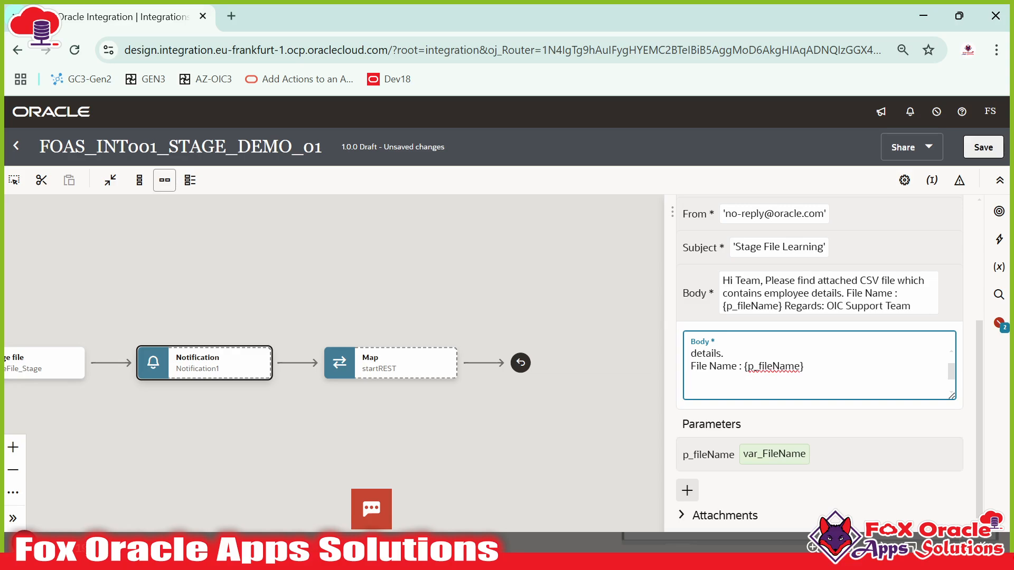
double_click(771, 365)
click(804, 366)
drag(746, 366, 800, 366)
click(804, 365)
drag(803, 365, 739, 366)
scroll(850, 278, up, 5)
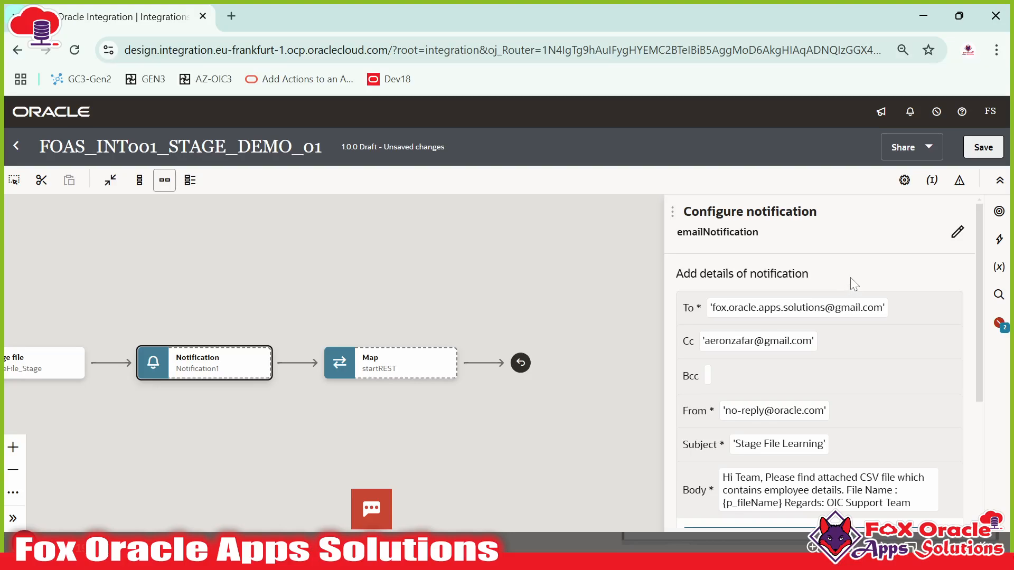
- Close the notification settings and save FOAS_INT001_STAGE_DEMO_01
click(562, 308)
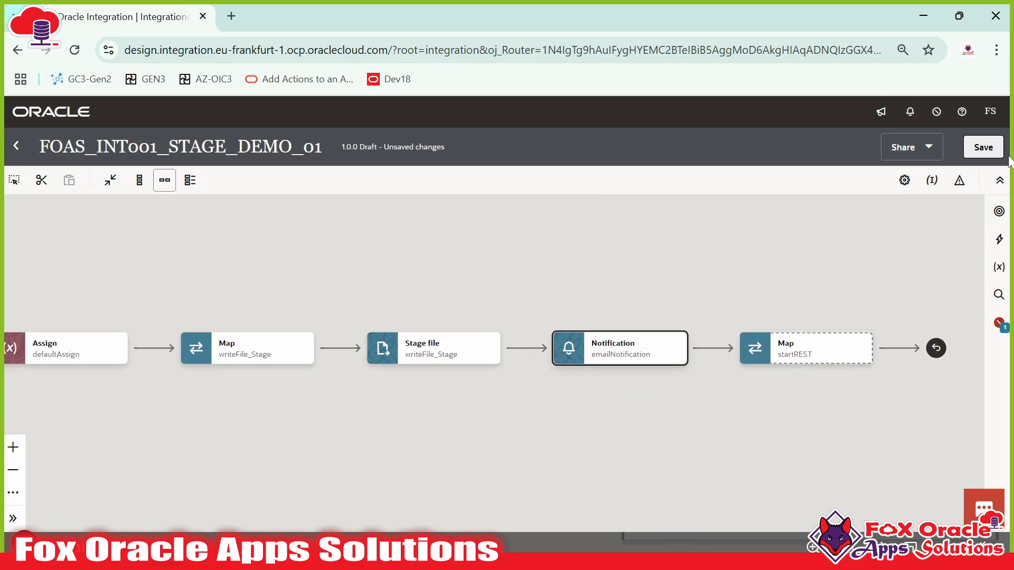
click(982, 151)
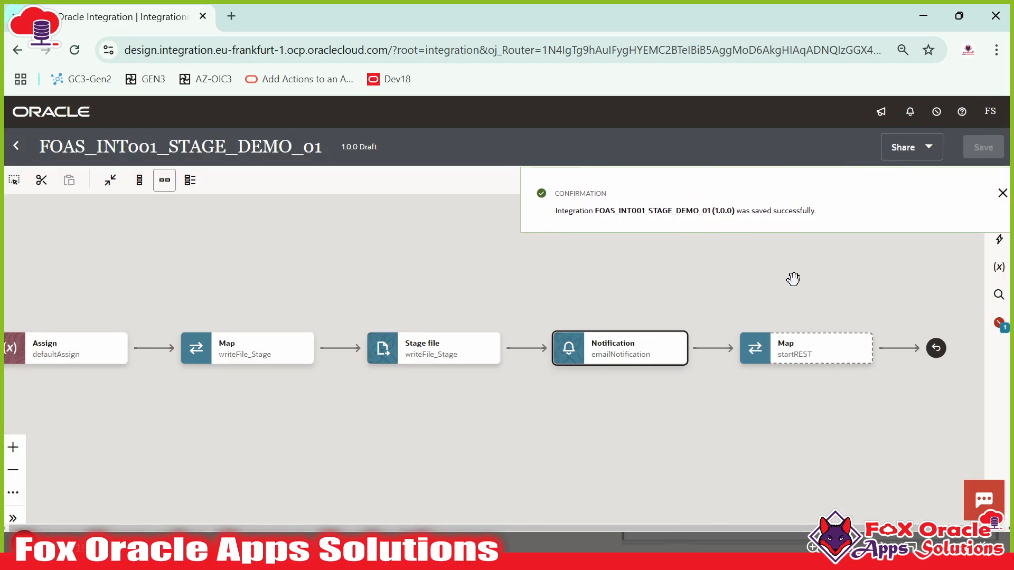
click(1002, 193)
mouse_move(659, 341)
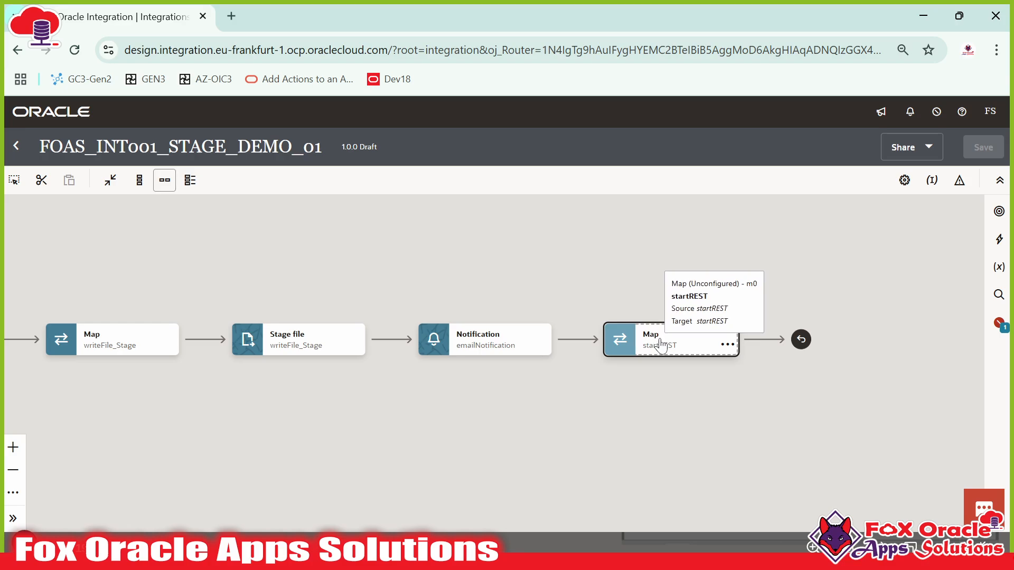
- In the startREST map, create the Status target node with the value 'SUCCESS'
double_click(660, 346)
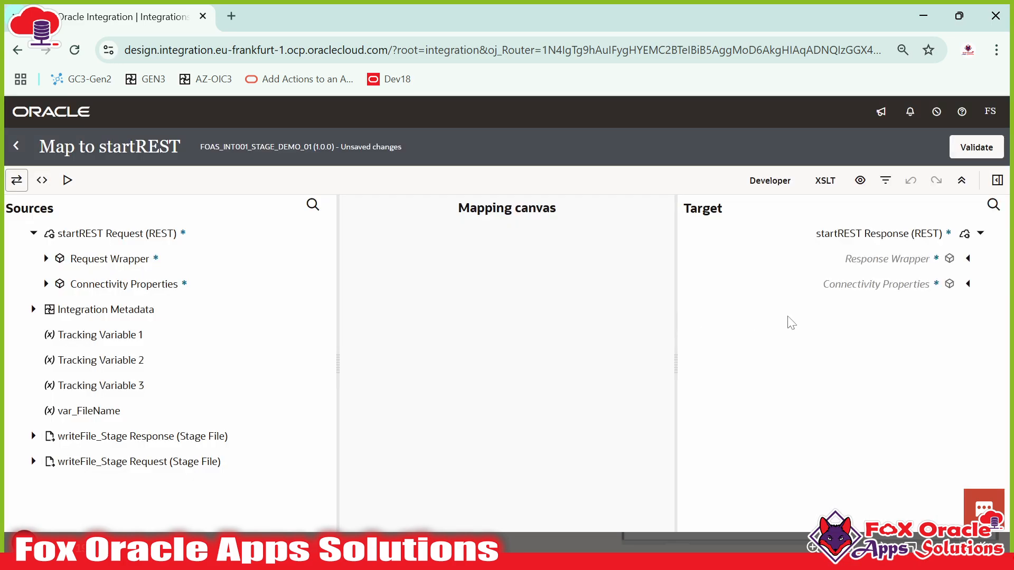
click(968, 259)
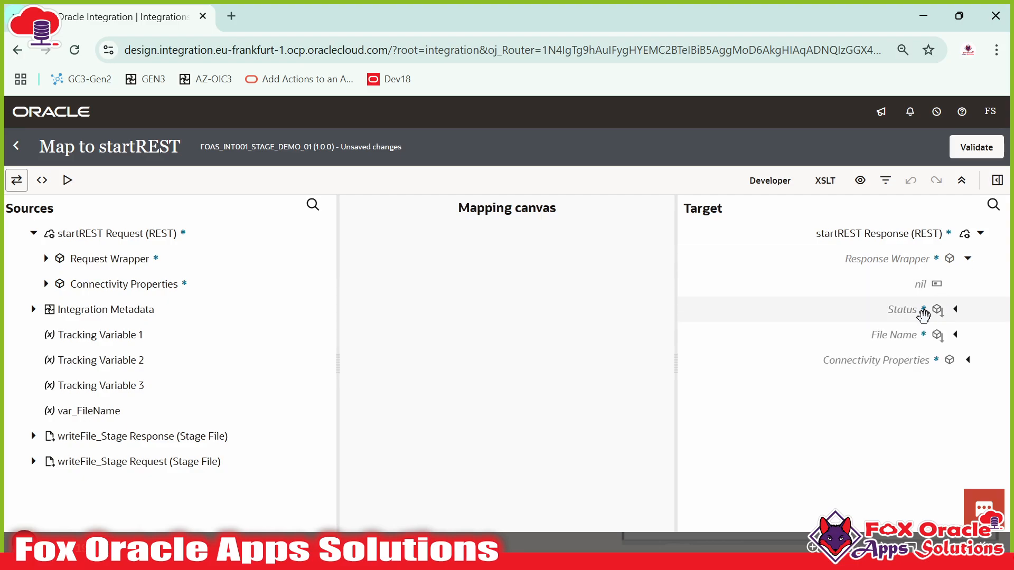
right_click(921, 314)
click(821, 180)
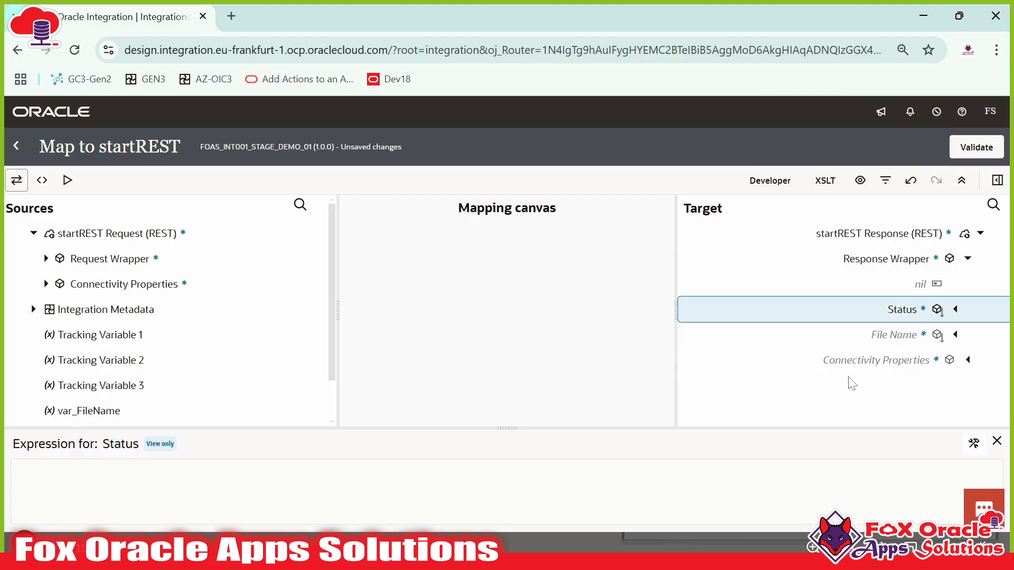
click(973, 443)
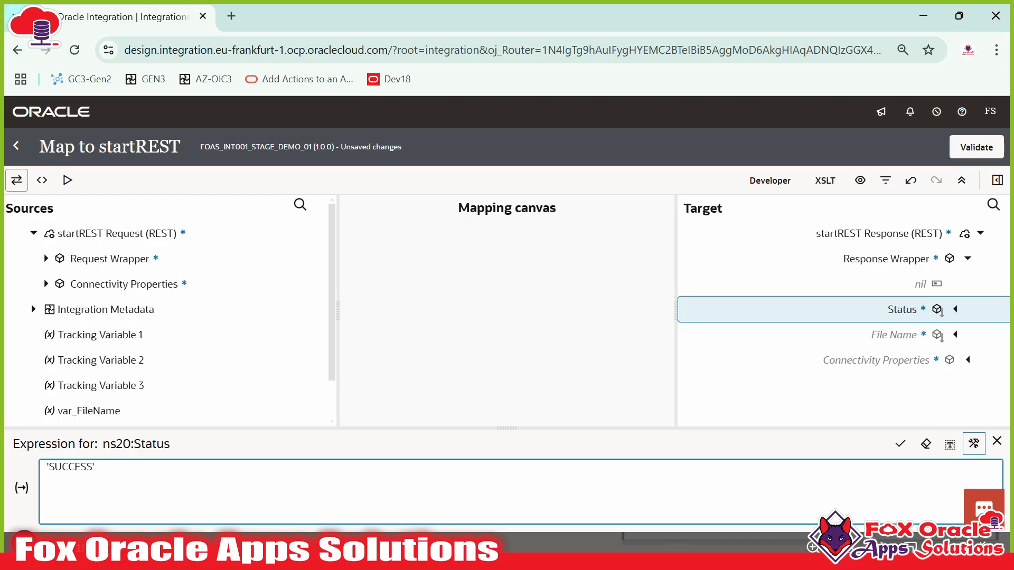
click(900, 443)
- Map var_FileName to File Name, validate the mapping, and return to the flow
click(899, 331)
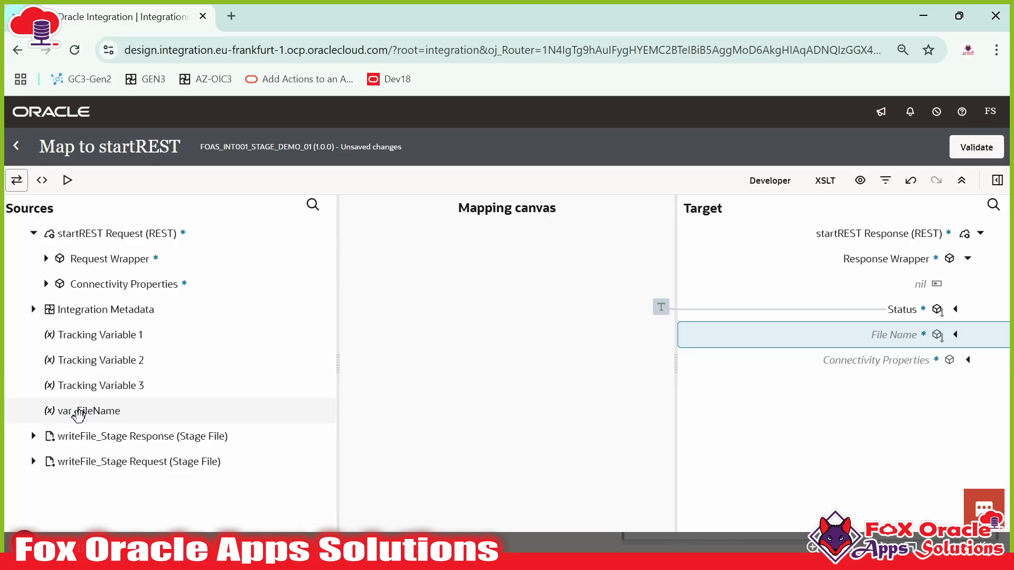
drag(79, 414, 889, 334)
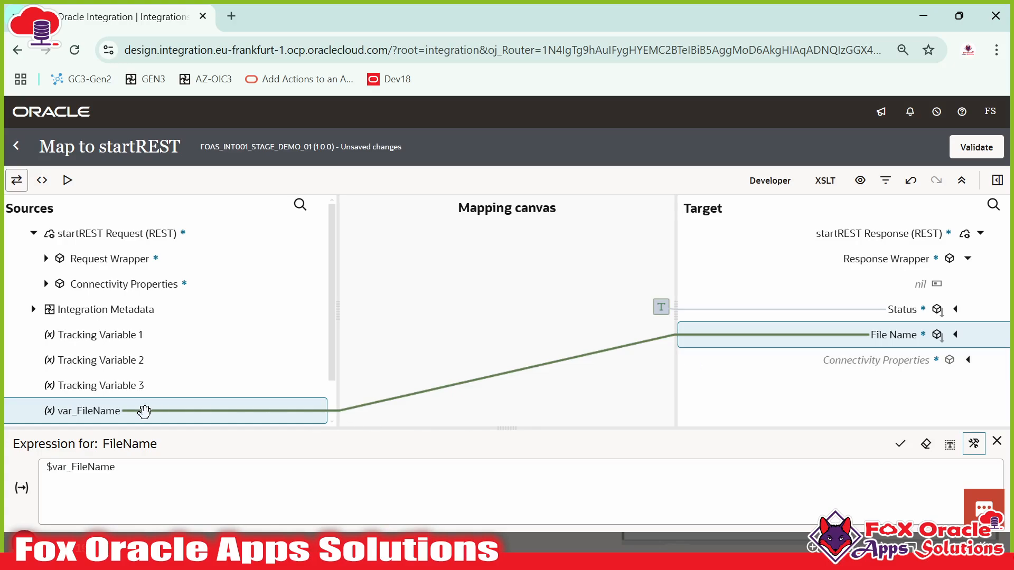
click(980, 152)
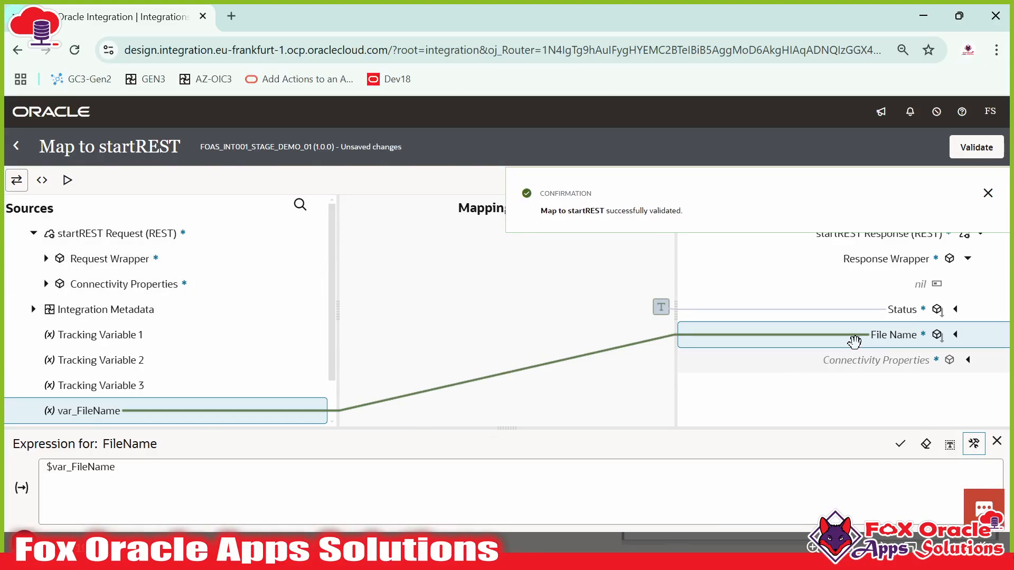
drag(116, 468, 46, 469)
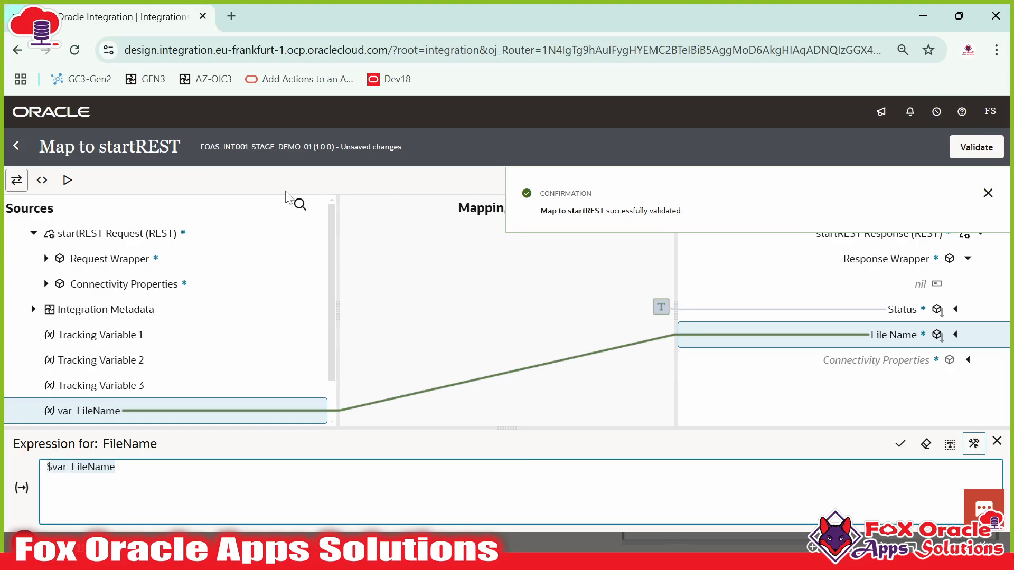
click(16, 147)
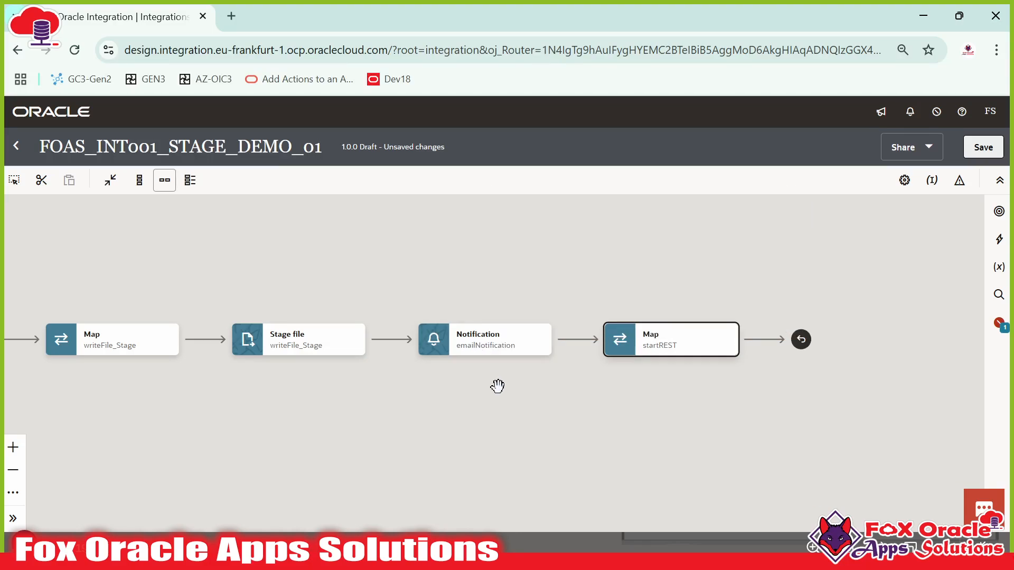
- Pan across the flow to review the startREST map and save the integration
drag(497, 386, 668, 400)
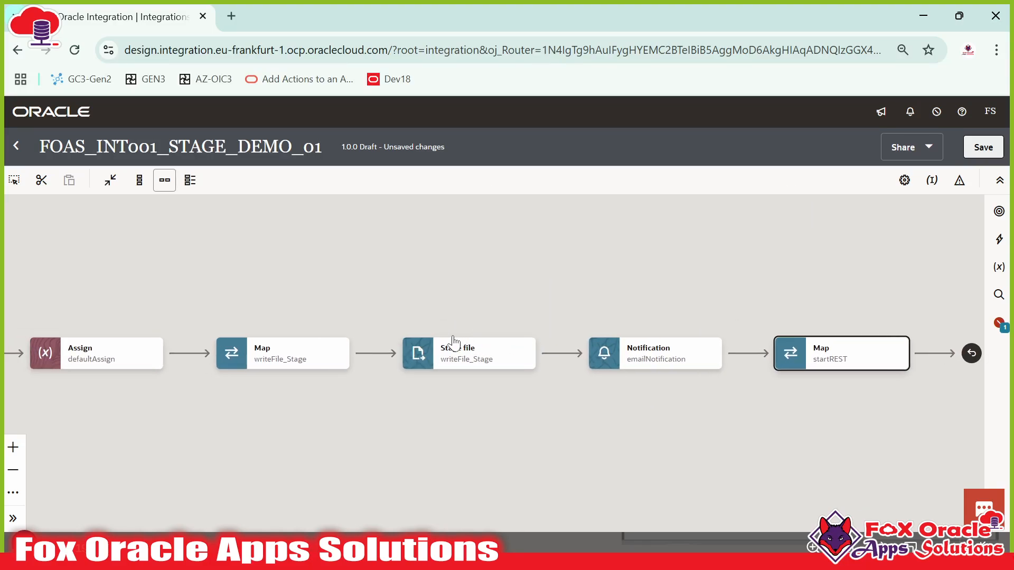
drag(468, 397, 604, 399)
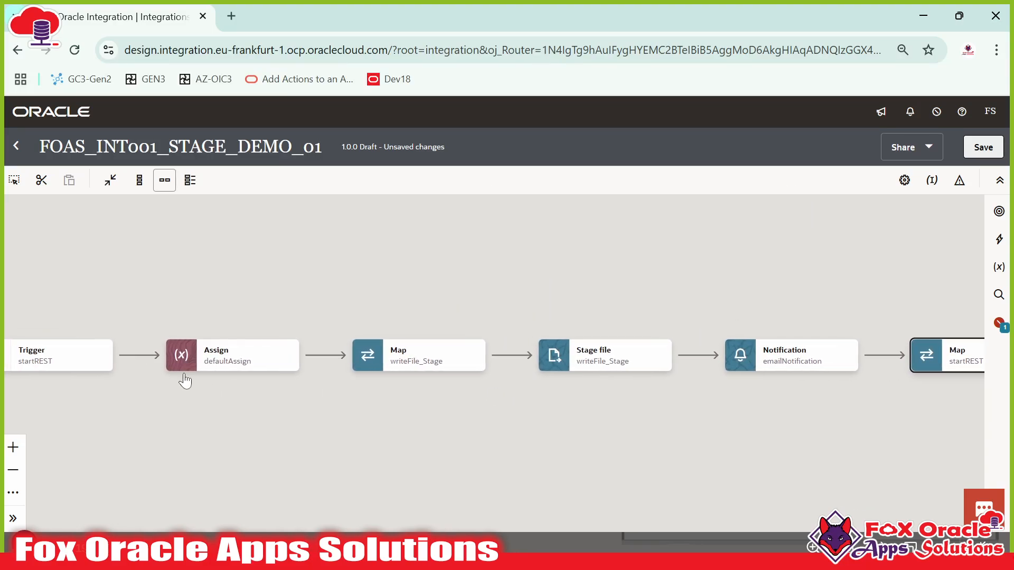
click(214, 363)
drag(400, 410, 361, 383)
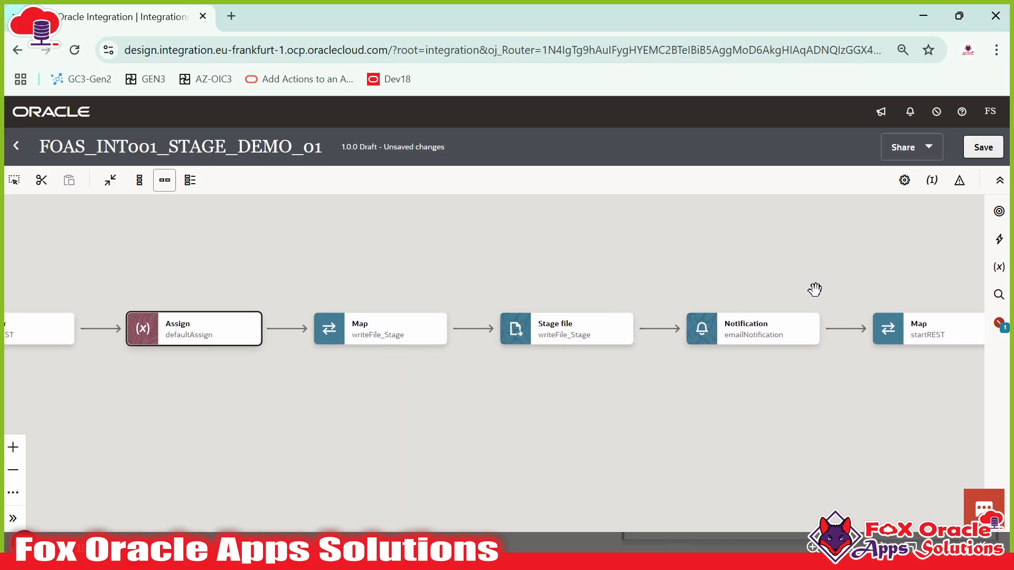
drag(878, 418, 799, 431)
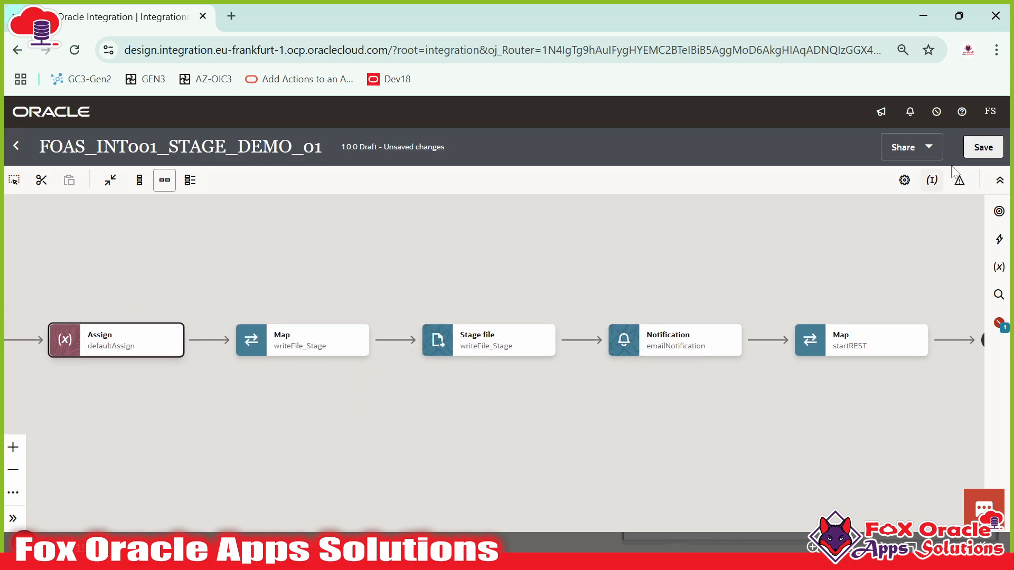
click(981, 147)
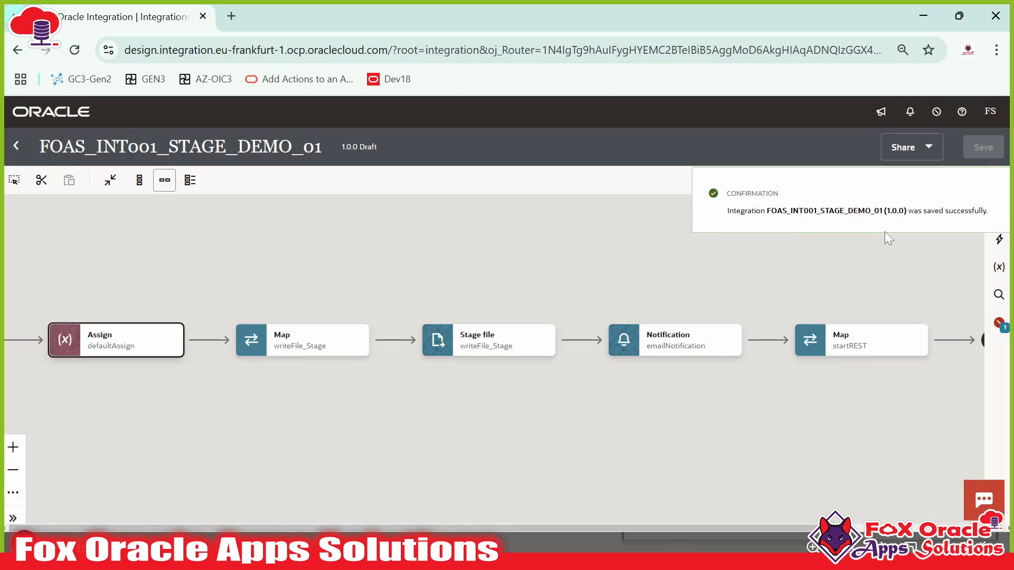
click(988, 193)
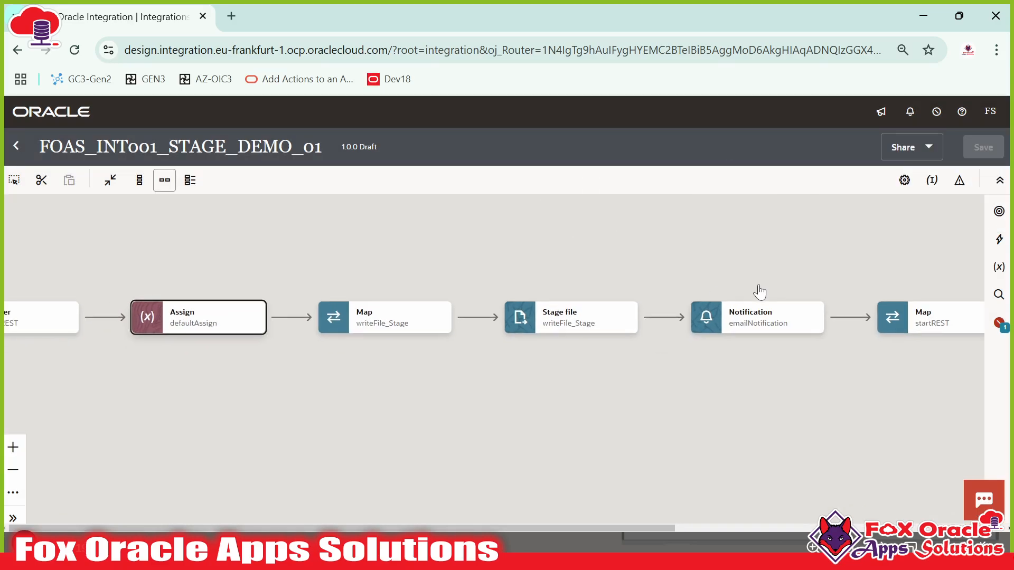
drag(758, 290, 497, 283)
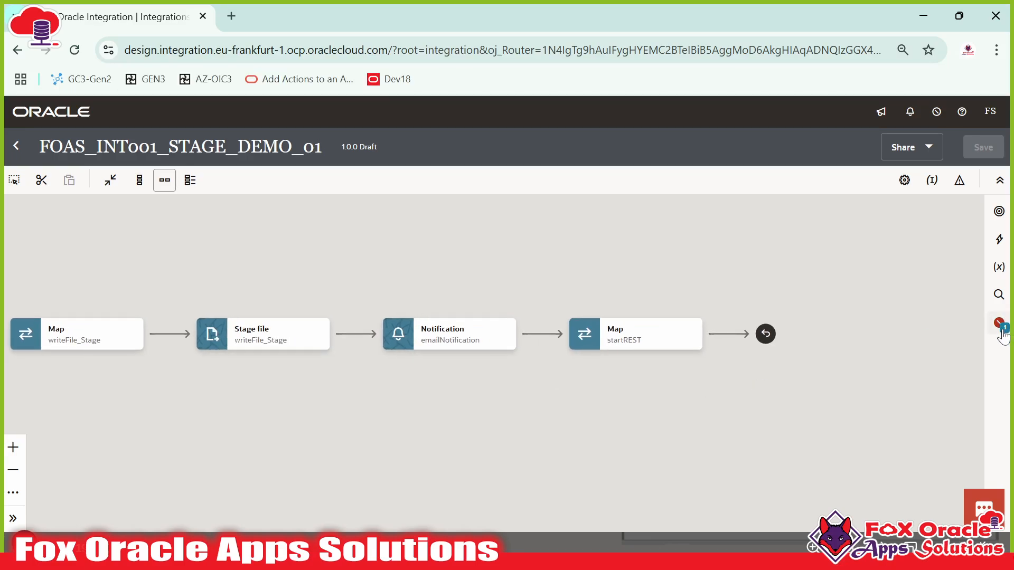
- Set Name from request-wrapper > RequestData as the primary business identifier and save
click(933, 181)
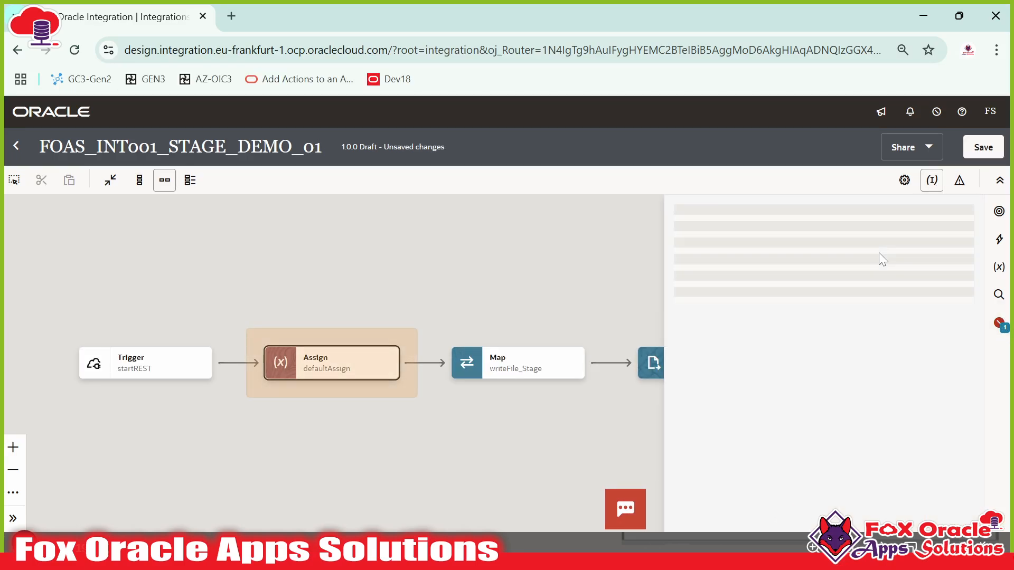
click(448, 300)
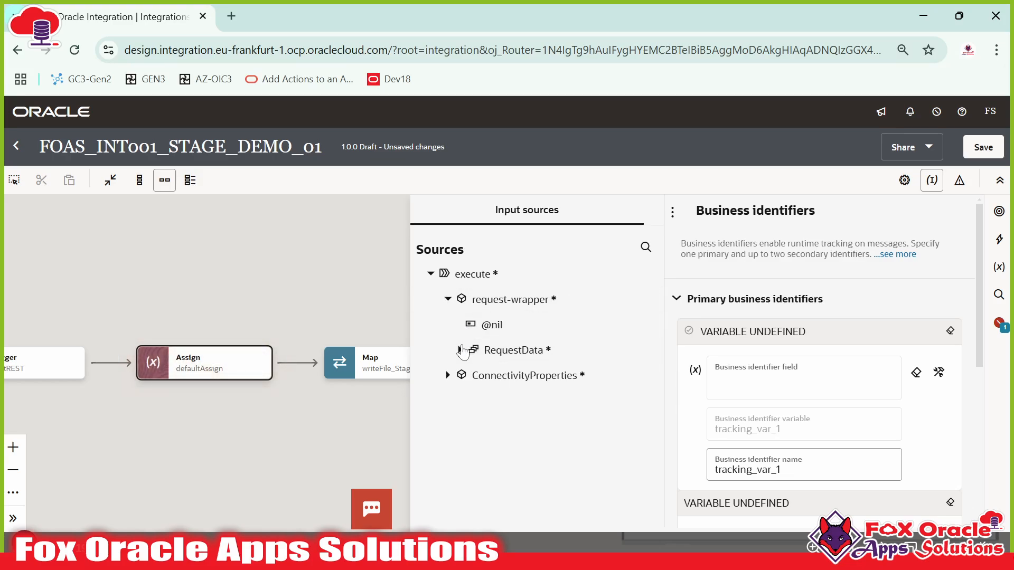
click(551, 352)
drag(504, 400, 724, 391)
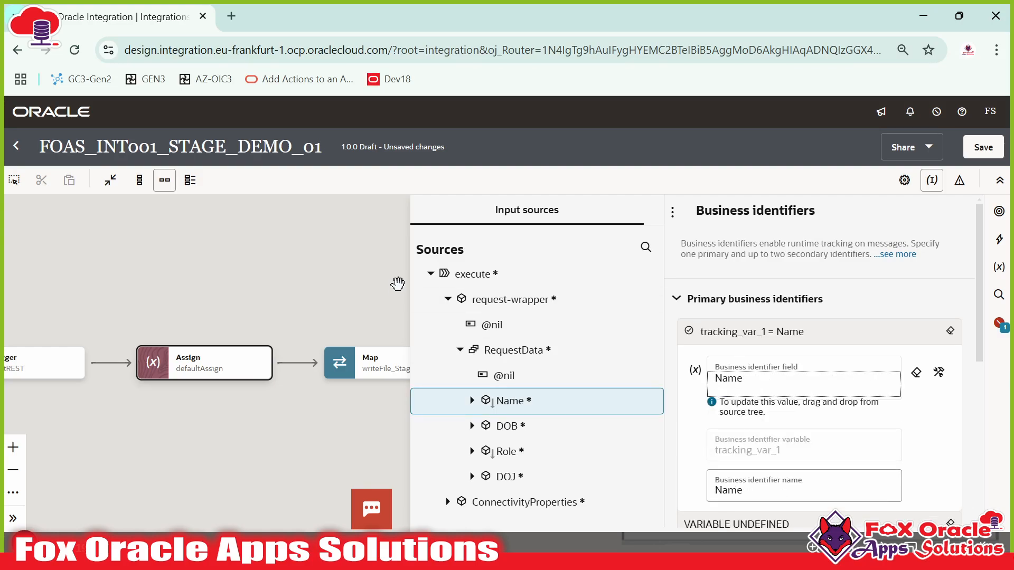
click(270, 276)
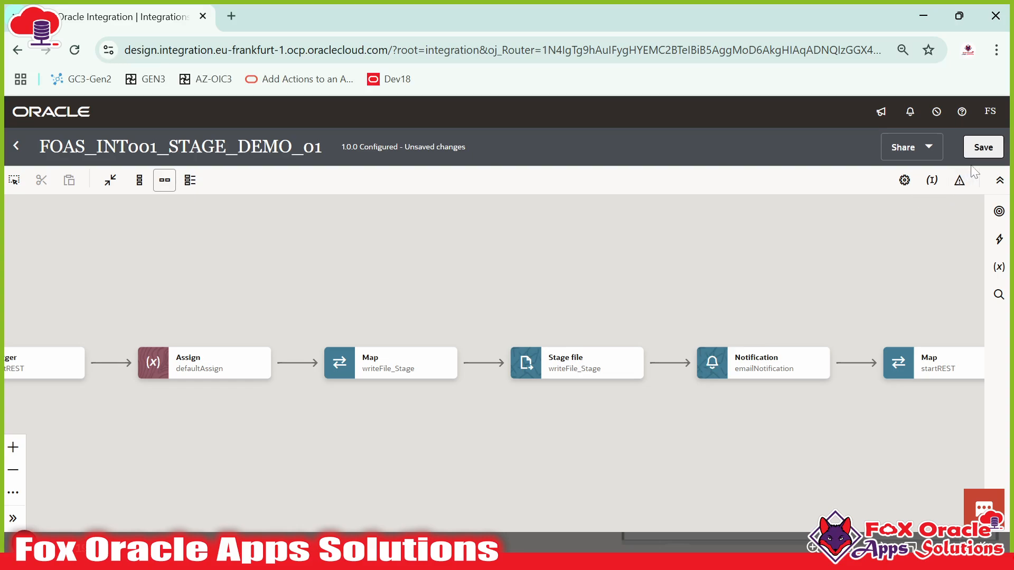
click(987, 150)
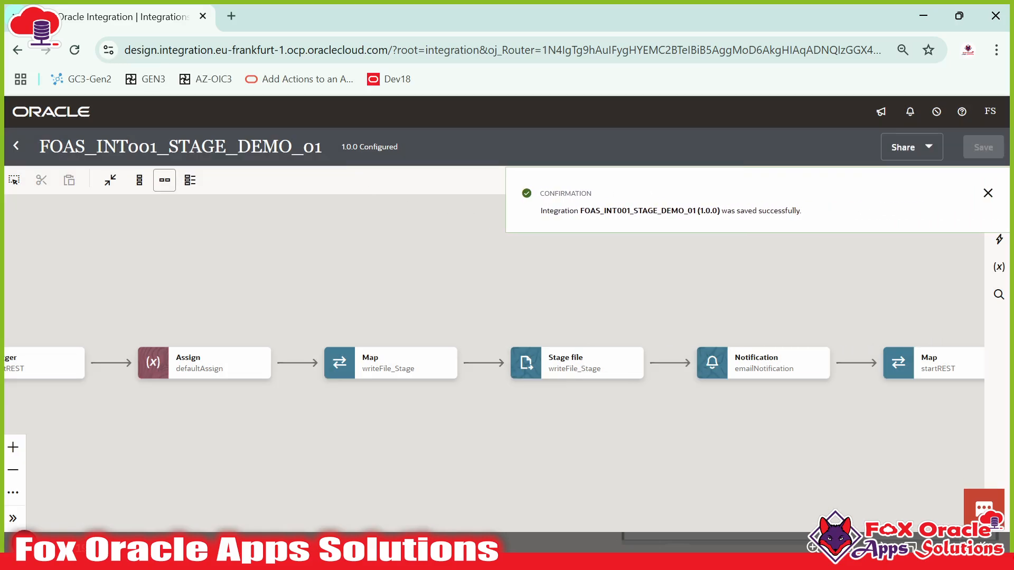
click(988, 193)
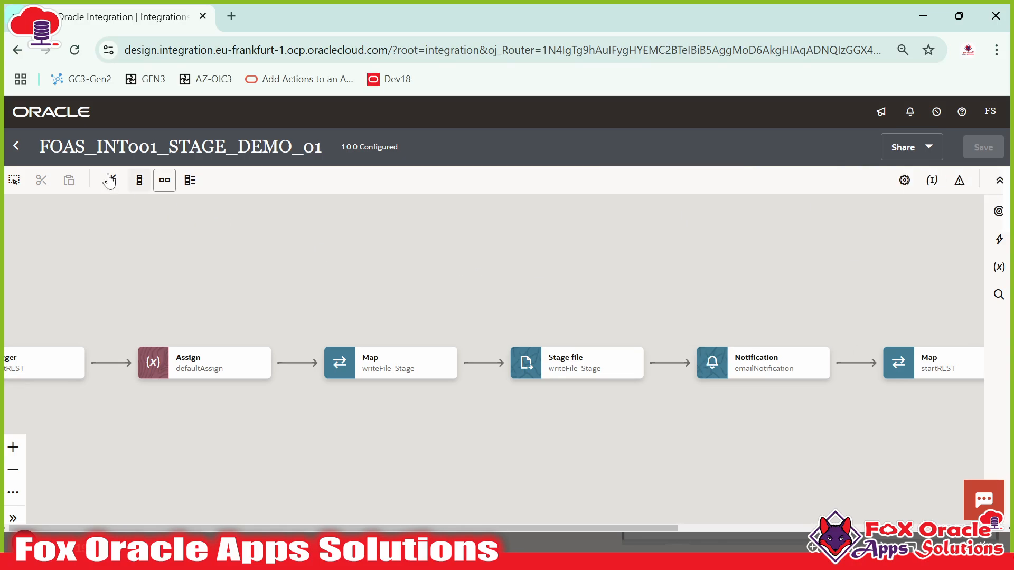
- Activate FOAS_INT001_STAGE_DEMO_01 with debug tracing and refresh the list to confirm it's Active
click(16, 146)
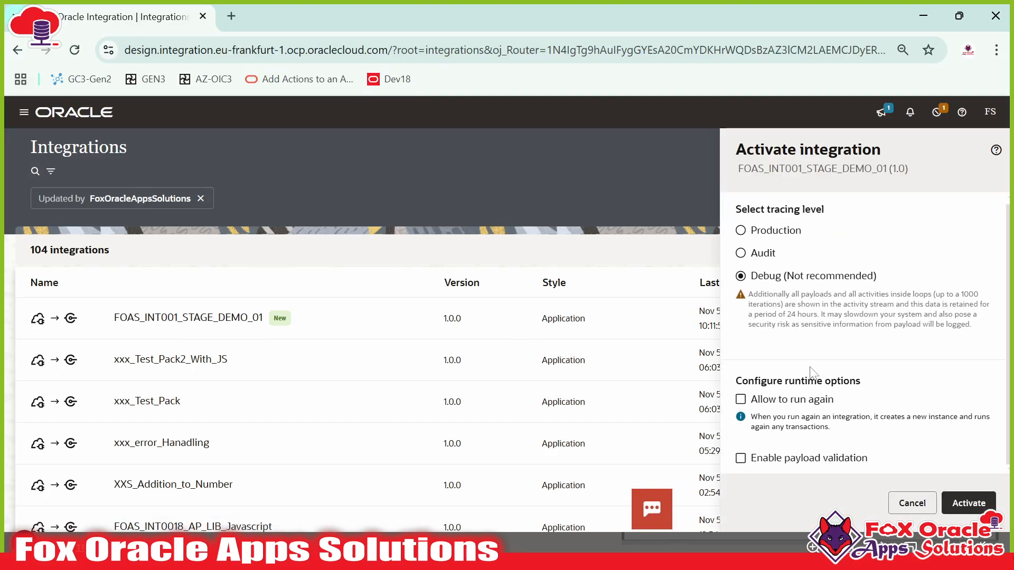
click(968, 503)
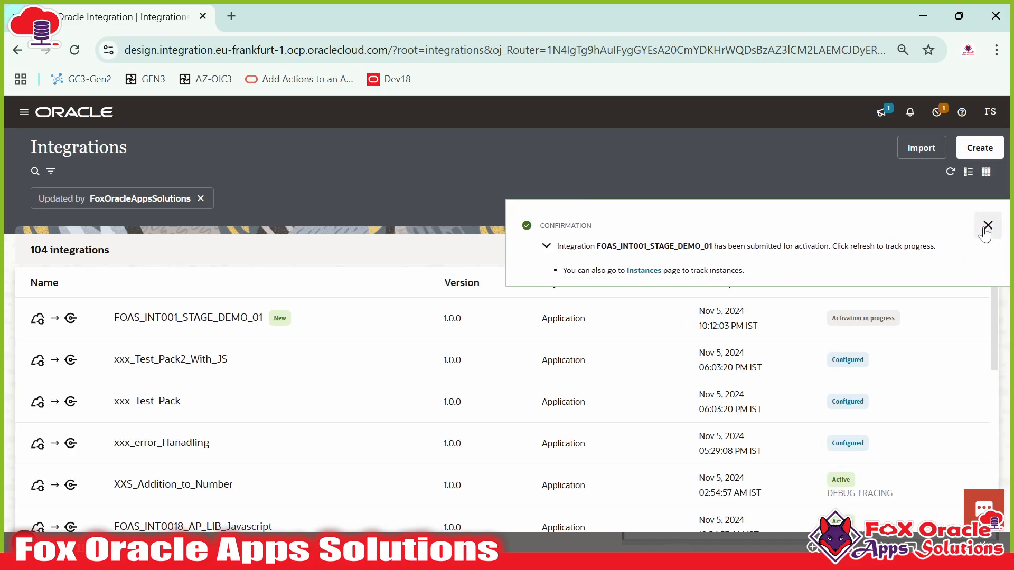
click(984, 224)
click(950, 171)
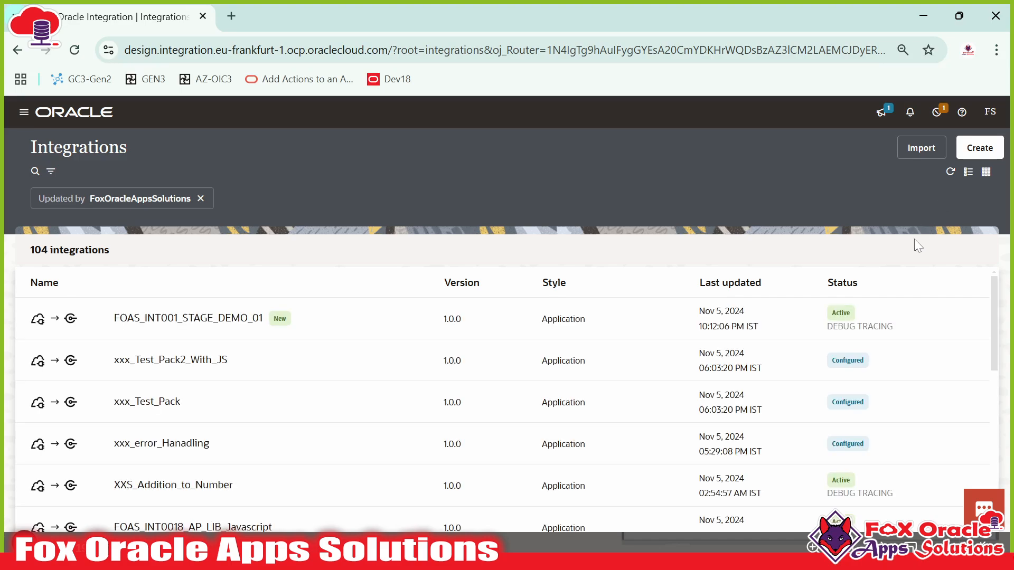
- Open the Gmail inbox in a new tab, then show the integration's actions menu
click(224, 16)
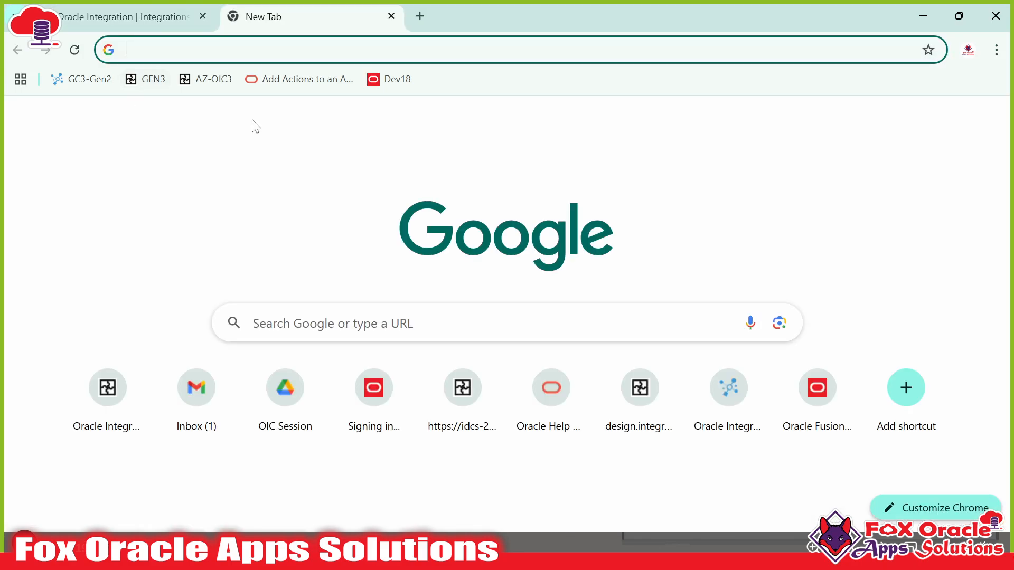
click(201, 393)
click(157, 18)
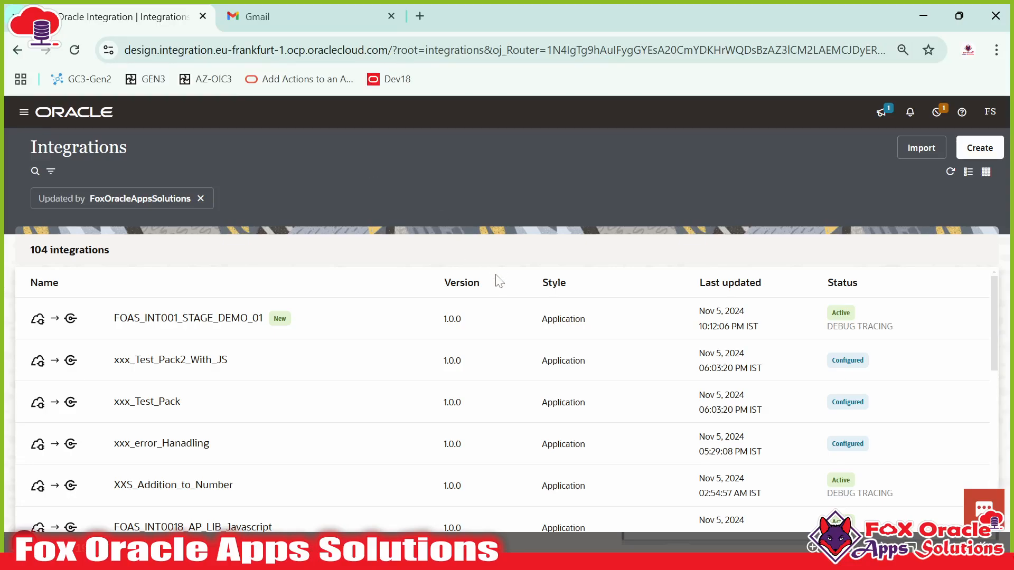
click(930, 316)
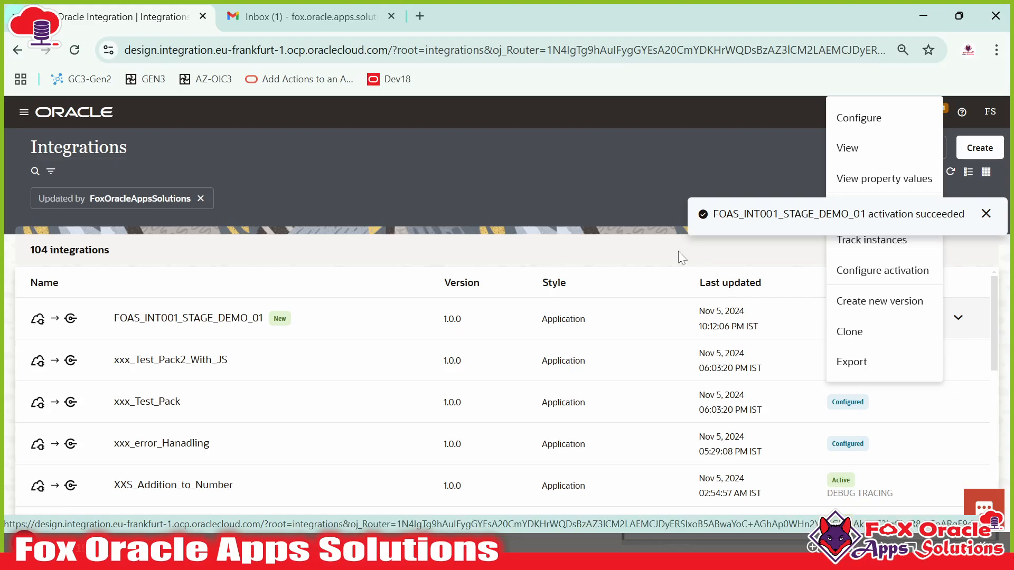
click(985, 214)
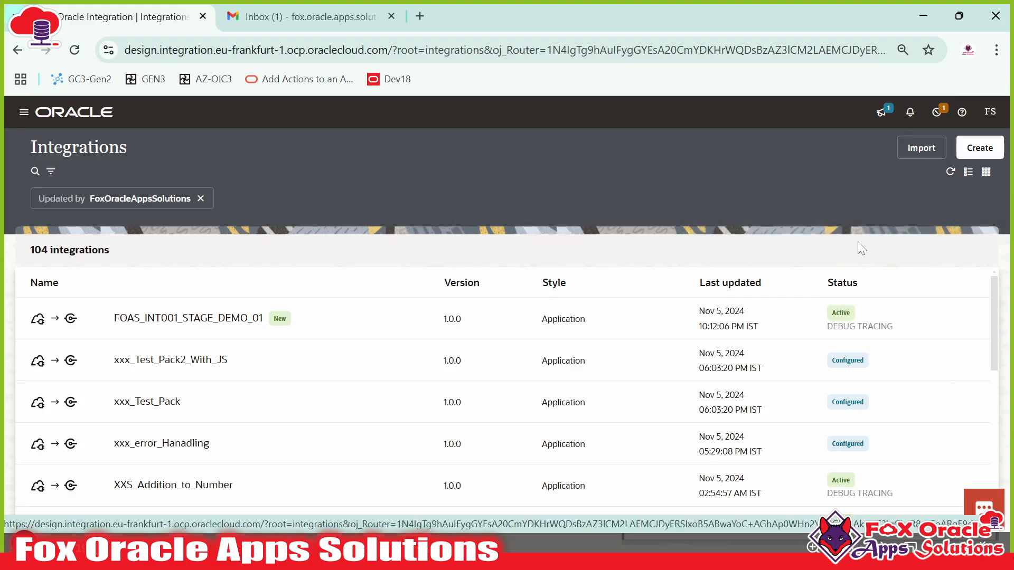
click(933, 318)
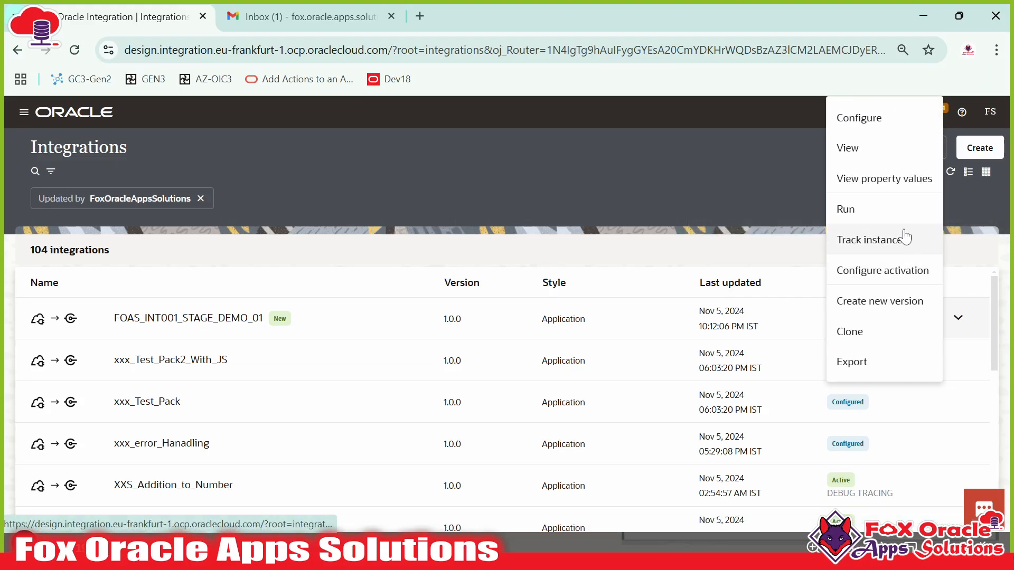
- Open the integration's run page, review the Alex and Sam JSON request body, then switch to Notepad++
click(866, 208)
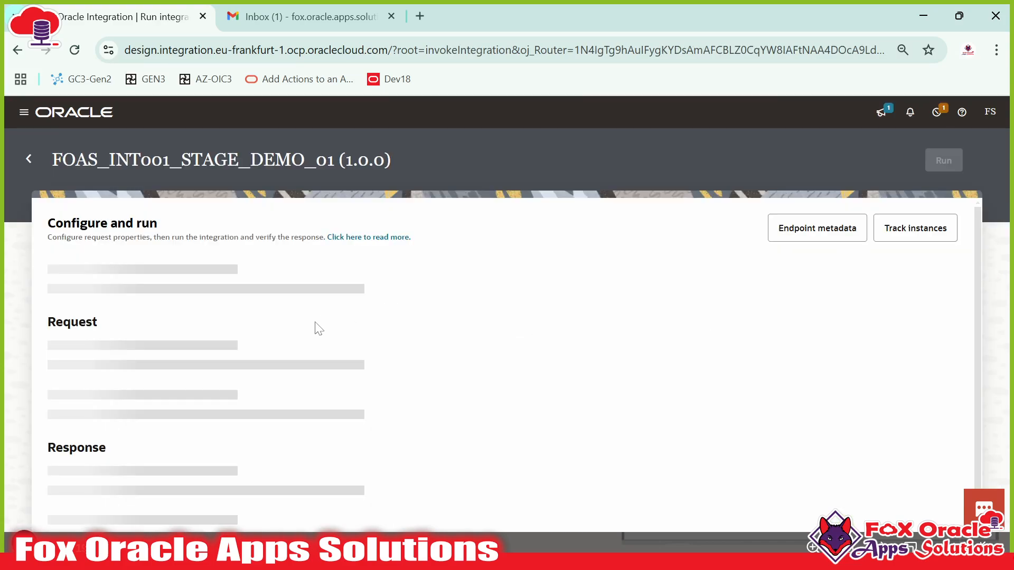
click(212, 338)
scroll(211, 422, down, 1)
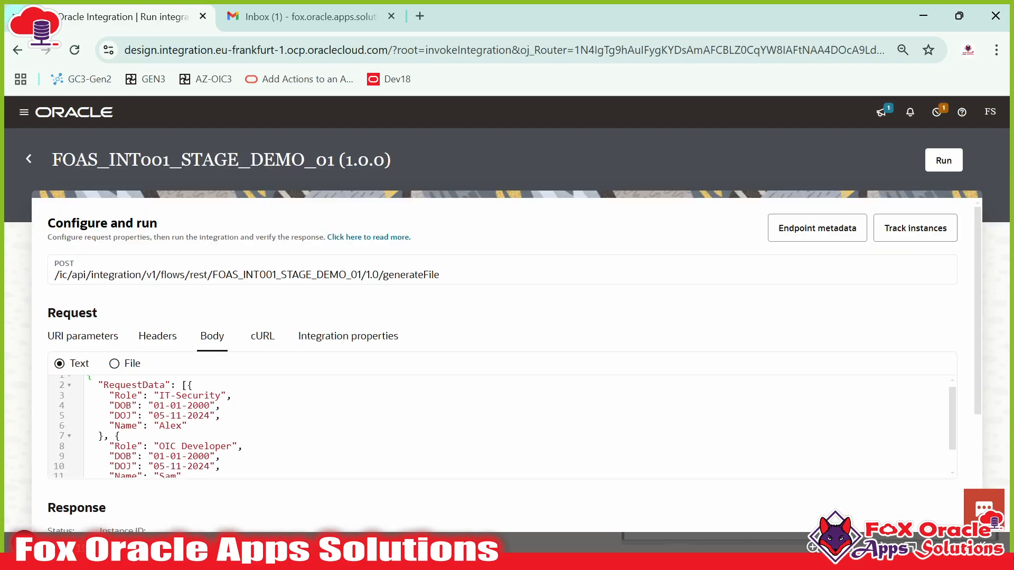
scroll(317, 423, up, 1)
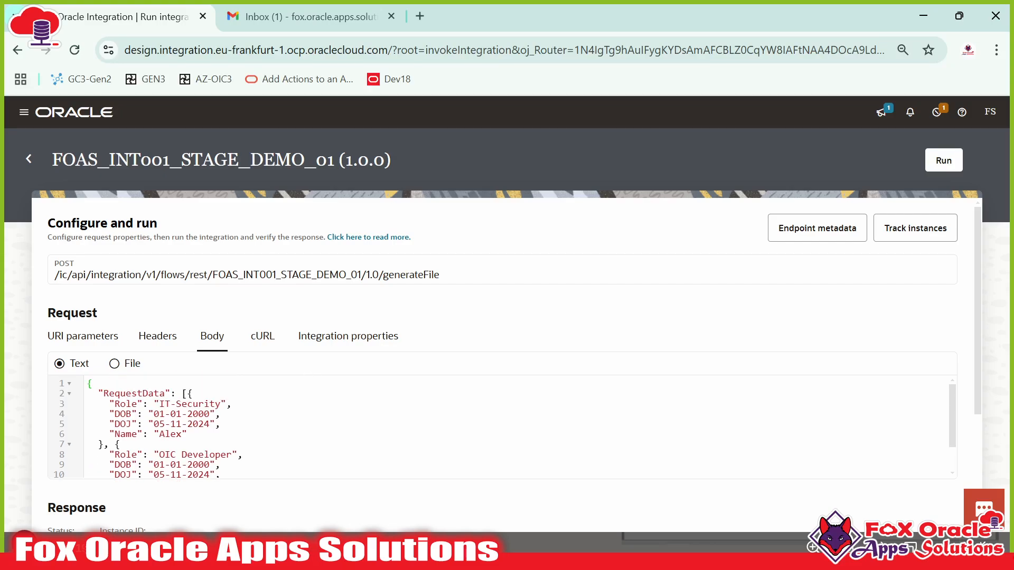
drag(109, 404, 226, 454)
scroll(226, 454, down, 1)
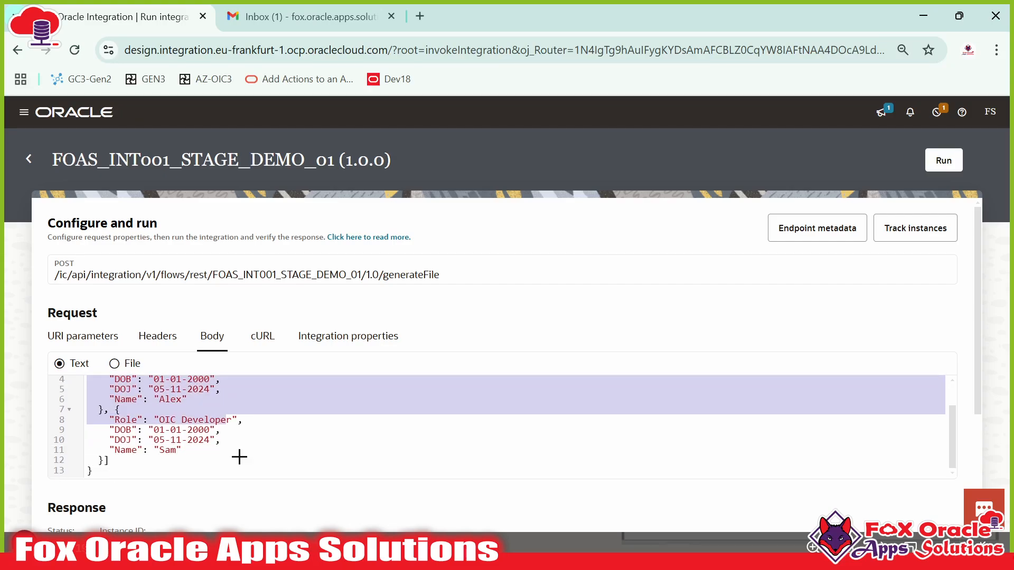
key(alt+Tab)
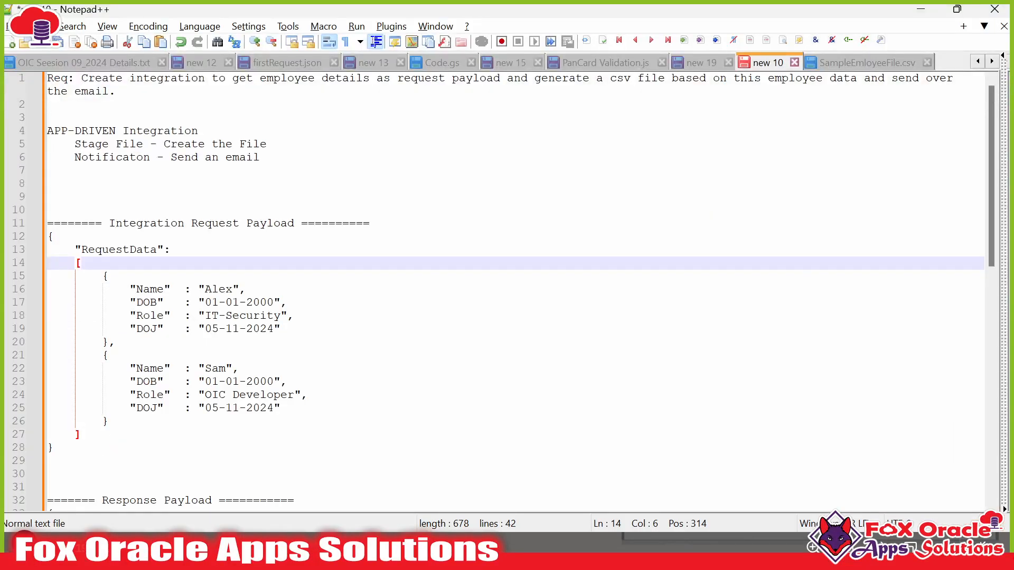
- Copy the request payload and paste a duplicate below the notes
click(109, 276)
click(104, 421)
mouse_move(58, 460)
mouse_down()
mouse_move(46, 211)
mouse_move(54, 447)
mouse_up()
key(ctrl+c)
click(102, 317)
click(48, 237)
scroll(227, 424, down, 14)
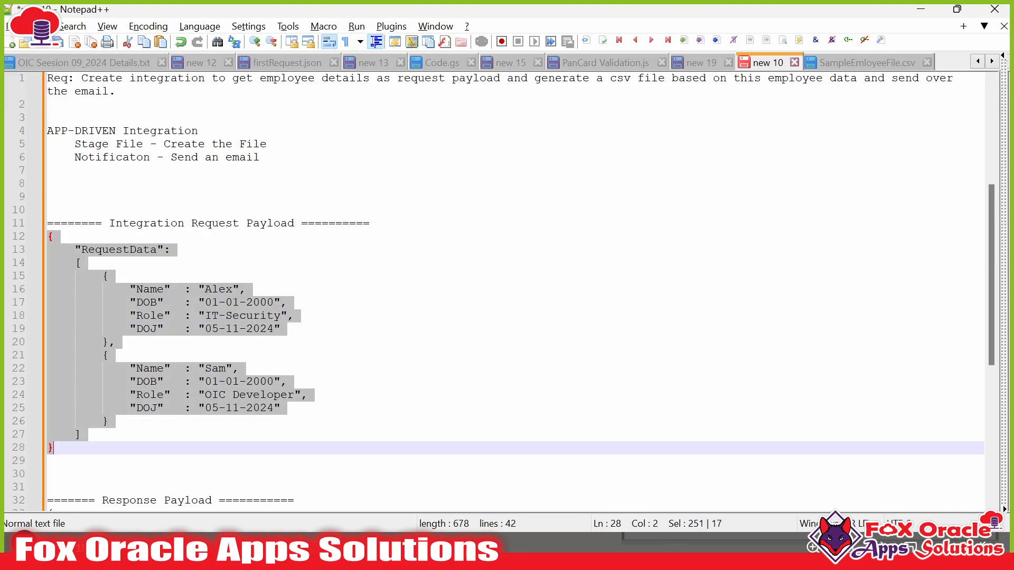
click(227, 423)
key(Return)
key(Return)
key(Return)
key(Return)
key(Return)
key(Return)
key(Return)
key(Return)
key(Return)
key(Return)
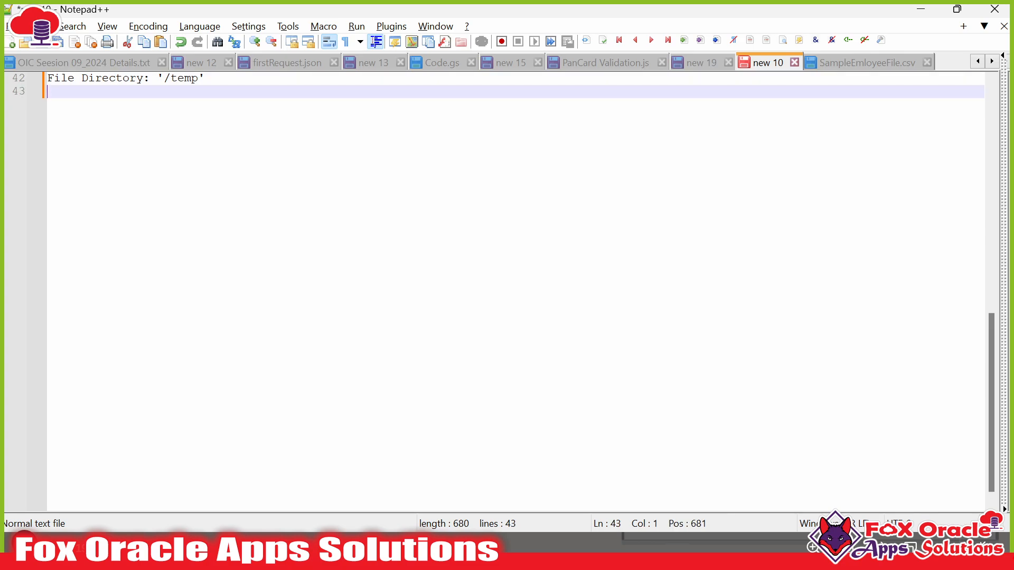
key(ctrl+v)
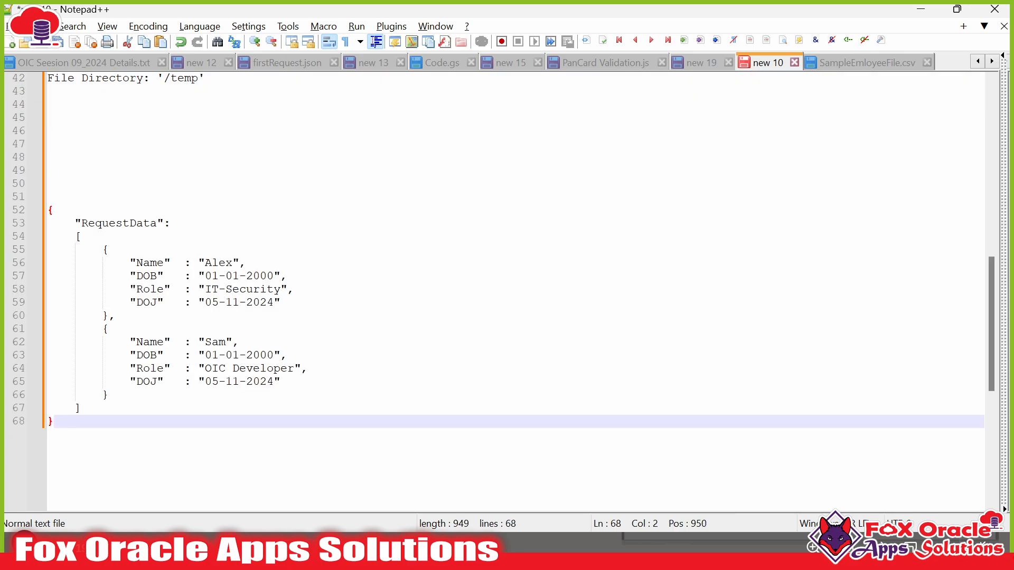
- Change the first record's name to Aakash and its role to Python Developer
click(109, 329)
click(232, 276)
double_click(218, 263)
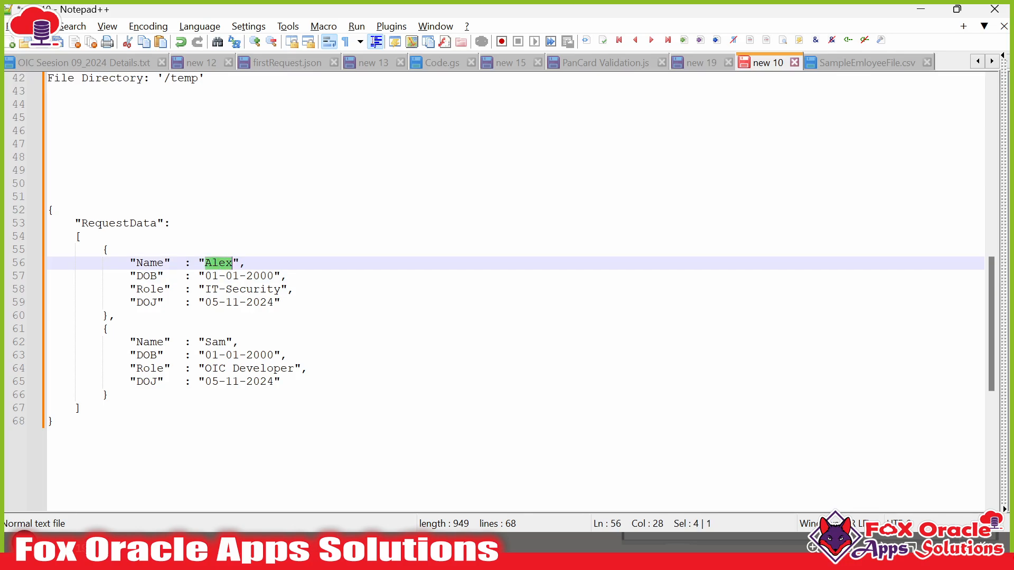
text(Aakash)
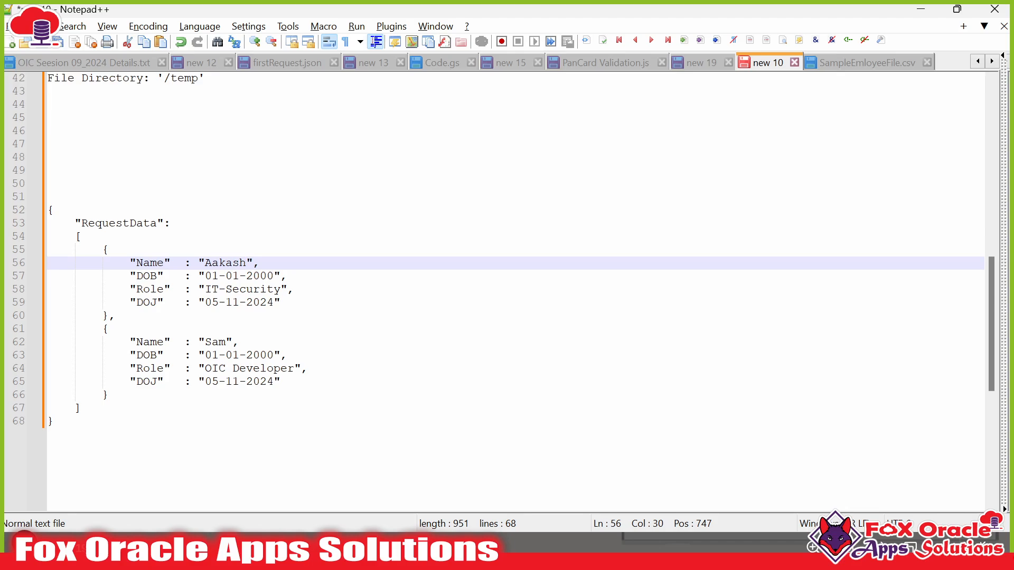
drag(206, 289, 280, 289)
text(PO)
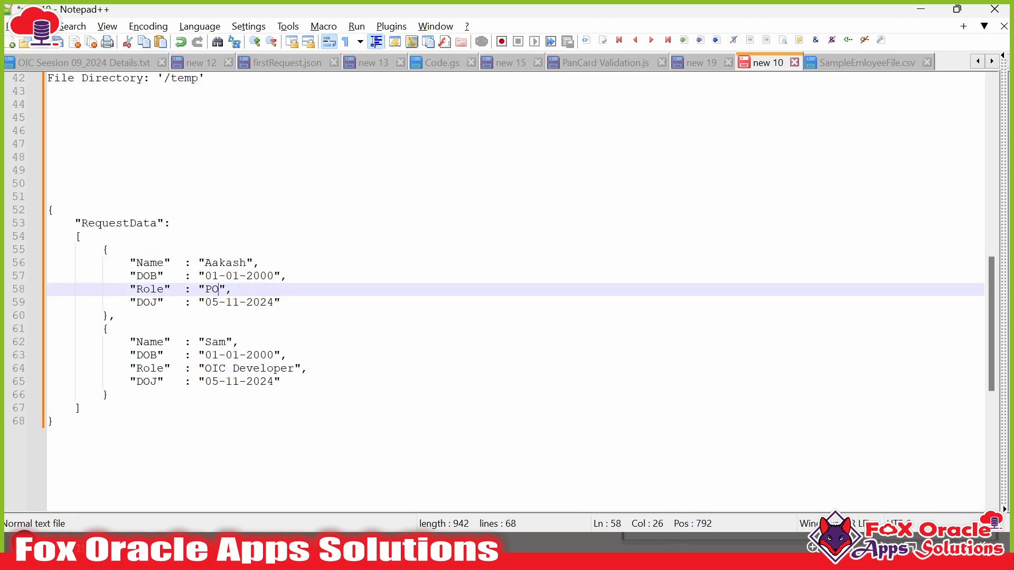
key(BackSpace)
text(ython Developer)
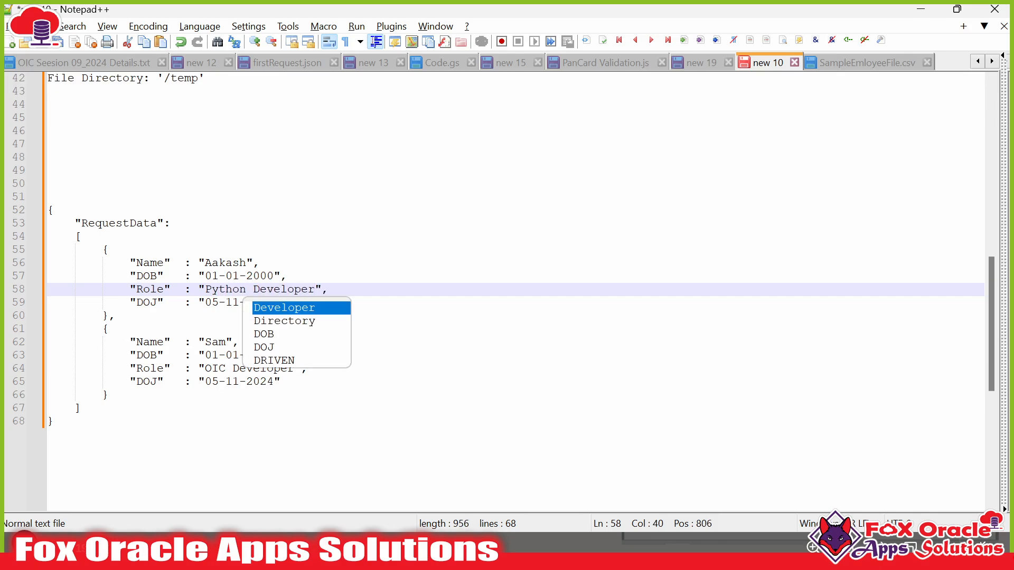
click(211, 263)
- Change the second record's name to Sachin and its role to Cricketer
double_click(215, 343)
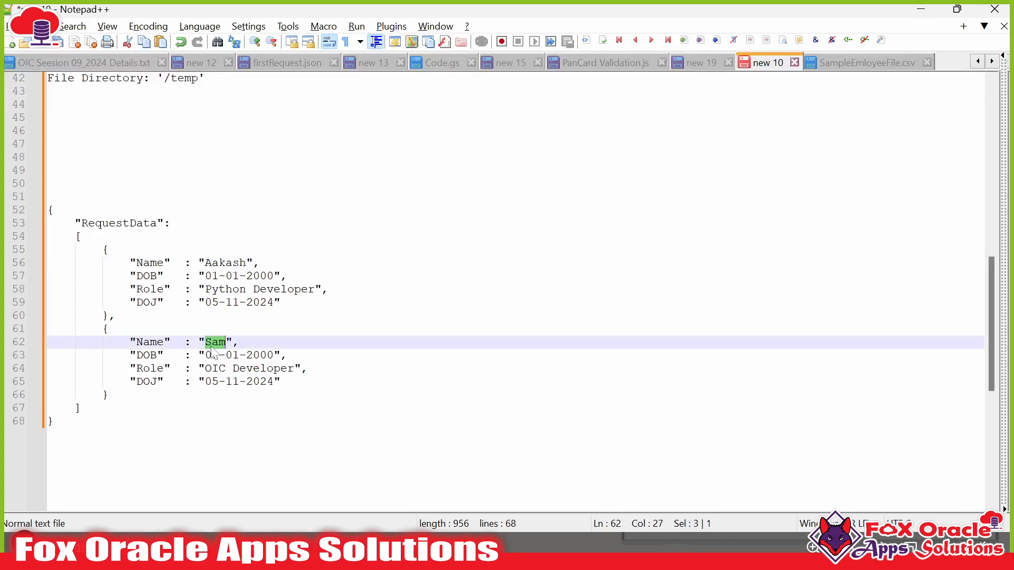
text(Sachin)
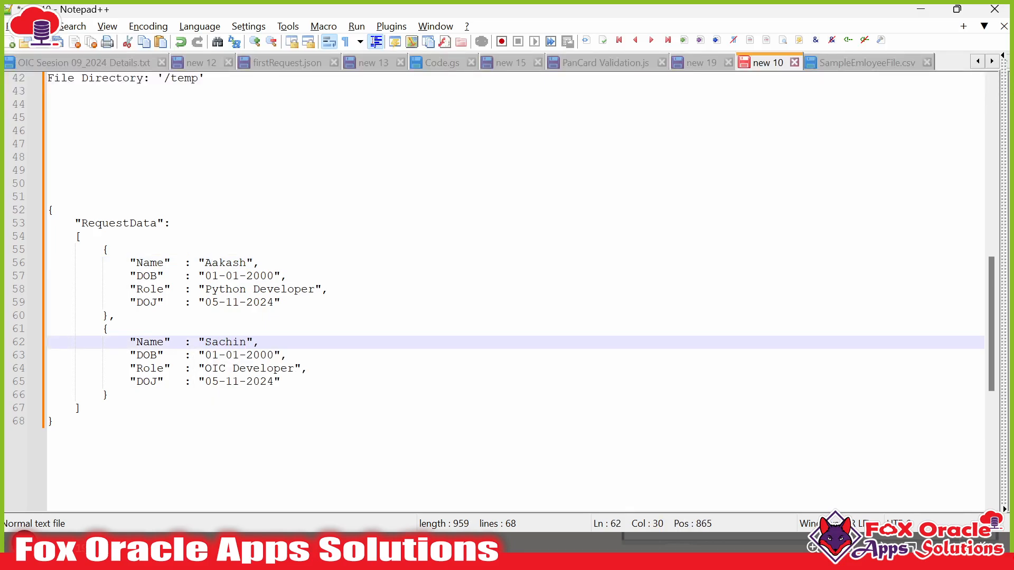
click(205, 368)
key(ctrl+shift+Right)
key(ctrl+shift+Right)
text(Crick)
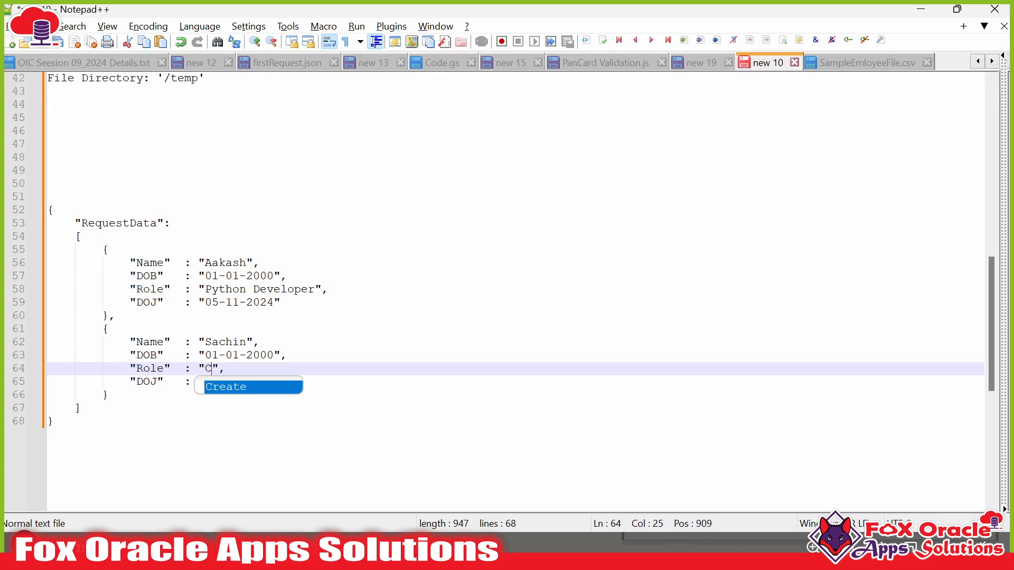
text(eter)
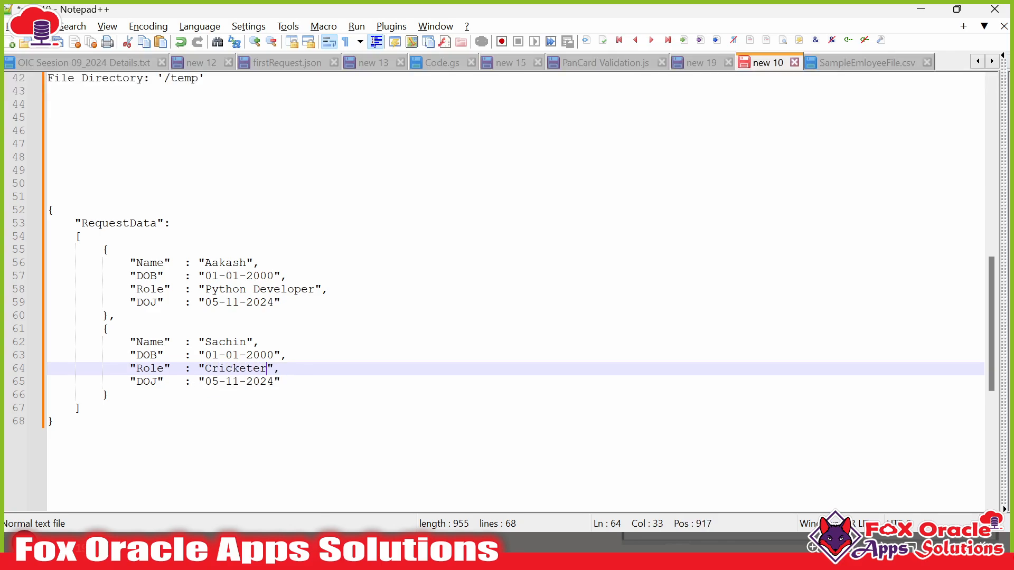
- Duplicate the Sachin record as a new third record after a comma
click(103, 329)
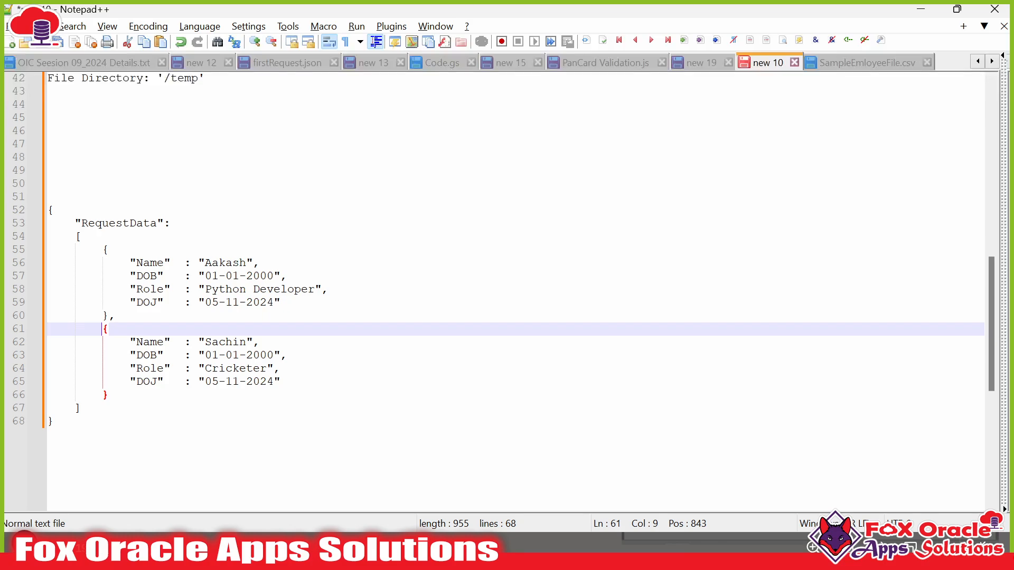
drag(103, 329, 108, 395)
key(ctrl+c)
double_click(106, 394)
key(Right)
key(Return)
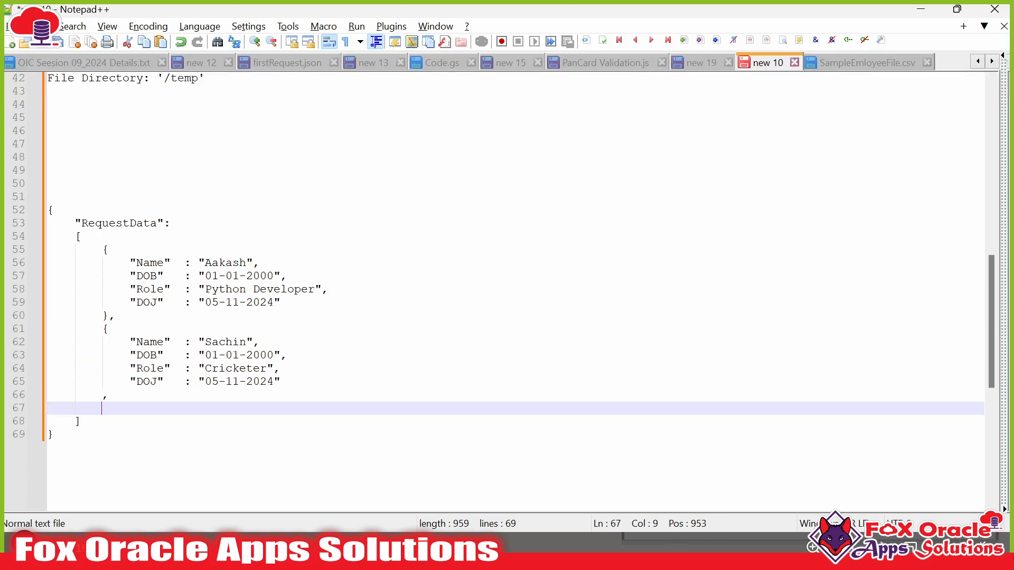
key(ctrl+z)
key(ctrl+z)
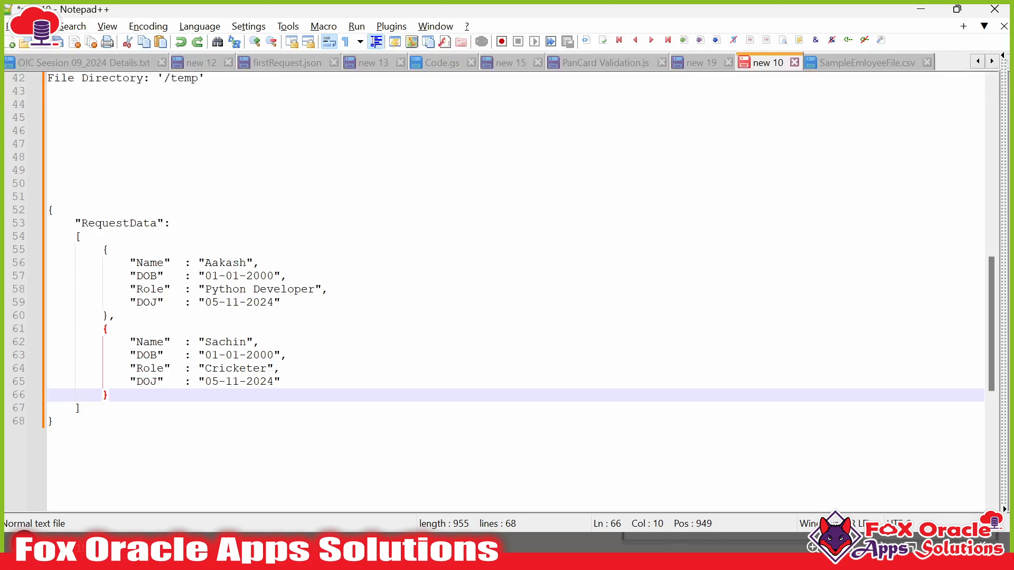
text(,)
key(Return)
key(ctrl+v)
- Rename the third record to Rahul with role Cricketer-Wicket Keeper
scroll(515, 291, down, 2)
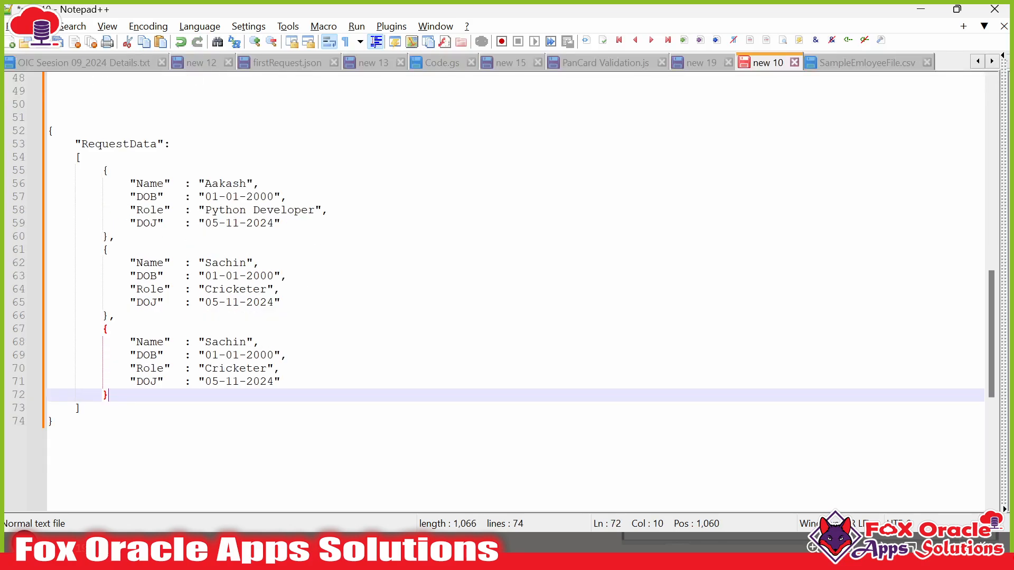
double_click(227, 342)
text(Ra)
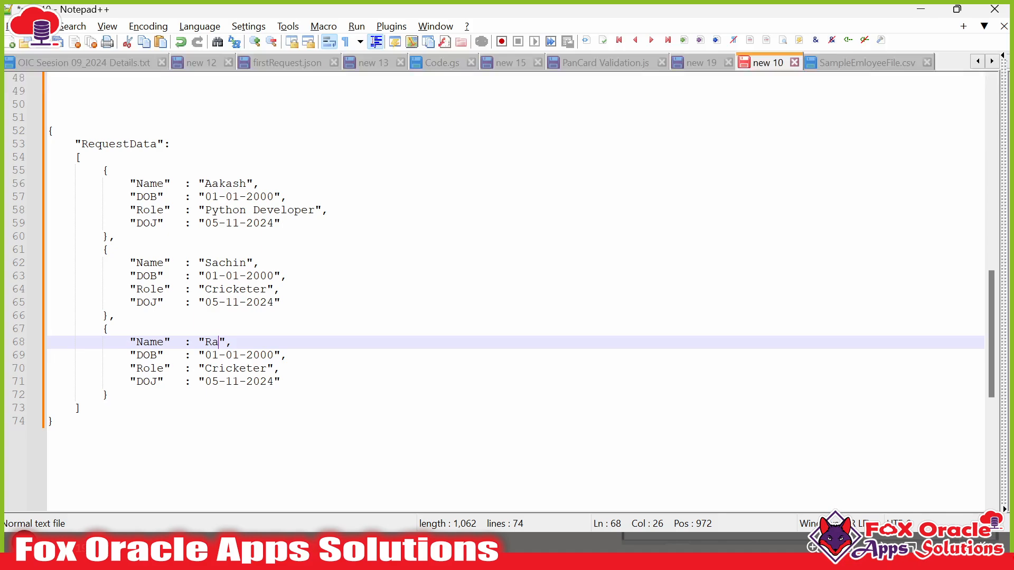
text(hul)
double_click(236, 368)
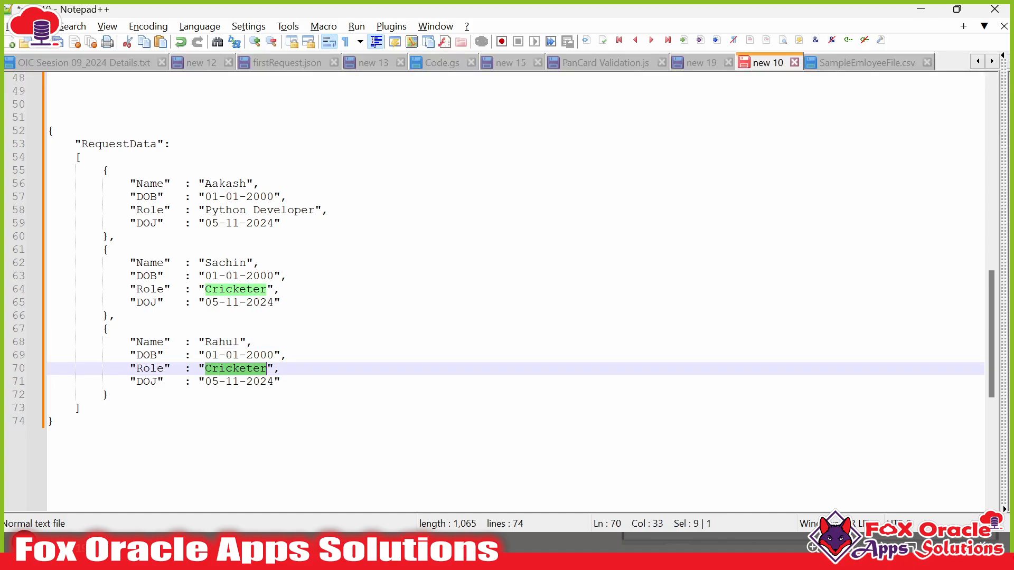
text(Cricket)
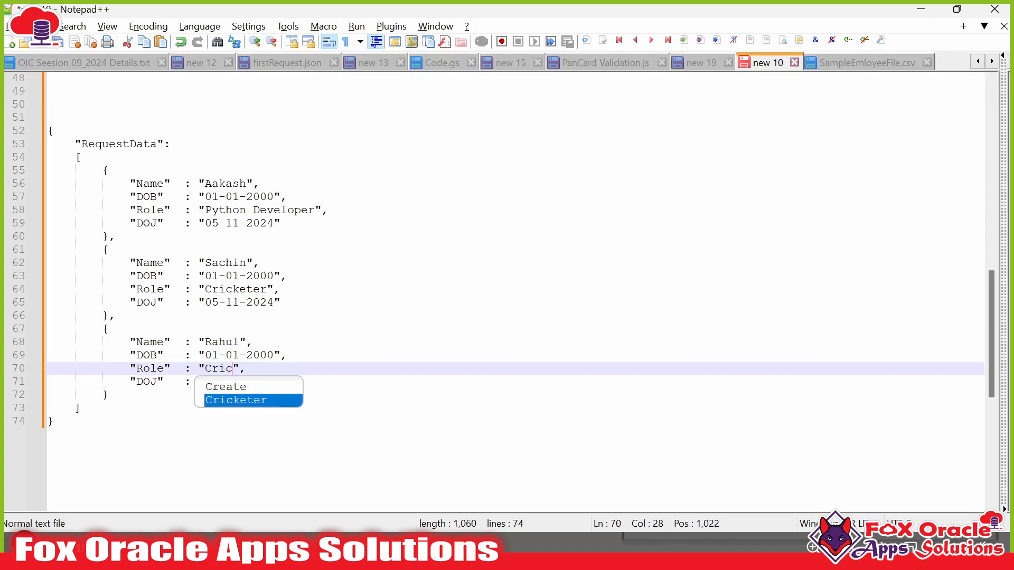
text(er-Wo)
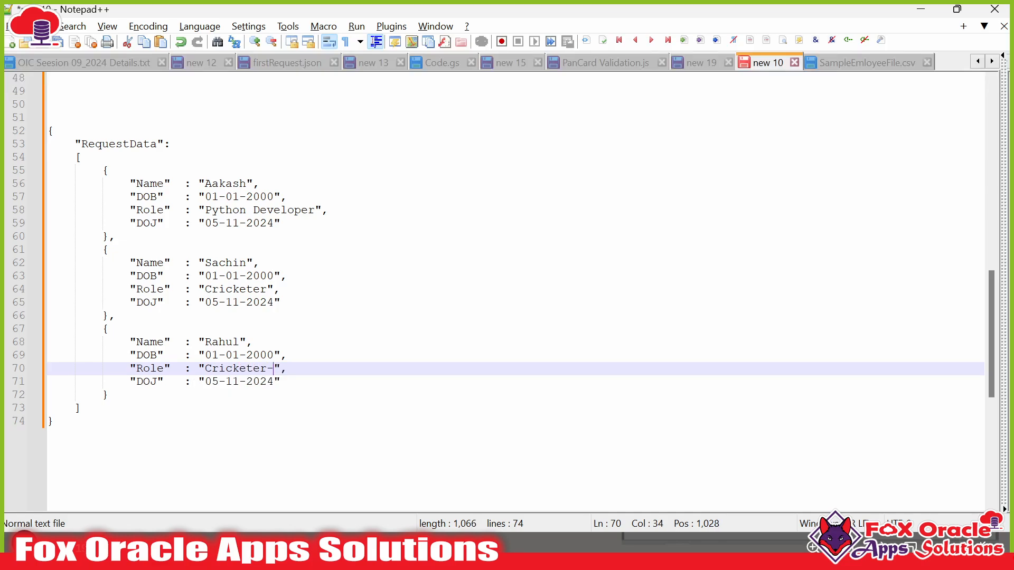
key(BackSpace)
text(icket Keep)
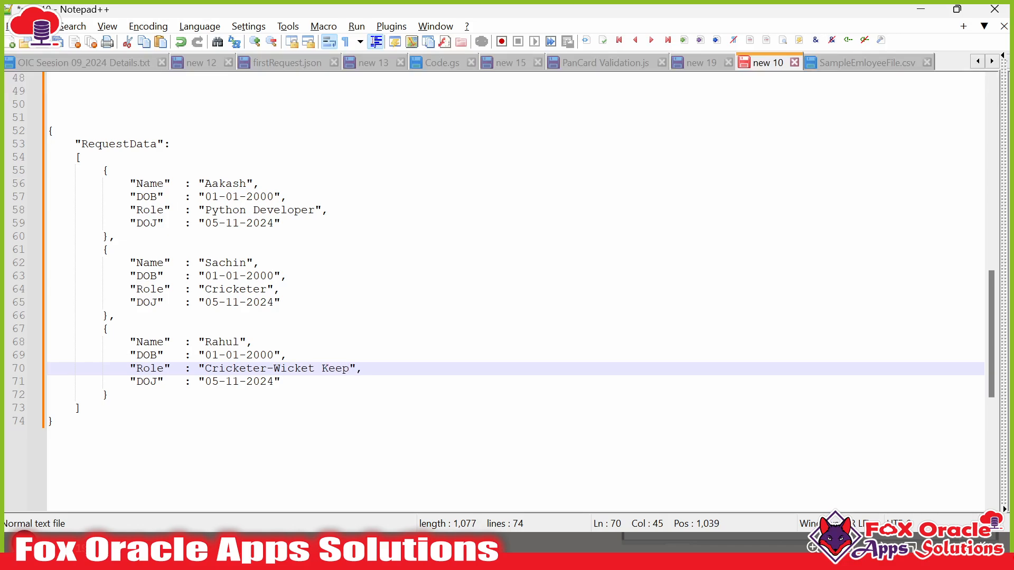
text(er)
key(Down)
key(Left)
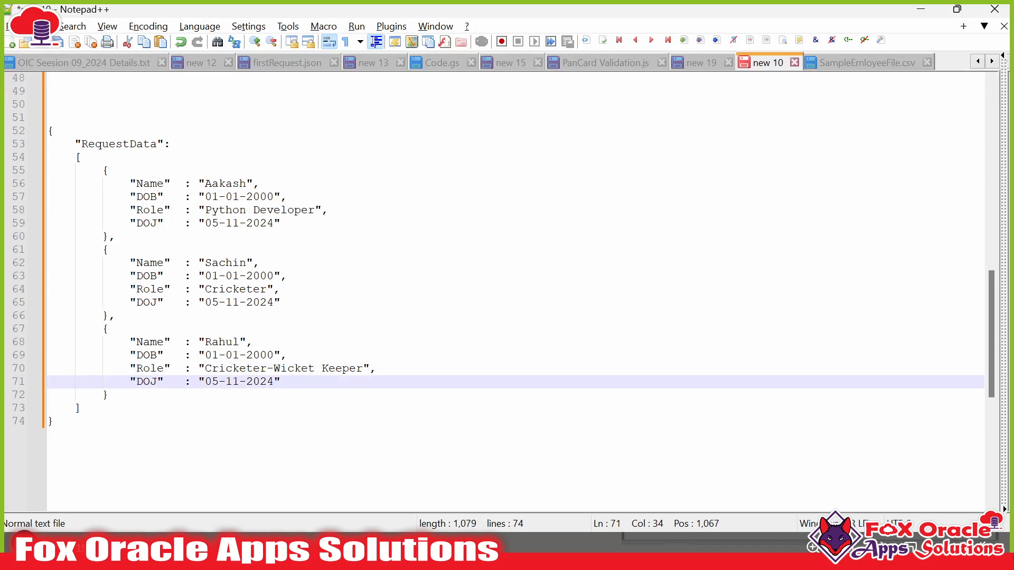
- Select the entire JSON from its opening brace to the end and return to Oracle Integration
click(48, 130)
key(ctrl+shift+End)
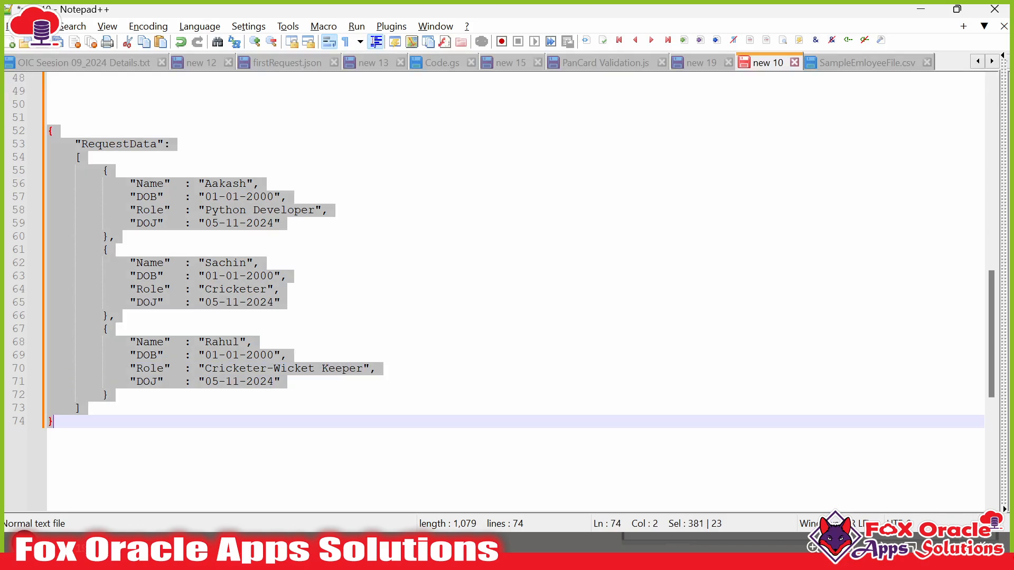
key(alt+Tab)
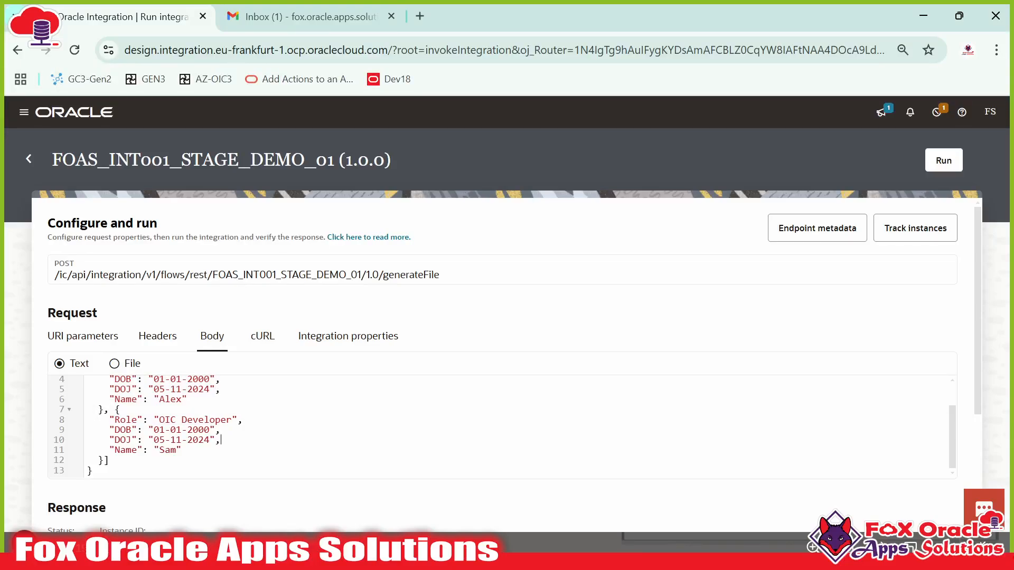
- Replace the run request body with the Aakash, Sachin and Rahul JSON and run it
key(ctrl+a)
key(ctrl+v)
scroll(321, 370, down, 3)
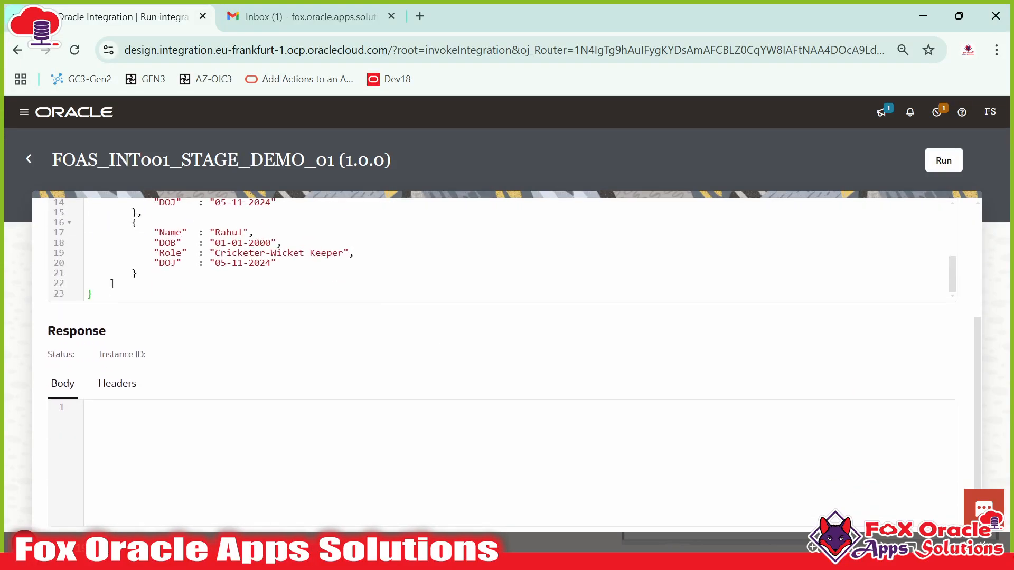
scroll(321, 264, up, 3)
scroll(322, 324, up, 3)
scroll(321, 422, down, 4)
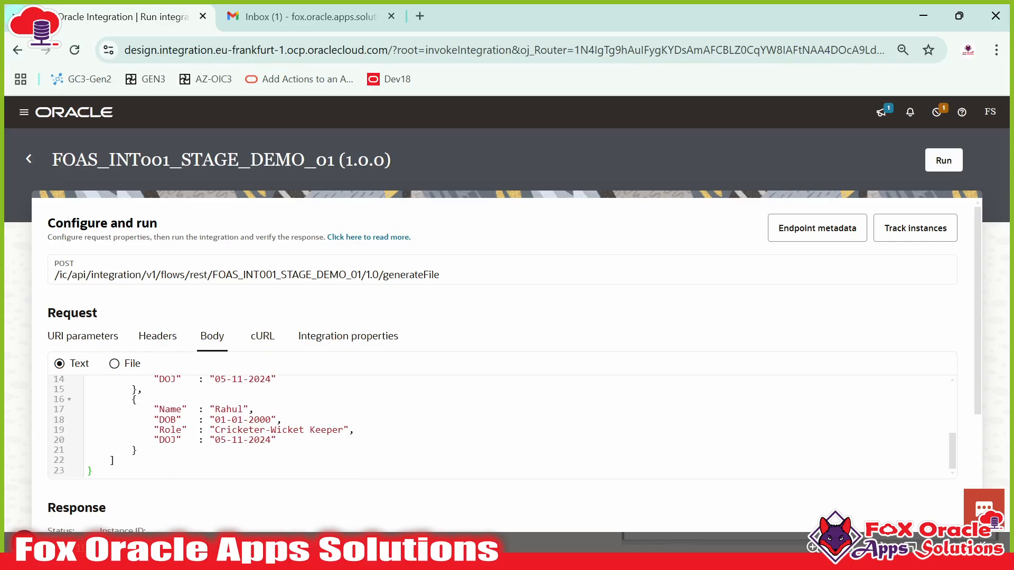
scroll(321, 423, up, 2)
scroll(456, 401, up, 2)
scroll(455, 355, down, 3)
scroll(896, 253, up, 3)
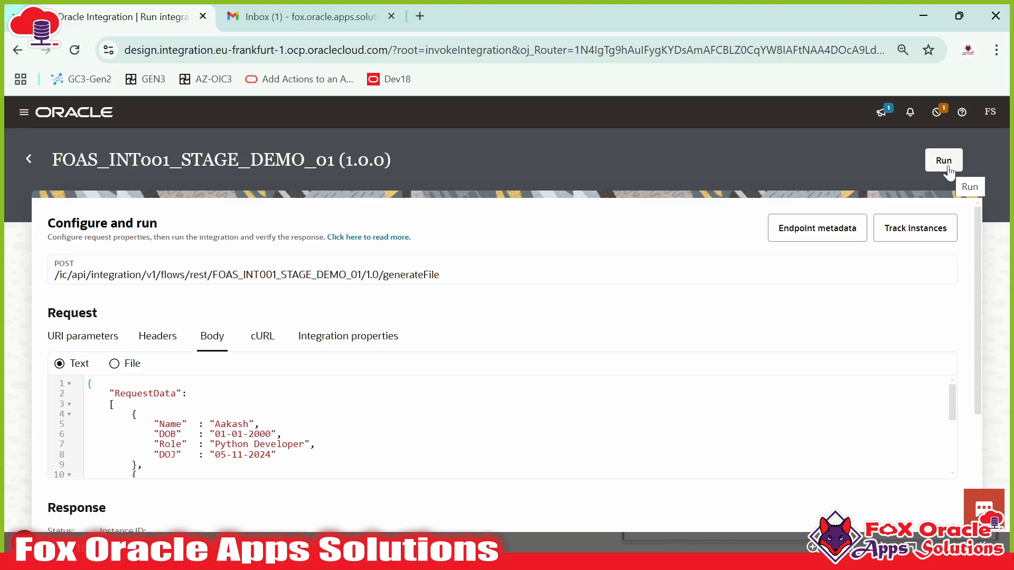
scroll(501, 428, down, 5)
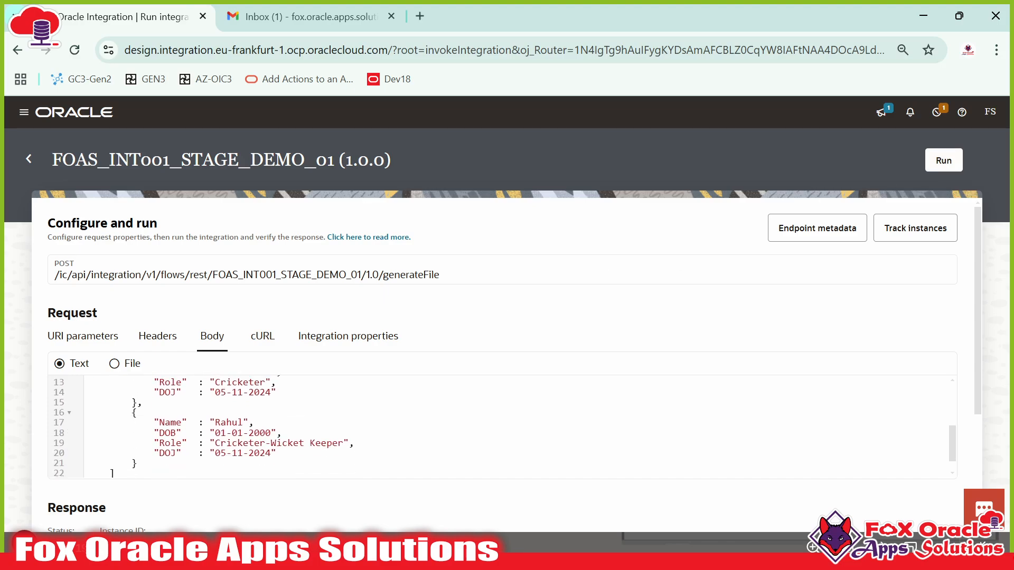
scroll(410, 384, down, 3)
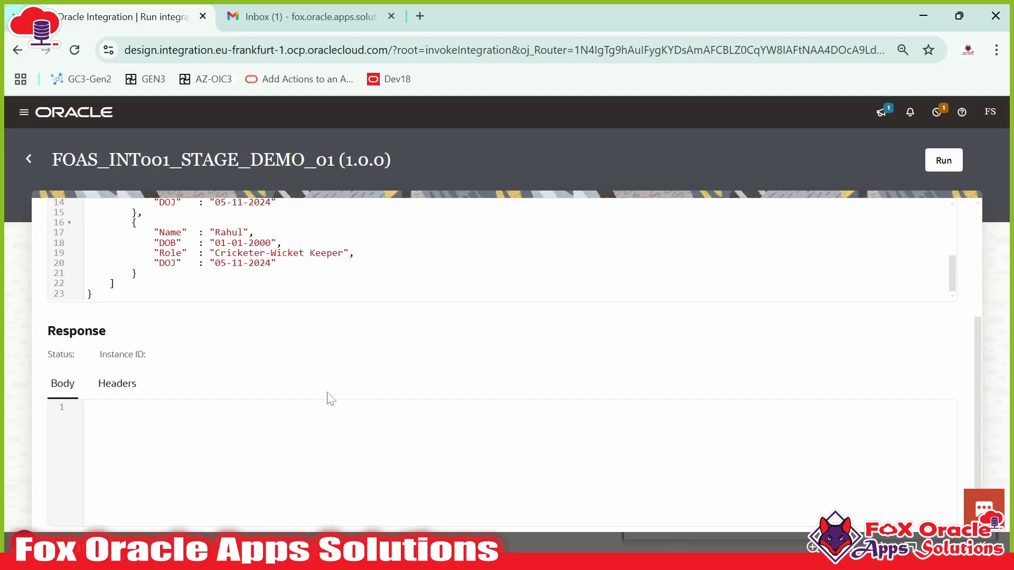
click(940, 162)
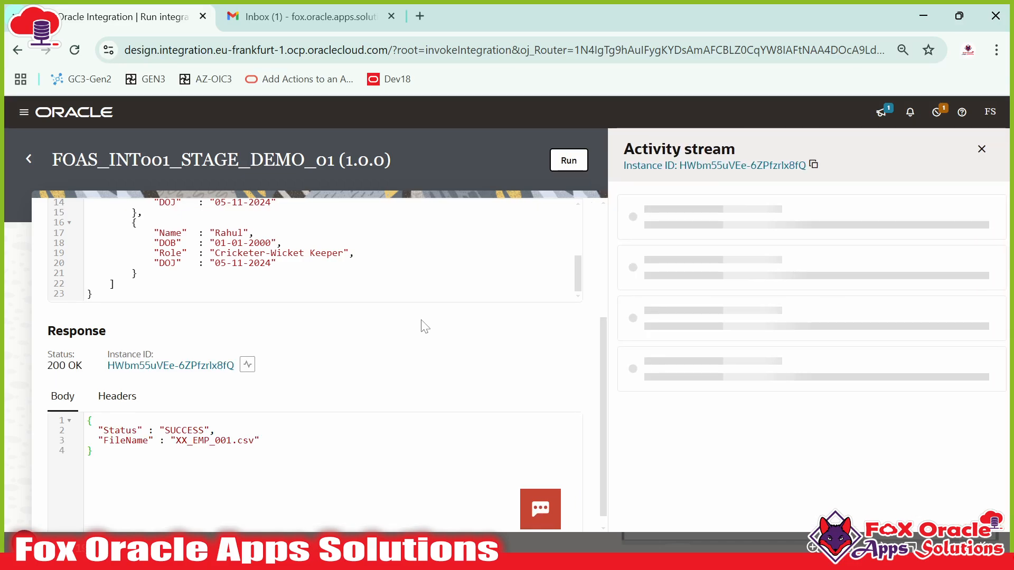
- Check the response's SUCCESS status and XX_EMP_001.csv file name, then refresh the activity stream
scroll(390, 254, up, 3)
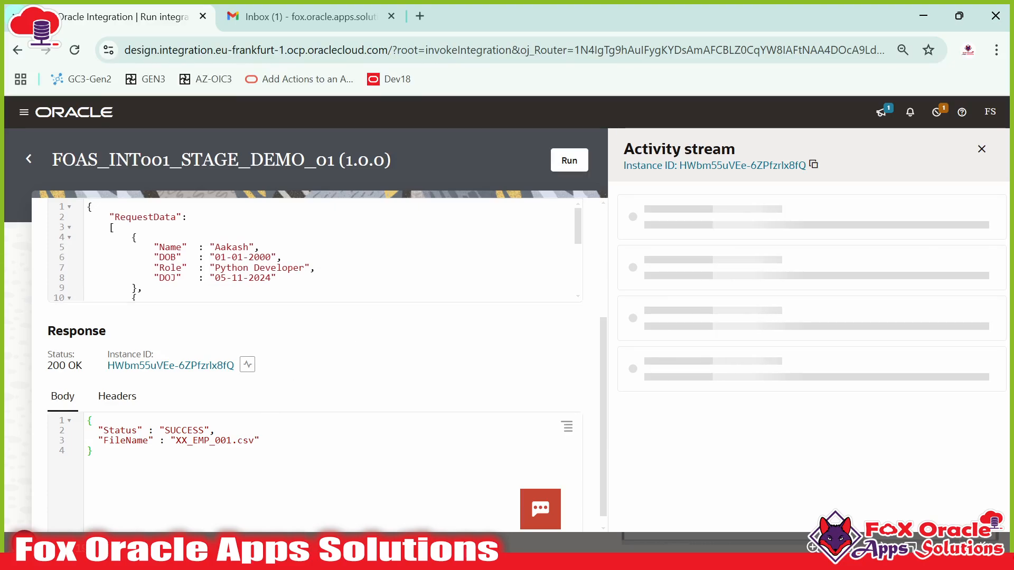
double_click(184, 431)
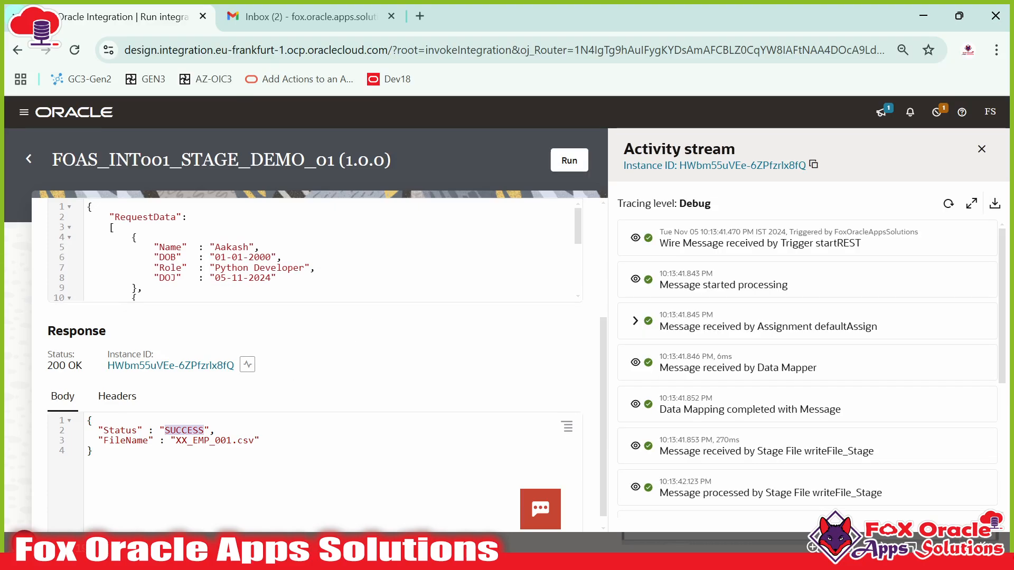
drag(175, 440, 248, 440)
double_click(184, 430)
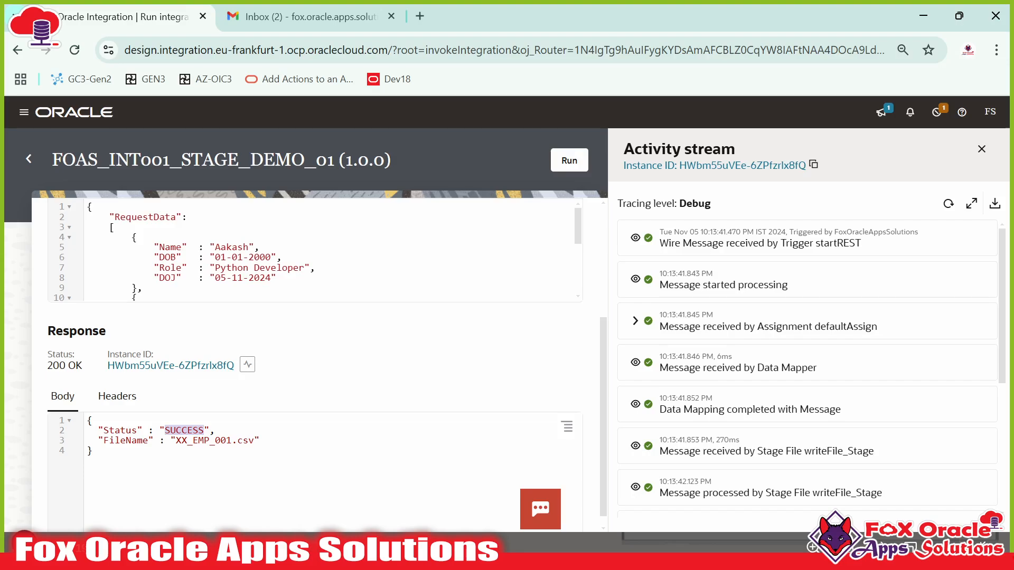
scroll(790, 364, down, 5)
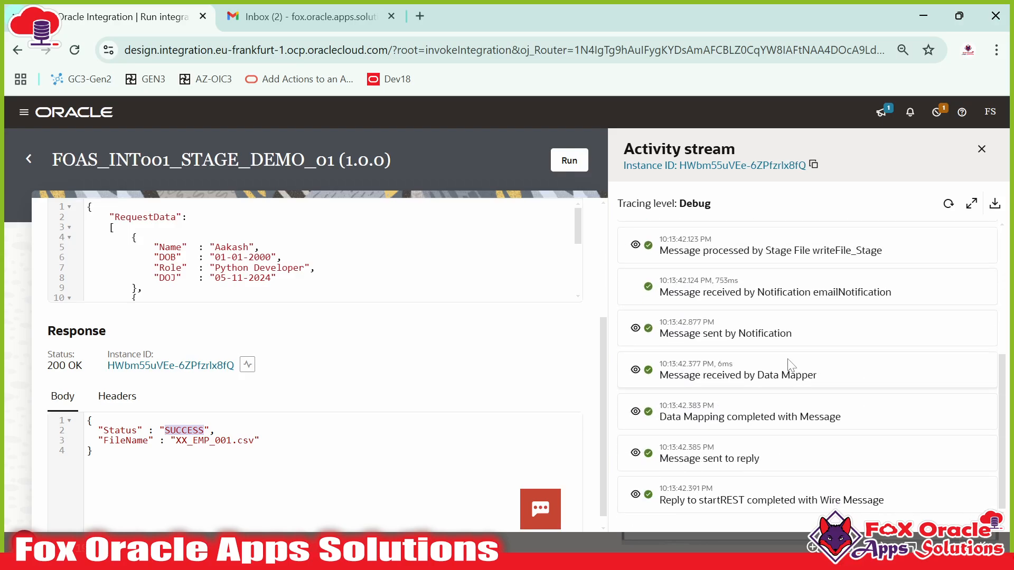
scroll(790, 365, up, 5)
click(954, 205)
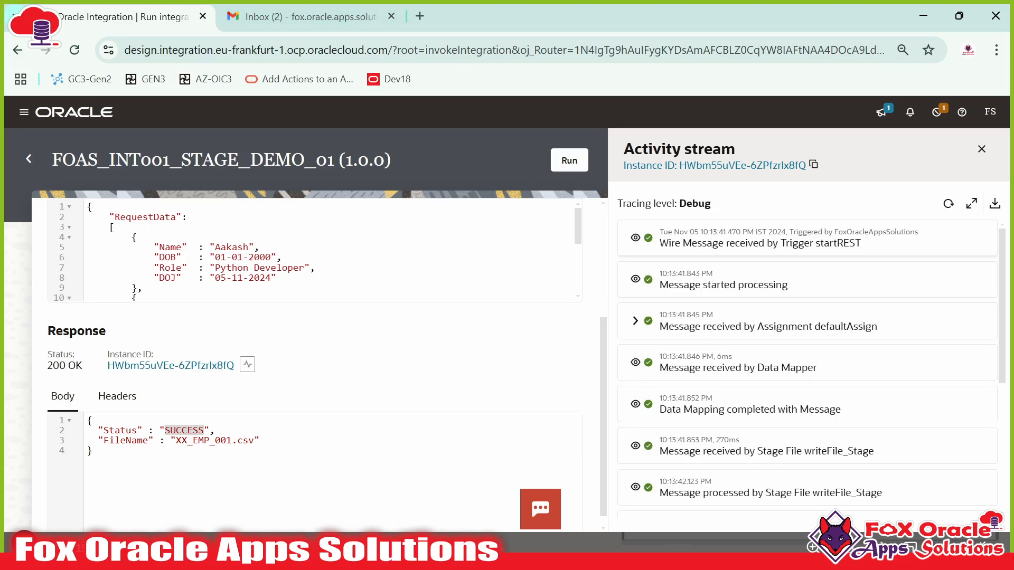
- Expand the startREST trigger entry to show its three employee records in the received payload
drag(815, 243, 878, 245)
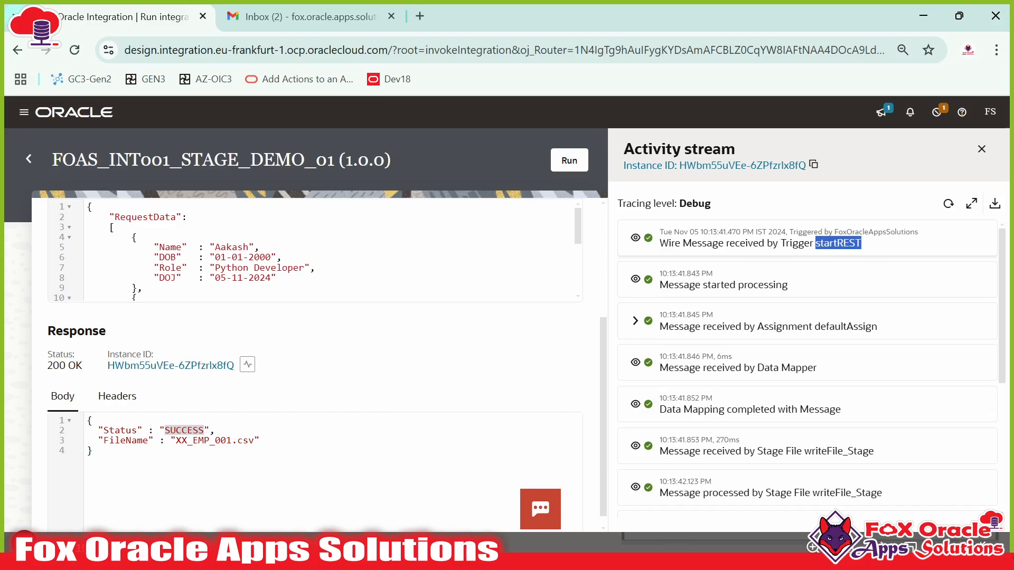
click(635, 237)
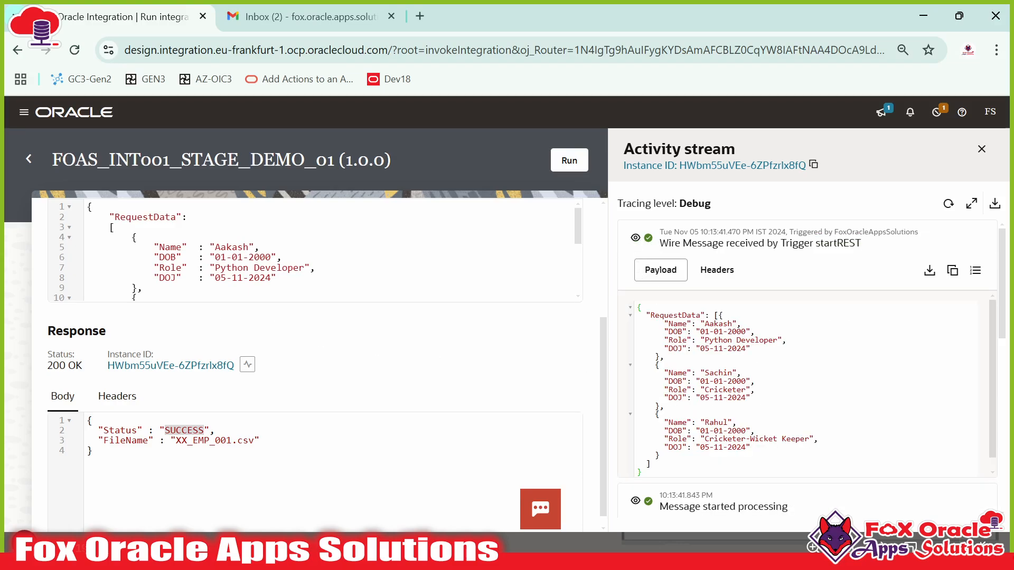
scroll(316, 364, up, 2)
scroll(182, 326, down, 3)
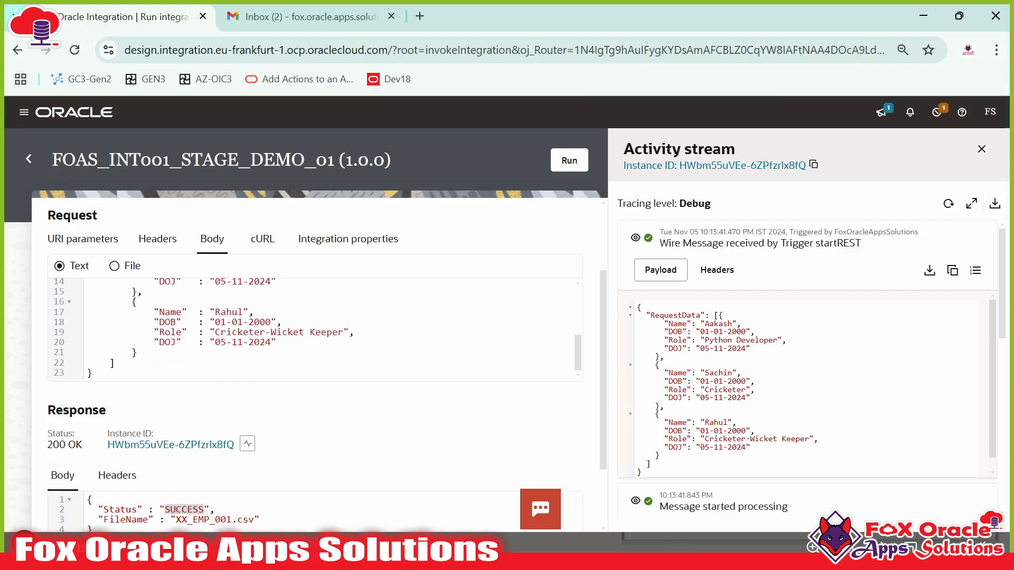
drag(687, 332, 732, 423)
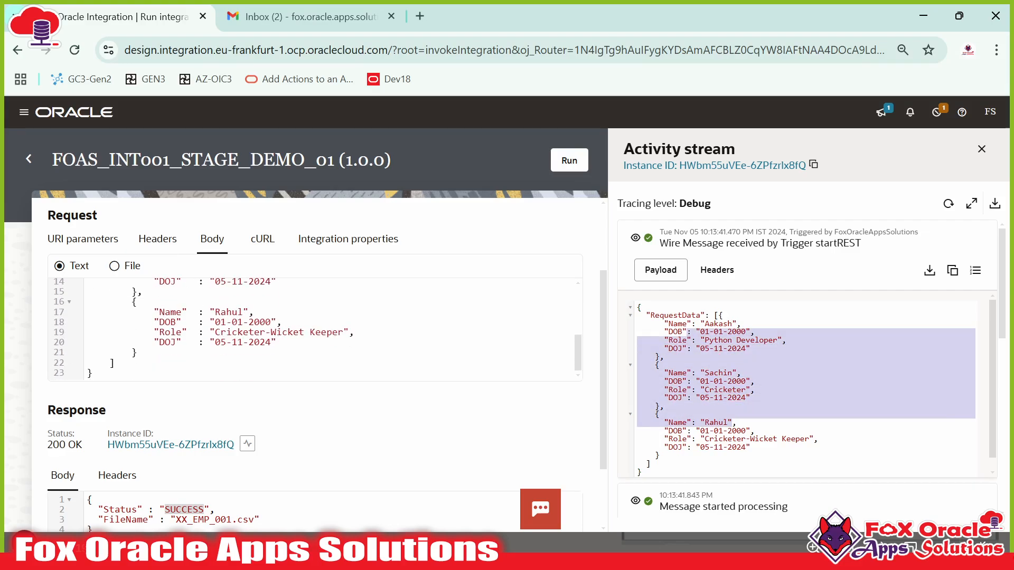
scroll(742, 309, down, 5)
scroll(791, 334, up, 2)
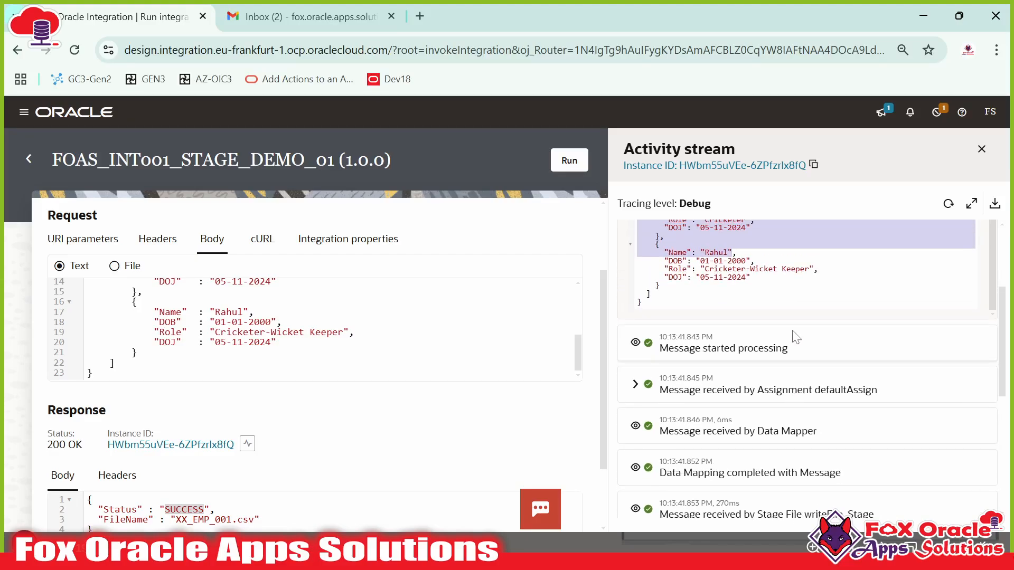
scroll(783, 338, up, 4)
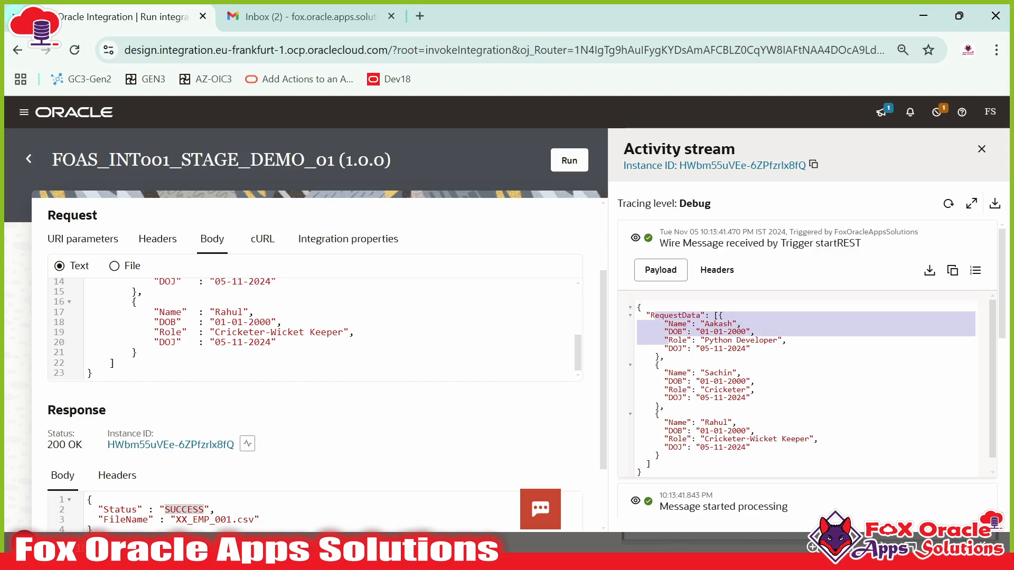
scroll(808, 369, down, 5)
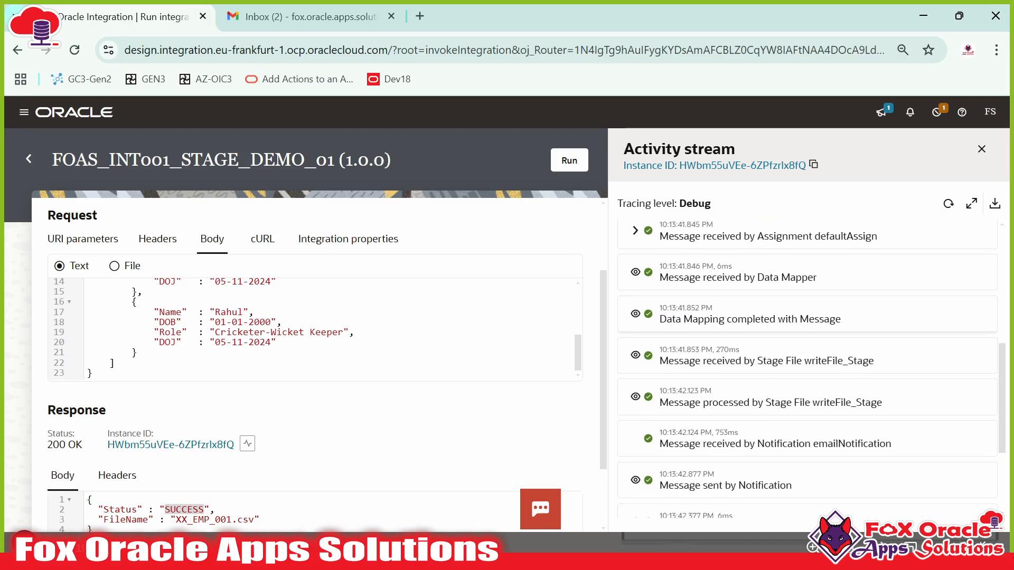
scroll(808, 370, up, 2)
- Expand the defaultAssign step to show var_FileName assigned 'XX_EMP_001.csv'
drag(814, 390, 877, 391)
click(639, 386)
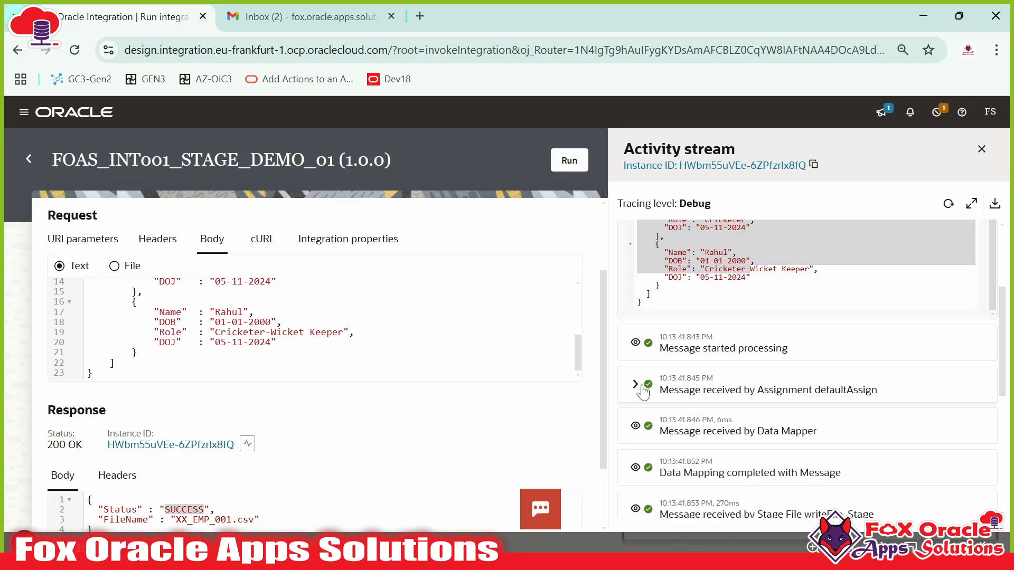
scroll(726, 359, down, 2)
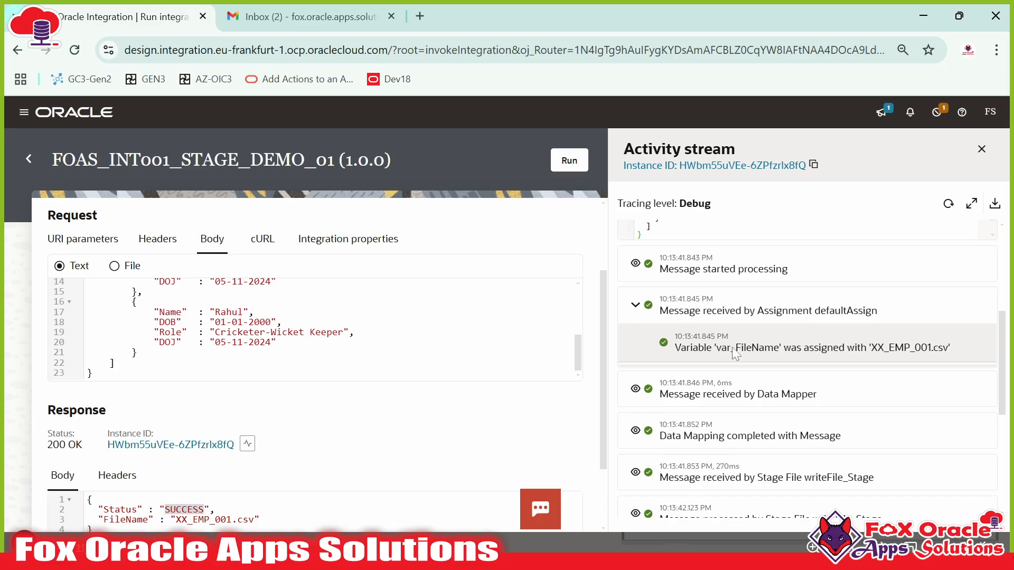
click(786, 347)
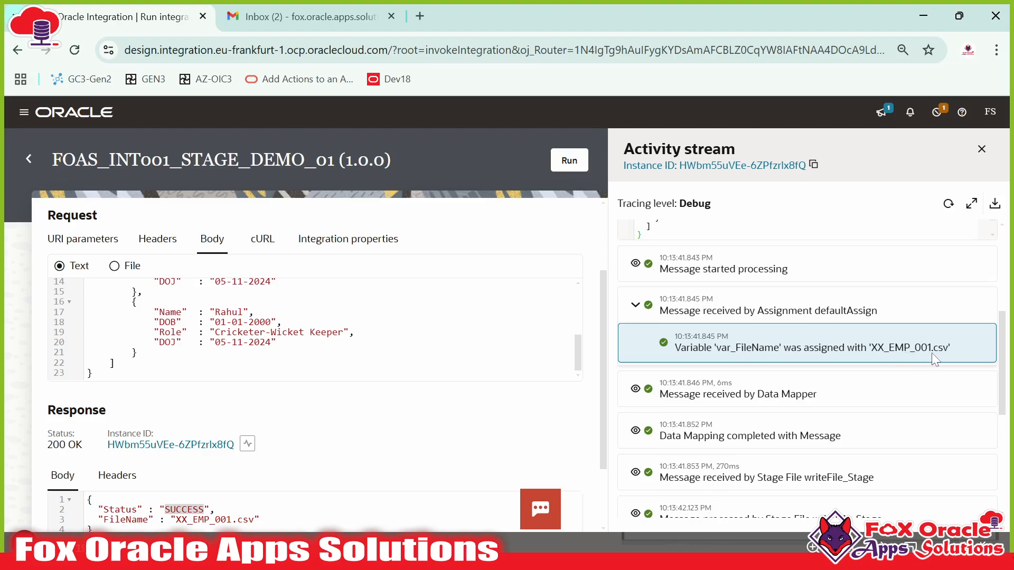
scroll(898, 359, down, 2)
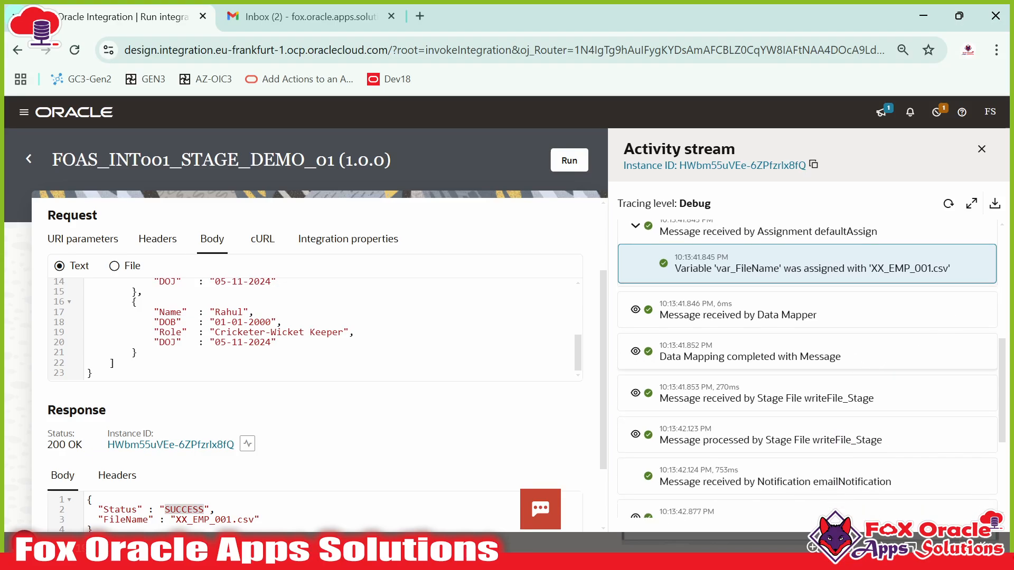
scroll(845, 356, down, 2)
scroll(788, 354, up, 2)
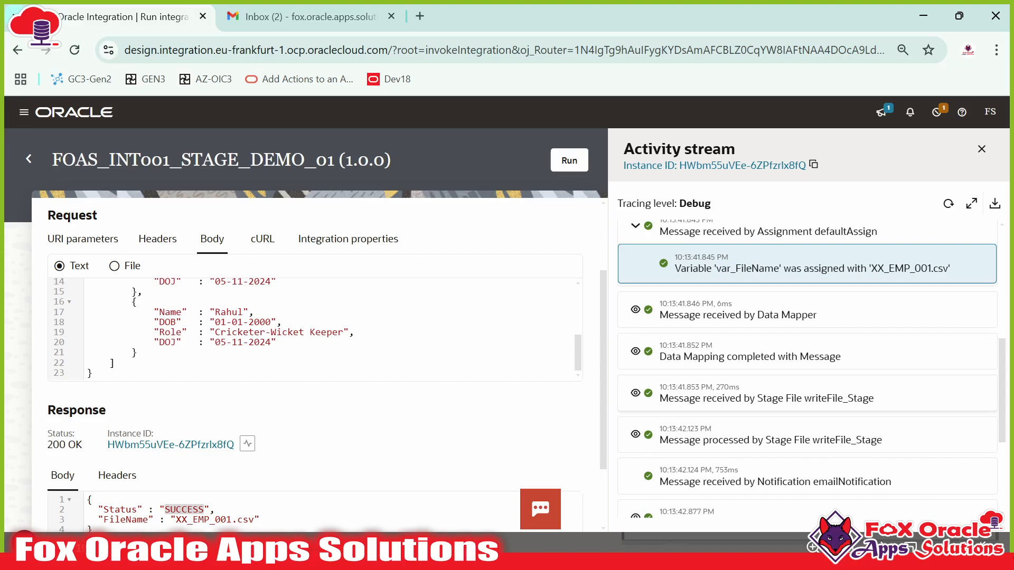
- Expand the writeFile_Stage entry to show the payload written to the stage file
drag(803, 399, 874, 399)
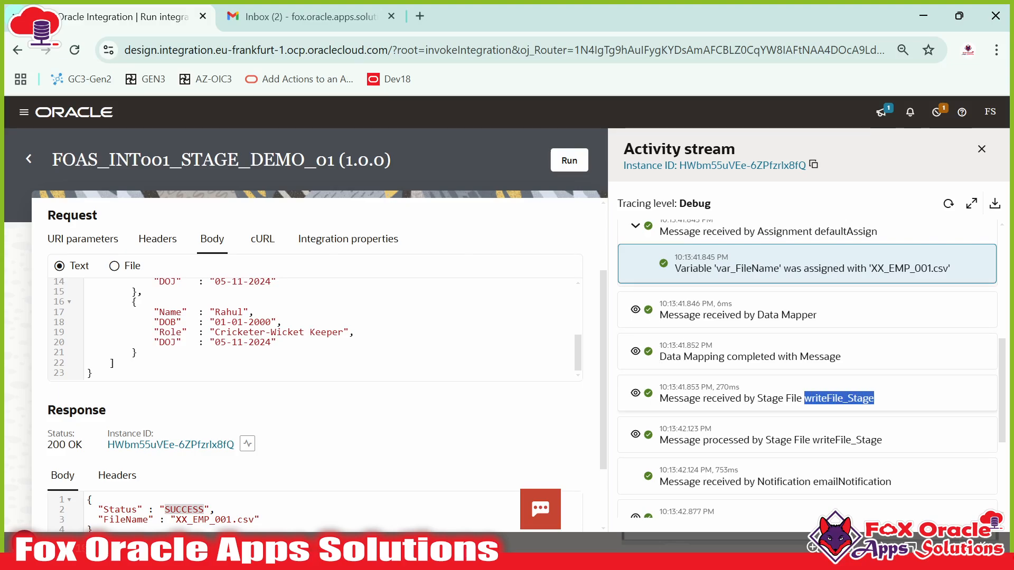
click(636, 393)
scroll(792, 433, down, 5)
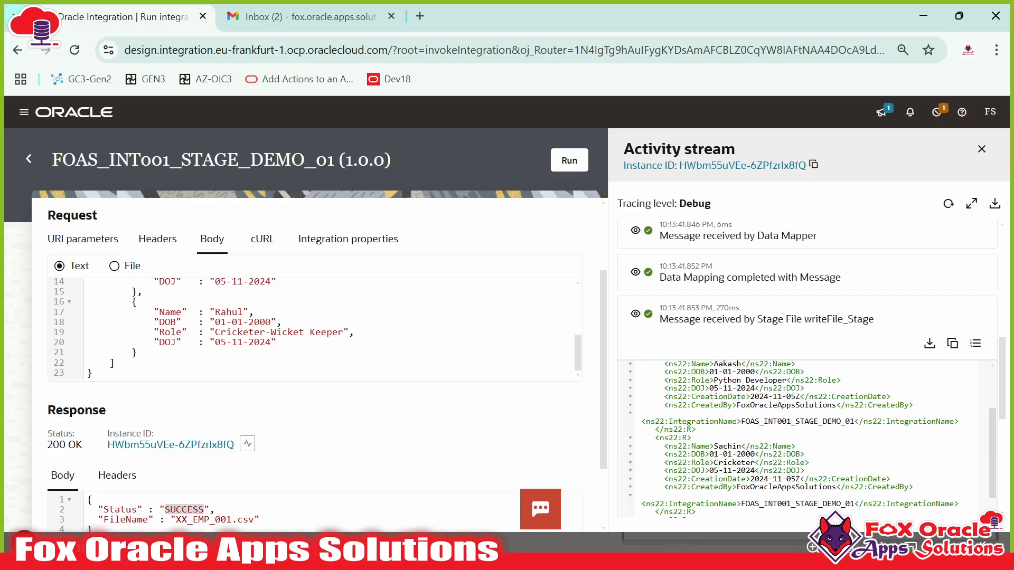
scroll(792, 376, down, 3)
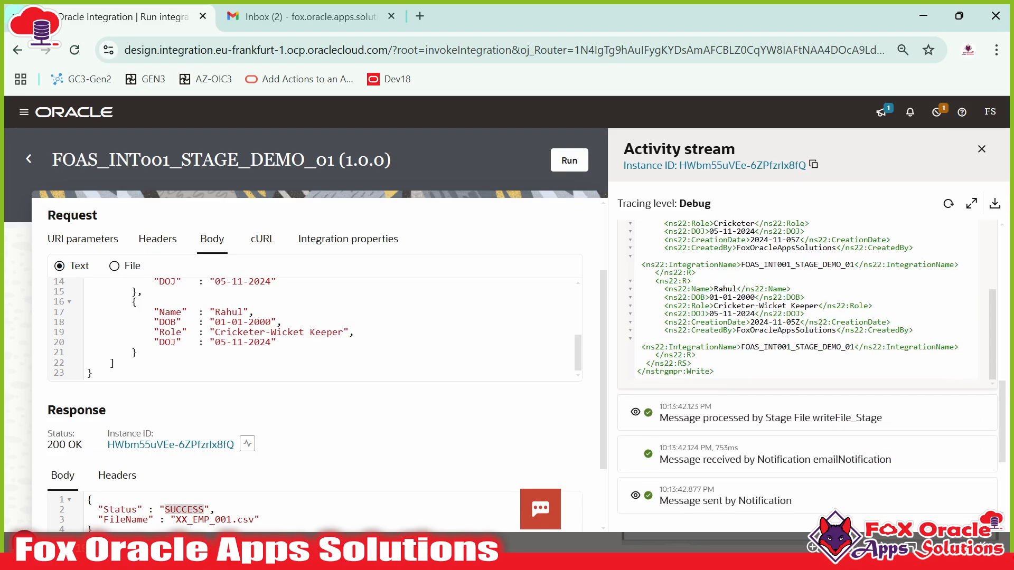
scroll(791, 376, up, 2)
scroll(792, 343, up, 5)
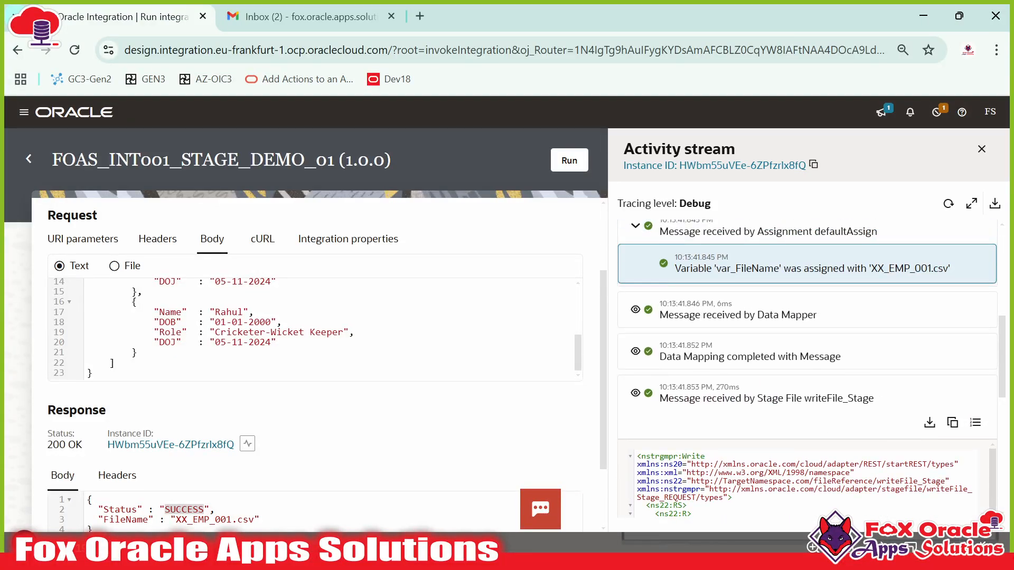
drag(804, 398, 868, 399)
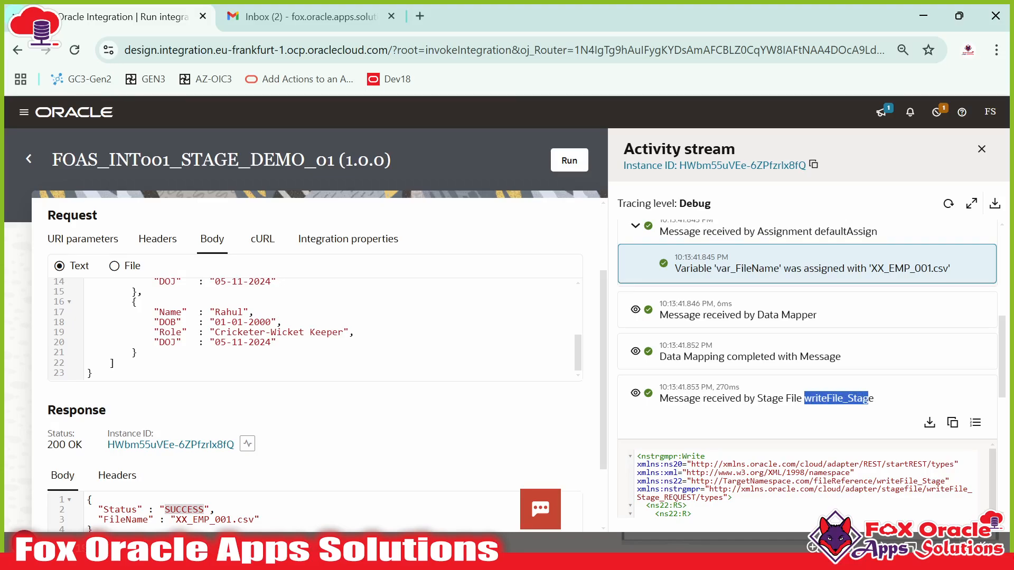
scroll(807, 370, down, 2)
scroll(793, 354, down, 2)
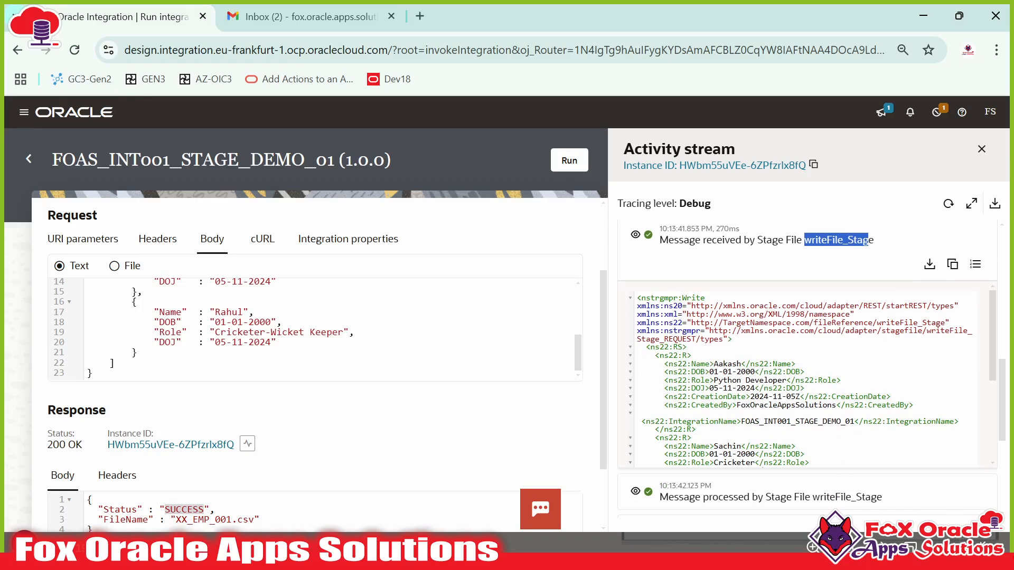
- Inspect a record's CreationDate, CreatedBy and IntegrationName fields, then collapse the write payload
drag(664, 364, 800, 397)
double_click(721, 397)
drag(732, 399, 821, 405)
click(742, 421)
drag(742, 421, 822, 422)
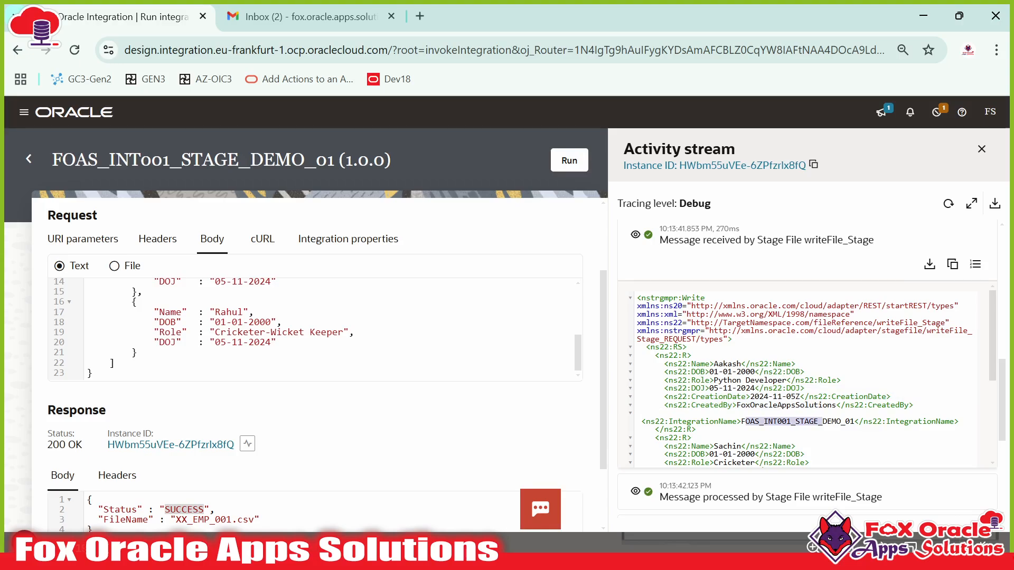
drag(667, 397, 904, 421)
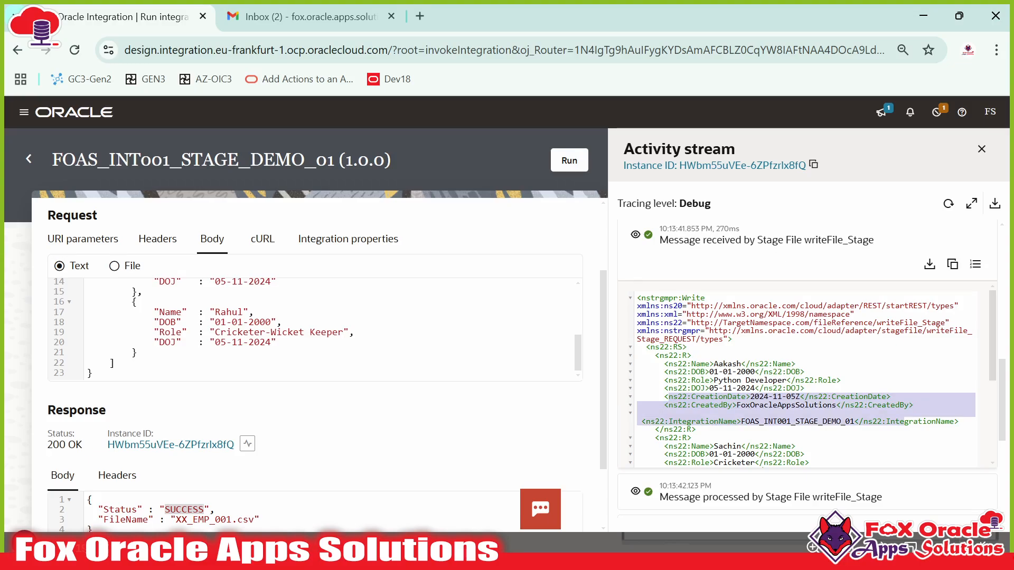
scroll(904, 421, down, 3)
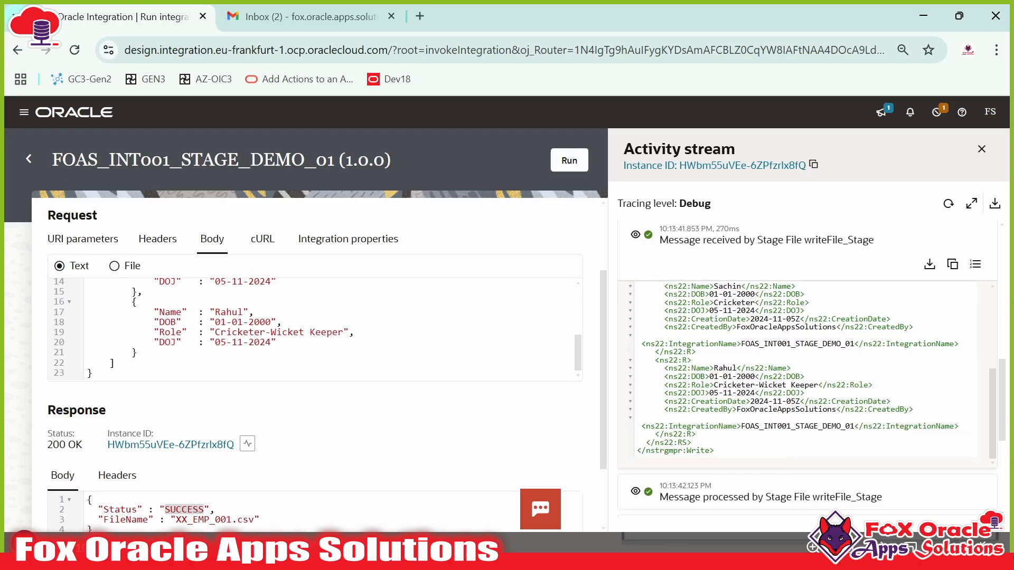
scroll(657, 360, up, 5)
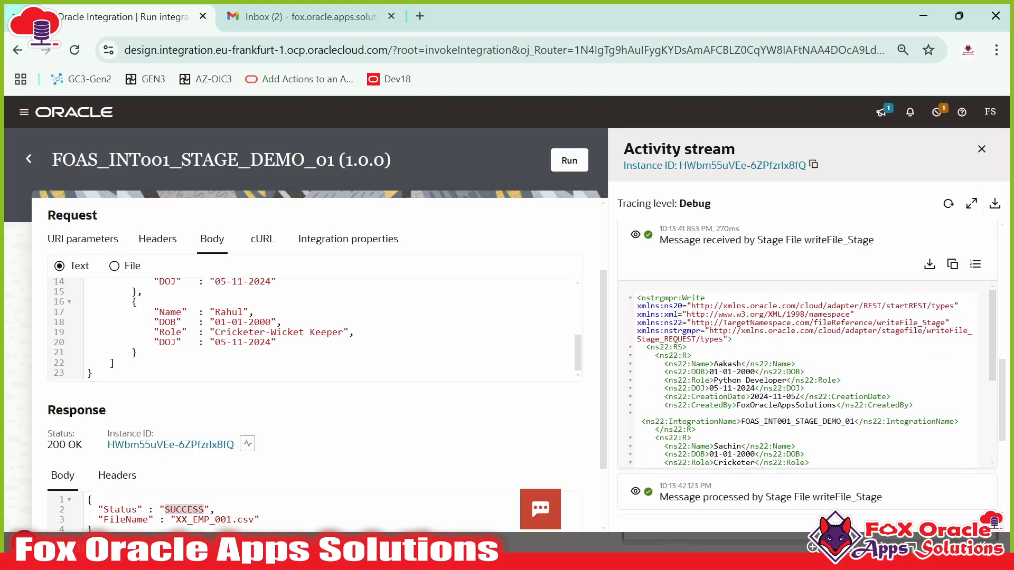
scroll(808, 367, up, 2)
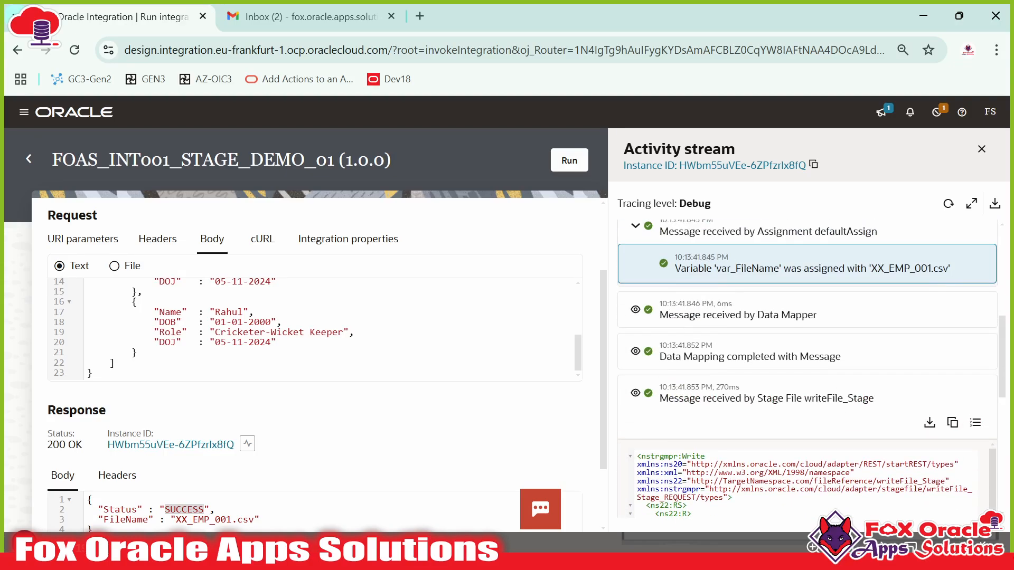
click(635, 393)
scroll(792, 317, down, 3)
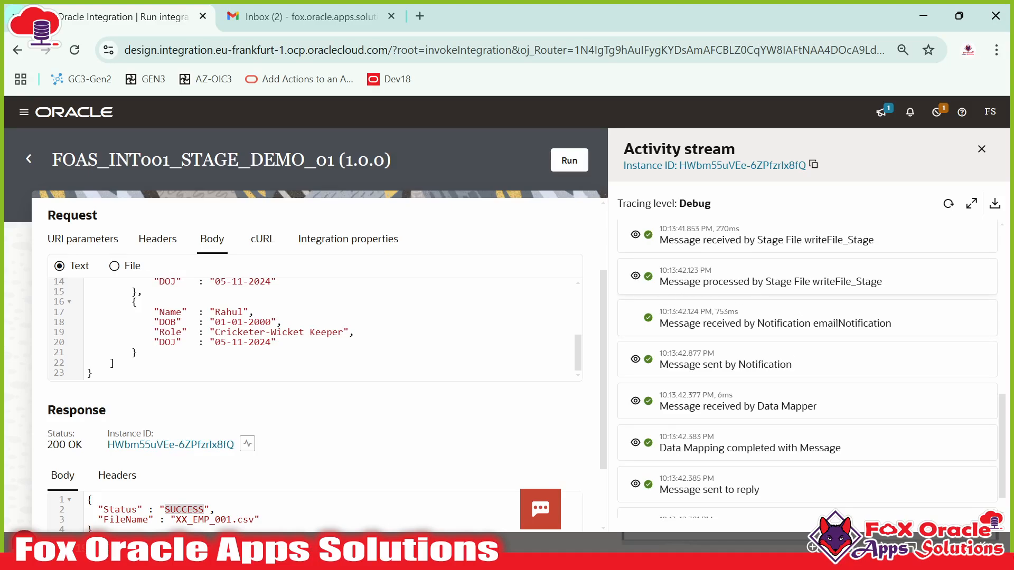
scroll(808, 298, up, 2)
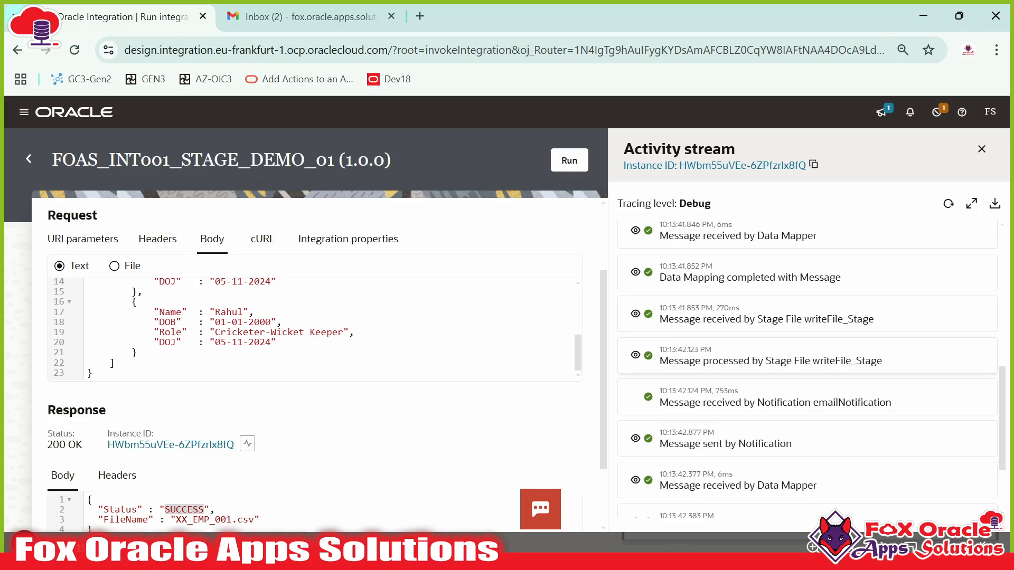
- Copy the writeFile_Stage response payload into a new Notepad++ tab
drag(820, 360, 876, 361)
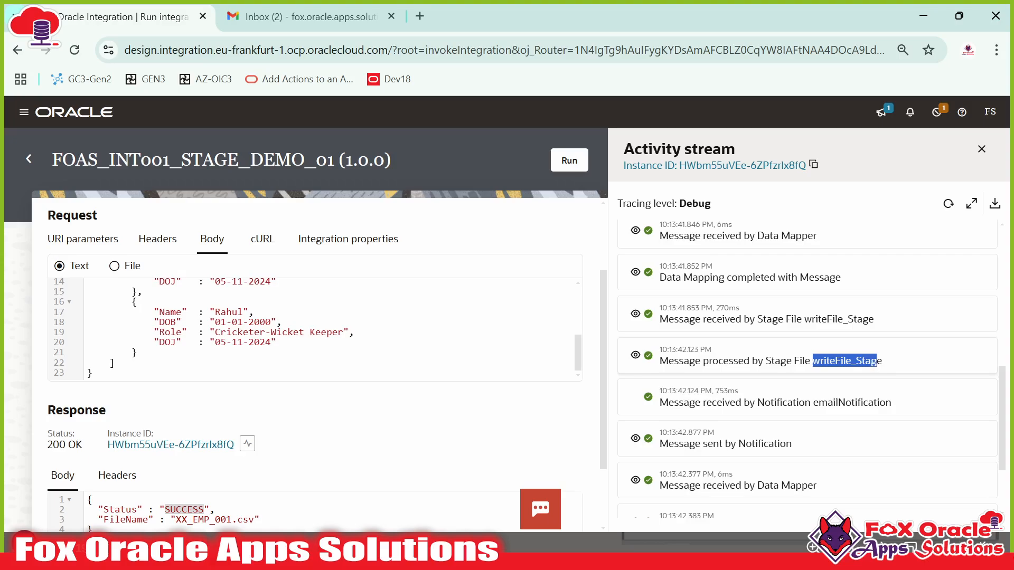
click(635, 355)
scroll(635, 370, down, 3)
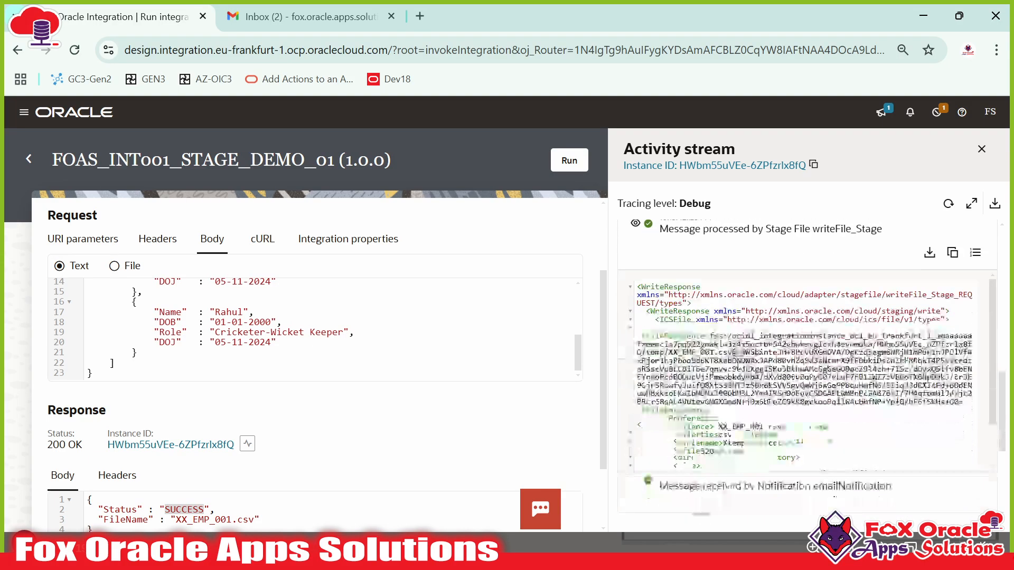
scroll(807, 369, up, 3)
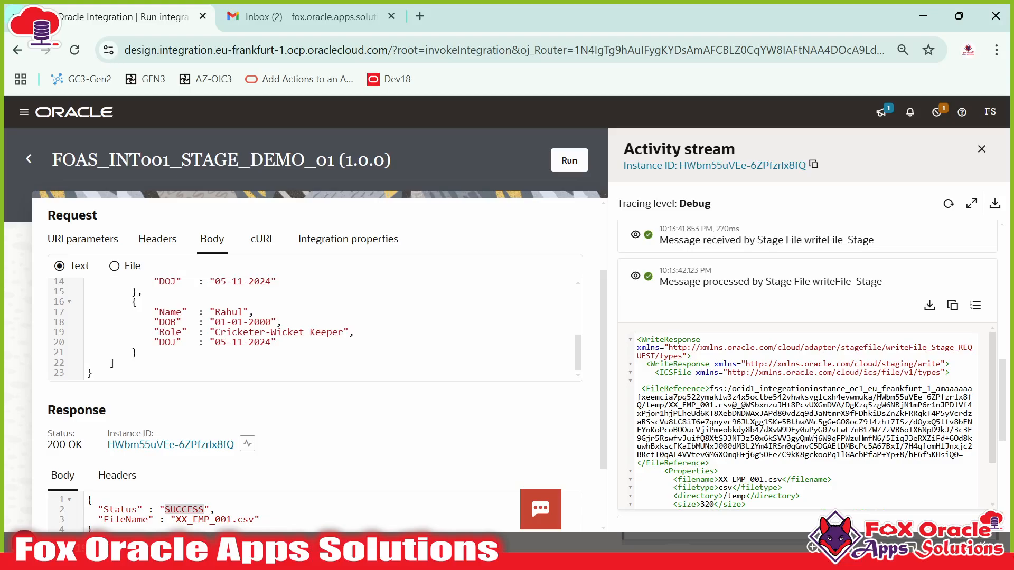
key(ctrl+a)
key(ctrl+c)
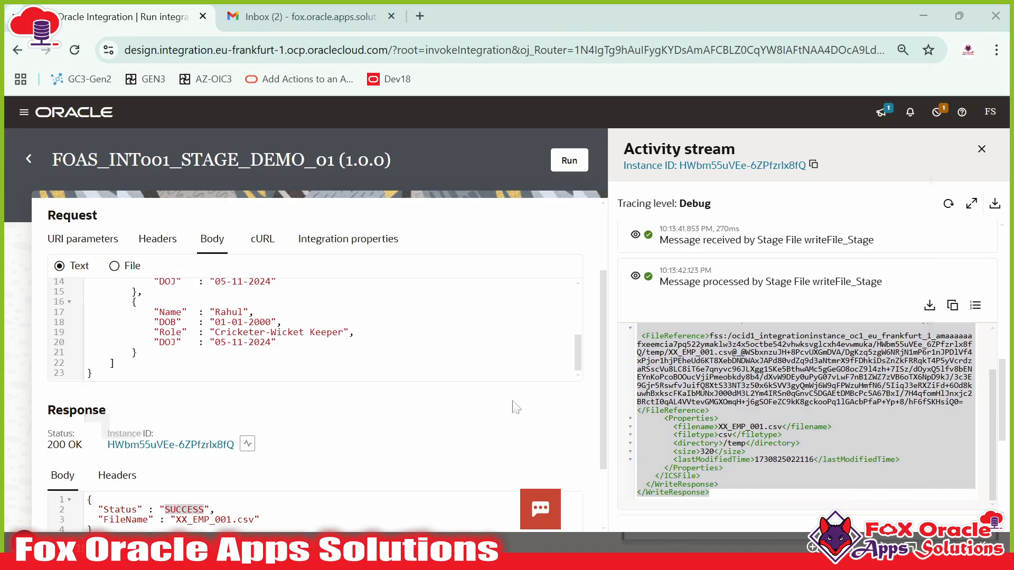
key(alt+Tab)
key(ctrl+n)
key(ctrl+v)
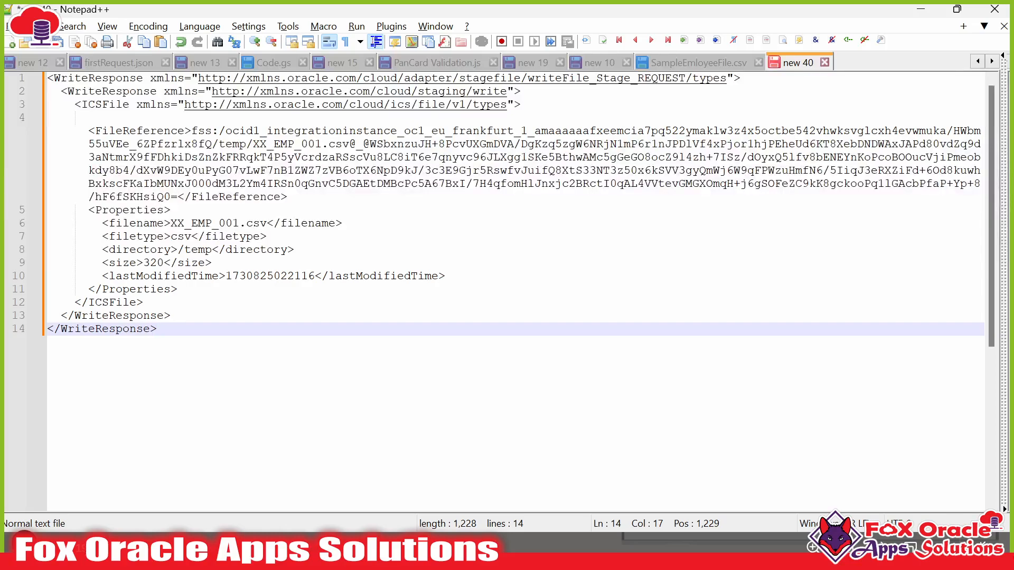
- Apply XML highlighting and inspect the WriteResponse and FileReference tags
click(184, 27)
click(211, 438)
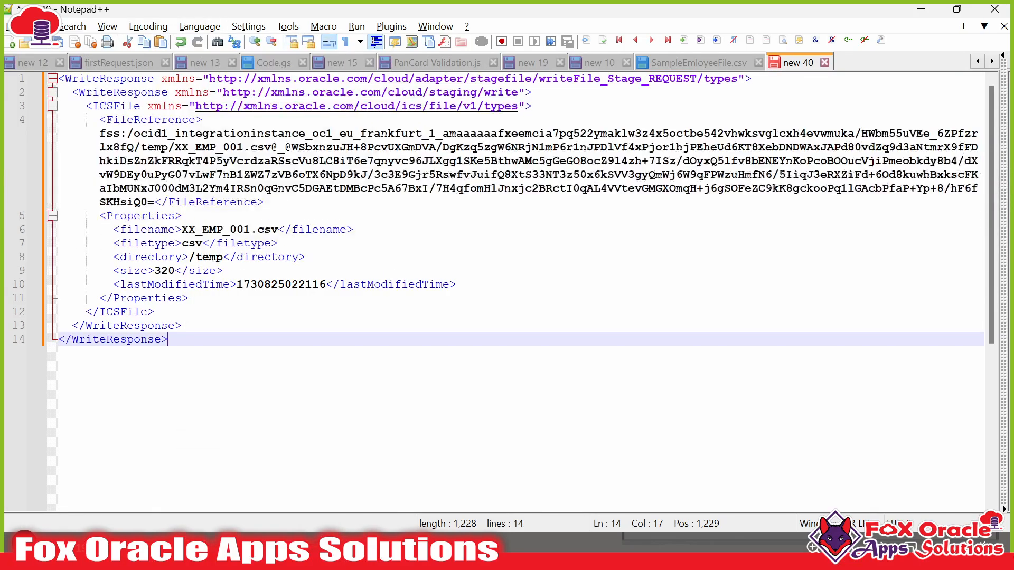
click(408, 284)
double_click(90, 79)
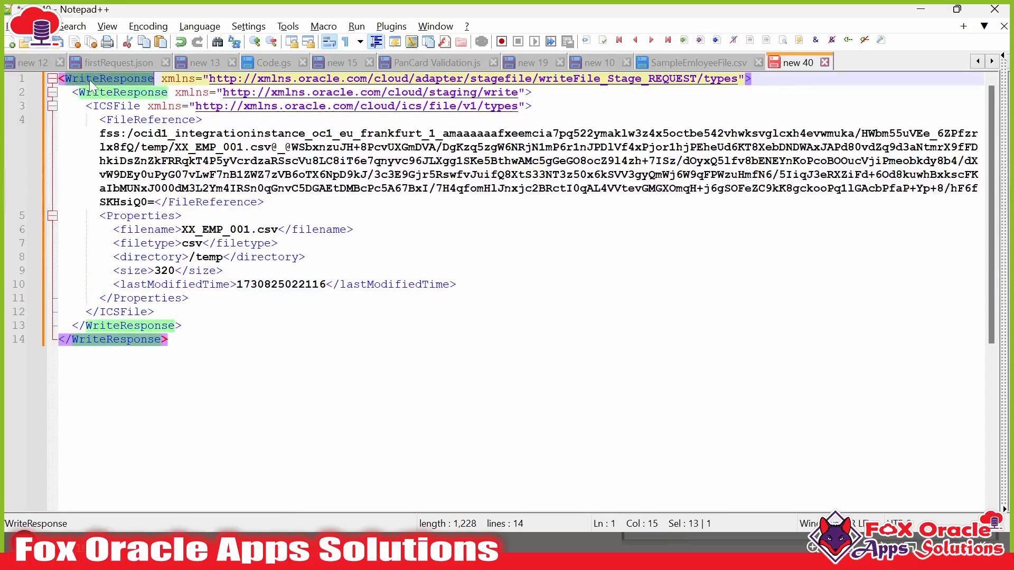
click(182, 216)
double_click(117, 121)
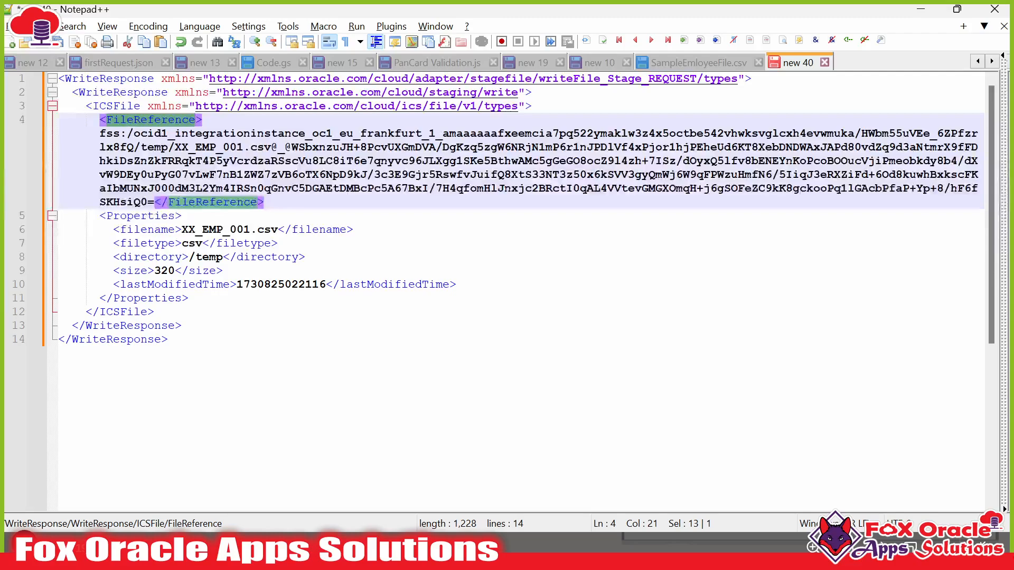
click(202, 201)
drag(155, 202, 106, 135)
click(181, 147)
click(101, 134)
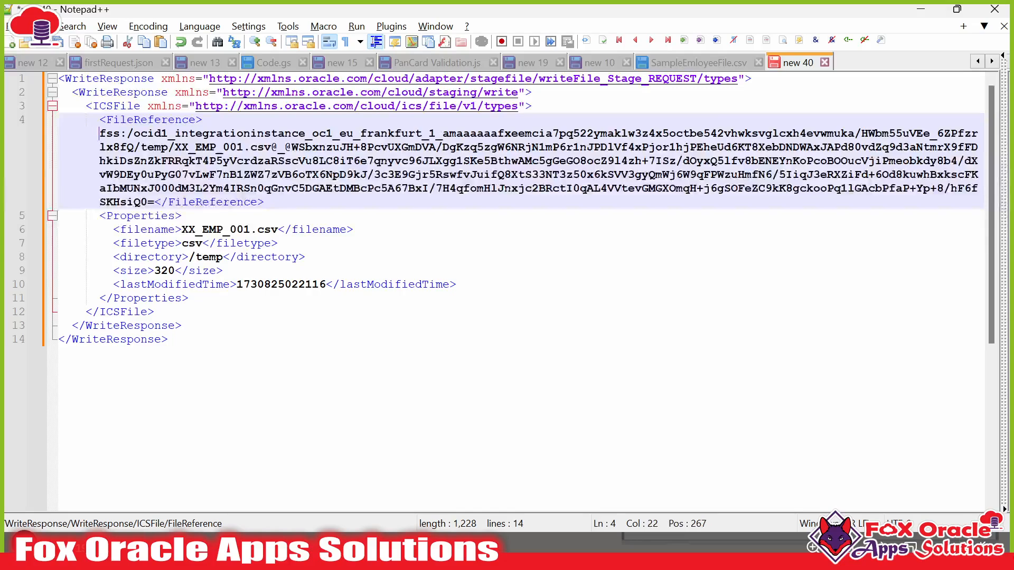
double_click(150, 122)
click(222, 175)
drag(175, 147, 806, 188)
click(535, 163)
drag(99, 133, 291, 229)
click(161, 160)
double_click(190, 243)
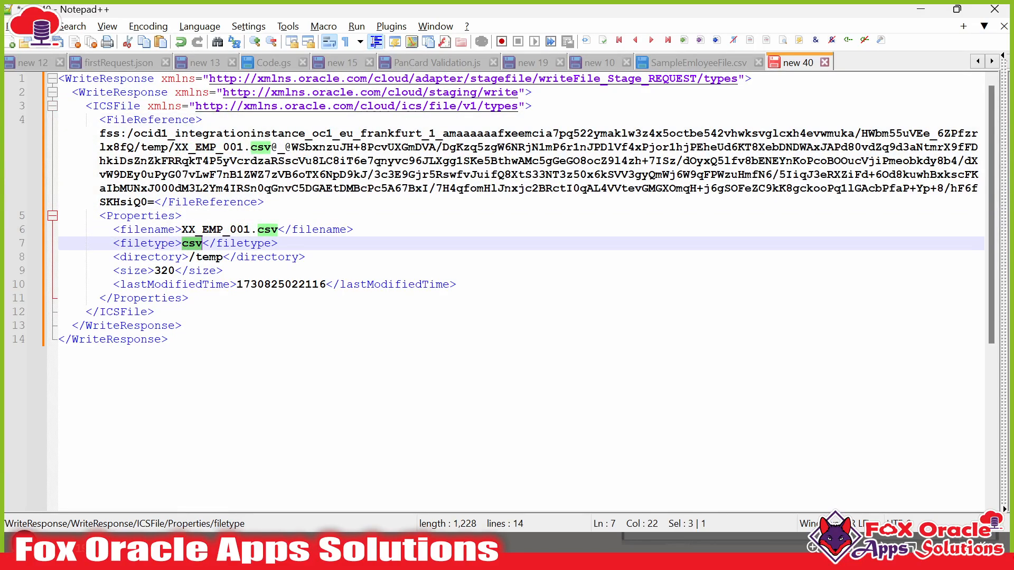
double_click(211, 257)
click(165, 272)
triple_click(166, 272)
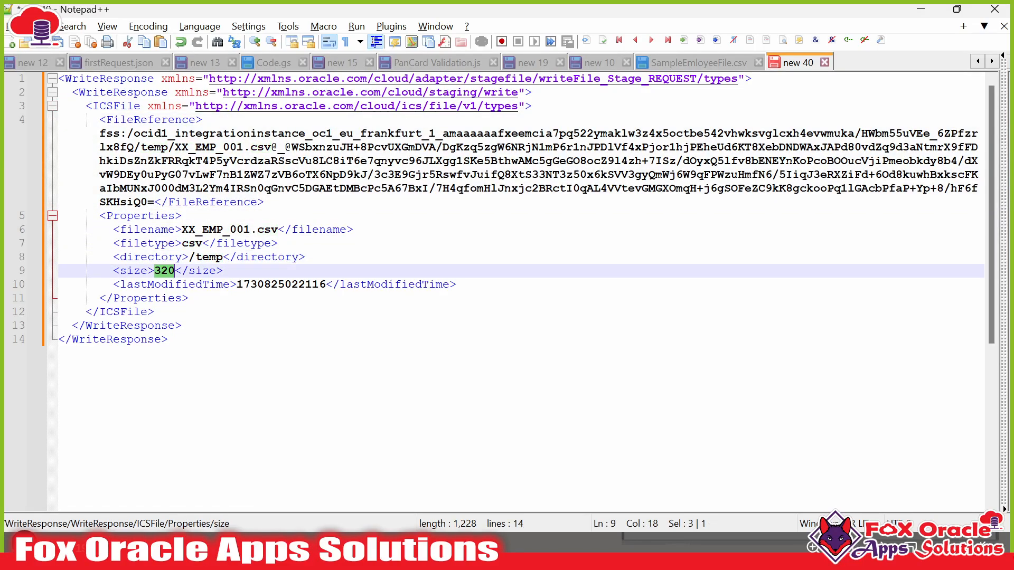
click(165, 272)
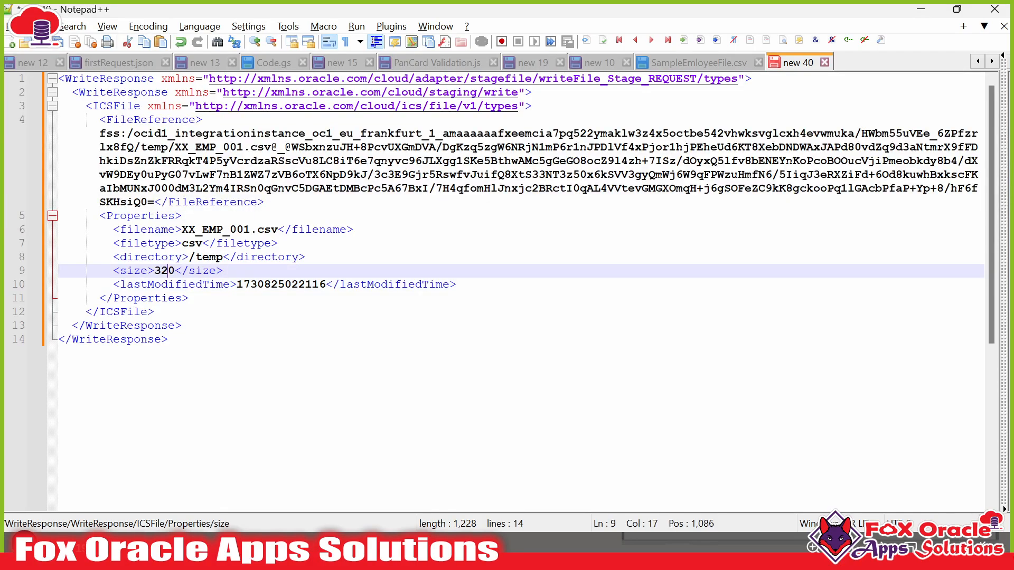
drag(236, 285, 325, 285)
click(298, 285)
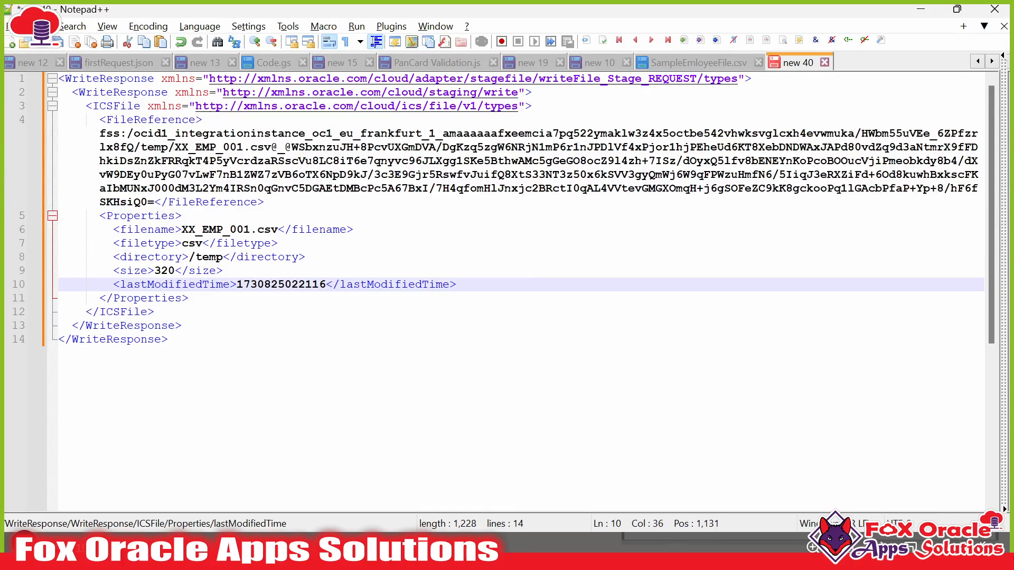
click(155, 312)
click(312, 285)
click(196, 258)
drag(100, 120, 154, 189)
click(160, 202)
- Back in Oracle Integration, collapse the write response and locate the emailNotification step
click(236, 285)
key(alt+Tab)
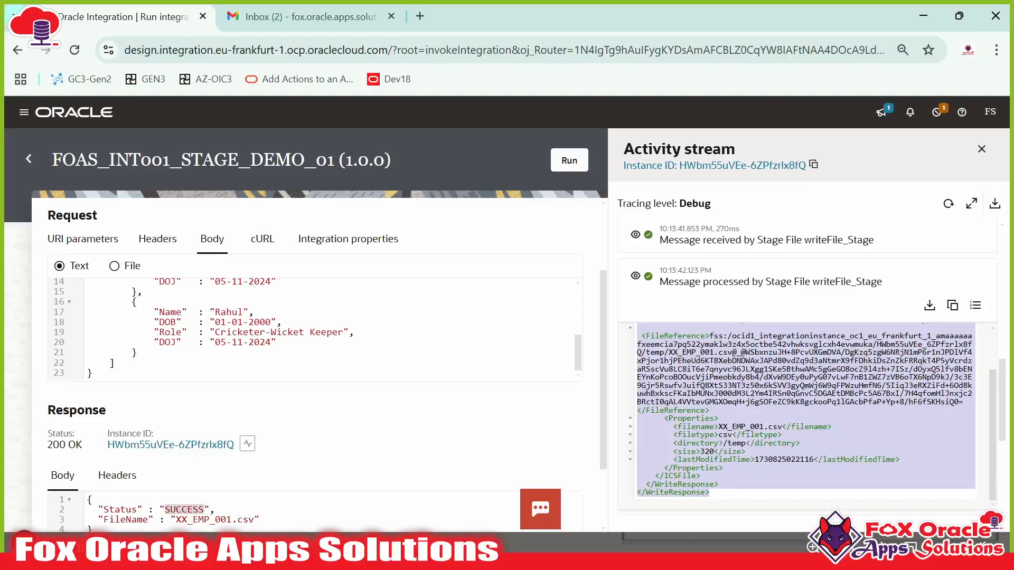
scroll(655, 305, up, 3)
scroll(628, 312, down, 3)
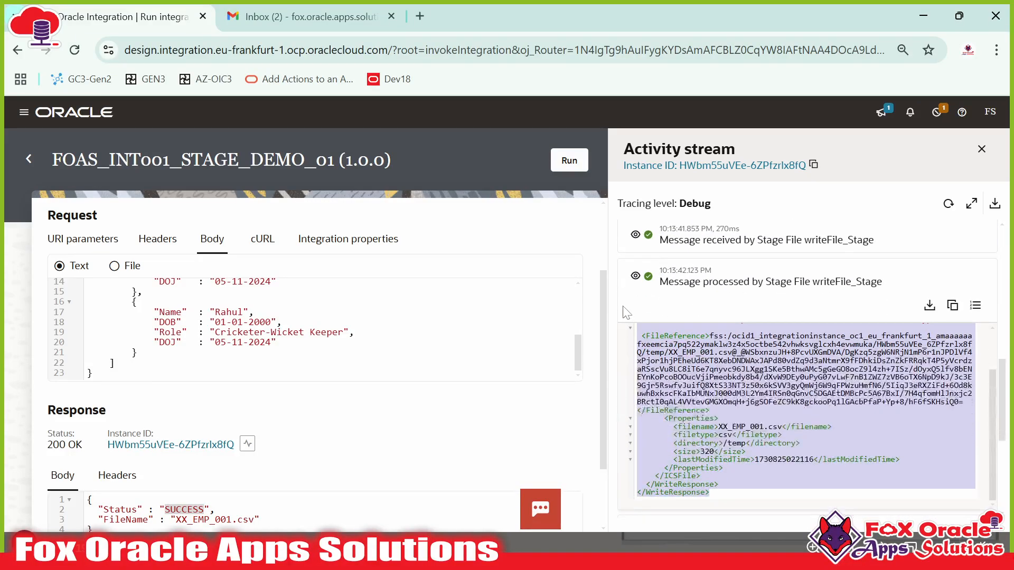
click(635, 282)
scroll(636, 288, down, 1)
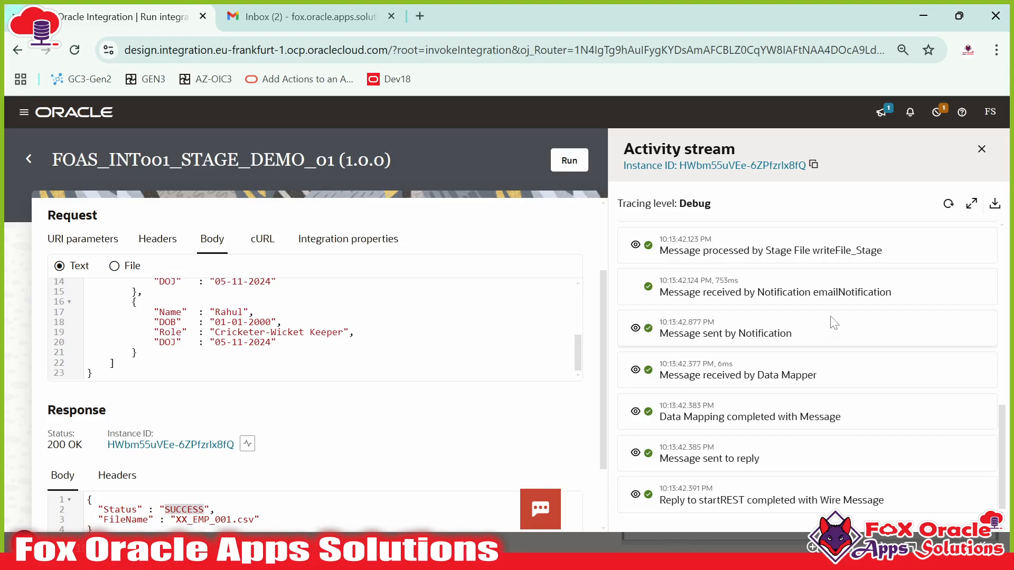
drag(813, 292, 892, 292)
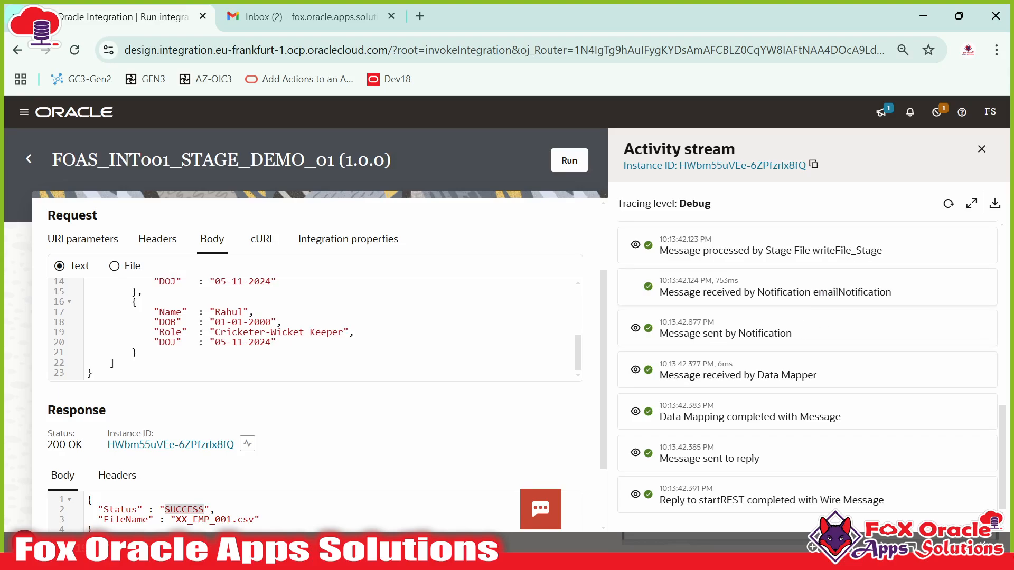
drag(818, 293, 867, 293)
click(868, 292)
scroll(634, 304, up, 3)
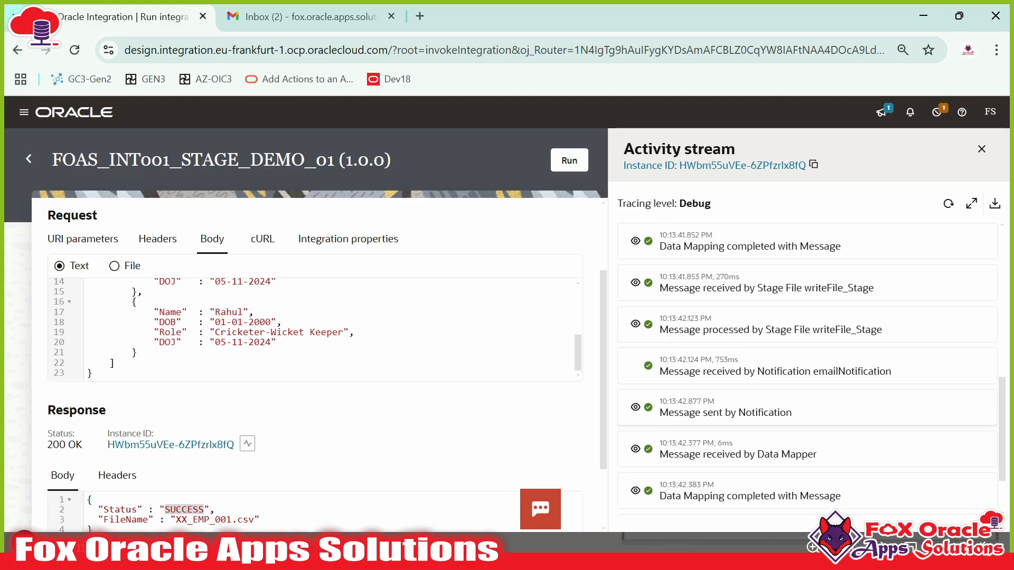
- Expand the sent notification's payload and copy its message JSON
click(636, 407)
scroll(746, 378, down, 3)
scroll(807, 369, down, 3)
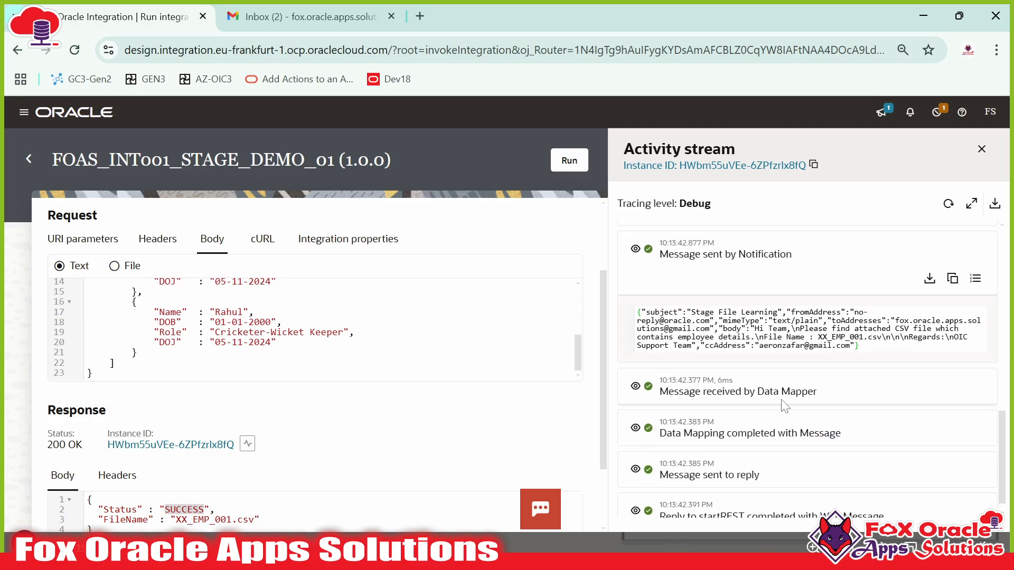
drag(637, 312, 866, 362)
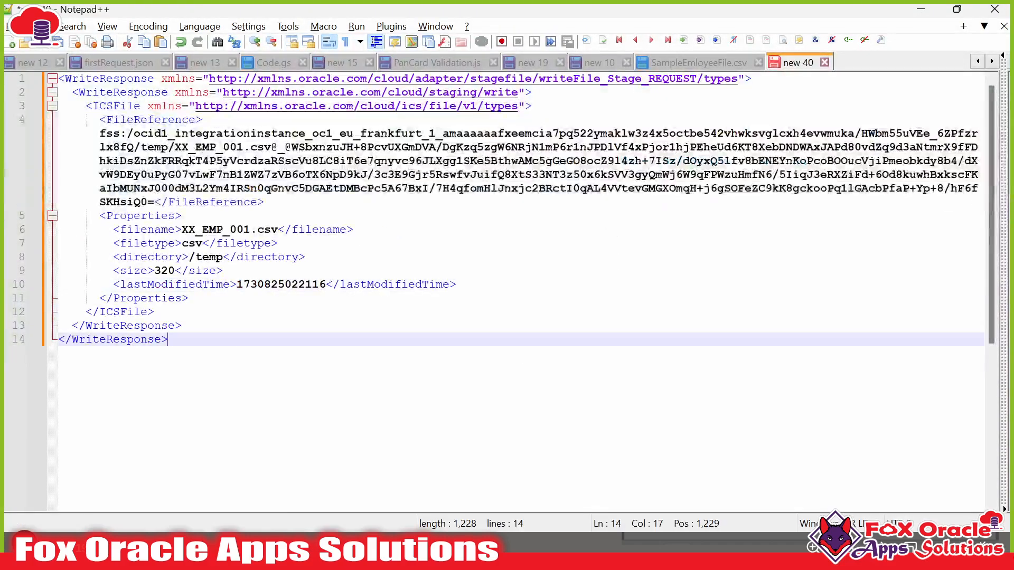
key(Return)
key(Return)
key(Return)
key(Return)
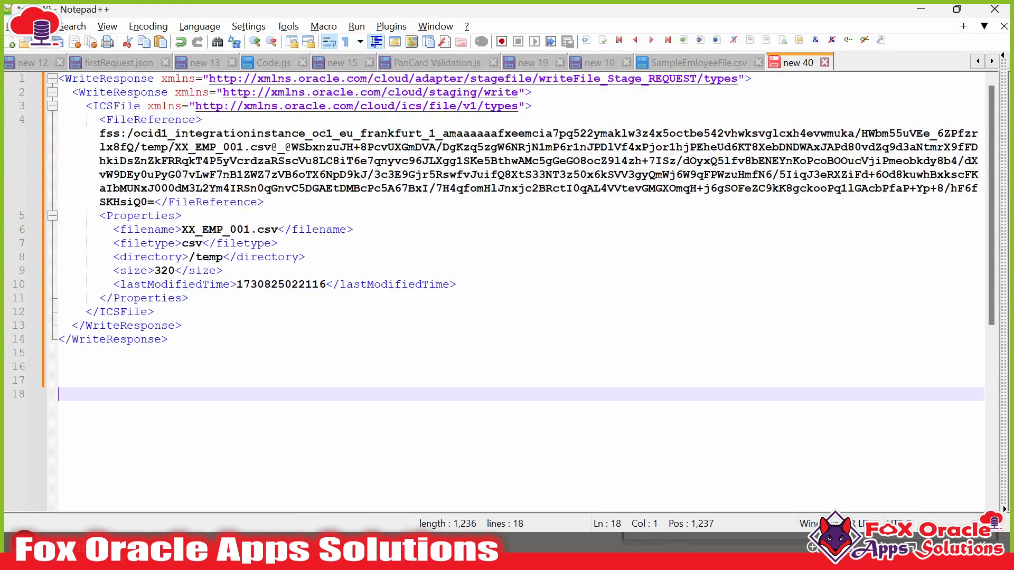
- Paste the notification JSON below the XML, putting fromAddress, mimeType, toAddresses and body on separate lines
key(ctrl+v)
scroll(520, 291, down, 2)
click(59, 257)
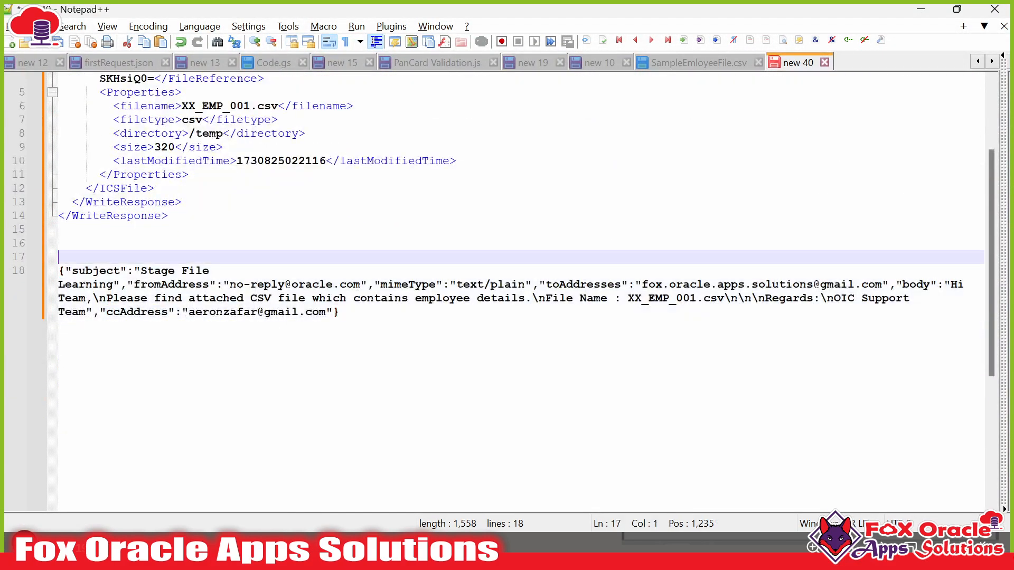
click(134, 285)
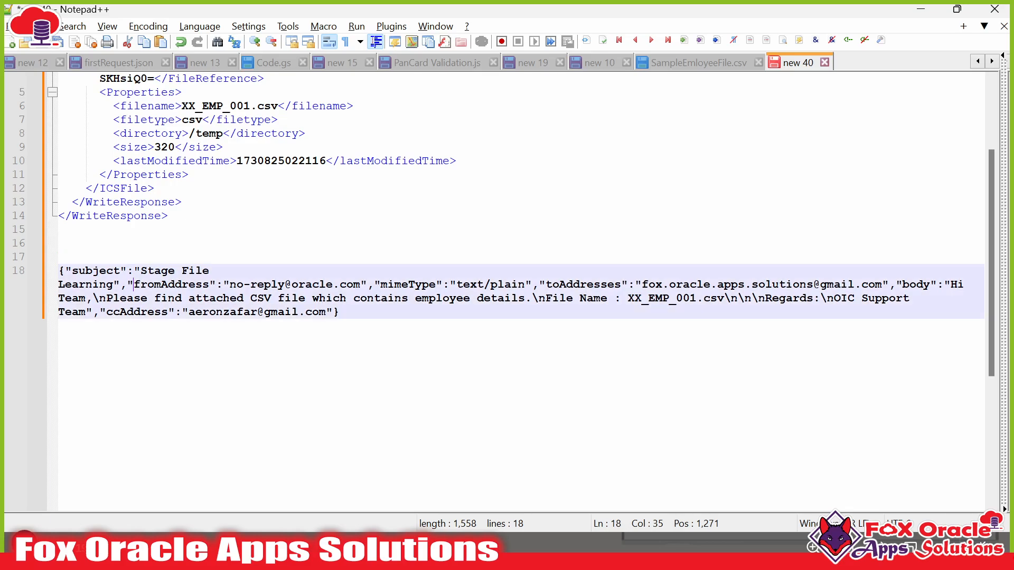
key(Return)
double_click(124, 286)
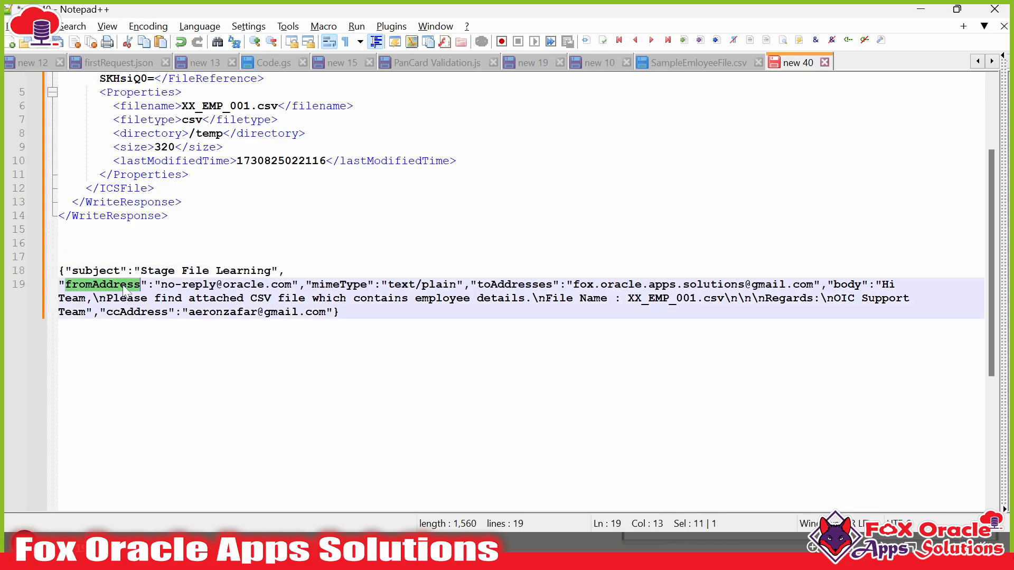
click(305, 285)
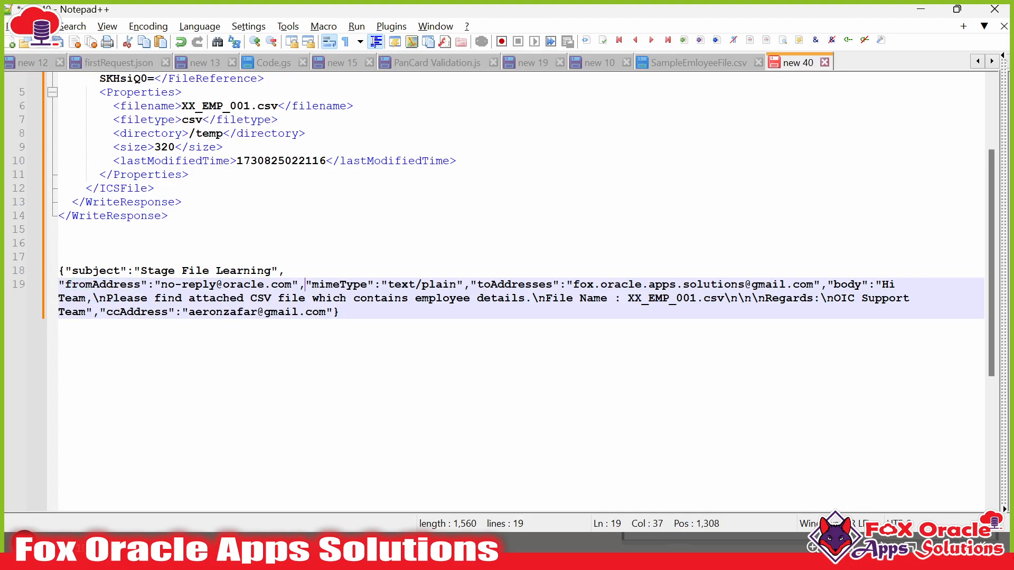
key(Return)
click(127, 299)
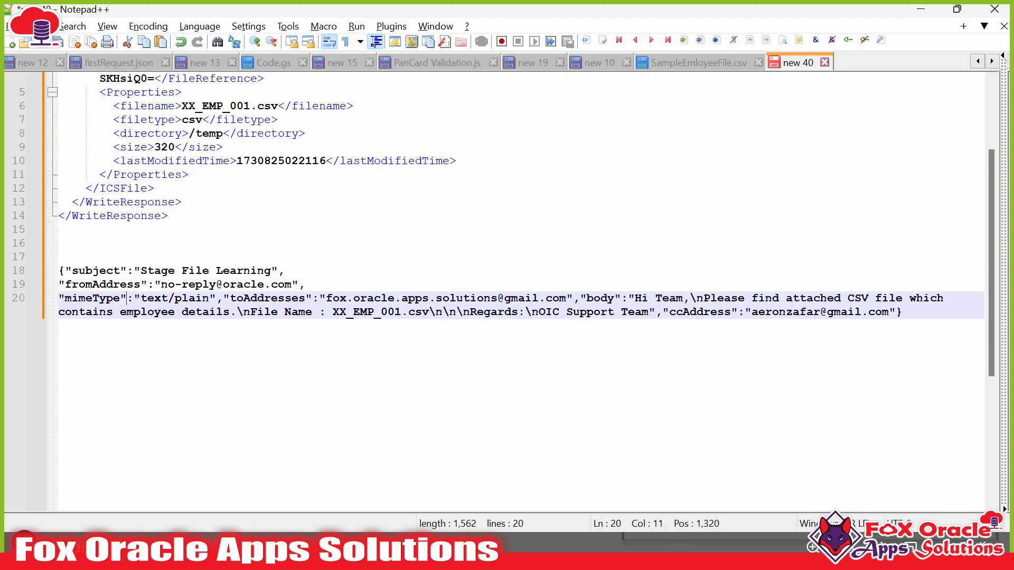
click(224, 299)
key(Return)
double_click(102, 312)
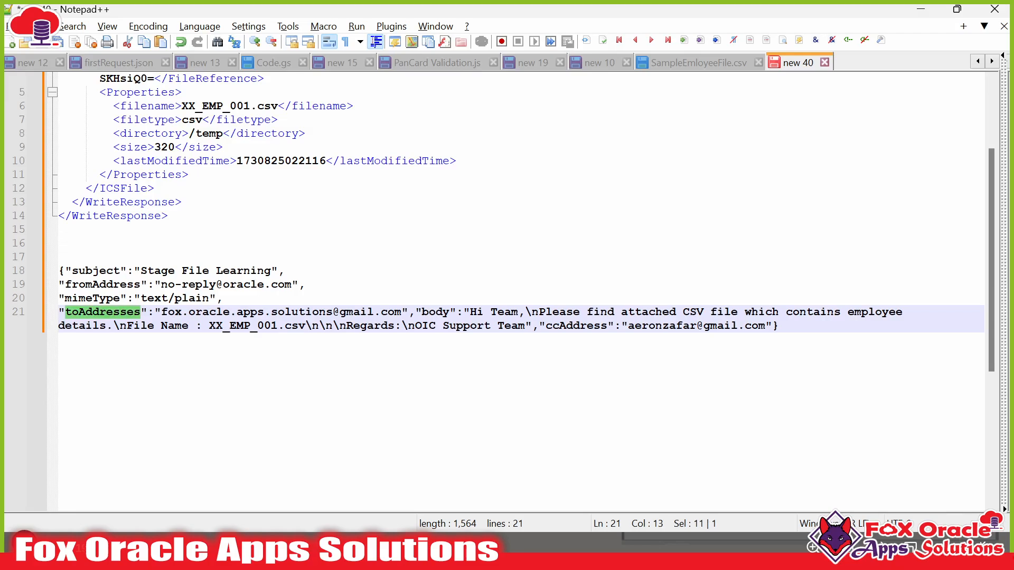
click(415, 312)
key(Return)
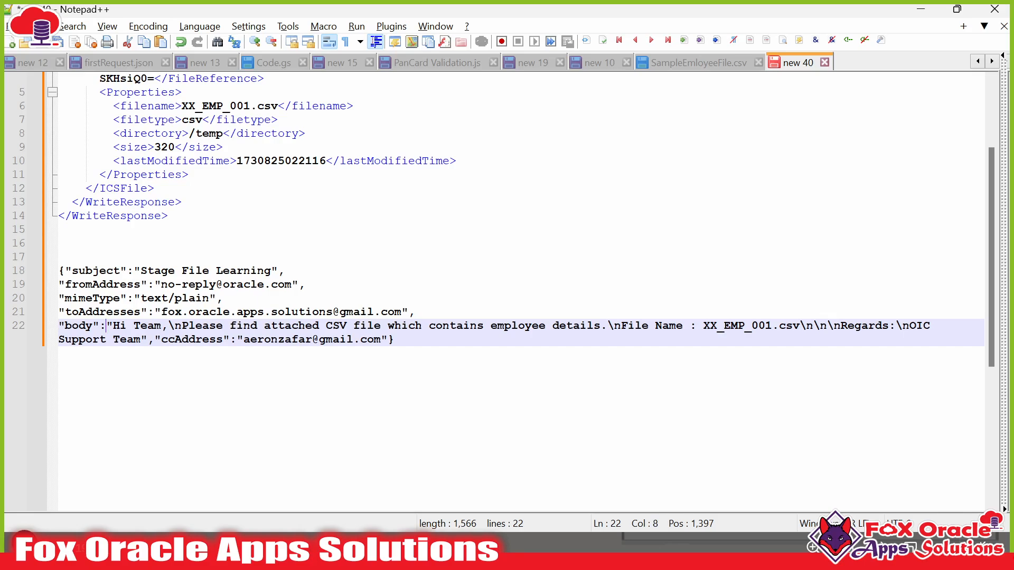
- Move the message text onto its own line and review its file name, Regards and Support Team sign-off
key(Return)
key(Right)
key(Right)
key(Right)
key(Right)
key(Right)
key(Right)
key(Right)
key(Right)
key(Right)
key(Right)
key(Right)
key(Right)
key(Right)
key(Right)
key(Right)
key(Right)
key(Right)
key(Right)
key(Right)
key(Right)
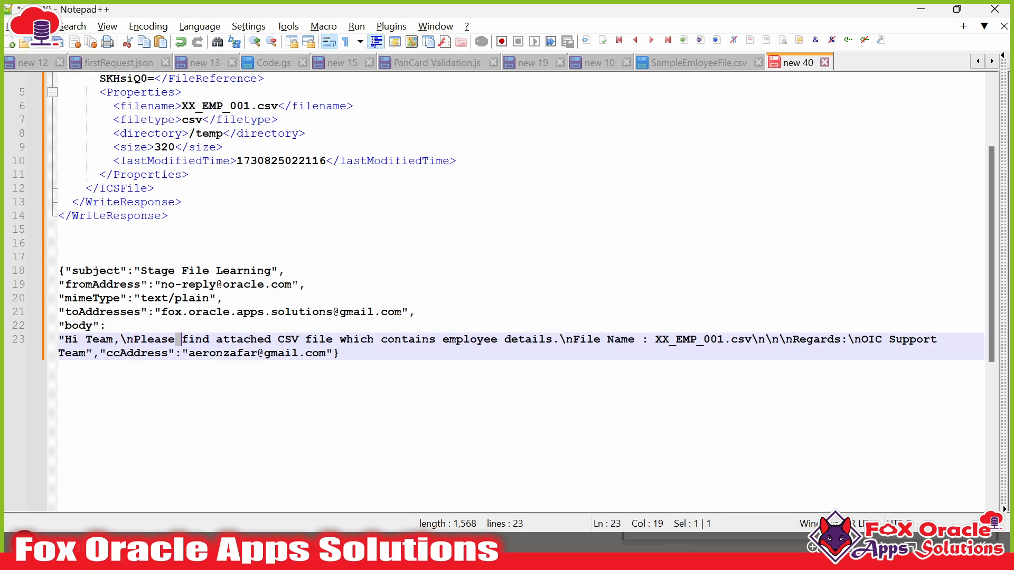
key(End)
click(573, 340)
key(Right)
key(Right)
key(Right)
key(shift+Right)
key(shift+Right)
key(shift+Right)
key(shift+Right)
key(shift+Right)
key(shift+Right)
key(shift+Right)
key(shift+Right)
key(shift+Right)
key(shift+Right)
key(shift+Right)
key(shift+Right)
click(847, 340)
drag(786, 339, 827, 340)
click(902, 340)
click(340, 353)
- Expand the 'Reply to startREST completed' payload showing Status SUCCESS for XX_EMP_001.csv, then go to Gmail
key(alt+Tab)
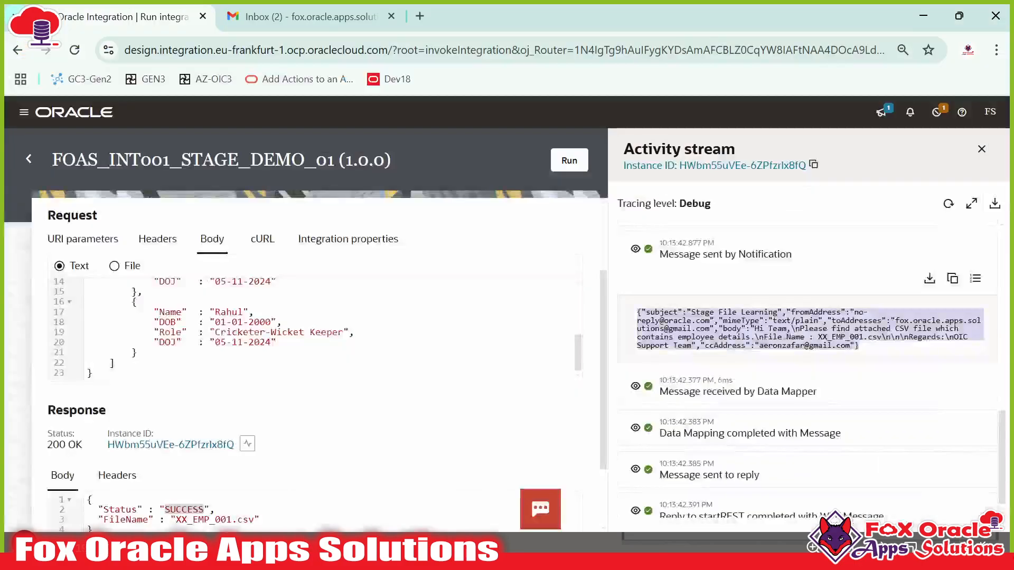
scroll(731, 441, down, 1)
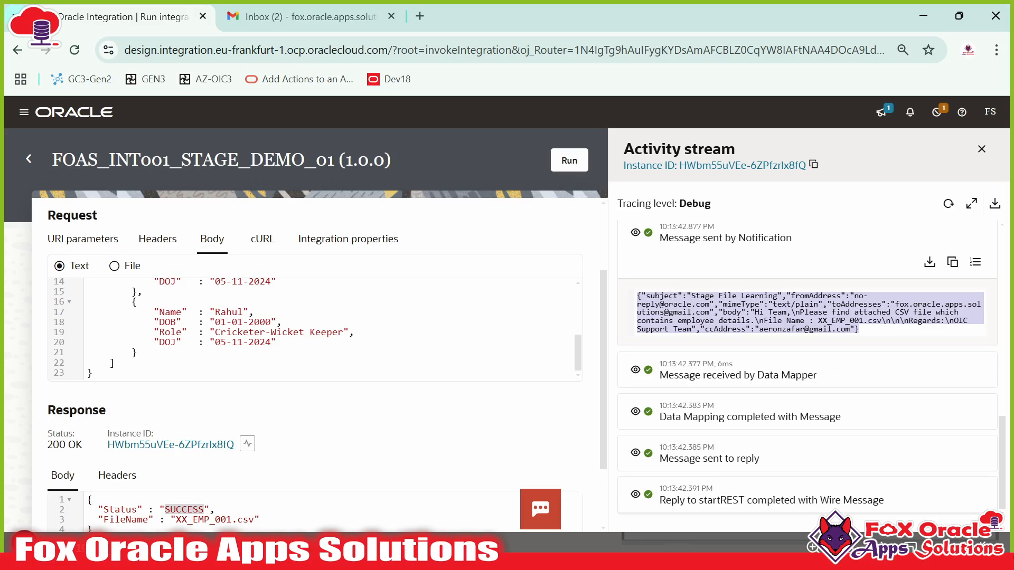
click(719, 501)
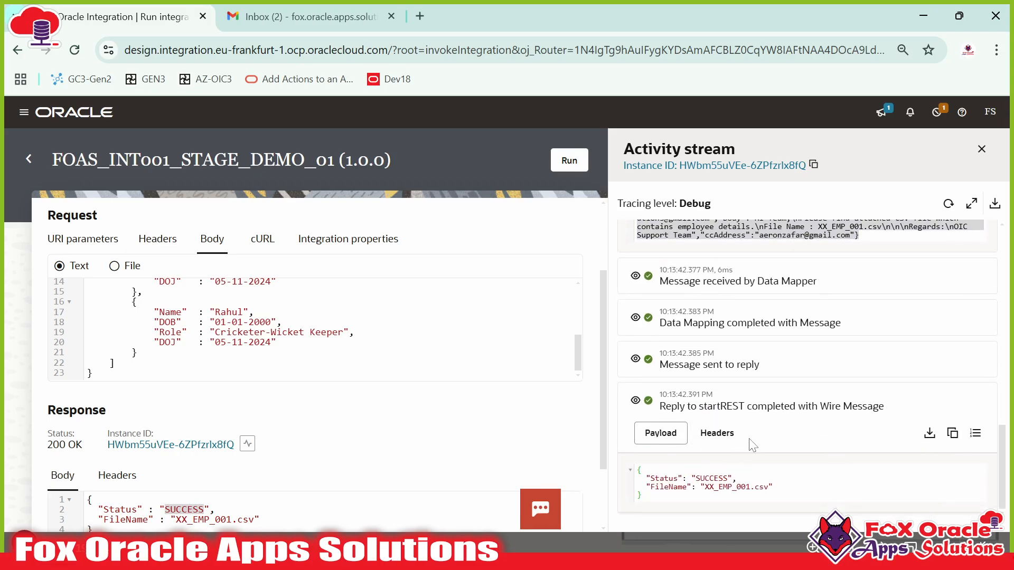
key(ctrl+a)
scroll(276, 447, down, 2)
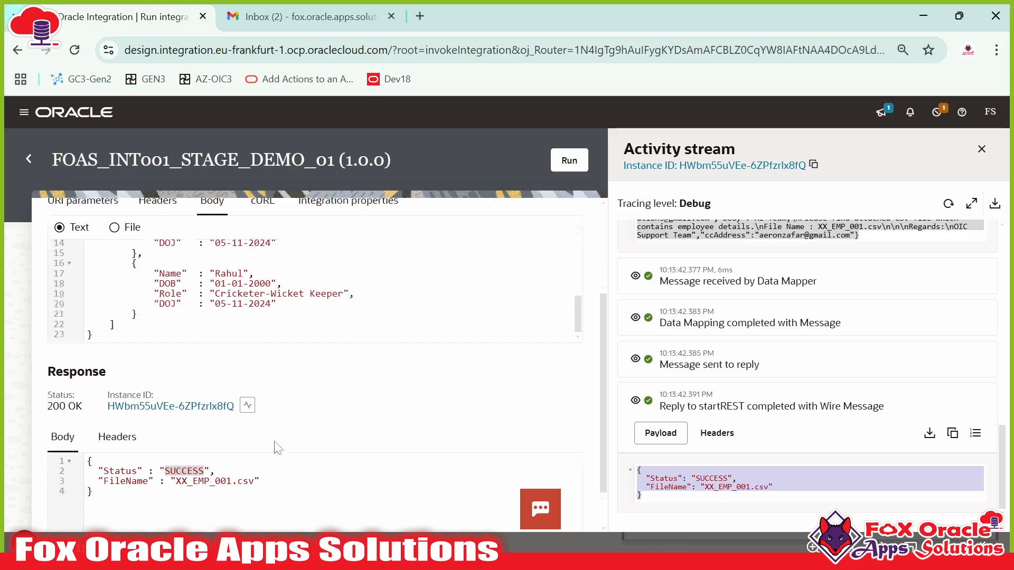
click(191, 490)
key(ctrl+a)
click(301, 17)
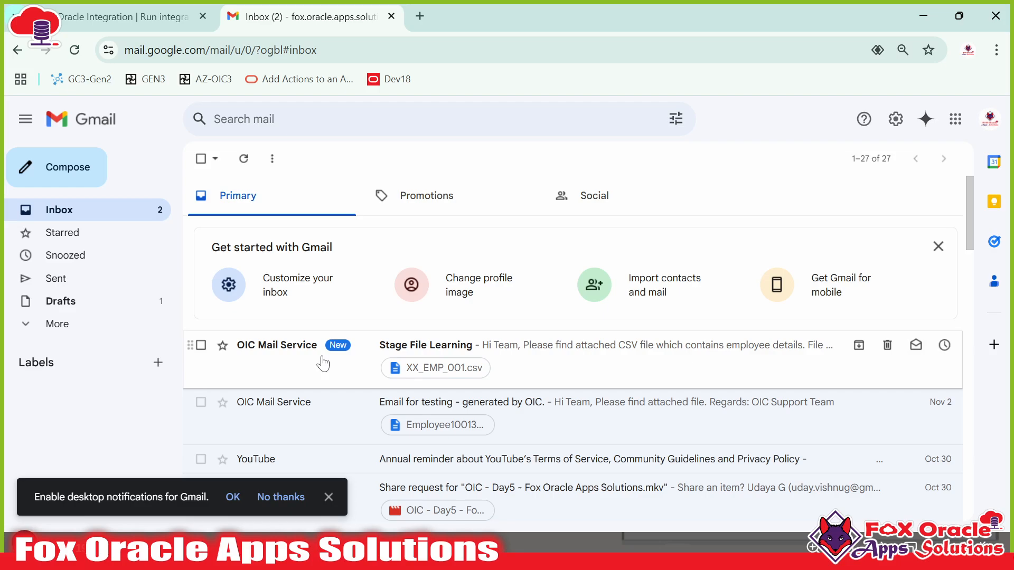
- Open the 'Stage File Learning' email and review the attached file name in its body
click(322, 358)
drag(233, 269, 496, 285)
click(278, 276)
click(464, 294)
drag(234, 294, 308, 299)
double_click(322, 293)
click(343, 294)
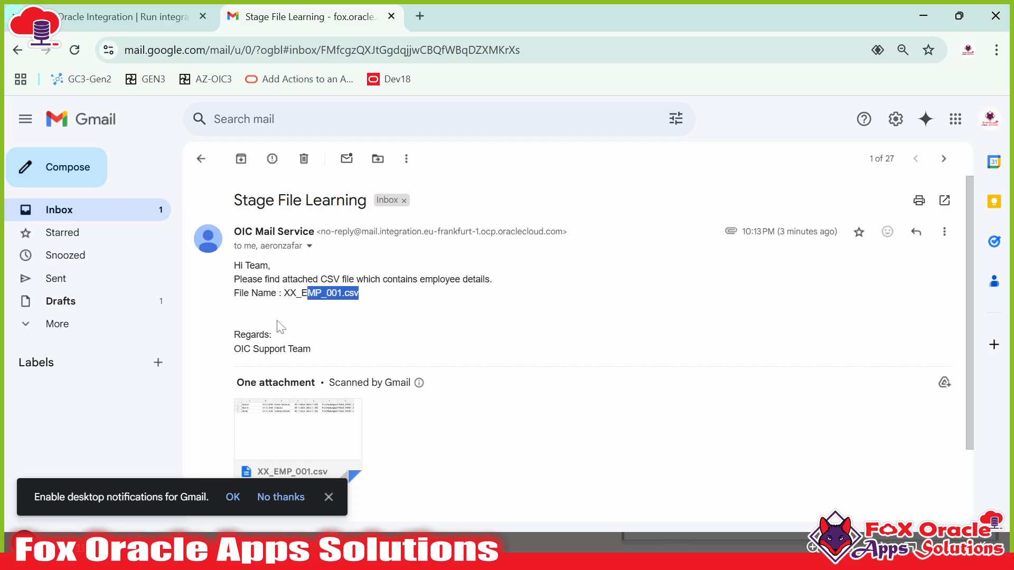
- Preview the XX_EMP_001.csv attachment showing three employee rows, then return to Oracle Integration
scroll(280, 327, down, 2)
mouse_move(339, 380)
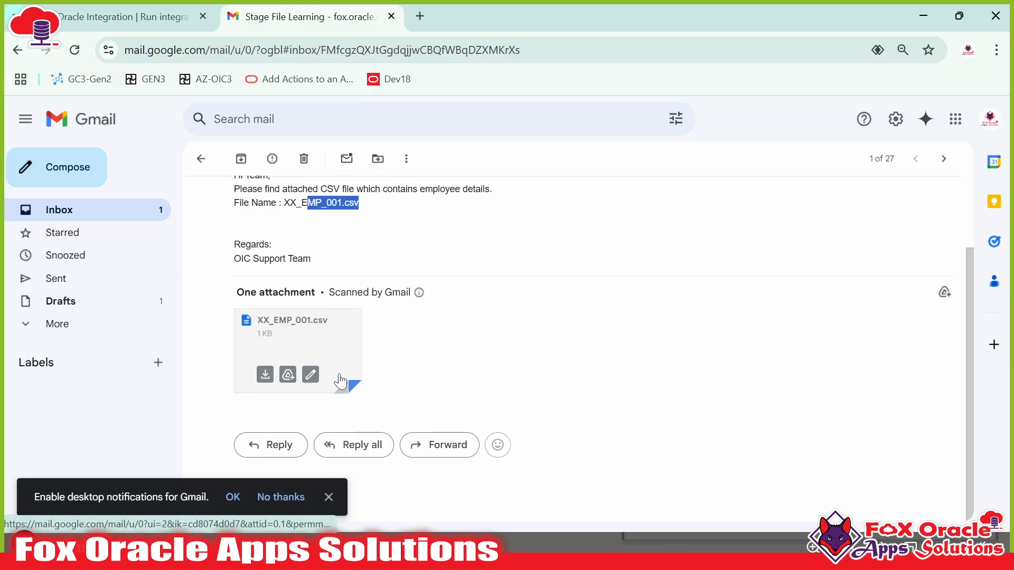
click(301, 343)
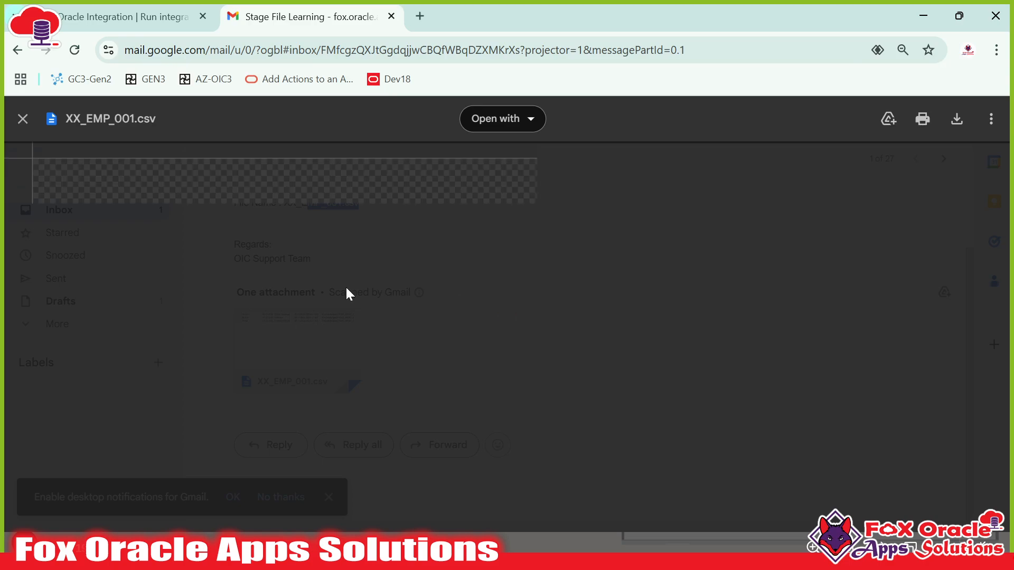
drag(83, 181, 154, 219)
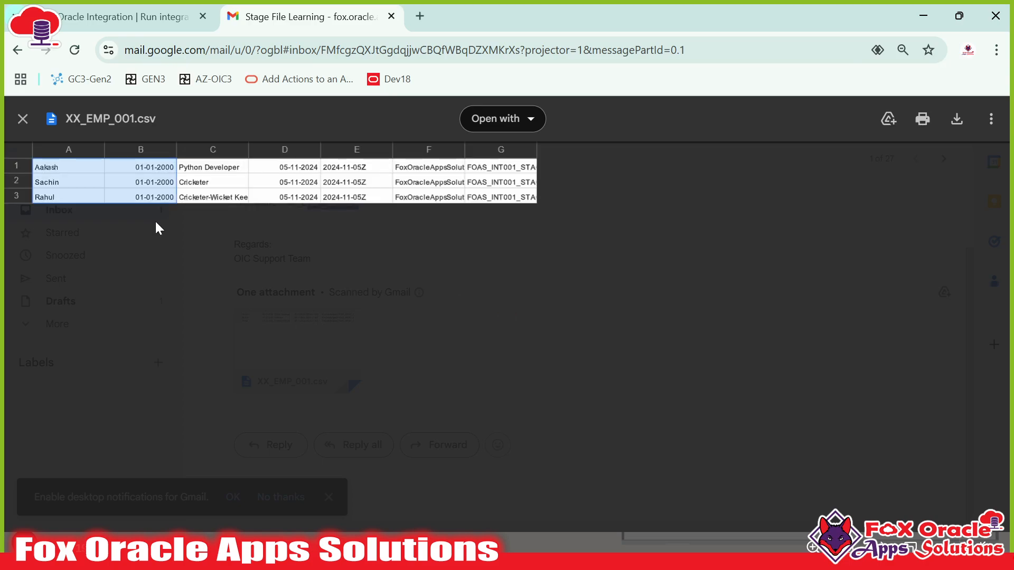
drag(305, 198, 52, 174)
click(68, 183)
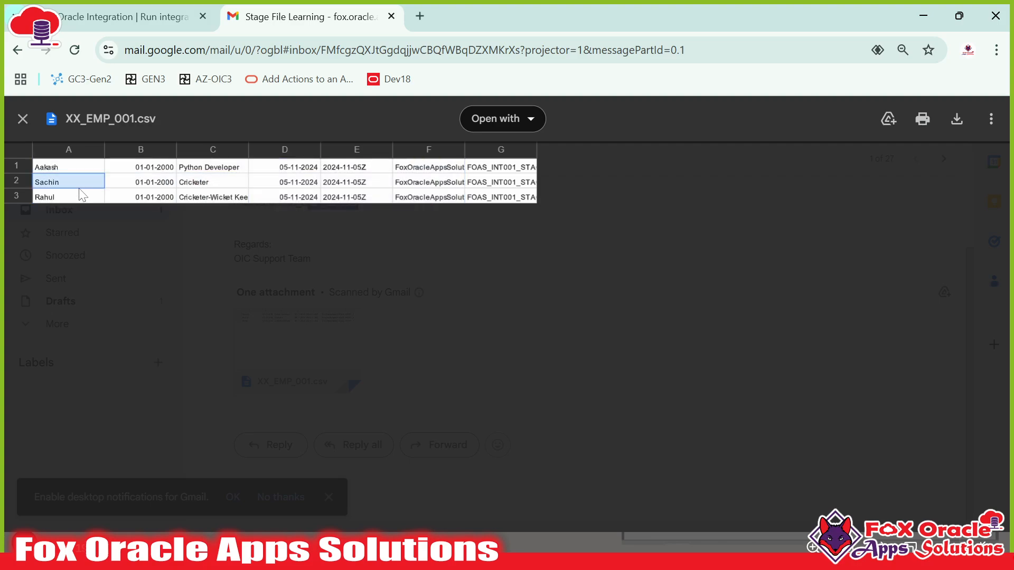
click(139, 19)
scroll(264, 433, up, 3)
scroll(267, 441, down, 1)
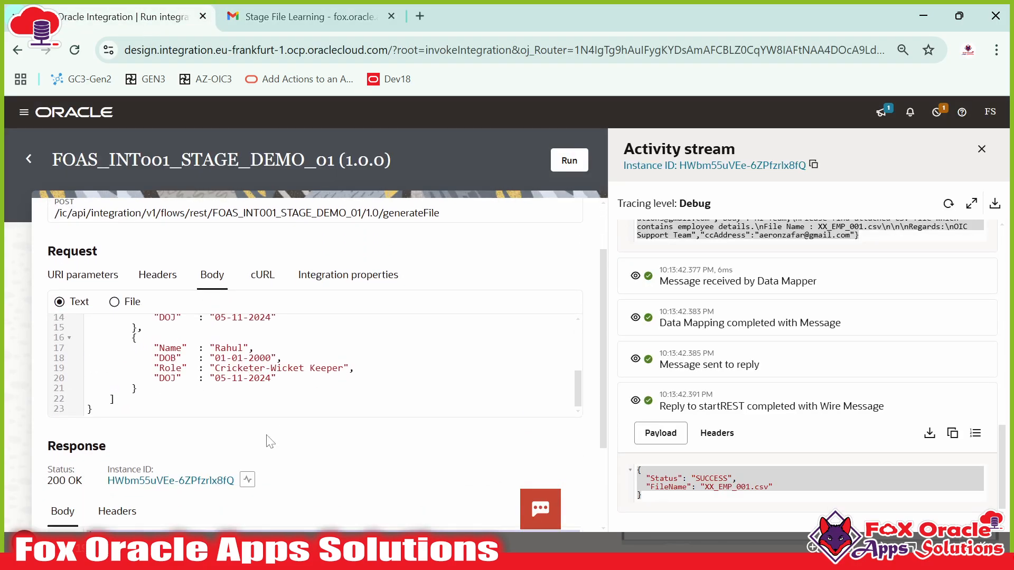
- In Notepad++'s new 10 tab, duplicate the last employee object at the top of the RequestData array
key(alt+Tab)
scroll(507, 264, up, 3)
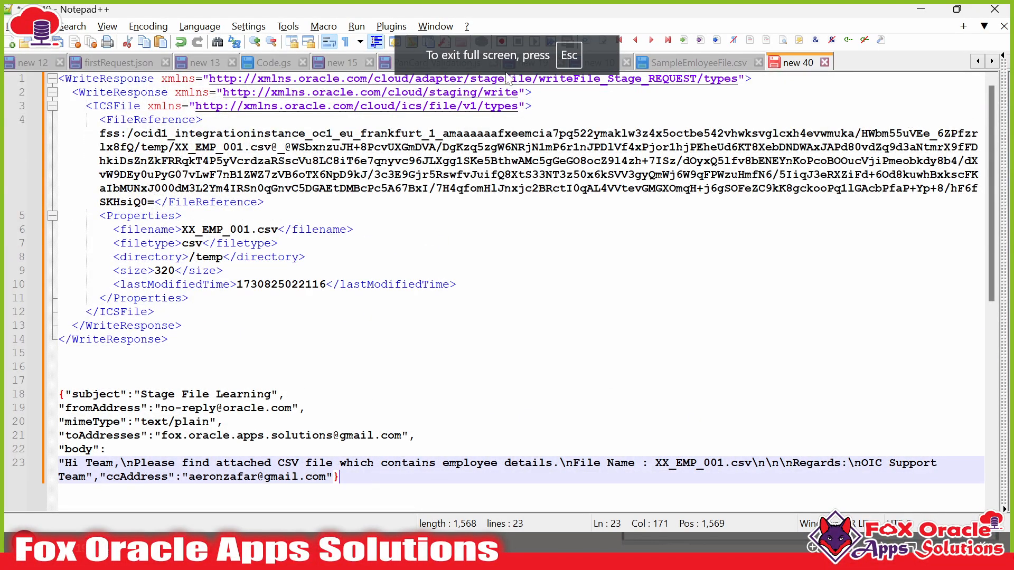
click(598, 63)
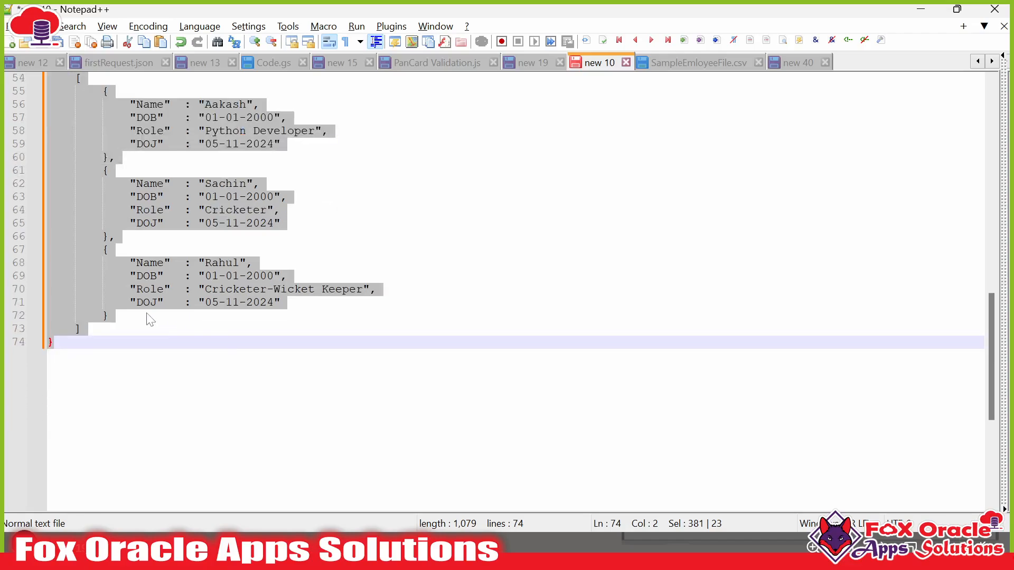
drag(151, 319, 102, 250)
key(ctrl+c)
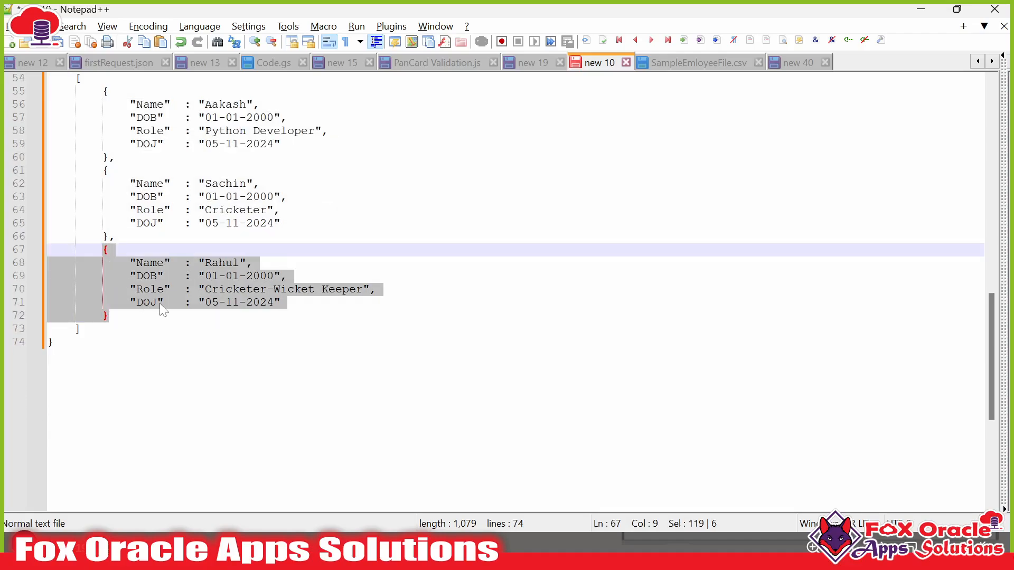
scroll(159, 303, up, 2)
click(137, 144)
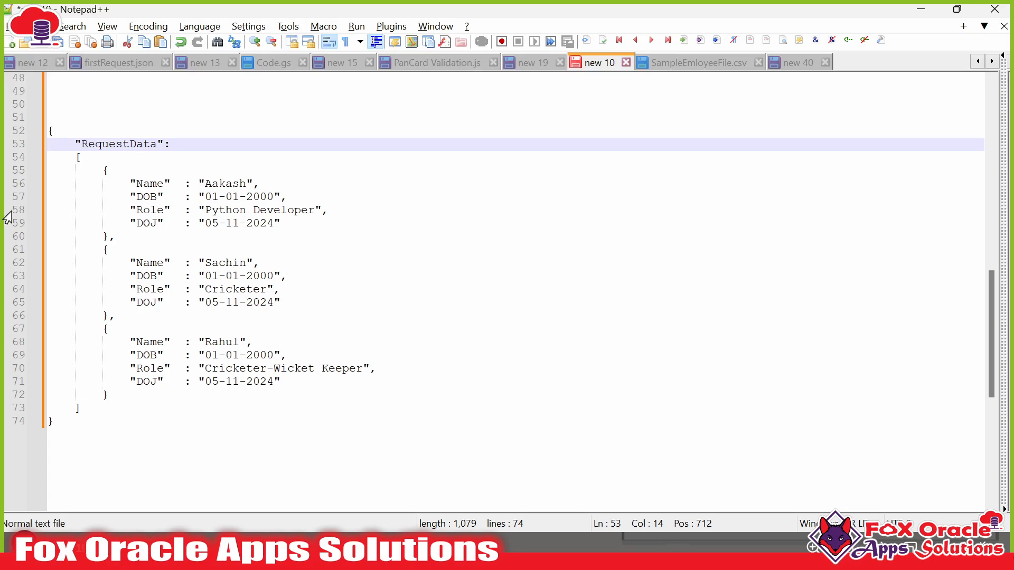
key(Down)
key(Return)
key(Tab)
key(ctrl+v)
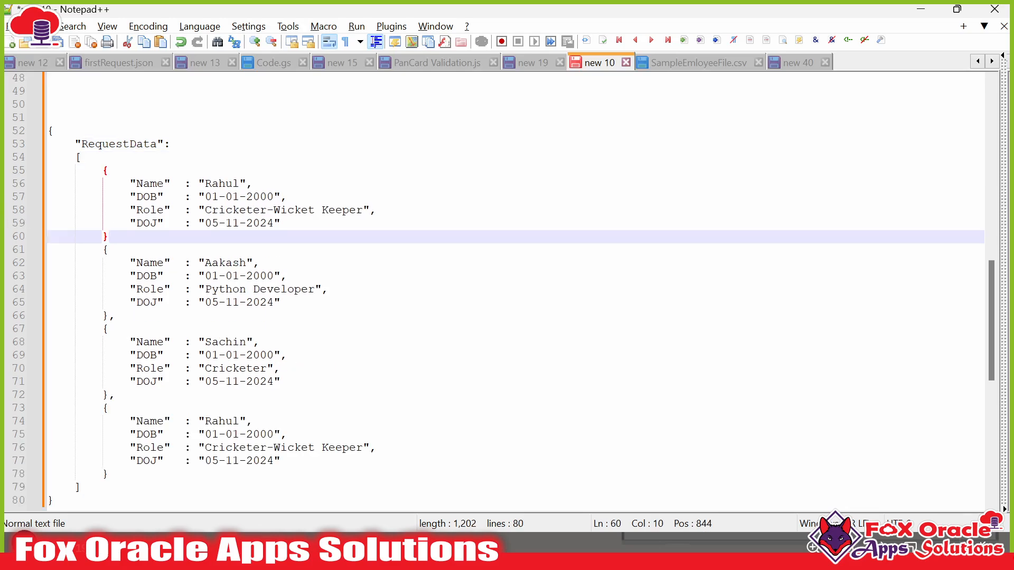
- Add the separating comma, rename the copied employee, and copy the whole four-record JSON
text(,)
double_click(216, 184)
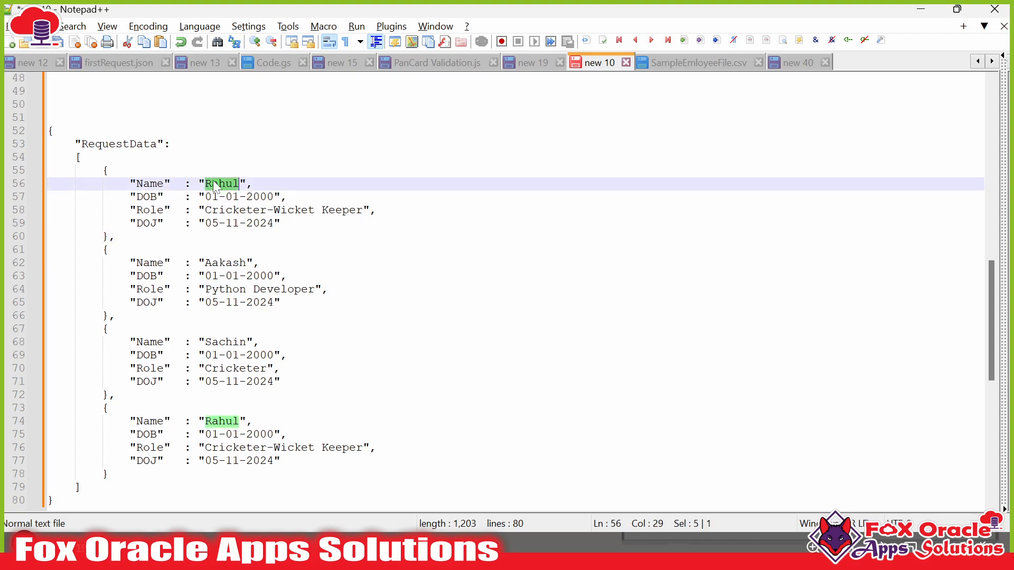
text(Alex)
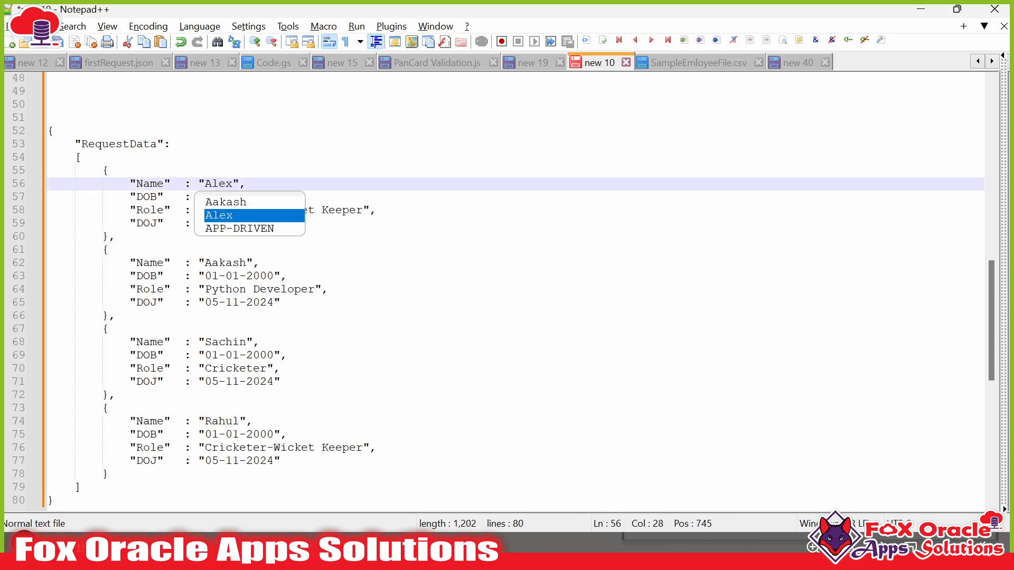
click(136, 184)
click(49, 131)
scroll(515, 291, down, 2)
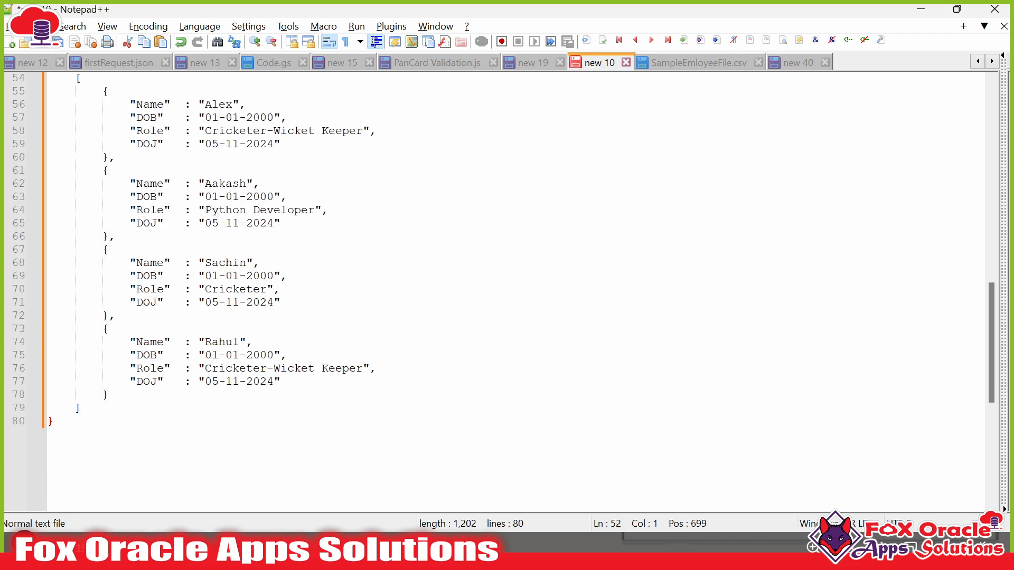
shift+click(53, 421)
key(ctrl+c)
key(alt+Tab)
click(366, 381)
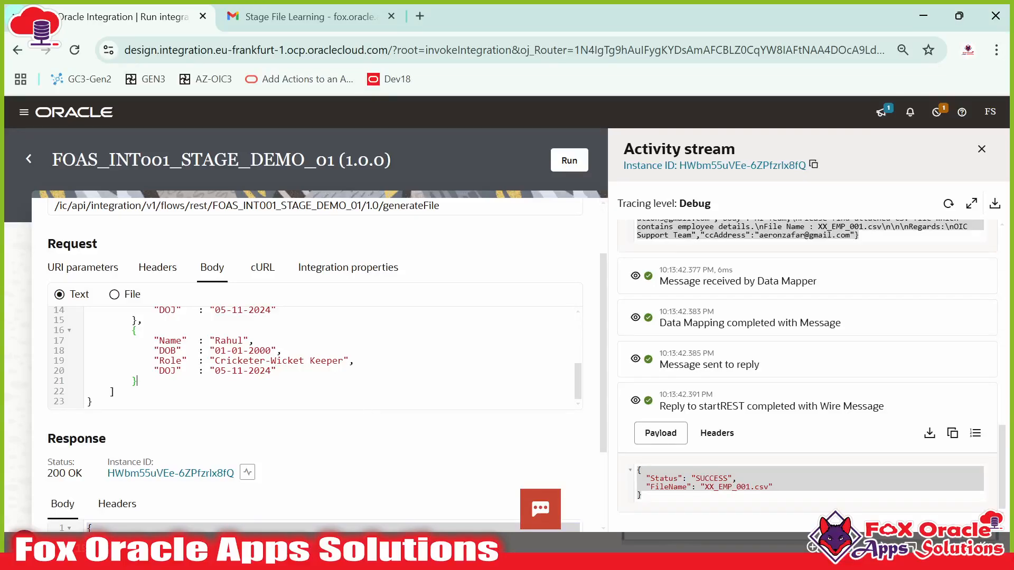
- Replace the request body with the four-employee JSON and run it, getting 200 OK with SUCCESS
key(ctrl+a)
key(ctrl+v)
scroll(315, 357, up, 5)
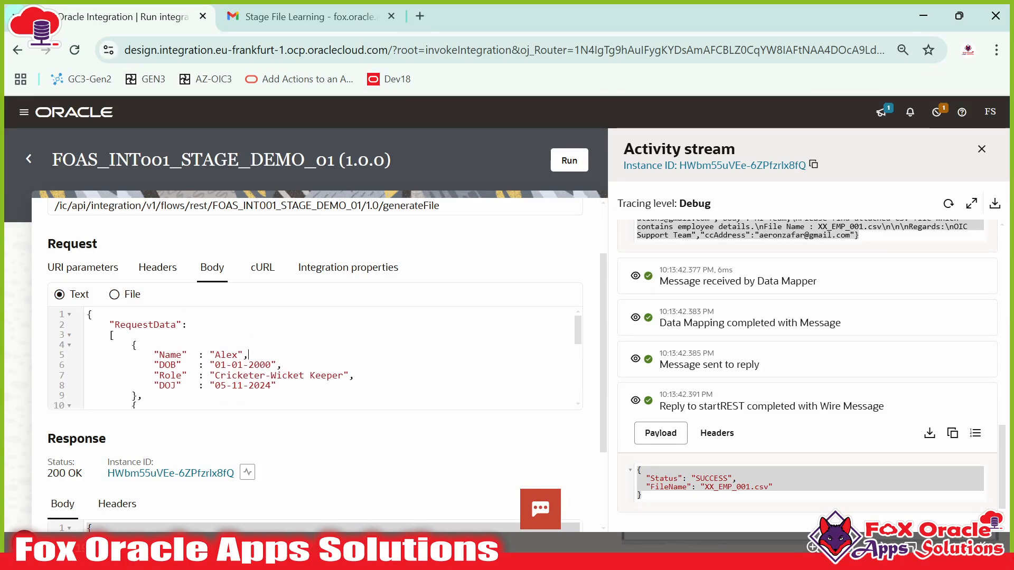
scroll(315, 357, down, 10)
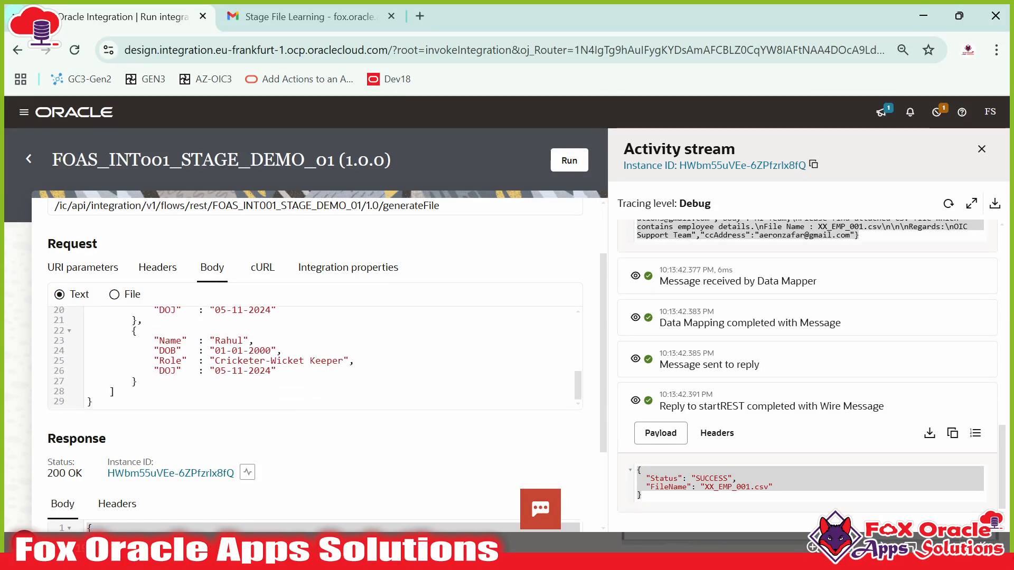
click(568, 160)
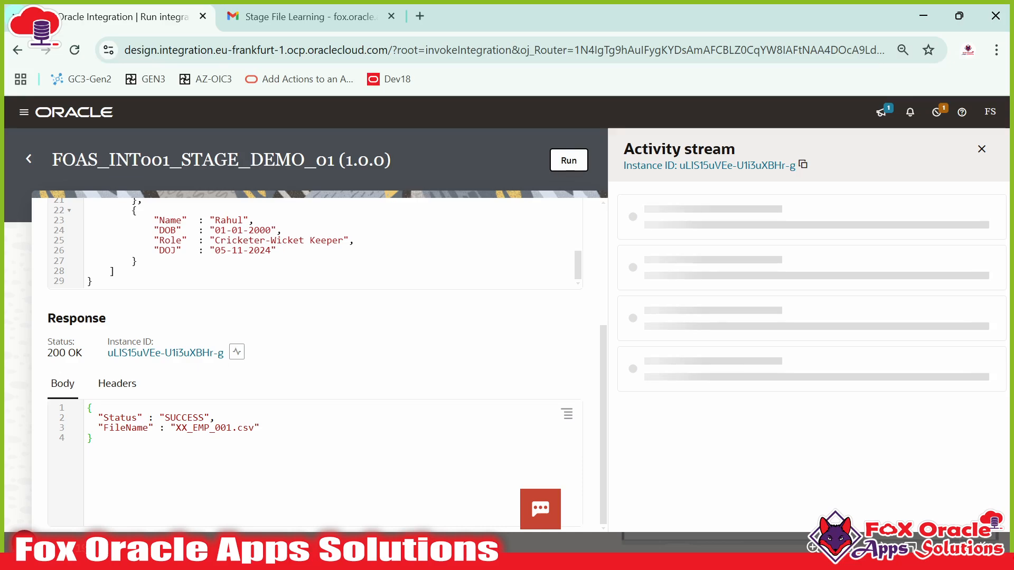
click(315, 17)
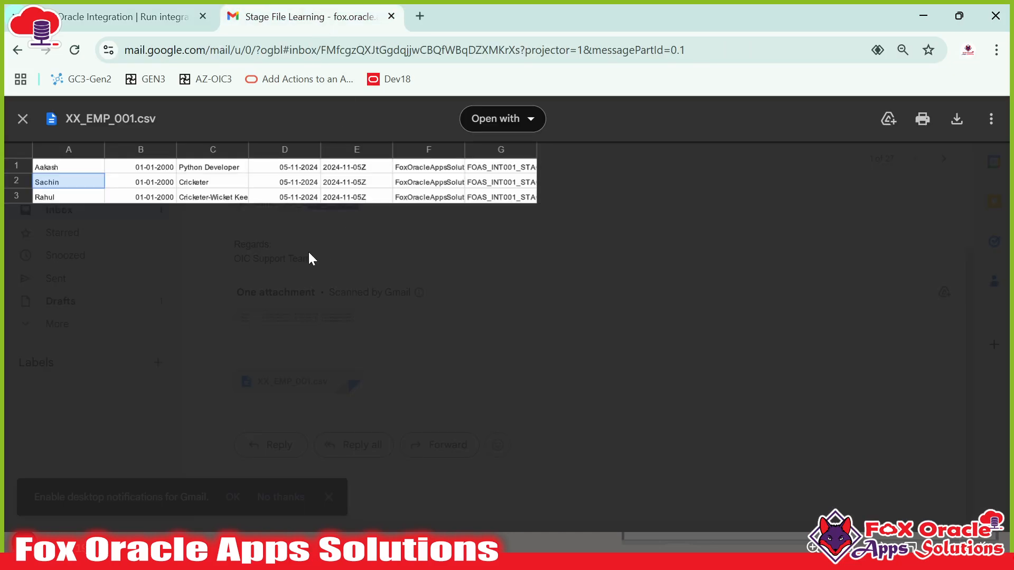
- Close the old preview and open the newest XX_EMP_001.csv from the Stage File Learning thread
click(22, 119)
scroll(347, 333, up, 2)
click(200, 159)
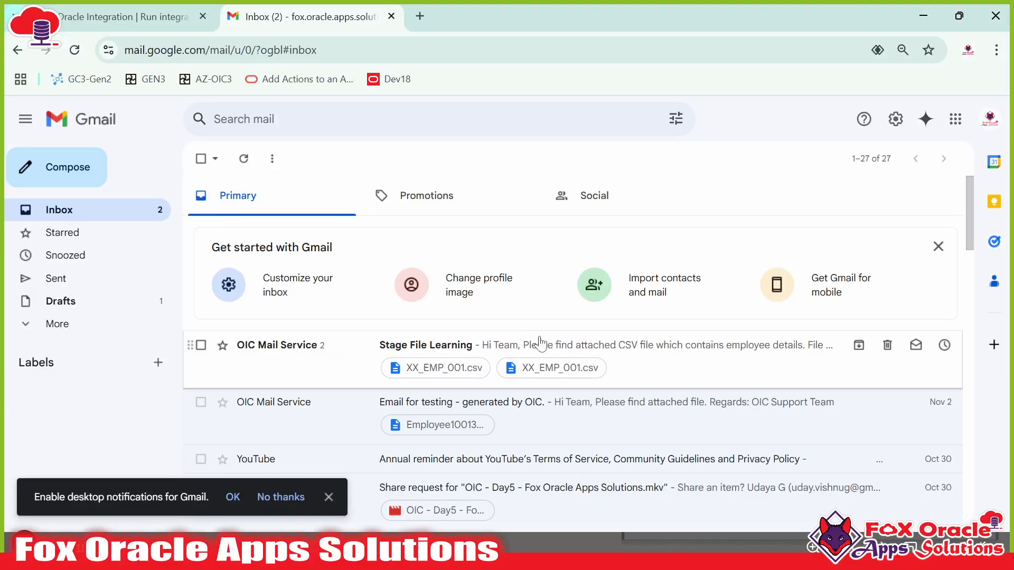
click(566, 351)
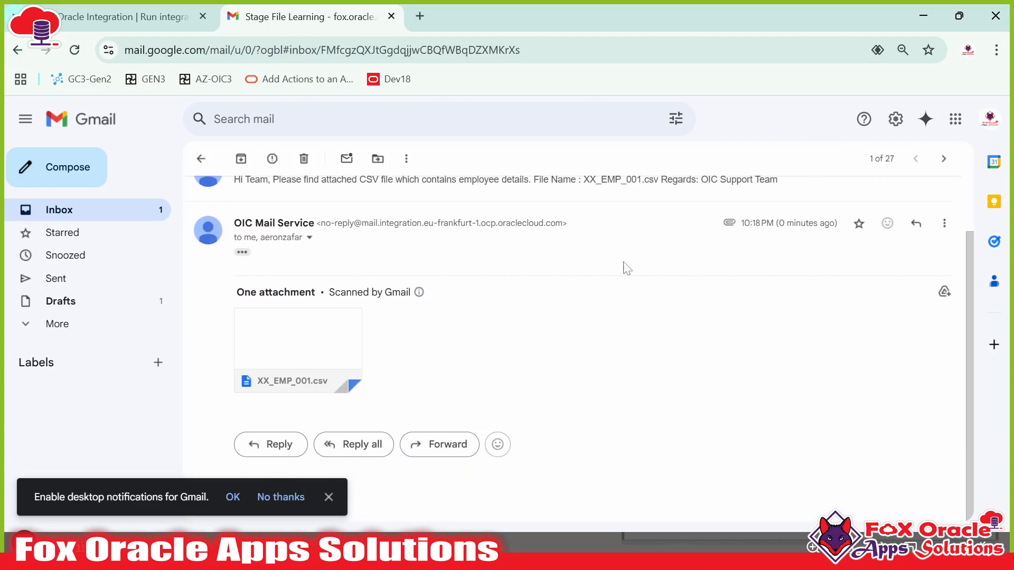
click(325, 340)
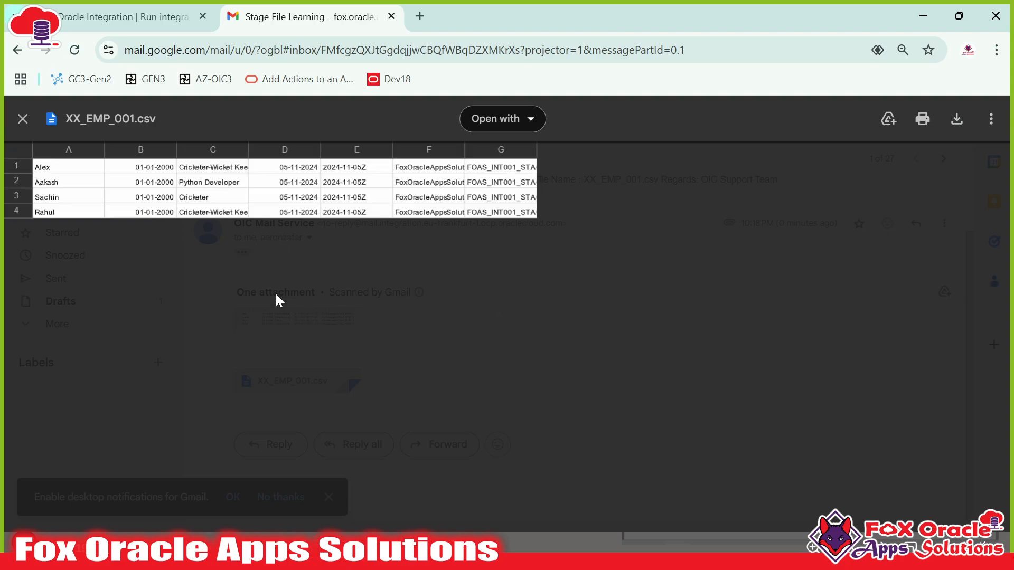
- Inspect the CSV's four employee rows, highlighting the new first employee's date of birth, role and row
drag(56, 167, 489, 217)
click(62, 175)
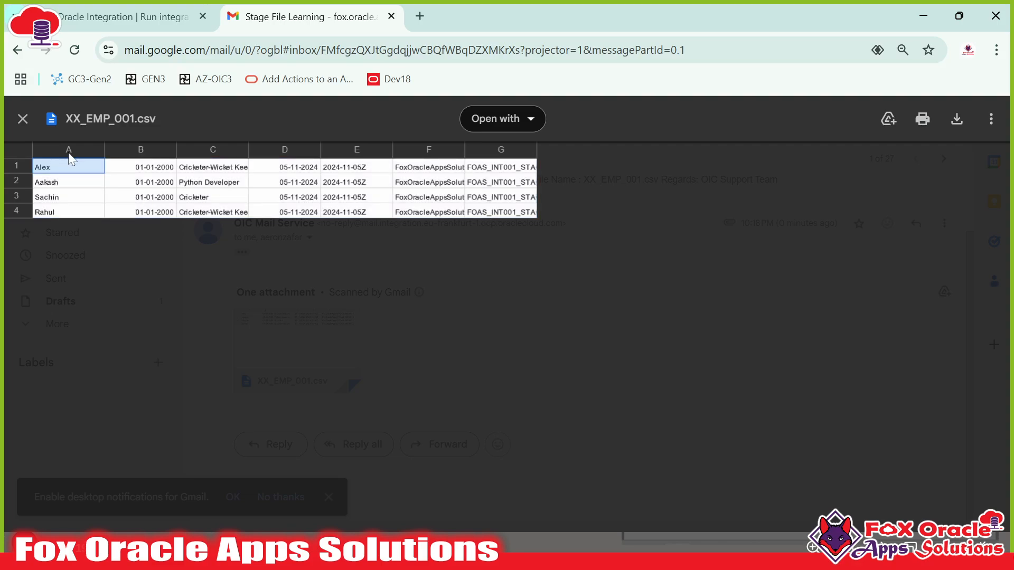
click(63, 153)
drag(127, 167, 217, 166)
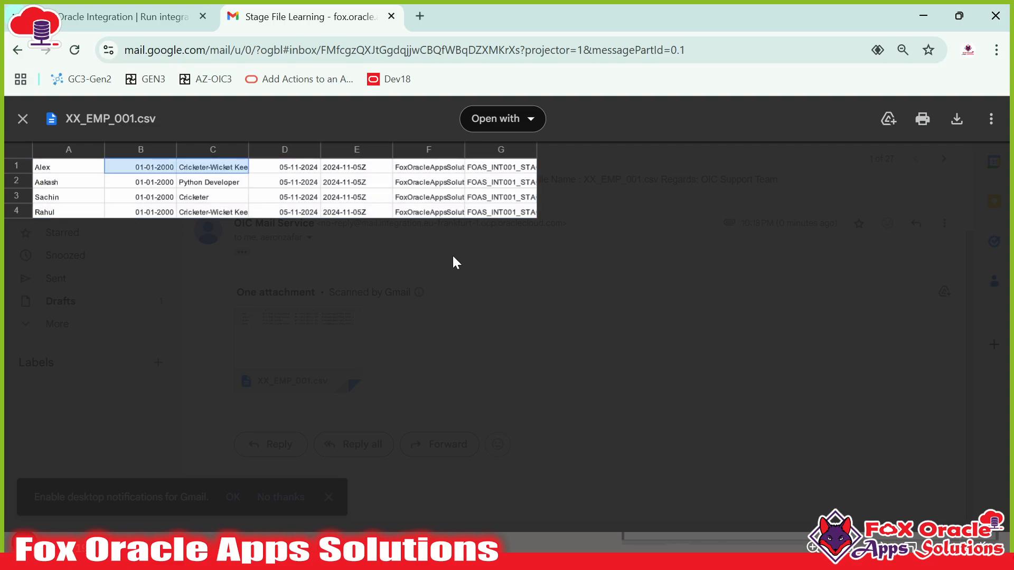
drag(511, 167, 65, 165)
click(162, 16)
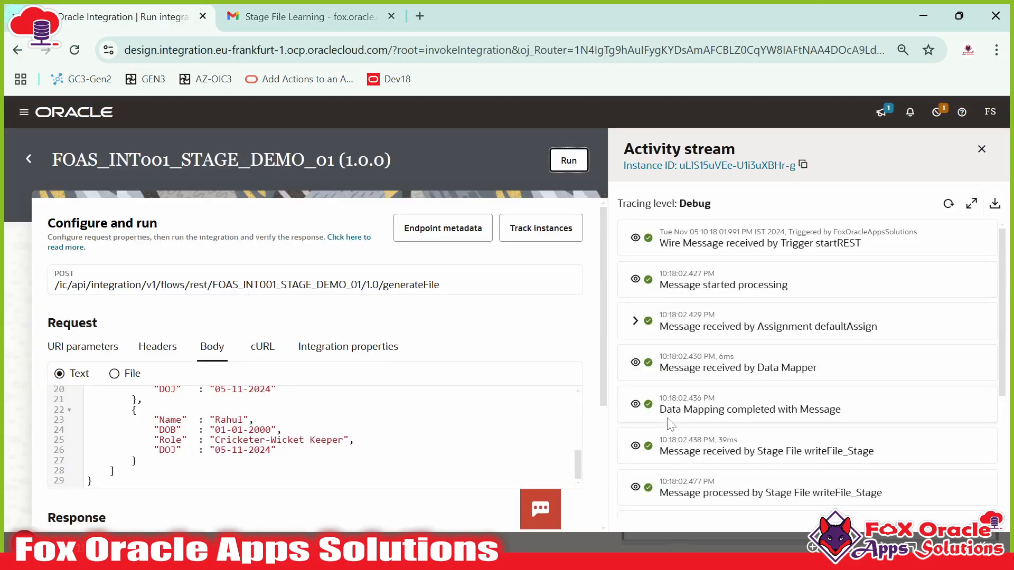
- Expand the writeFile_Stage message's XML payload and confirm it holds all four employee records
scroll(720, 464, down, 4)
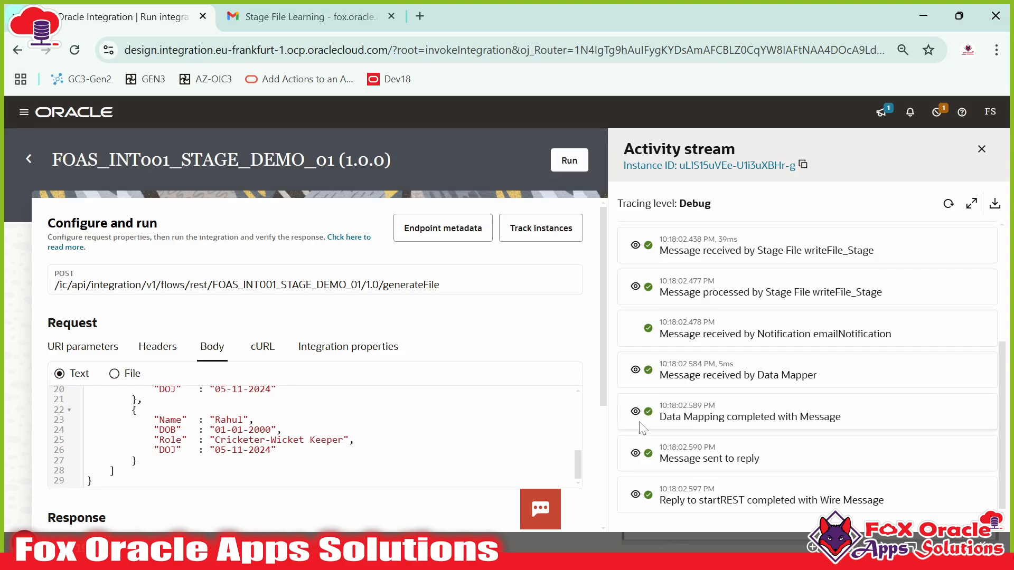
scroll(671, 423, up, 4)
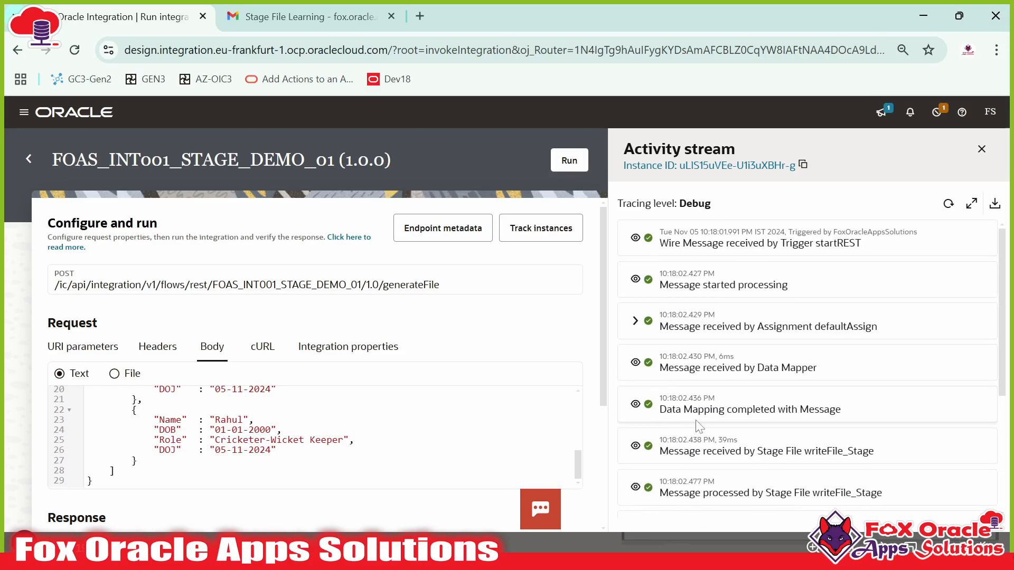
click(635, 446)
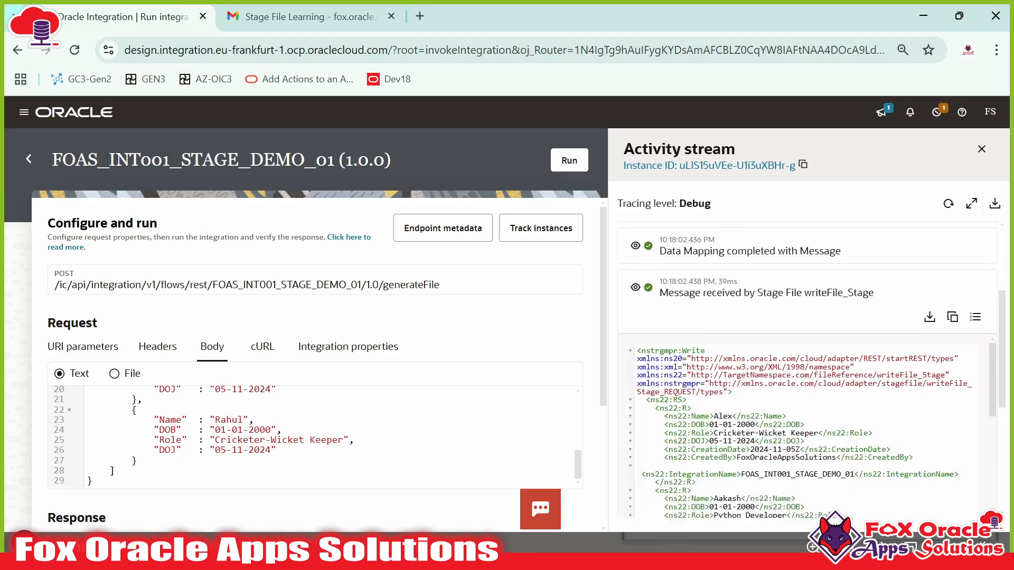
drag(669, 416, 749, 444)
scroll(754, 441, down, 1)
scroll(750, 444, down, 2)
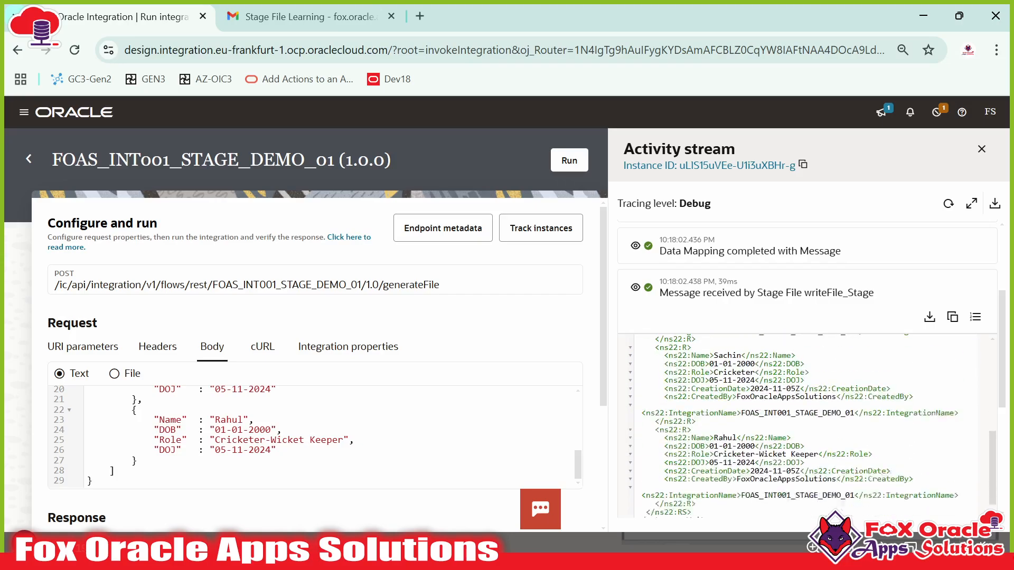
drag(713, 344, 754, 369)
click(754, 376)
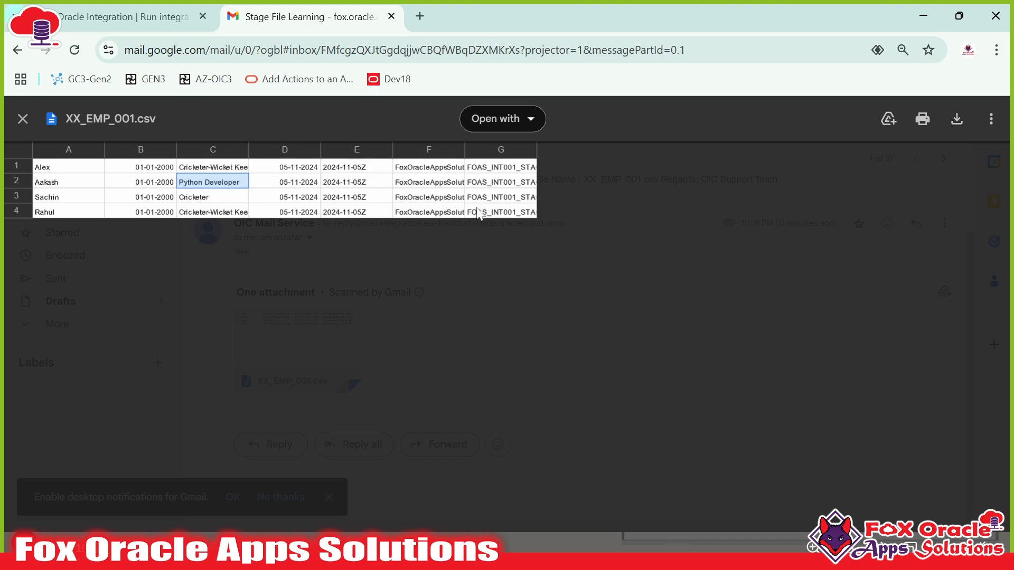
drag(479, 213, 68, 168)
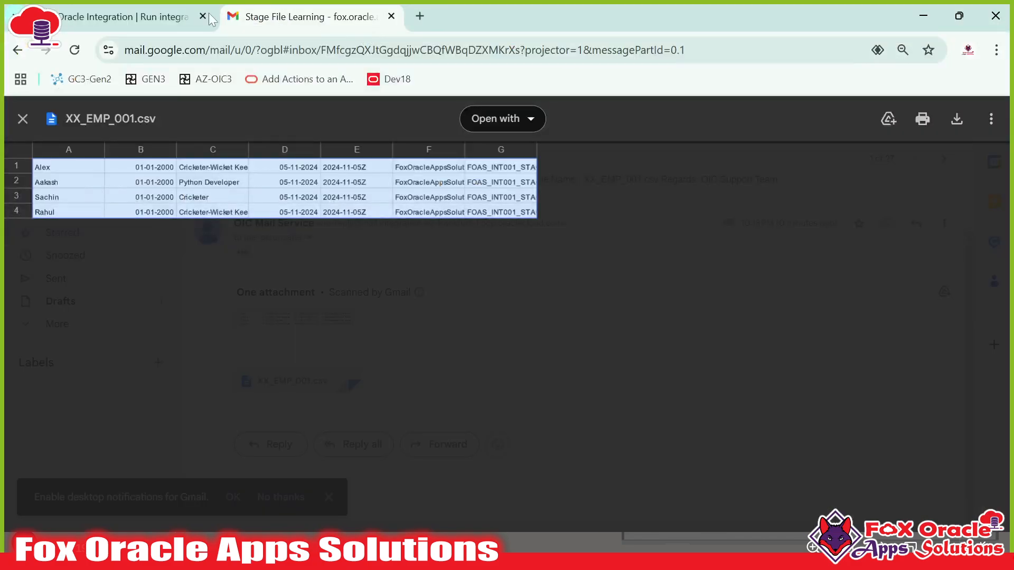
- Compare the emailed CSV's four employee rows against the request JSON in Notepad++
click(210, 19)
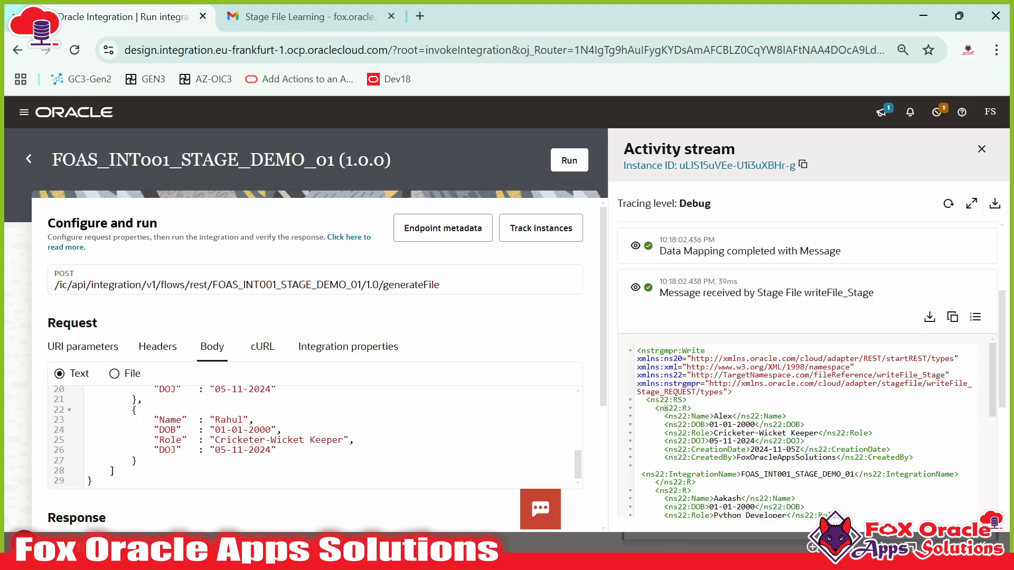
key(alt+Tab)
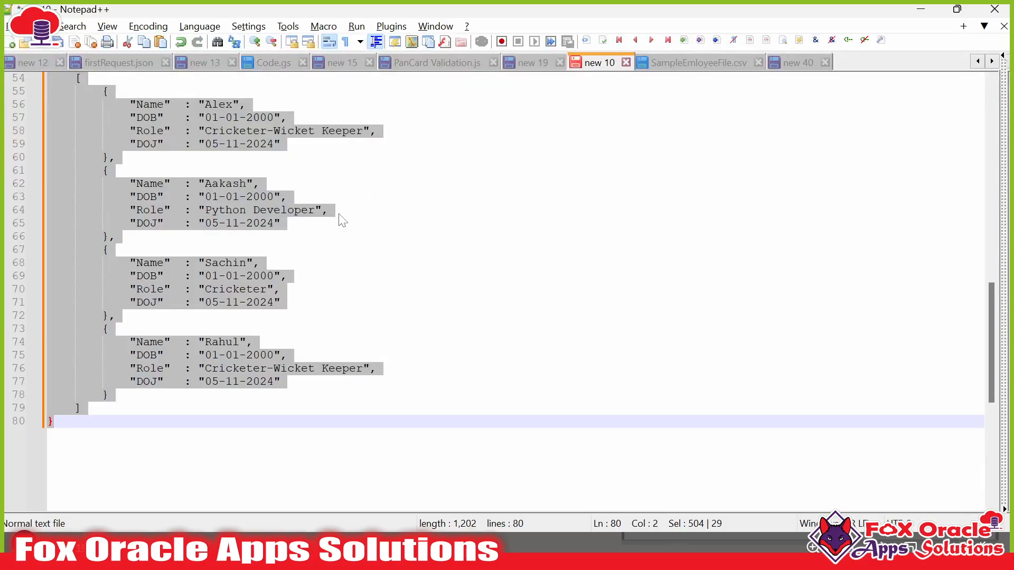
key(alt+Tab)
click(382, 214)
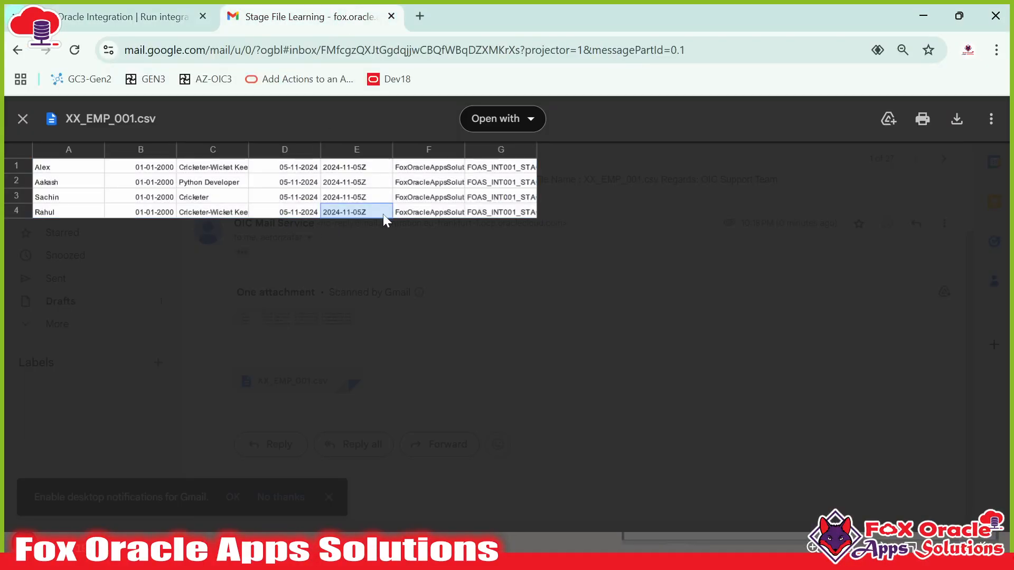
drag(80, 168, 502, 217)
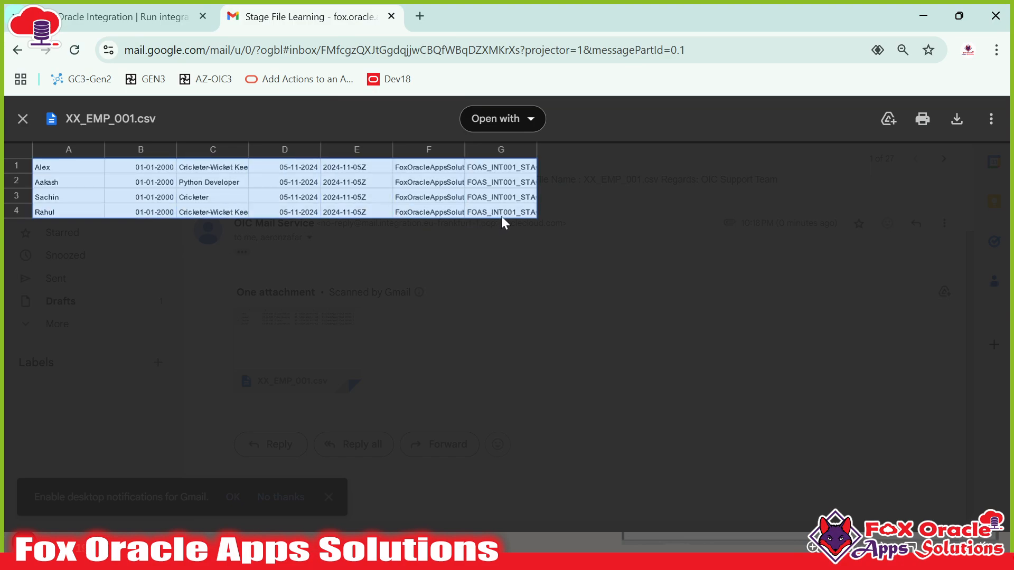
click(29, 171)
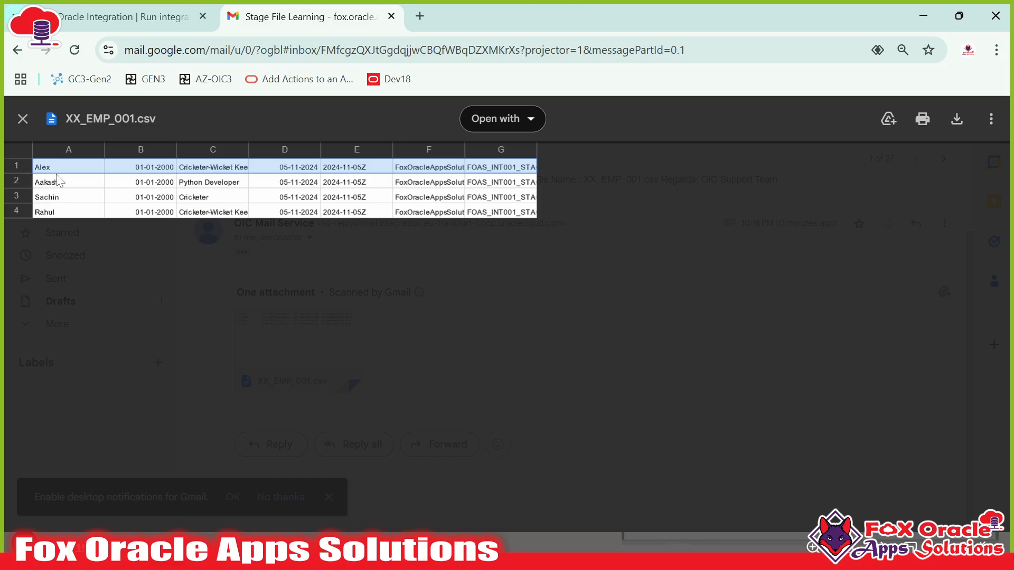
click(59, 177)
click(17, 164)
drag(53, 182, 503, 215)
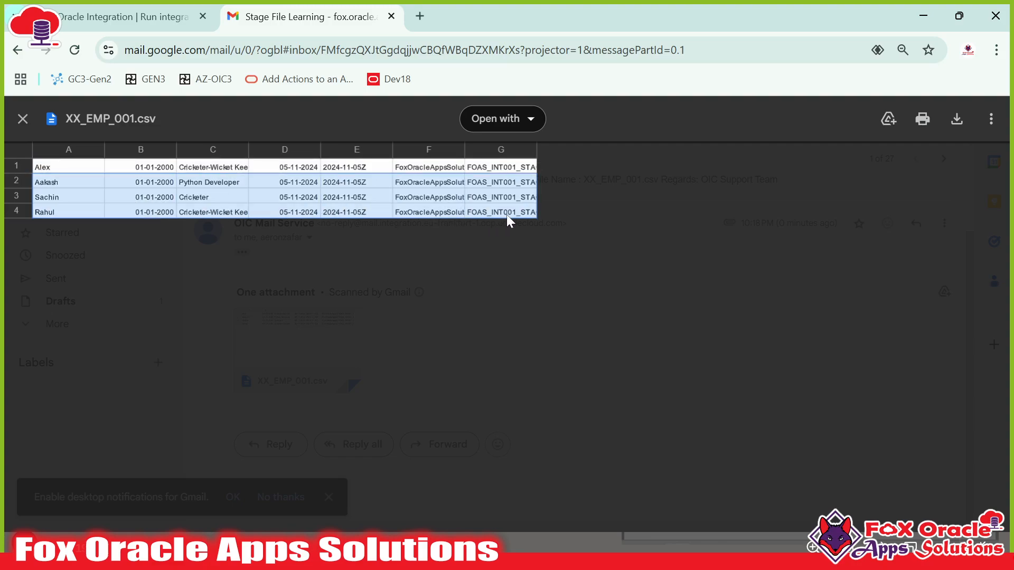
click(24, 164)
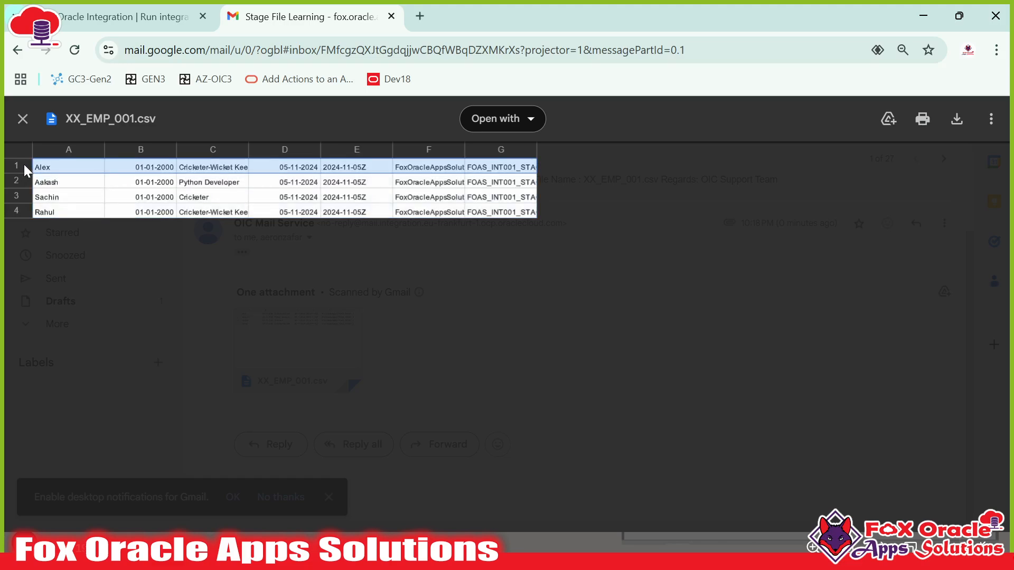
click(51, 167)
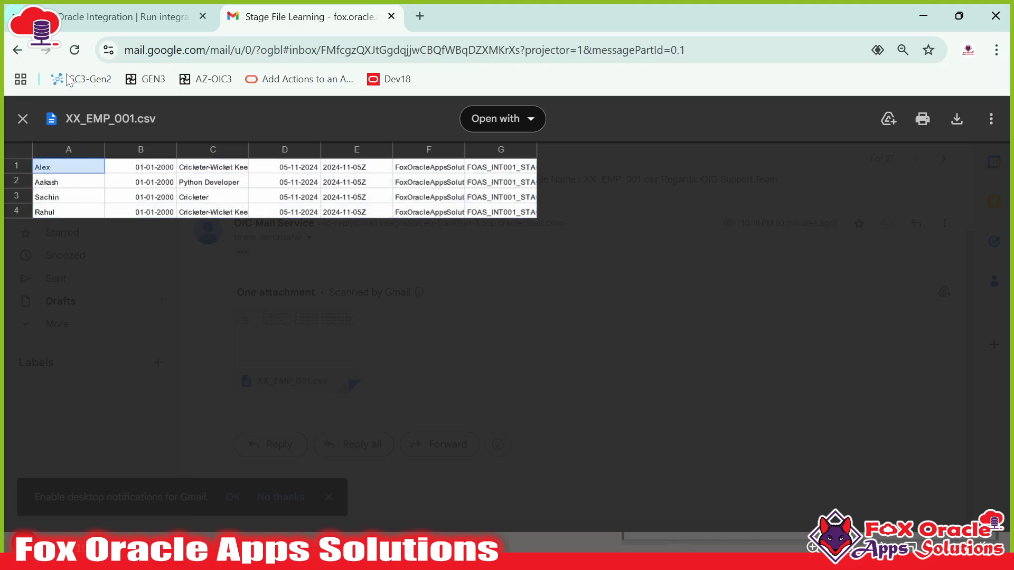
- Close the Activity stream panel and advance the slideshow to the Write File slide
click(100, 24)
scroll(792, 423, down, 3)
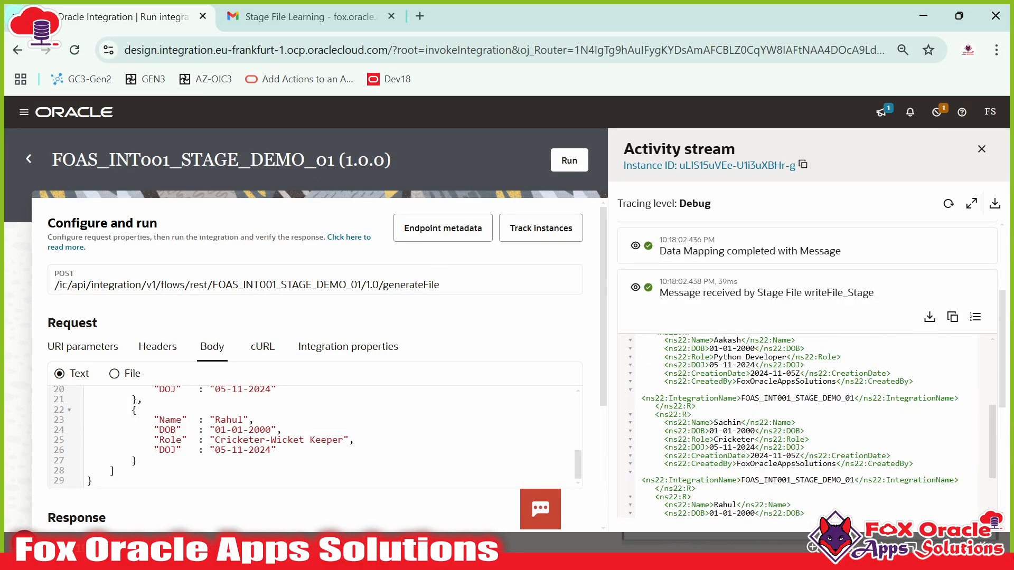
scroll(808, 423, up, 3)
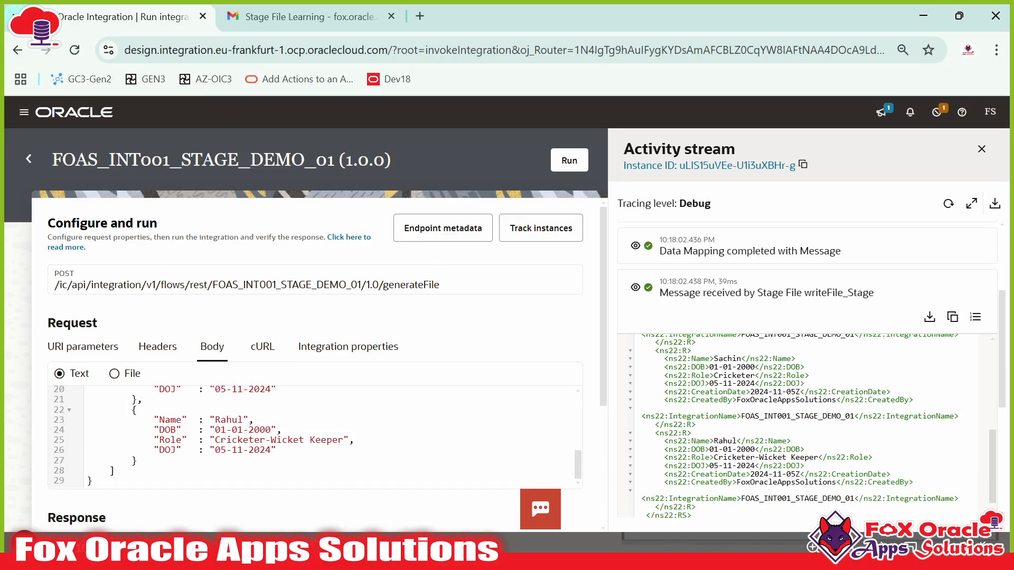
click(981, 149)
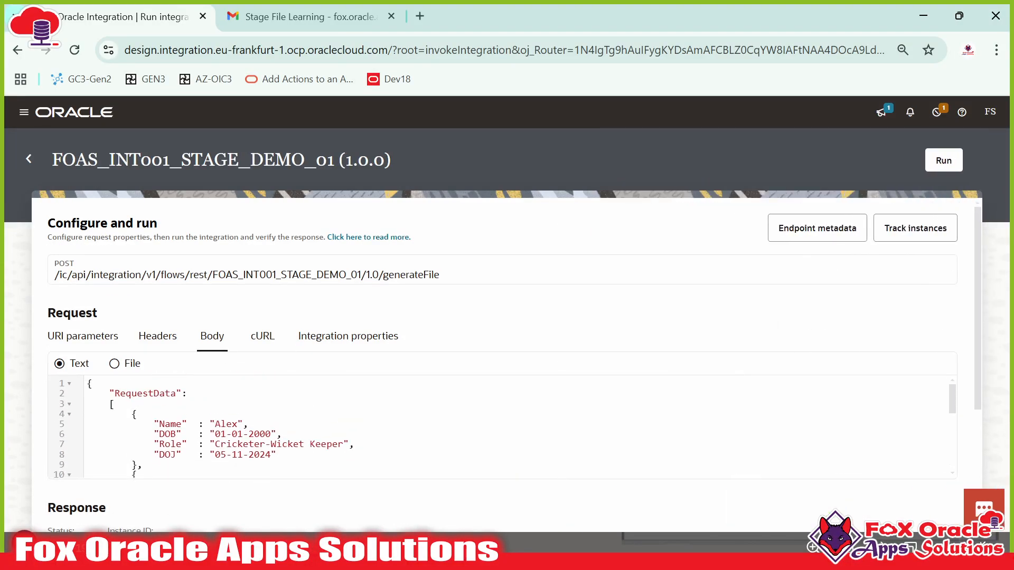
key(alt+Tab)
key(alt+Tab)
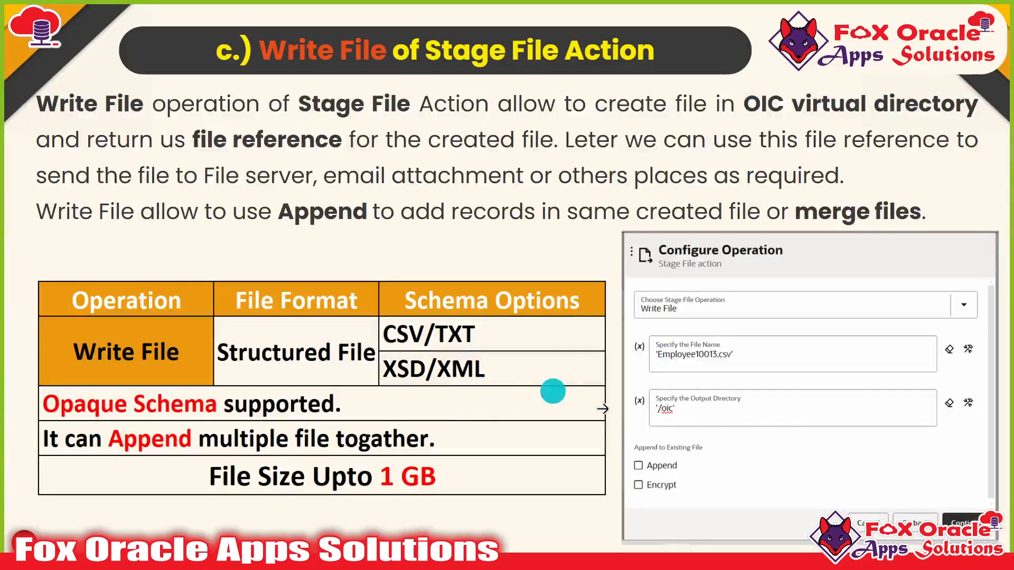
click(794, 419)
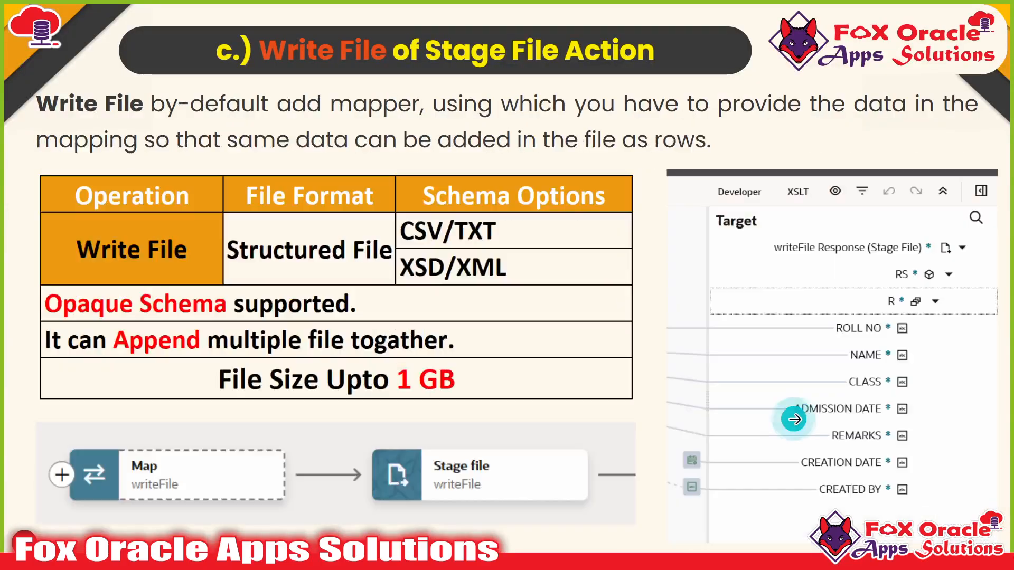
- Advance past the Stage File, Notification Action and Thank You slides to 'Ask your questions'
click(794, 419)
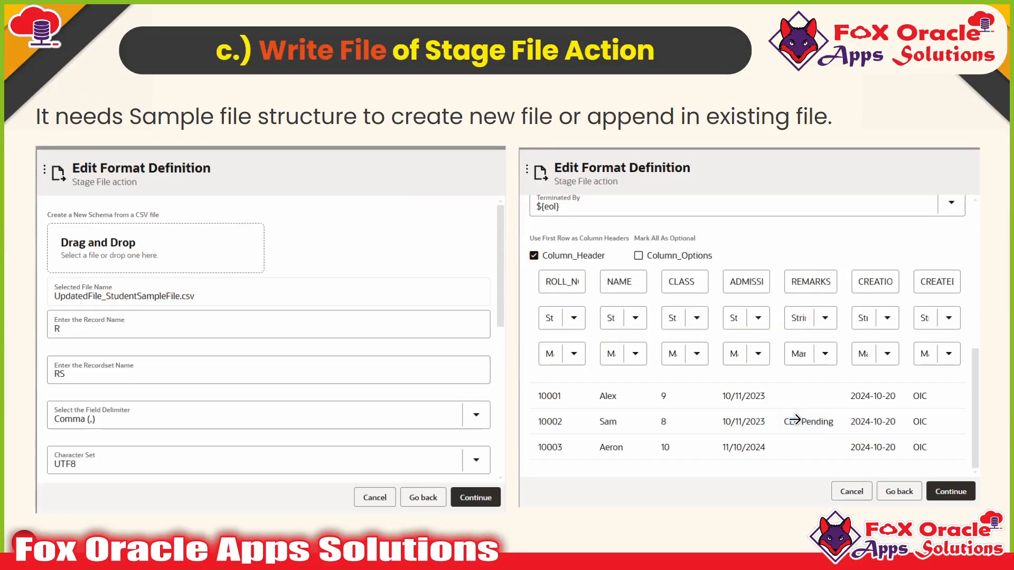
click(794, 419)
click(838, 405)
click(837, 405)
click(838, 405)
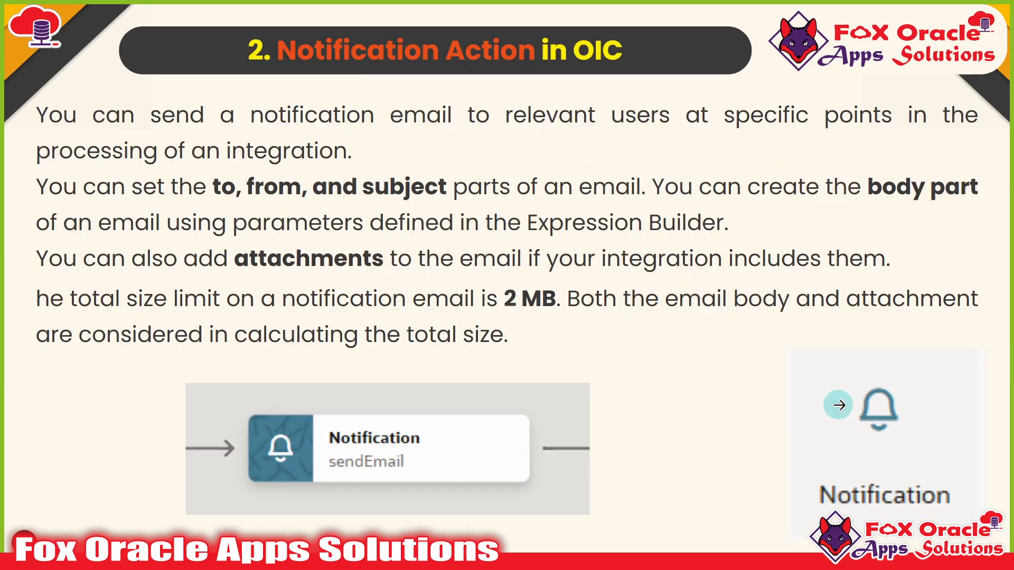
click(838, 405)
click(838, 405)
click(837, 405)
click(837, 405)
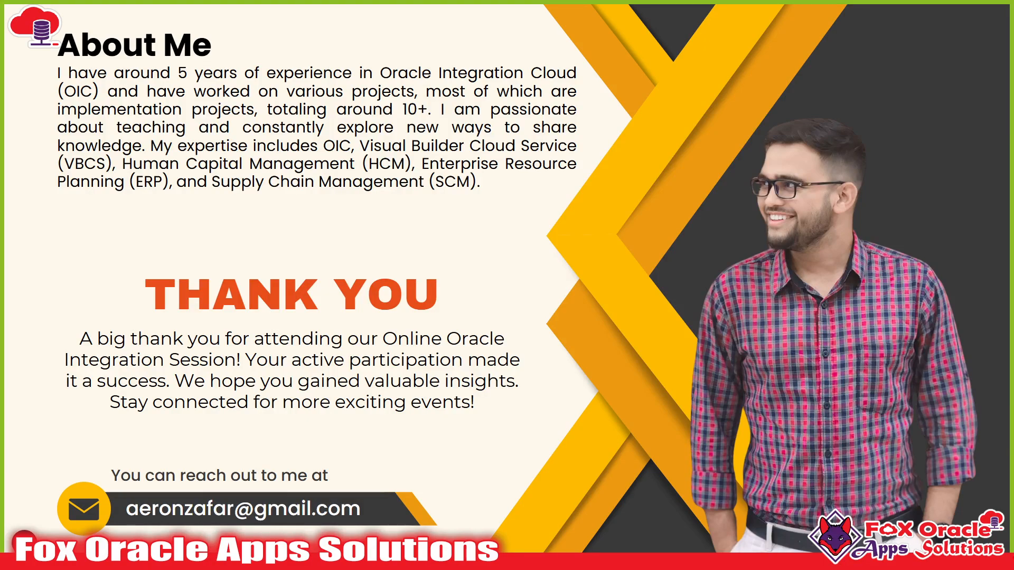
click(817, 367)
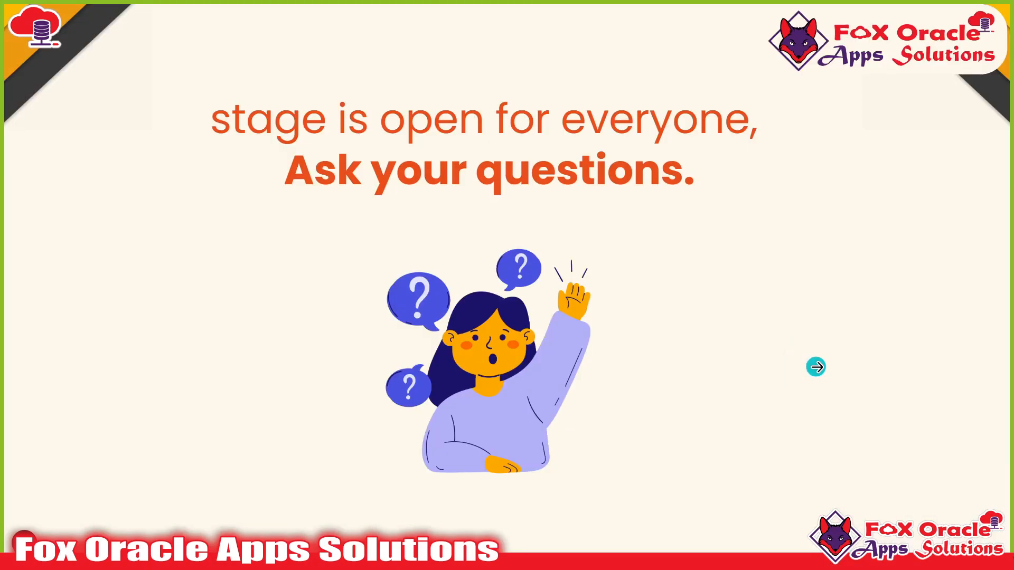